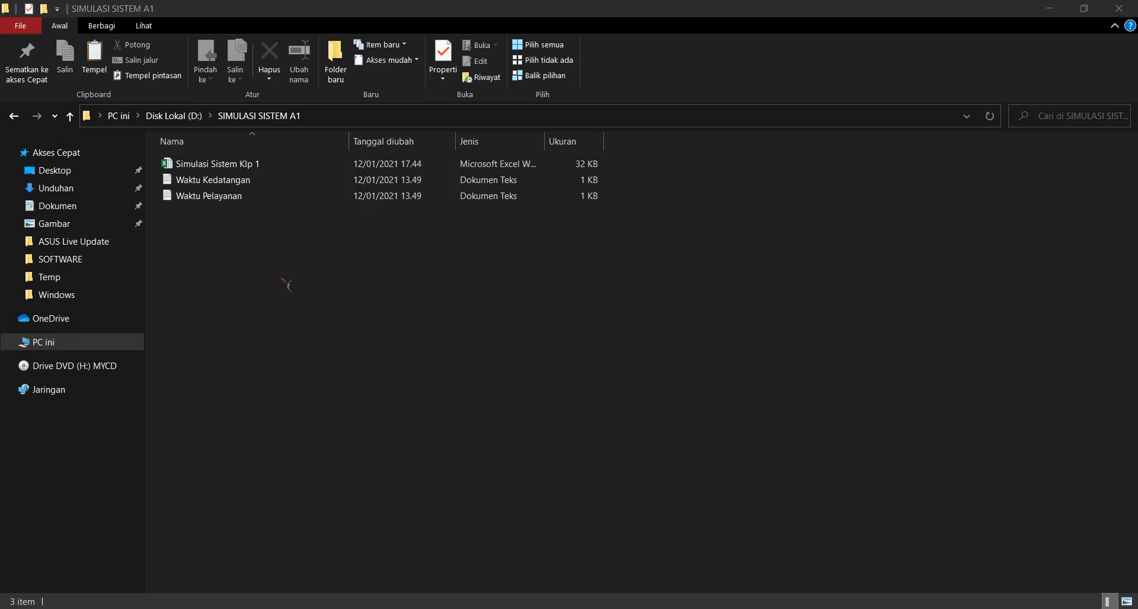
Step: Open the Simulasi Sistem Klp 1 workbook and review the Selisih Kedatangan (detik) and Waktu Pelayanan (detik) columns on Sheet2
click(229, 166)
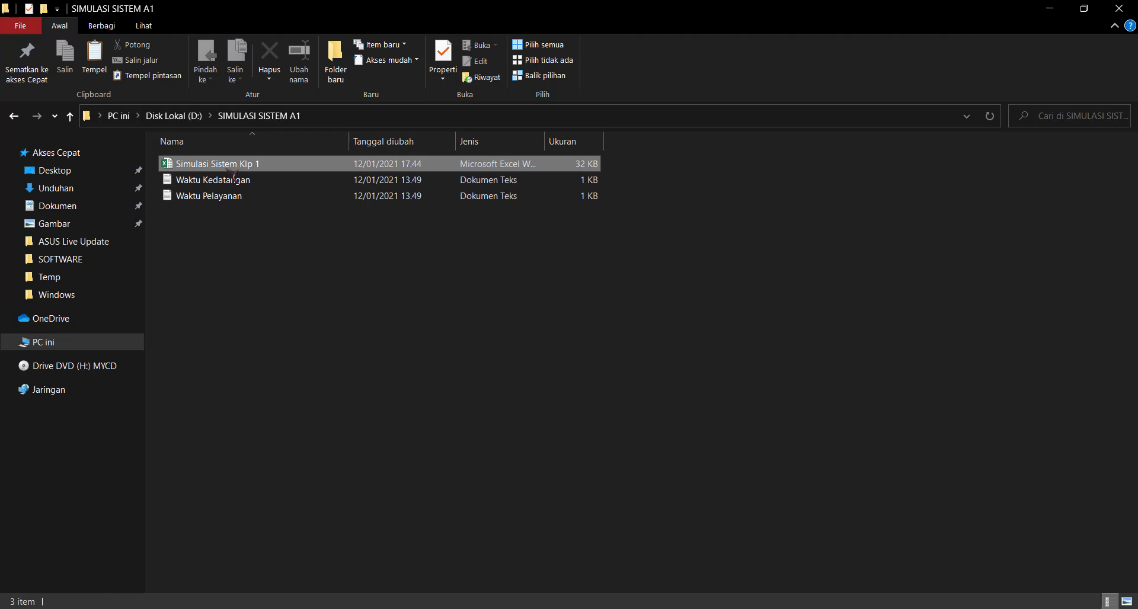
key(Return)
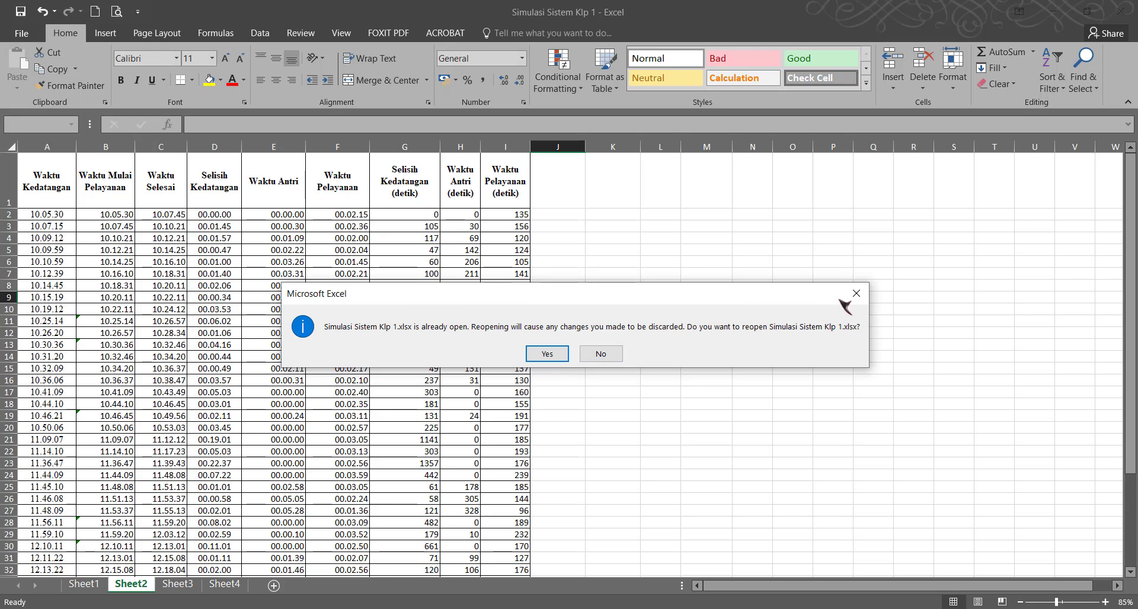
click(856, 293)
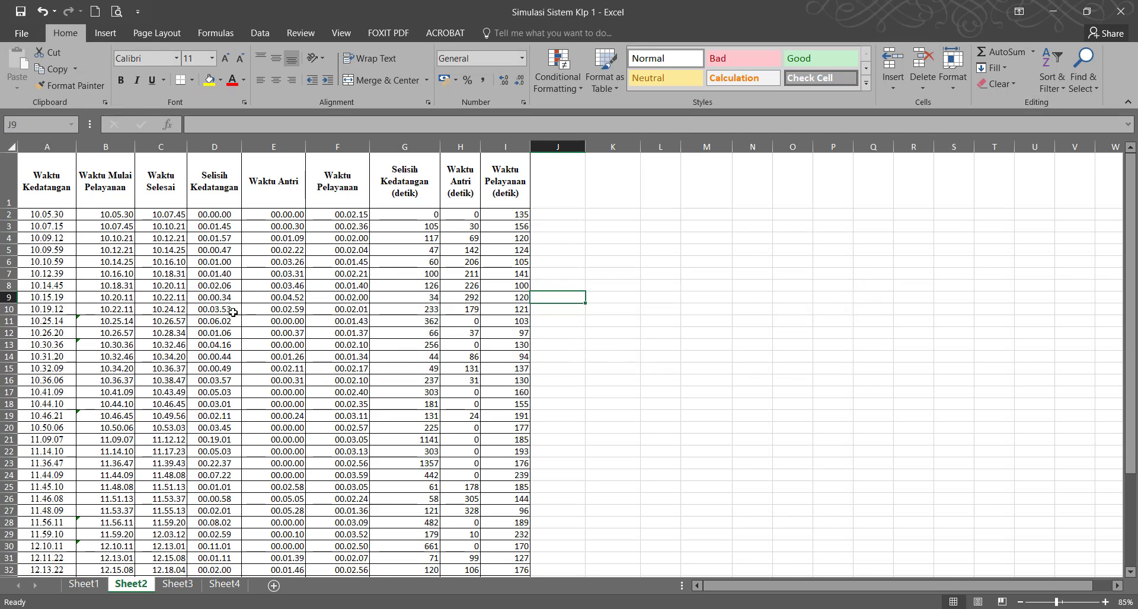
scroll(102, 299, down, 5)
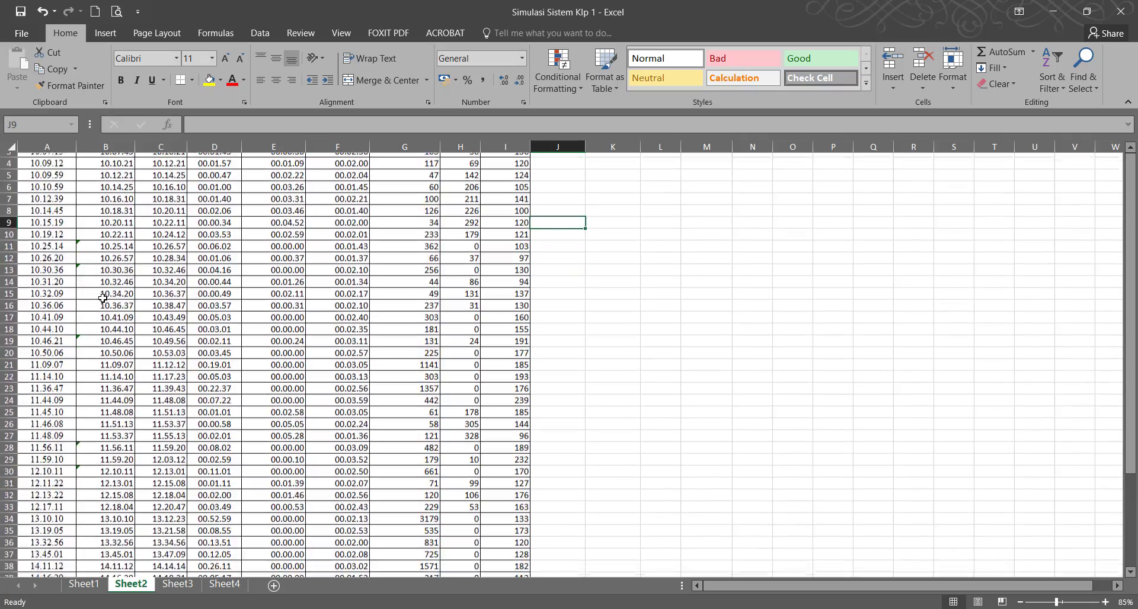
scroll(102, 298, up, 5)
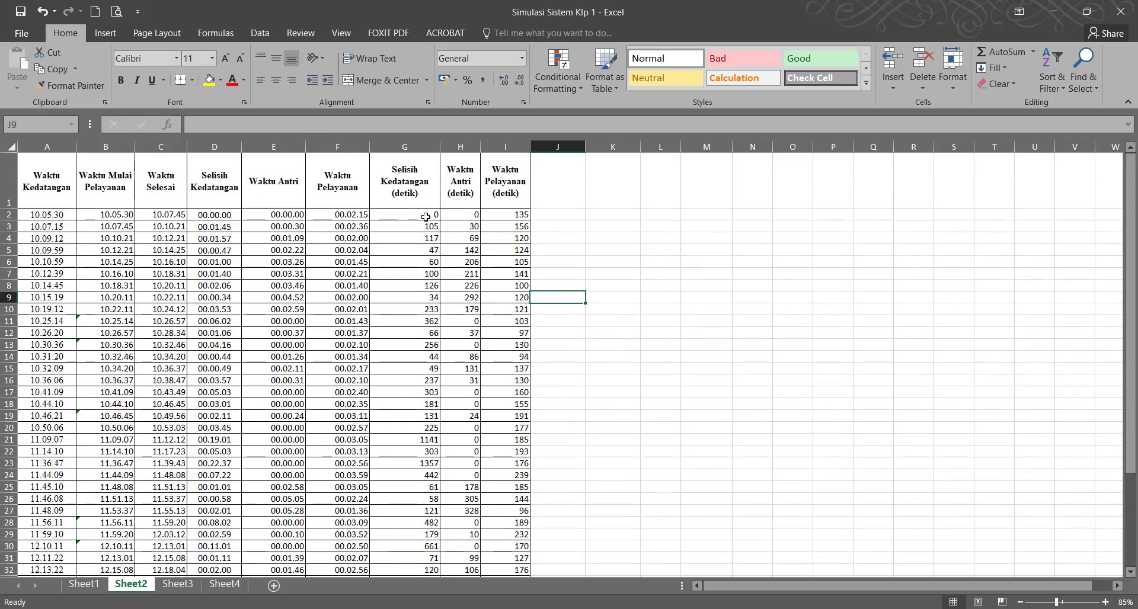
drag(425, 217, 394, 441)
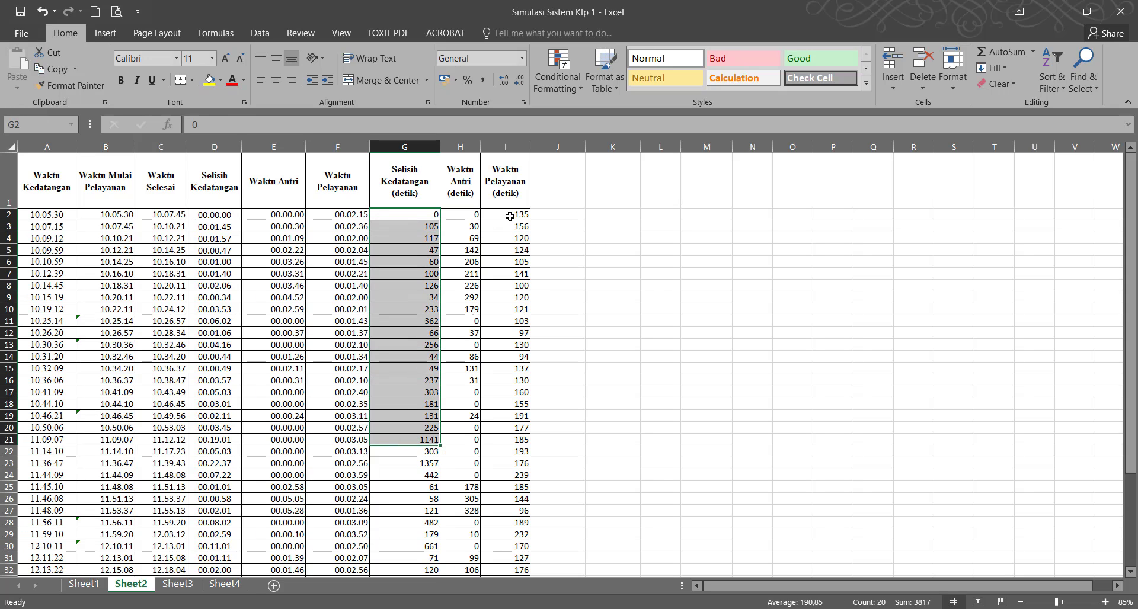
drag(510, 216, 516, 334)
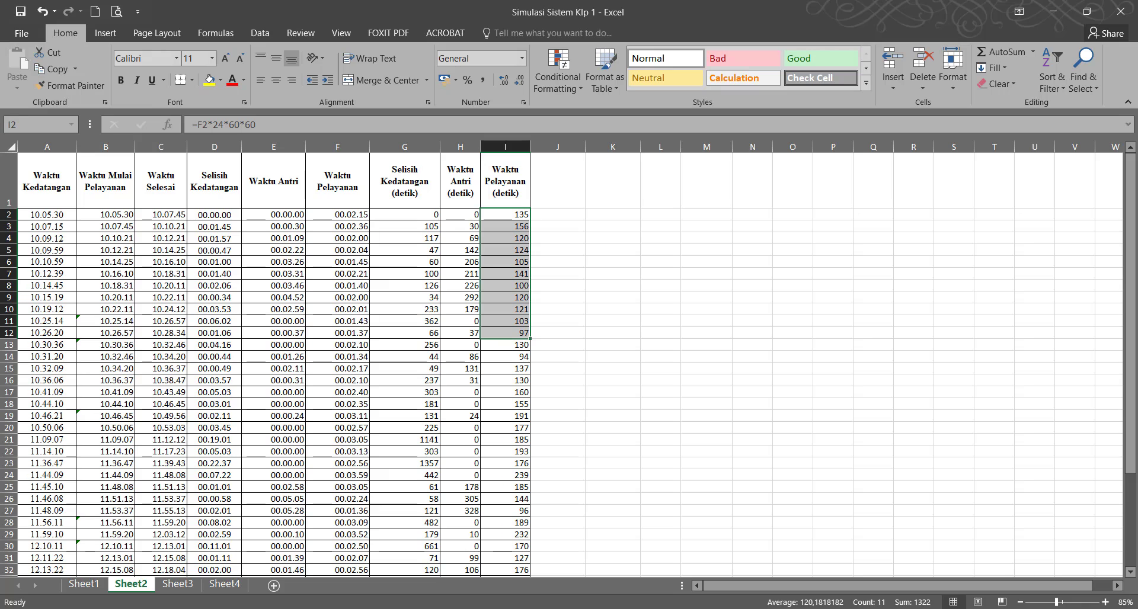
Step: Find and launch the Arena application
key(super)
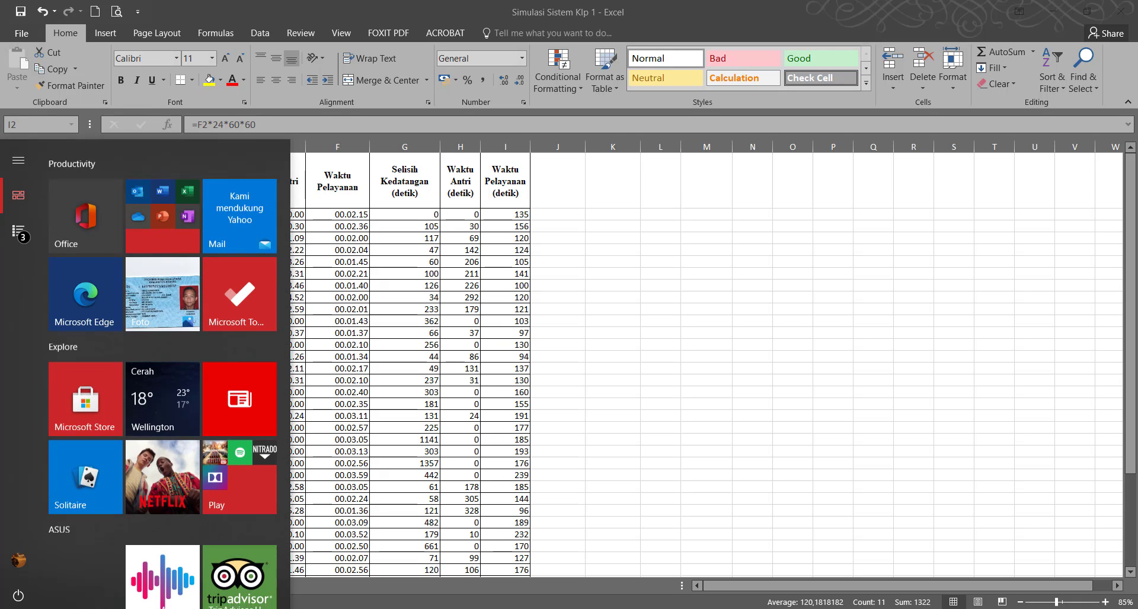
text(aren)
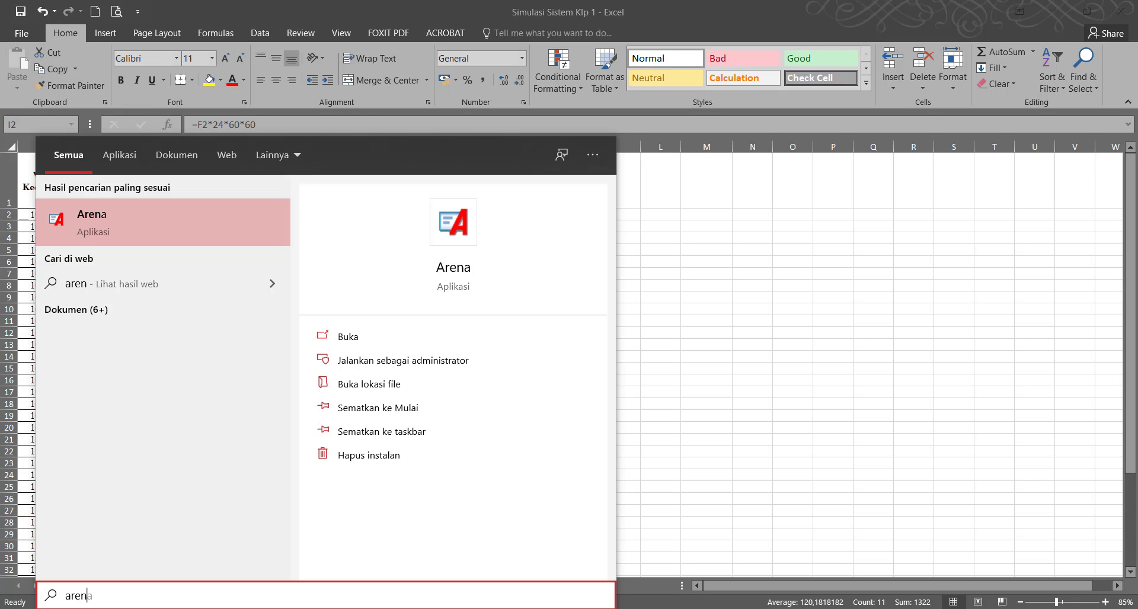
click(145, 223)
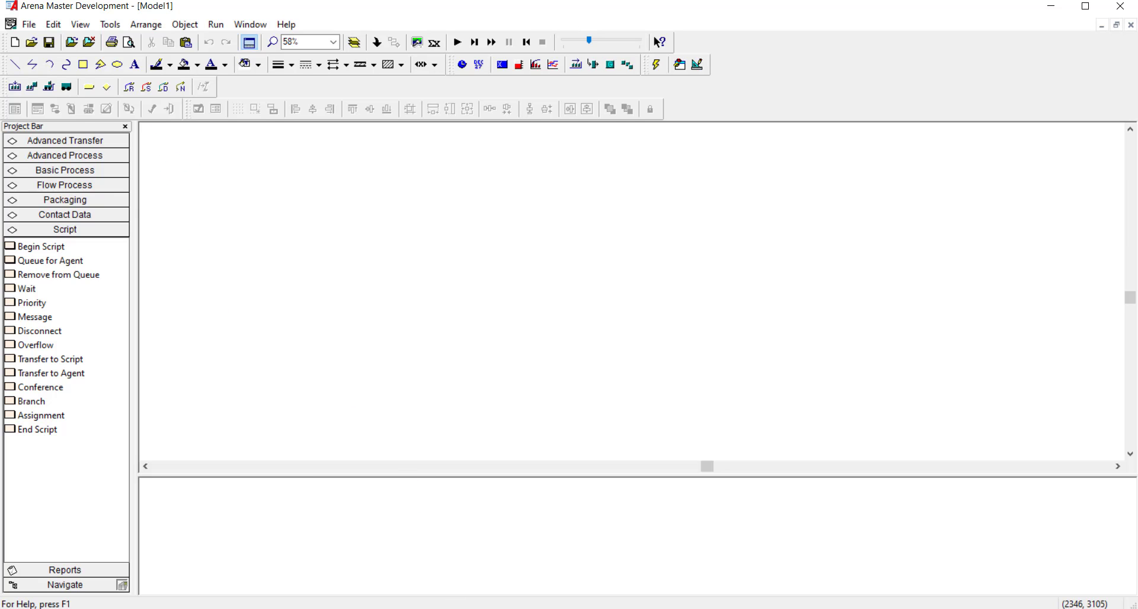
Step: Switch to the Excel workbook to recheck the arrival interval and service time data in seconds, and return to Arena
click(449, 608)
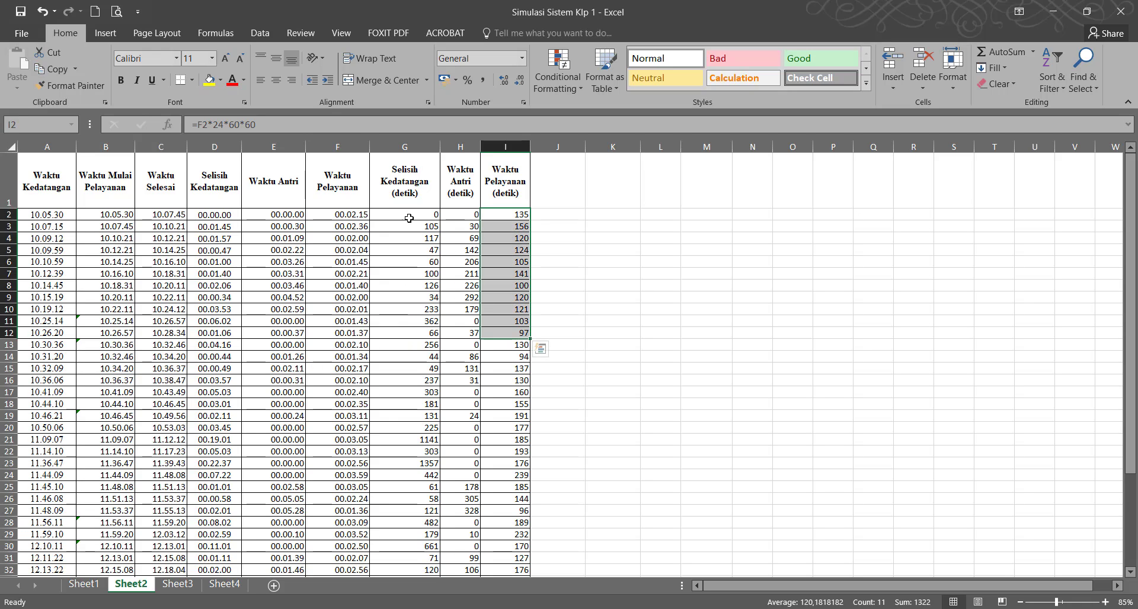
drag(409, 218, 451, 358)
drag(500, 219, 511, 301)
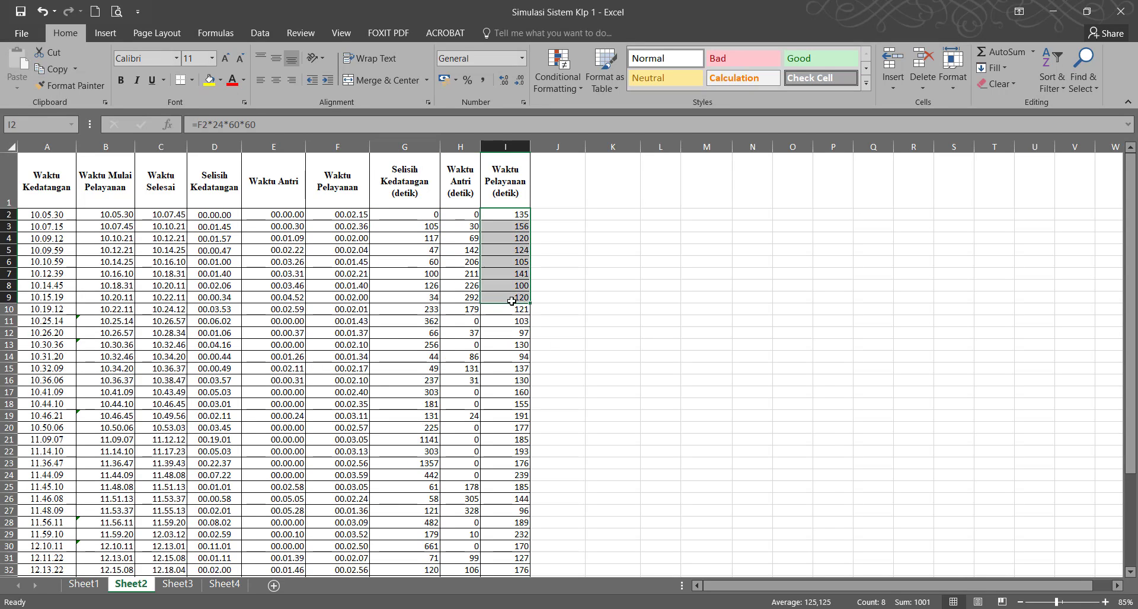
click(419, 332)
click(449, 608)
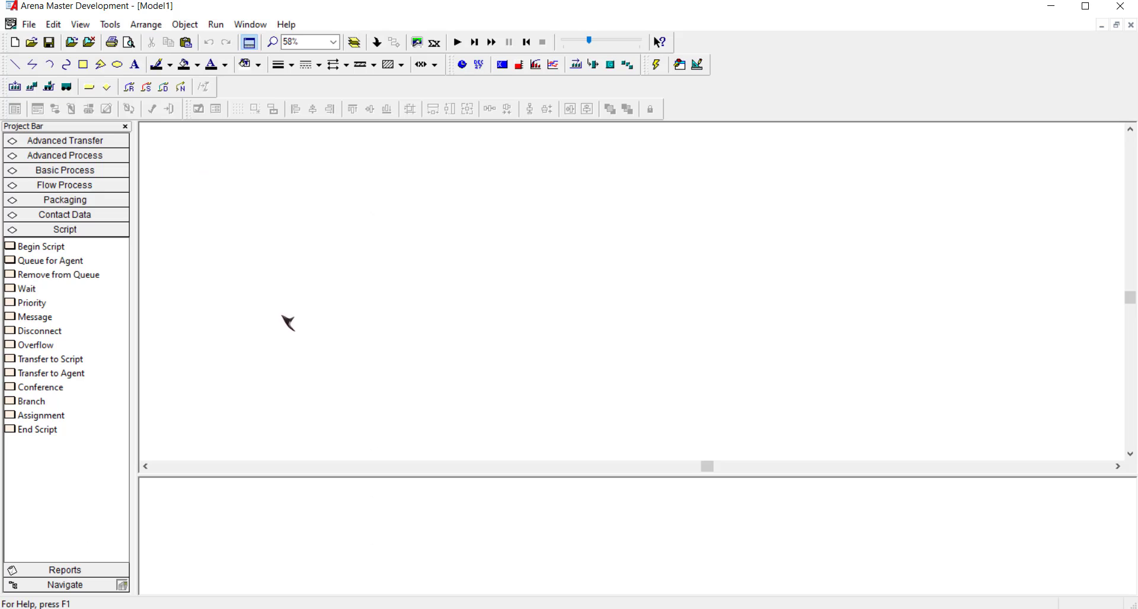
Step: Launch the Input Analyzer from Arena and create a new document in it
click(111, 24)
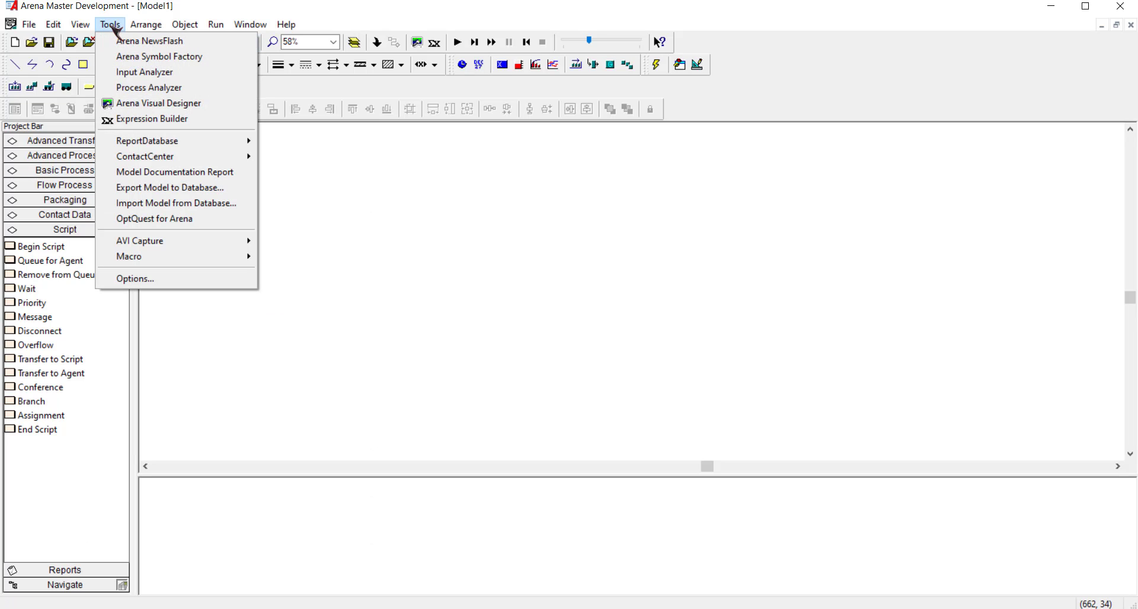
click(188, 73)
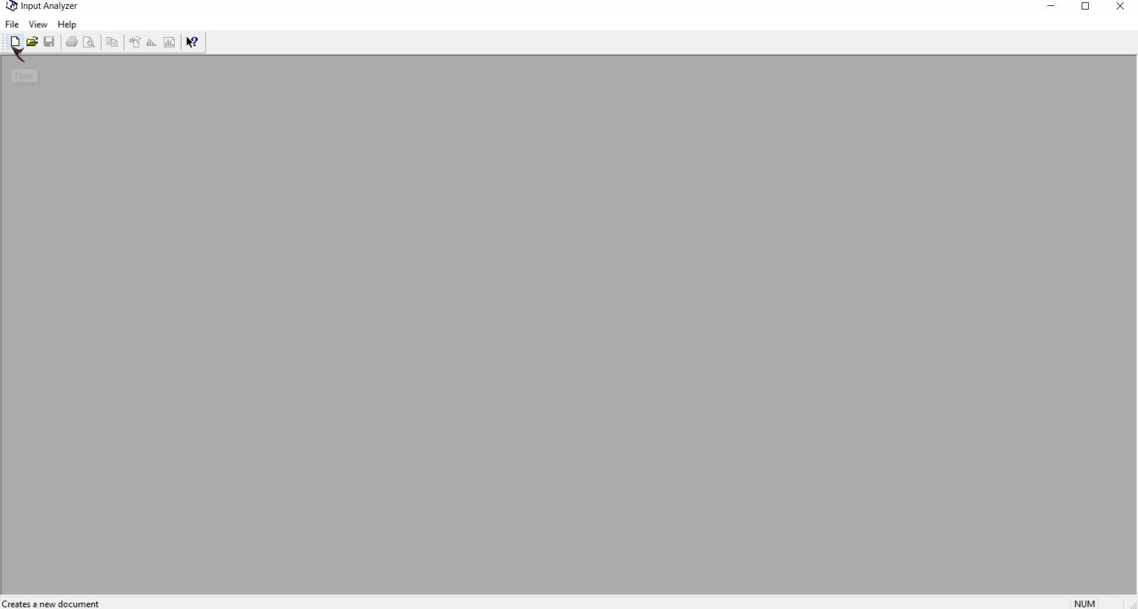
click(15, 43)
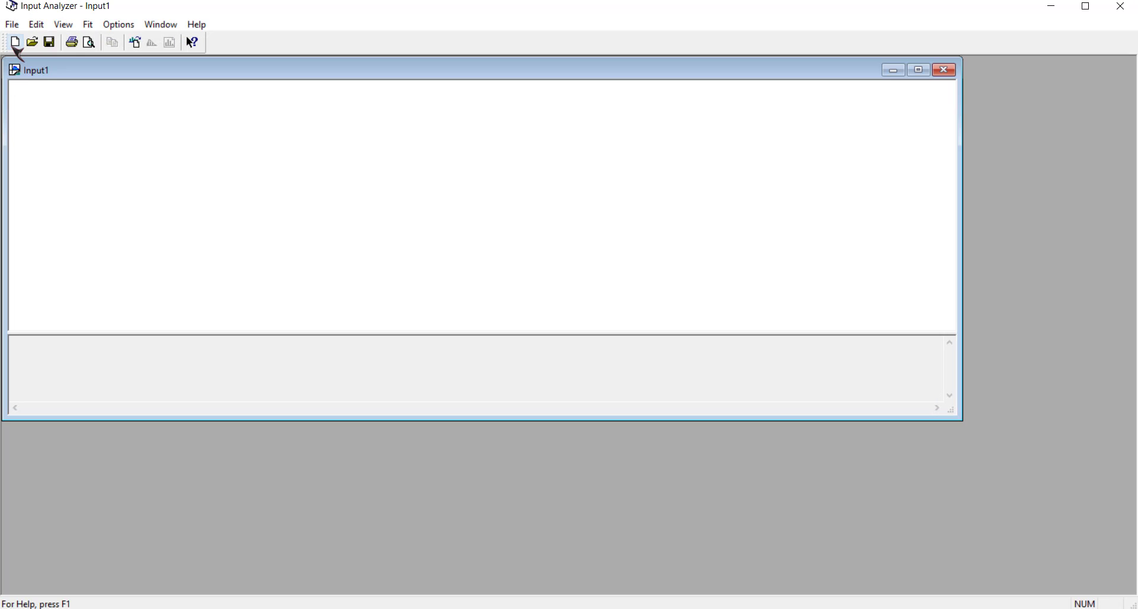
Step: Load the existing data text file Waktu Kedatangan into the new document and maximize the document window
click(135, 43)
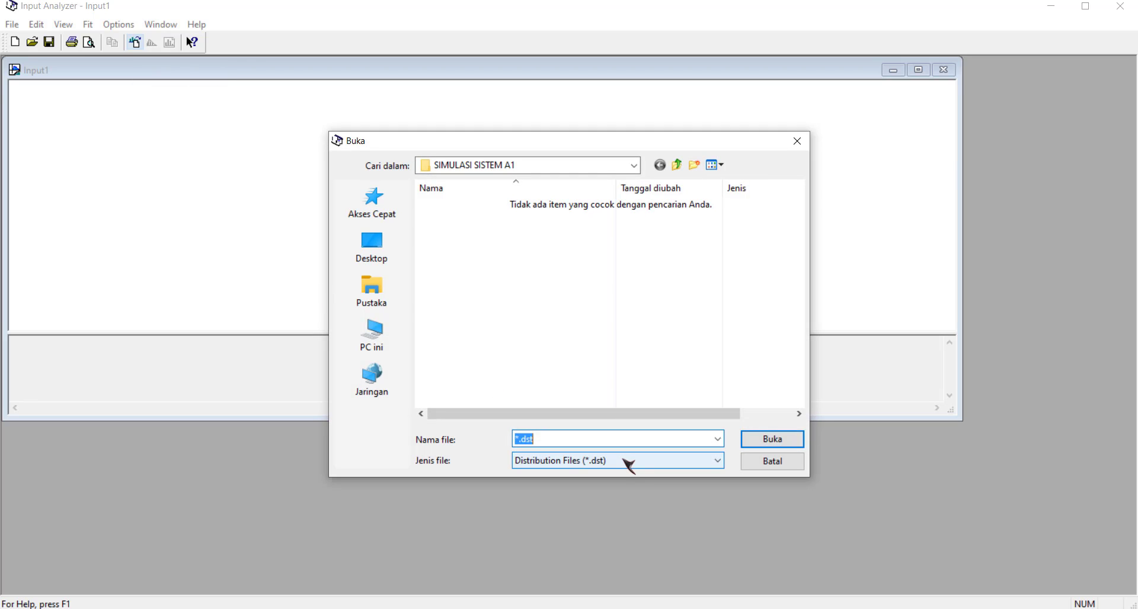
click(624, 461)
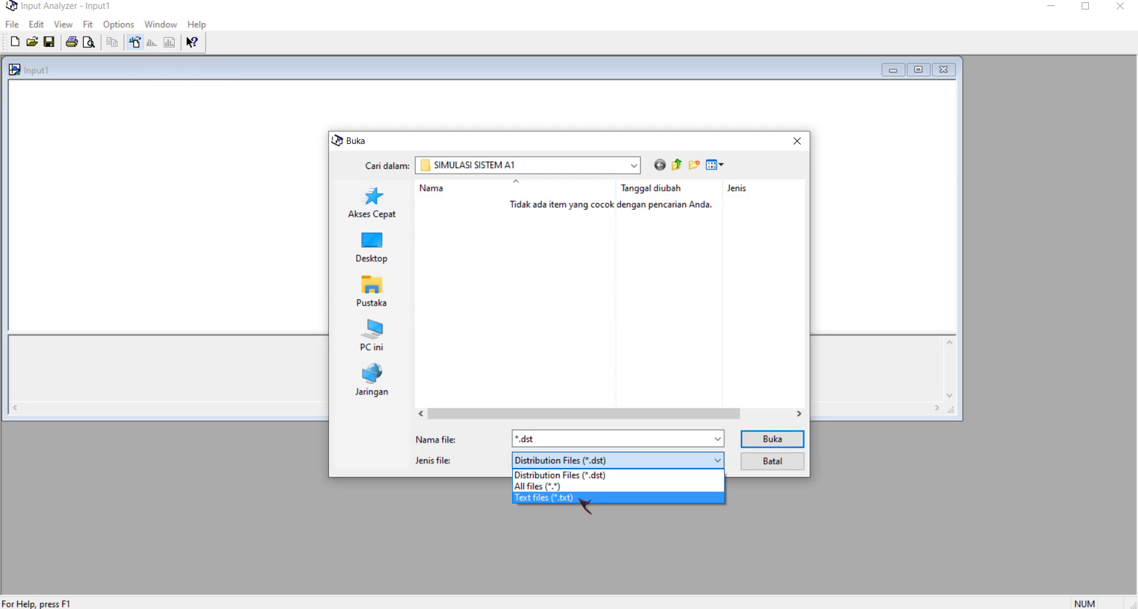
click(581, 498)
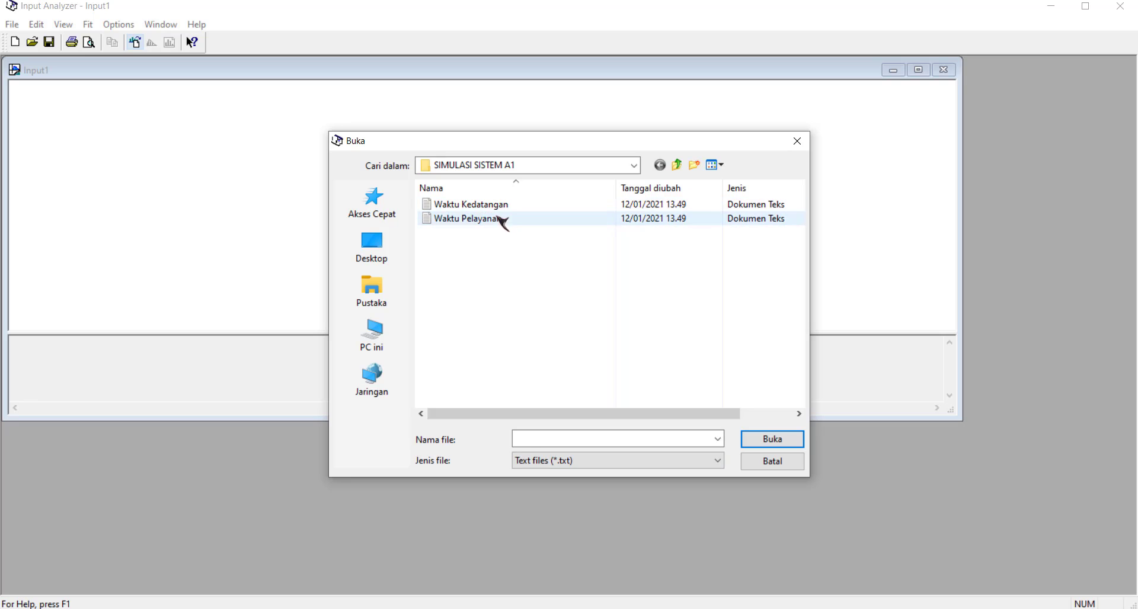
double_click(475, 204)
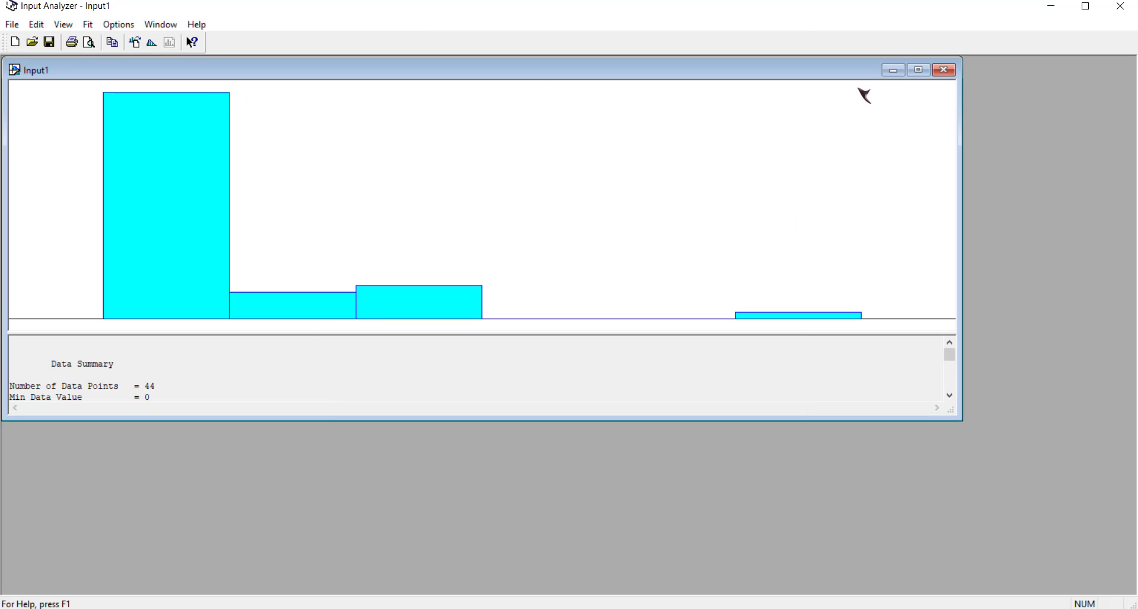
click(922, 70)
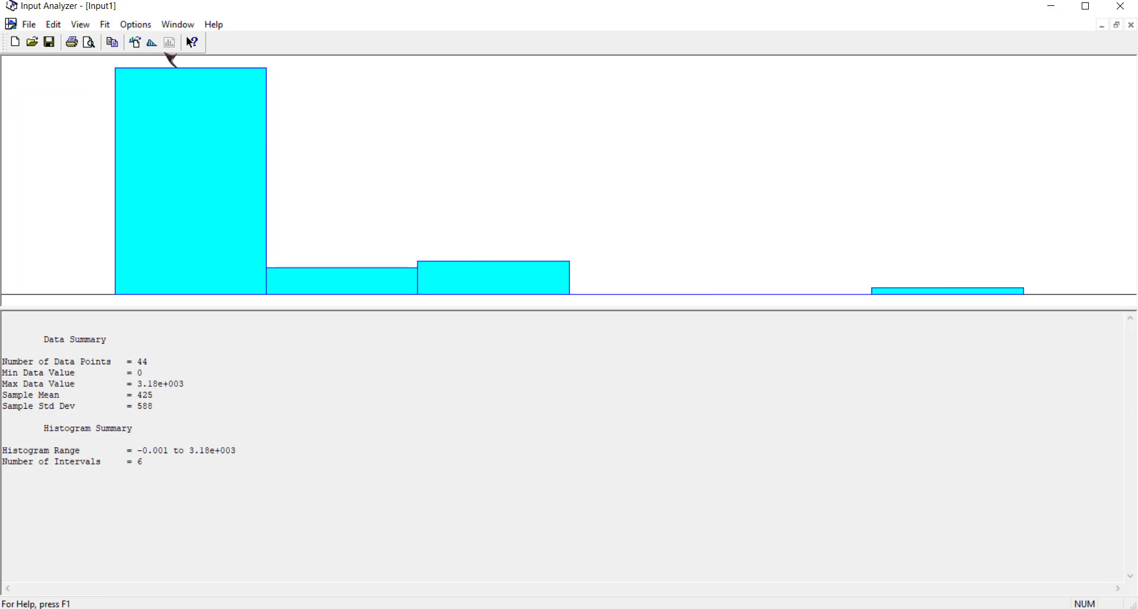
Step: Fit all distributions to the arrival data and highlight the best fit's distribution name and expression
click(153, 43)
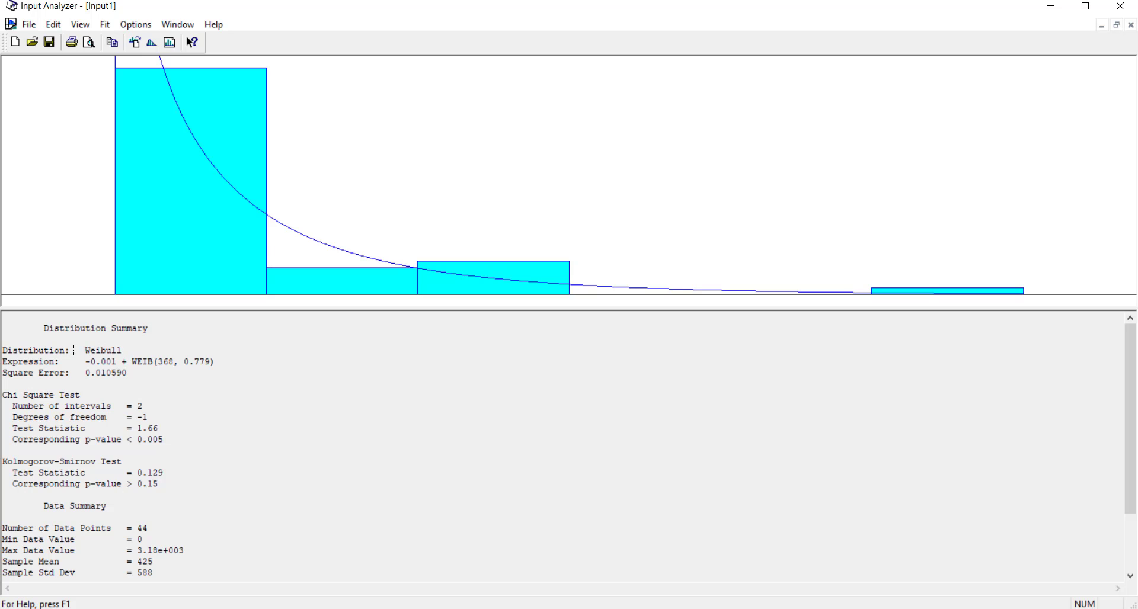
drag(82, 351, 214, 365)
click(183, 362)
Step: Create a second Input Analyzer document and load the existing data text file Waktu Pelayanan into it
click(16, 44)
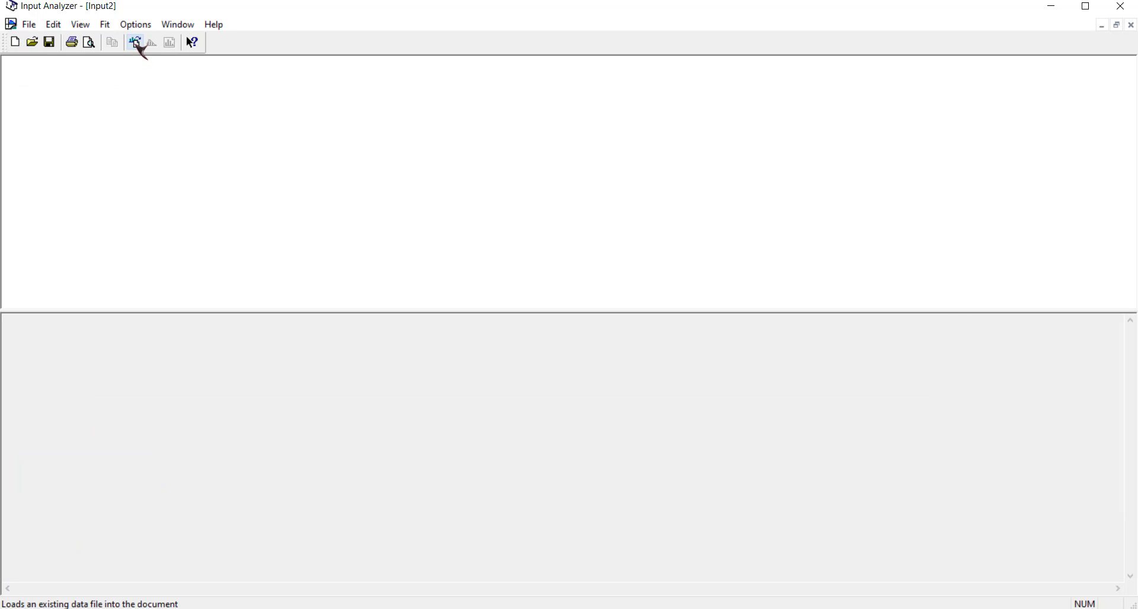
click(137, 44)
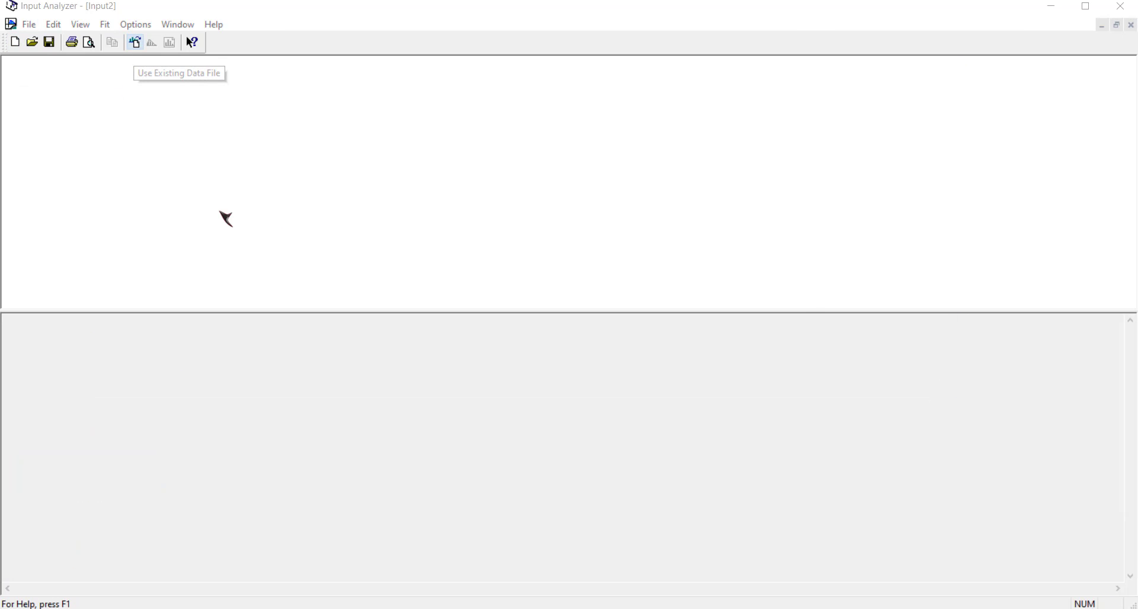
click(628, 464)
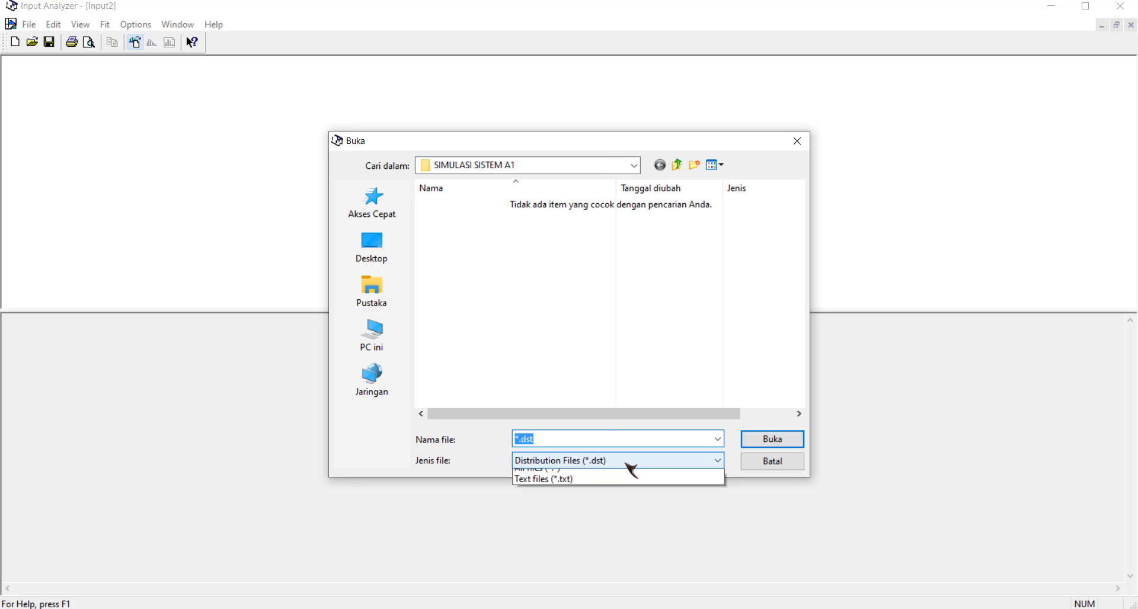
click(592, 498)
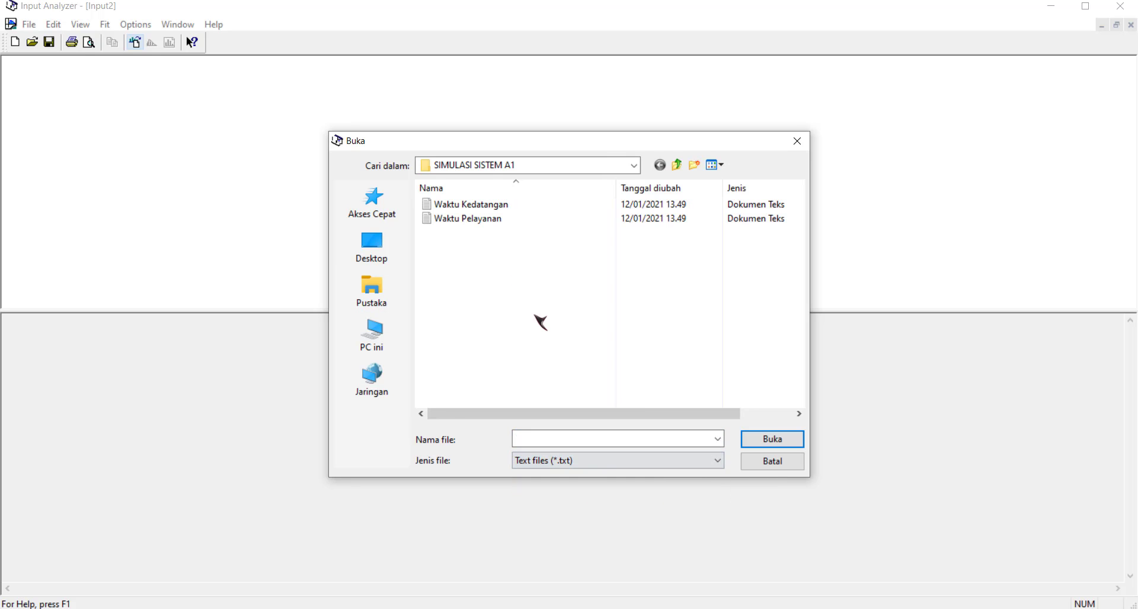
double_click(501, 219)
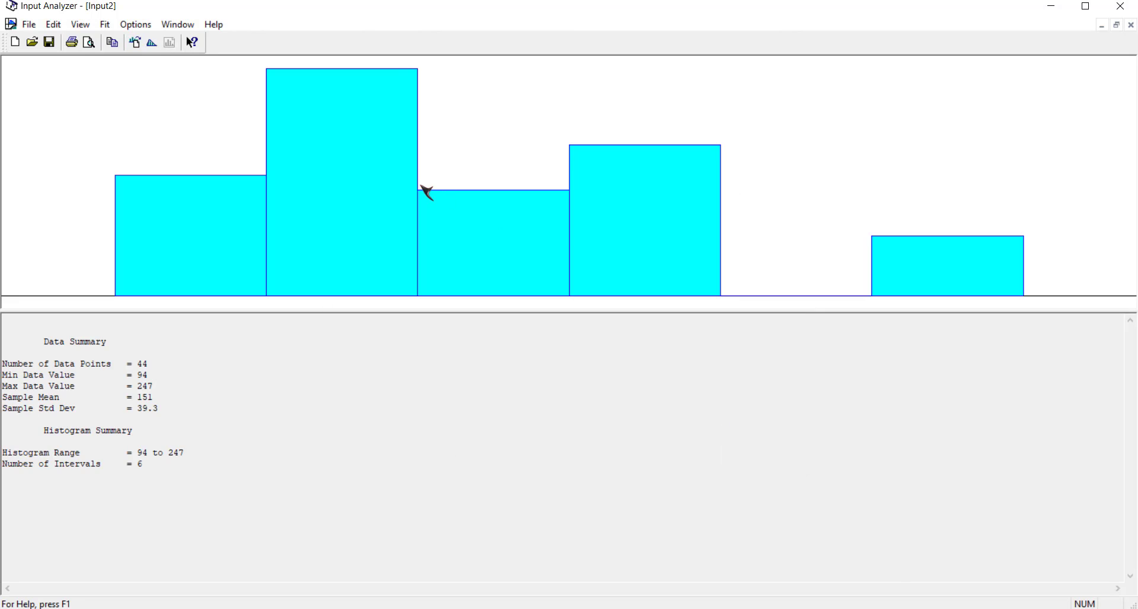
Step: Fit all distributions to the service time data and highlight the best fit's distribution name and expression
click(154, 44)
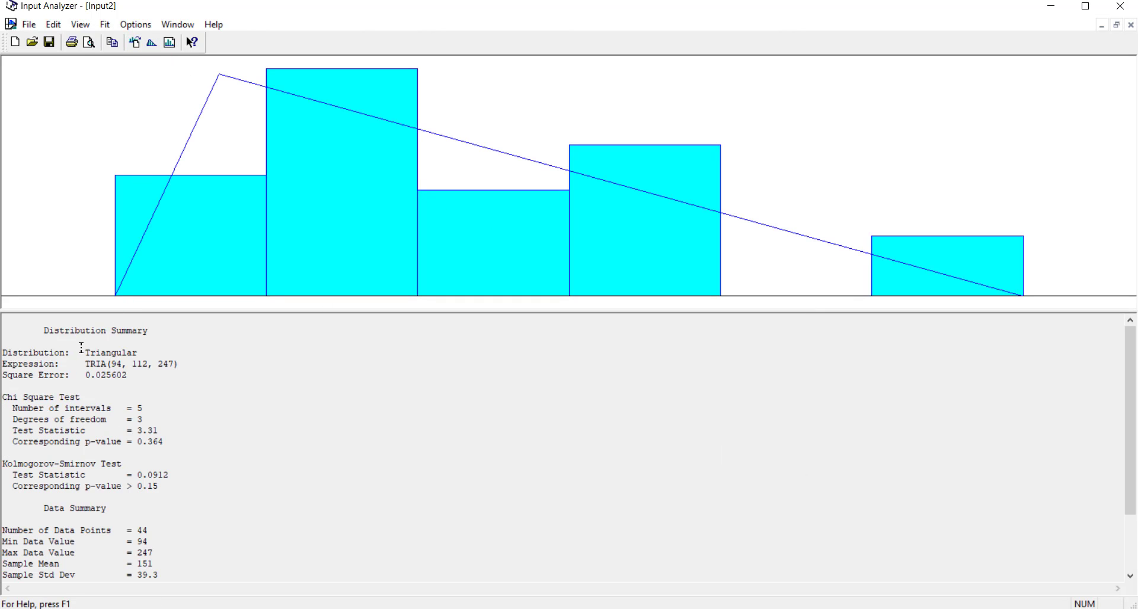
drag(83, 352, 178, 354)
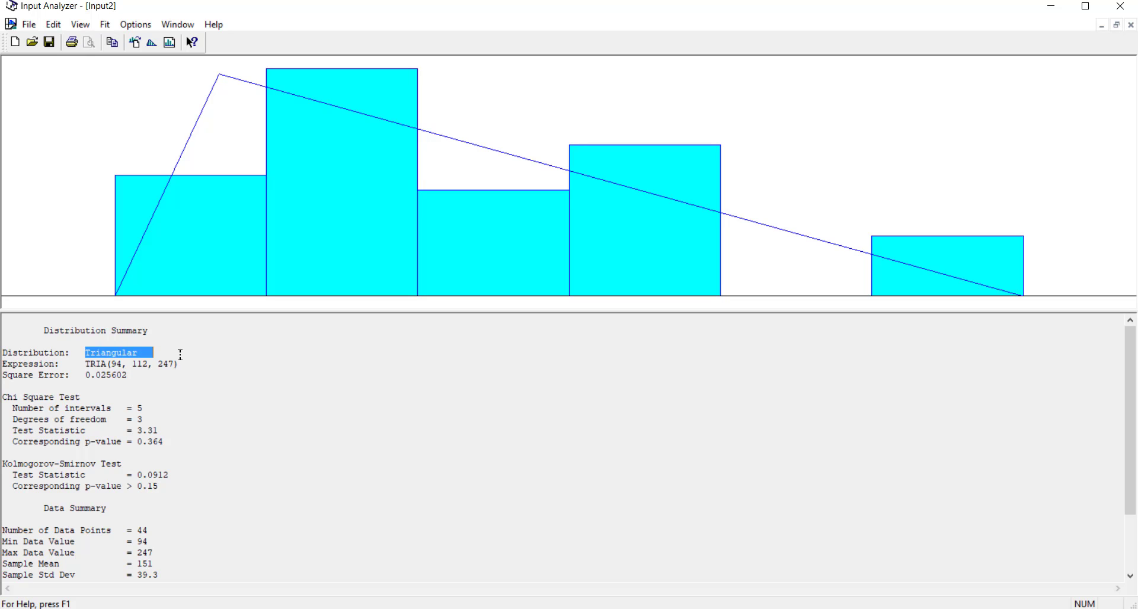
click(186, 376)
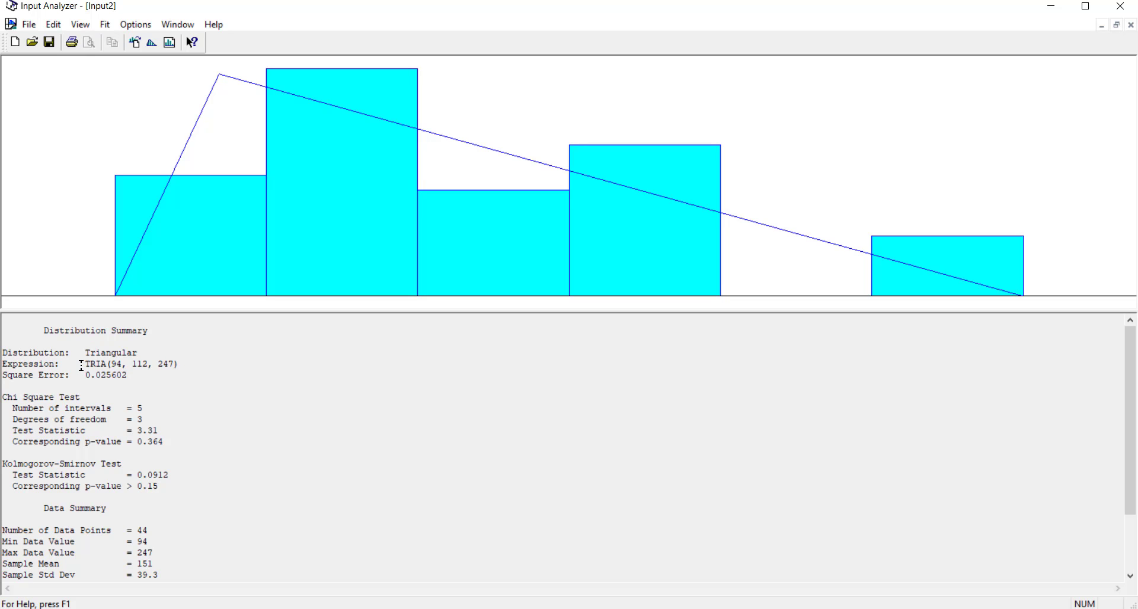
drag(82, 366, 183, 366)
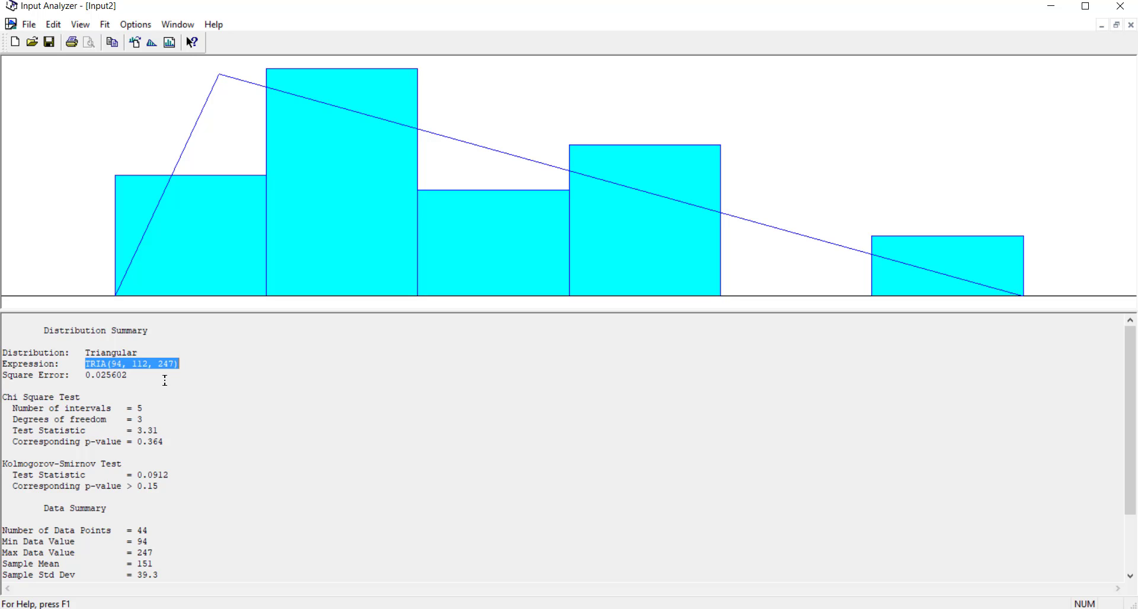
click(176, 366)
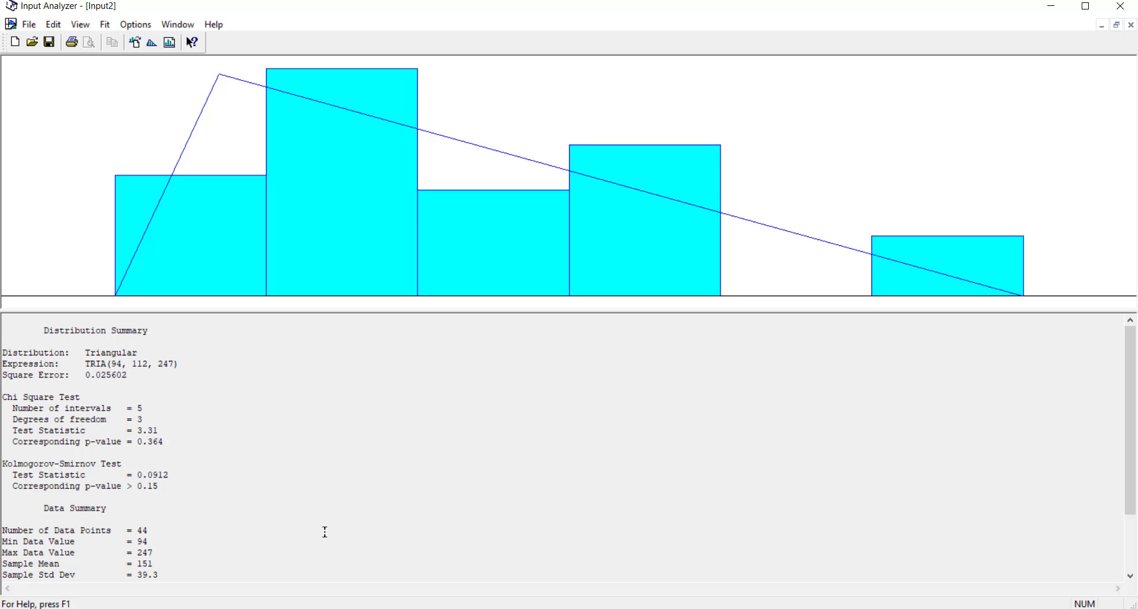
Step: Switch to Arena and place a Create module from the Basic Process modules in the empty model
click(457, 608)
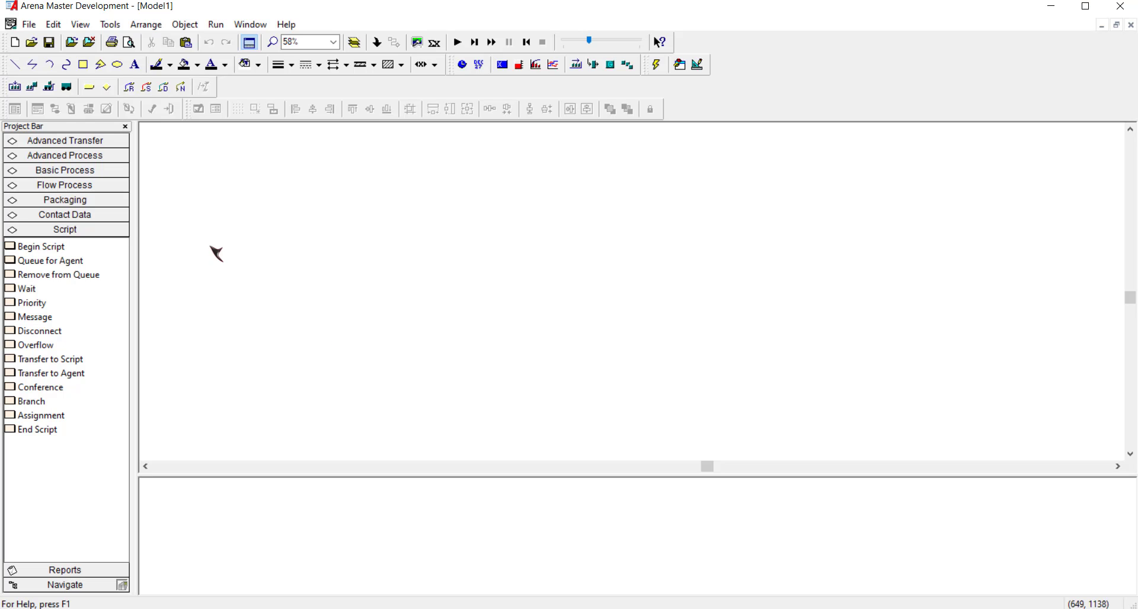
click(80, 172)
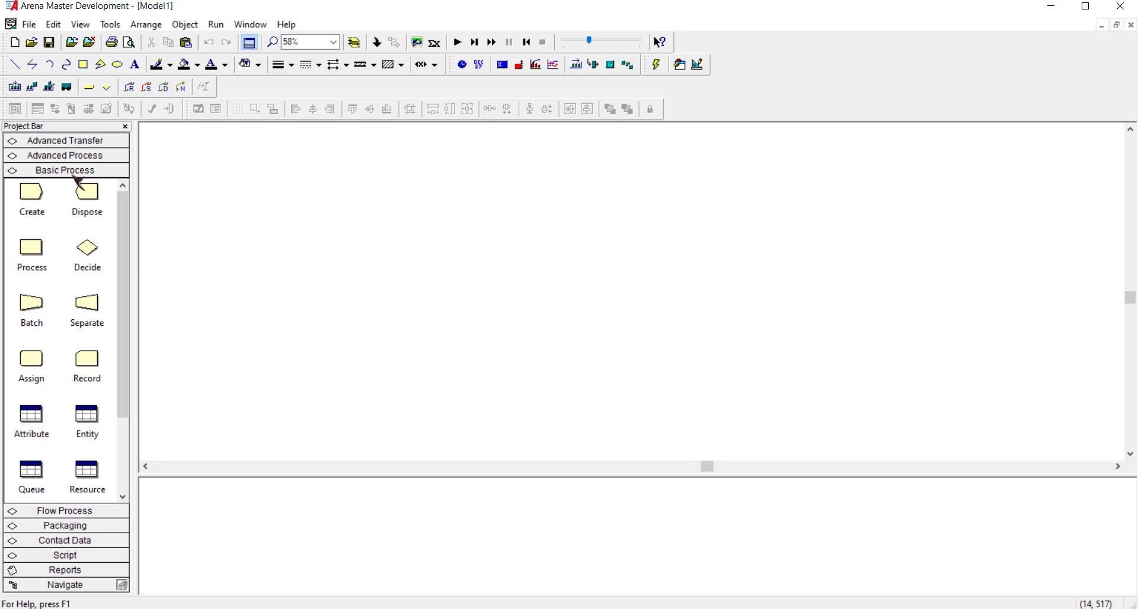
click(32, 196)
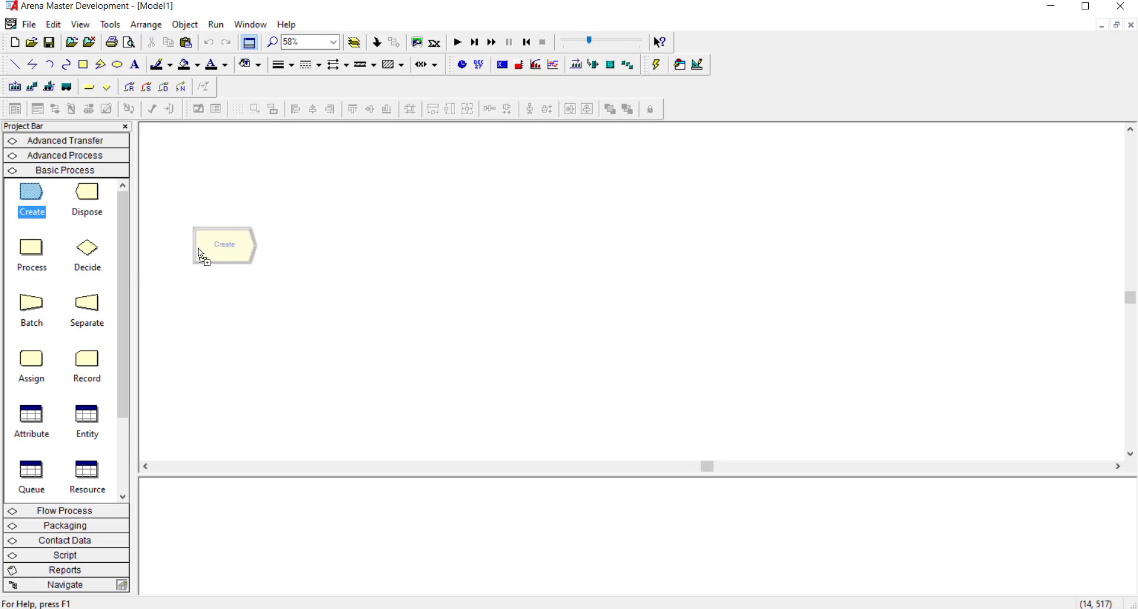
click(264, 261)
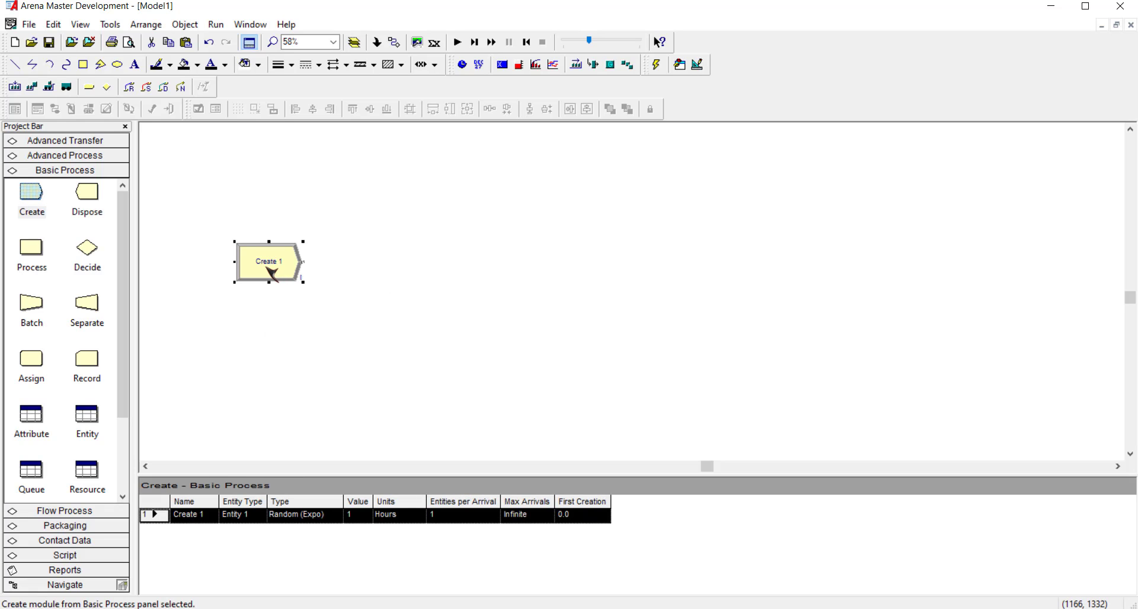
Step: Name the Create module Kedatangan, with entity type Pelanggan and time between arrivals of type Expression
double_click(268, 268)
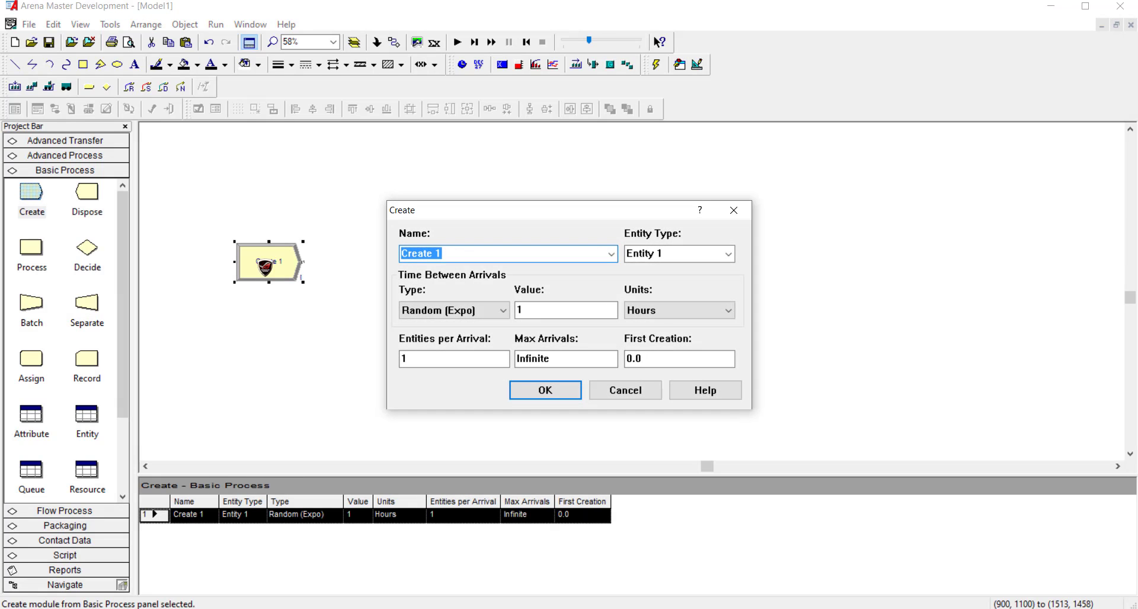
text(Kedatangan)
click(691, 255)
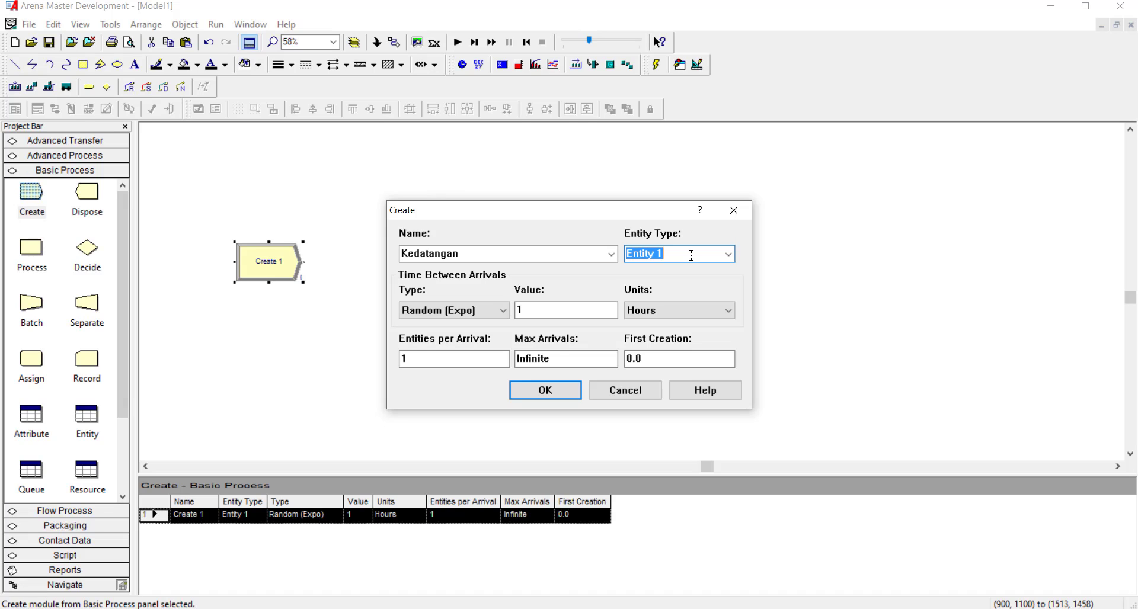
text(Pelanggan)
click(473, 309)
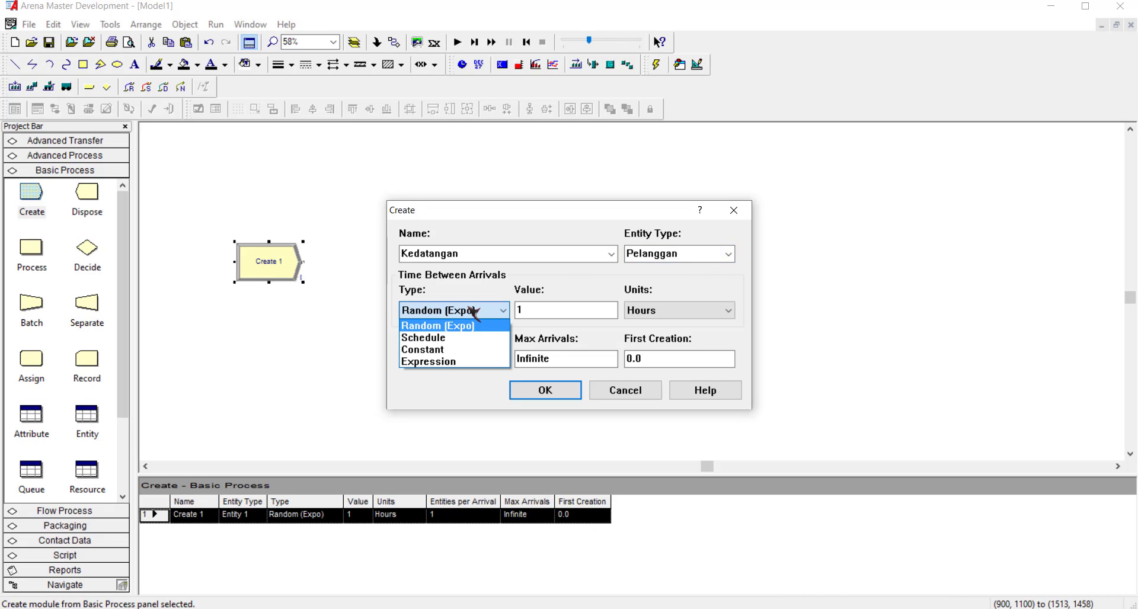
click(453, 362)
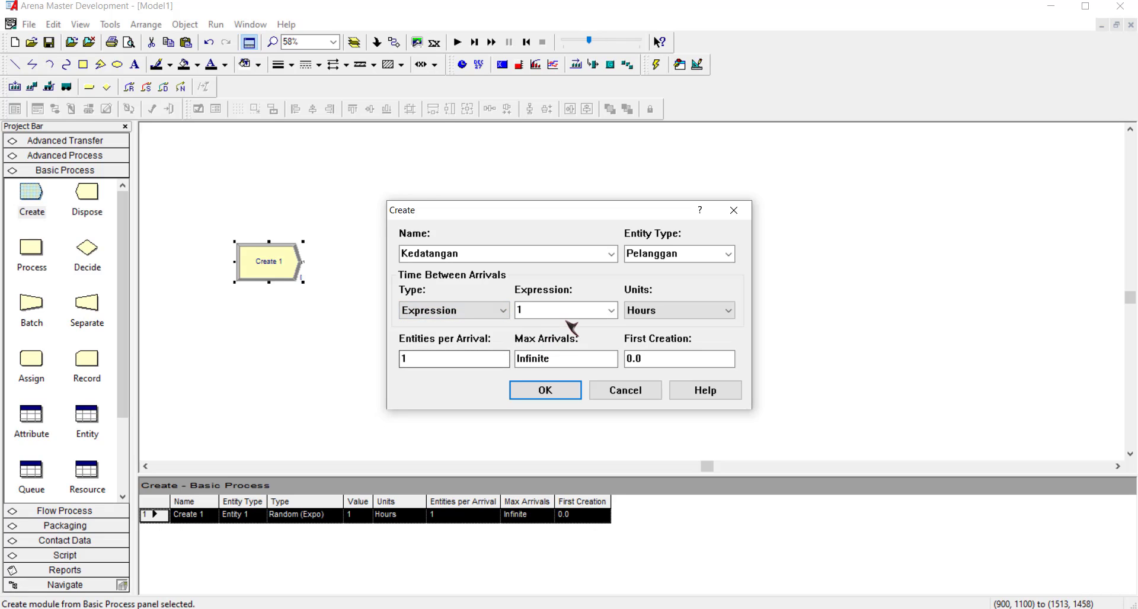
Step: Switch to the Input Analyzer and copy the fitted arrival expression -0.001 + WEIB(368, 0.779) from document Input1
double_click(533, 311)
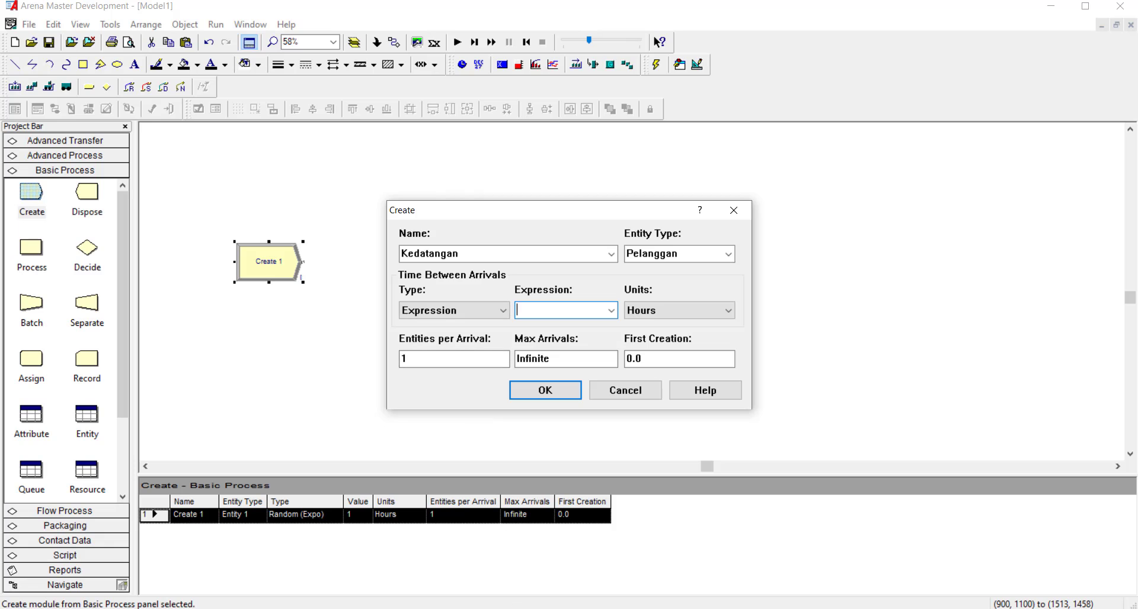
click(569, 608)
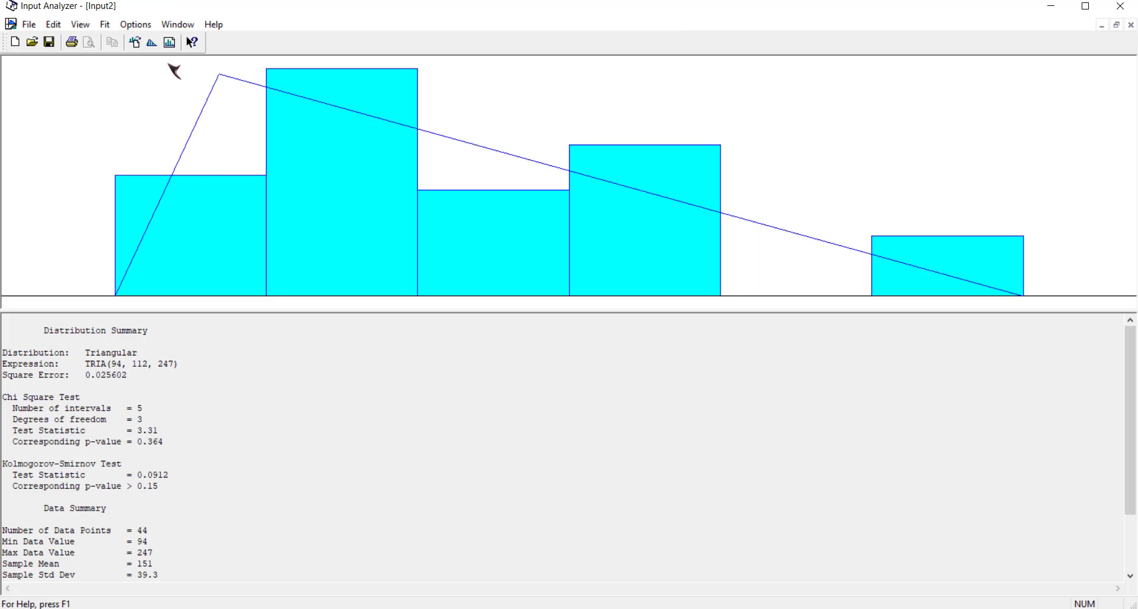
click(178, 25)
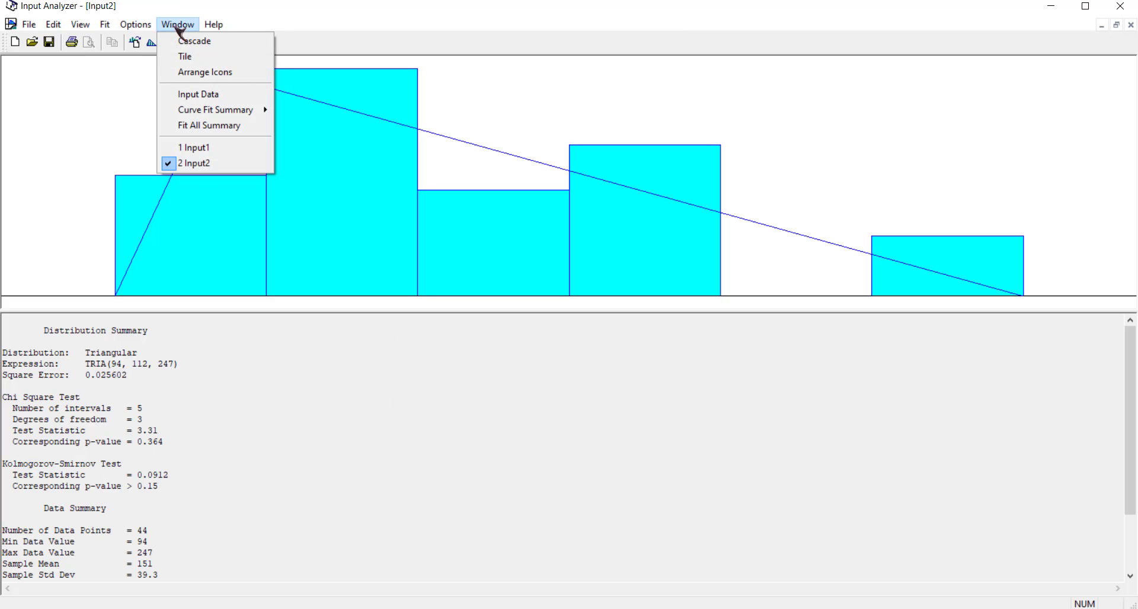
click(215, 147)
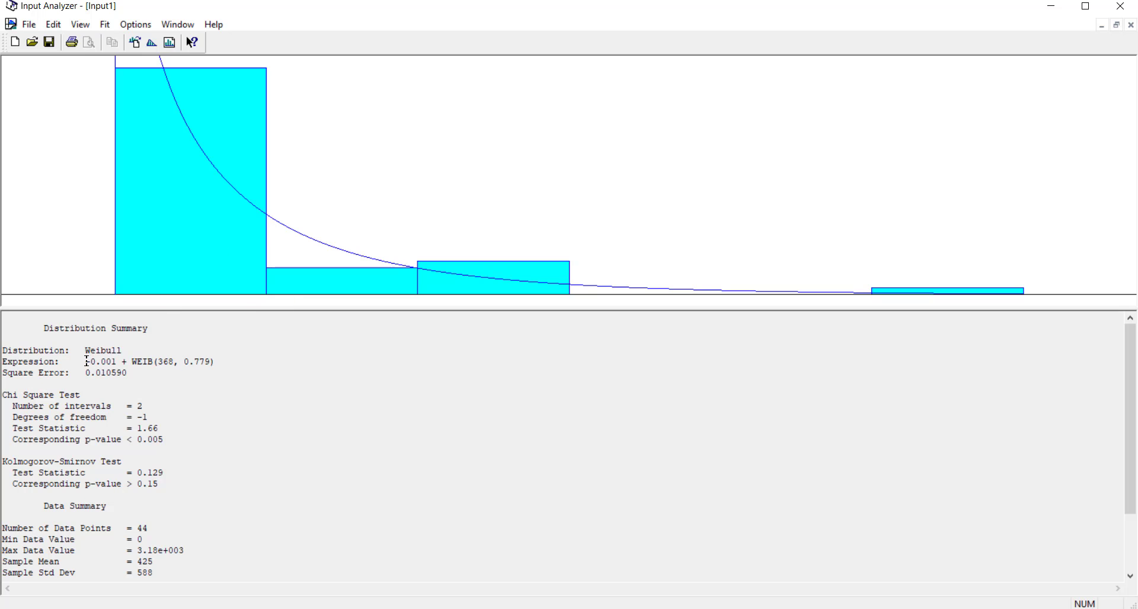
drag(86, 362, 226, 364)
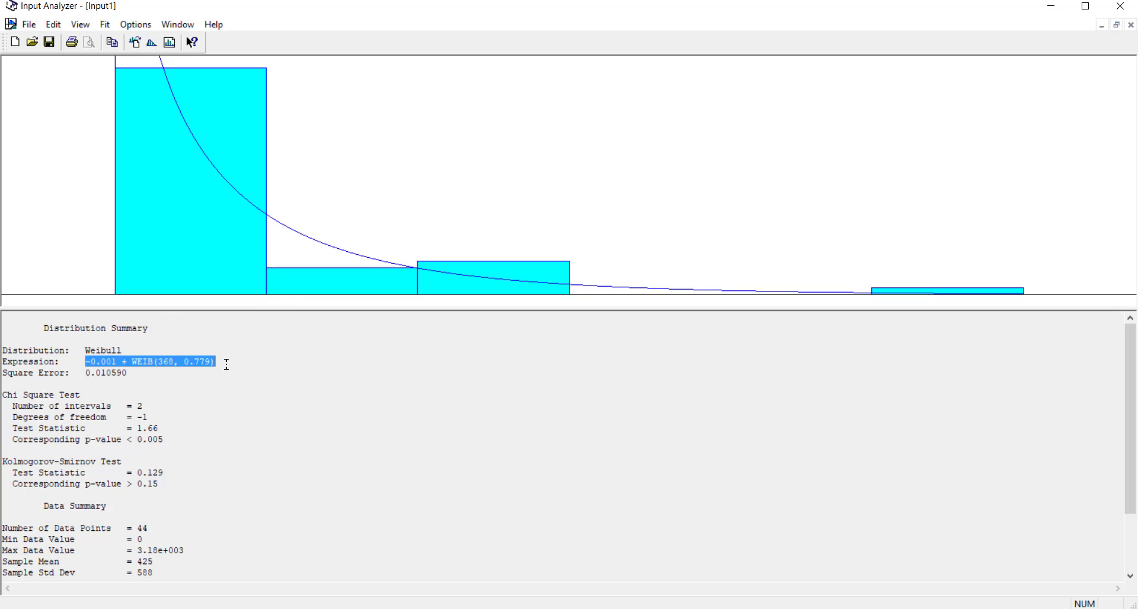
right_click(184, 359)
click(237, 409)
Step: Switch back to Arena, paste the copied expression as Kedatangan's time between arrivals and set its units to Seconds
click(516, 578)
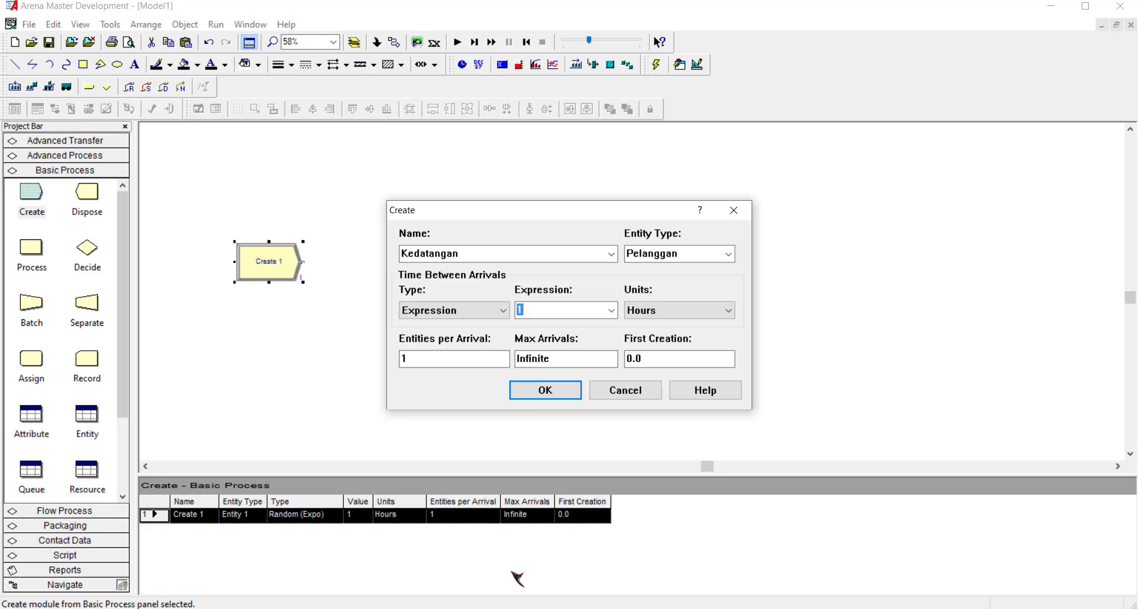
right_click(531, 307)
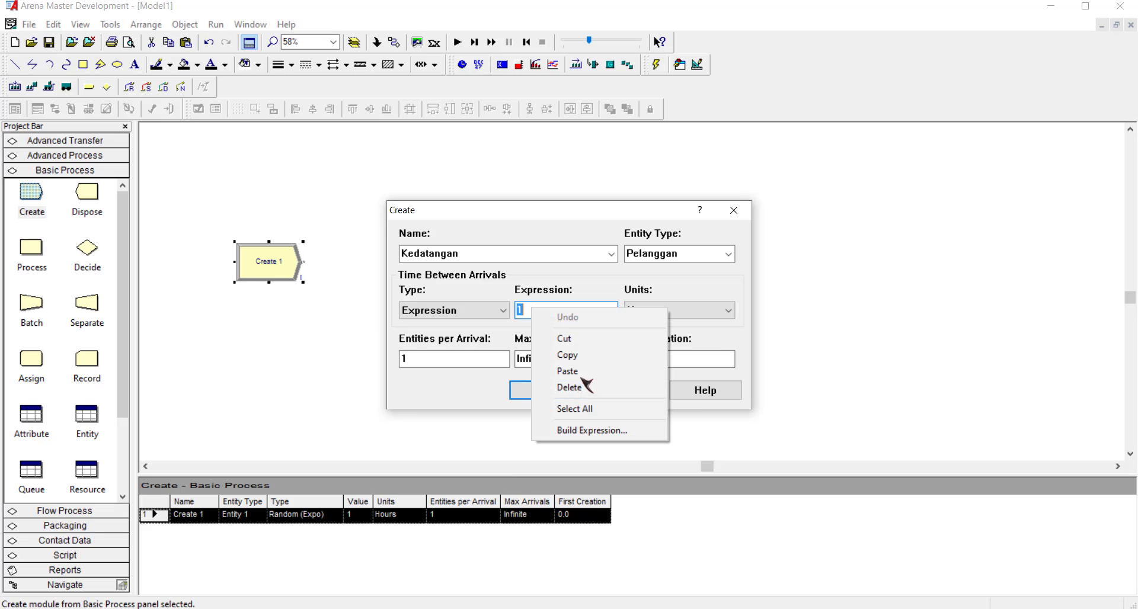
click(567, 371)
click(651, 310)
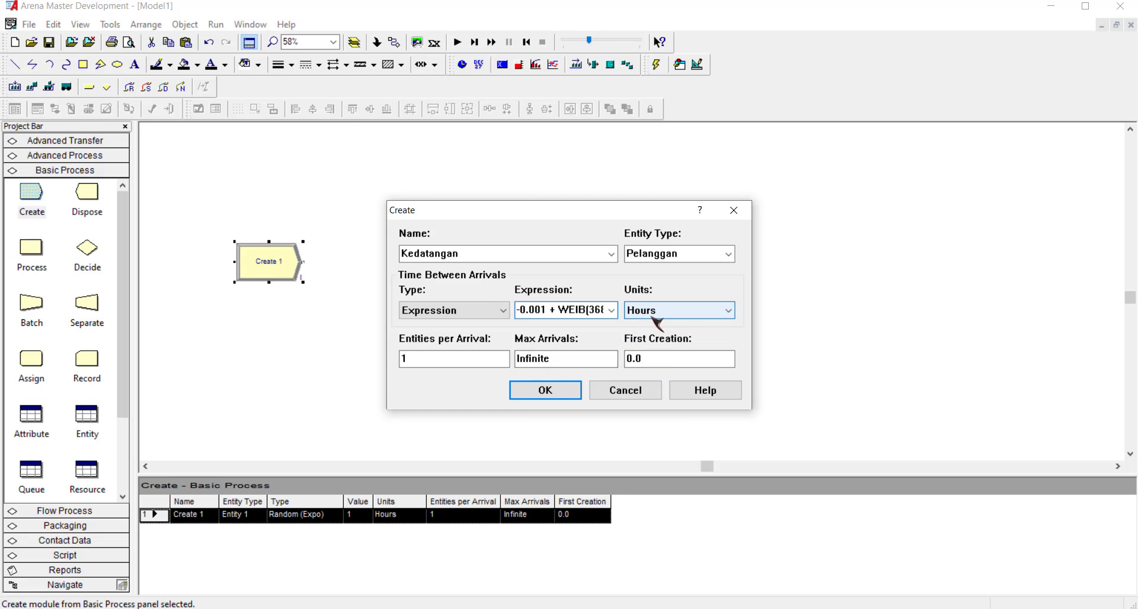
click(673, 326)
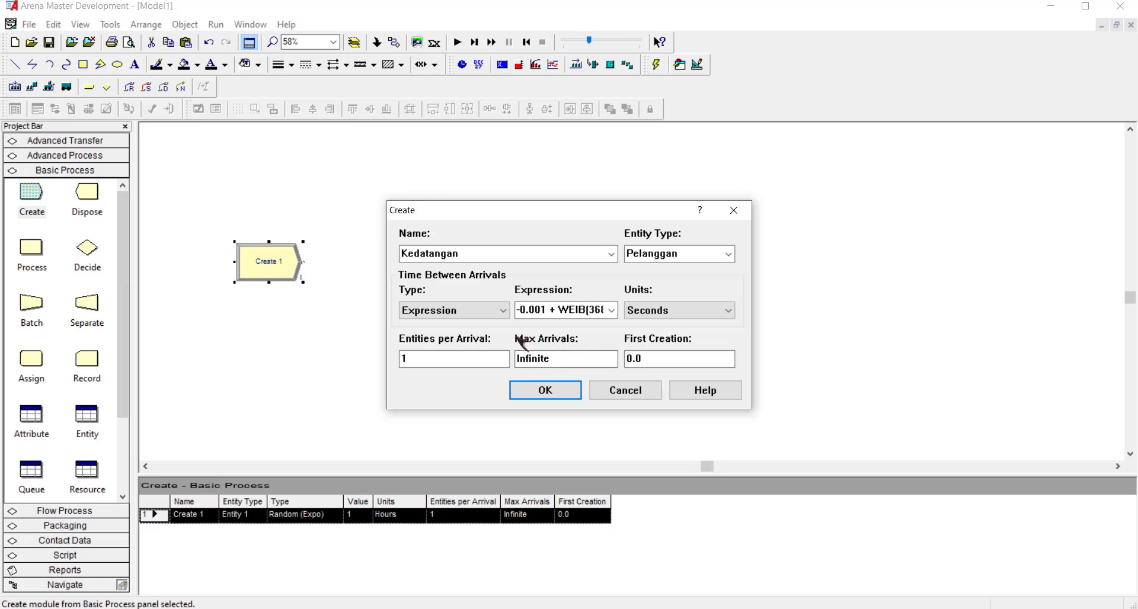
click(545, 390)
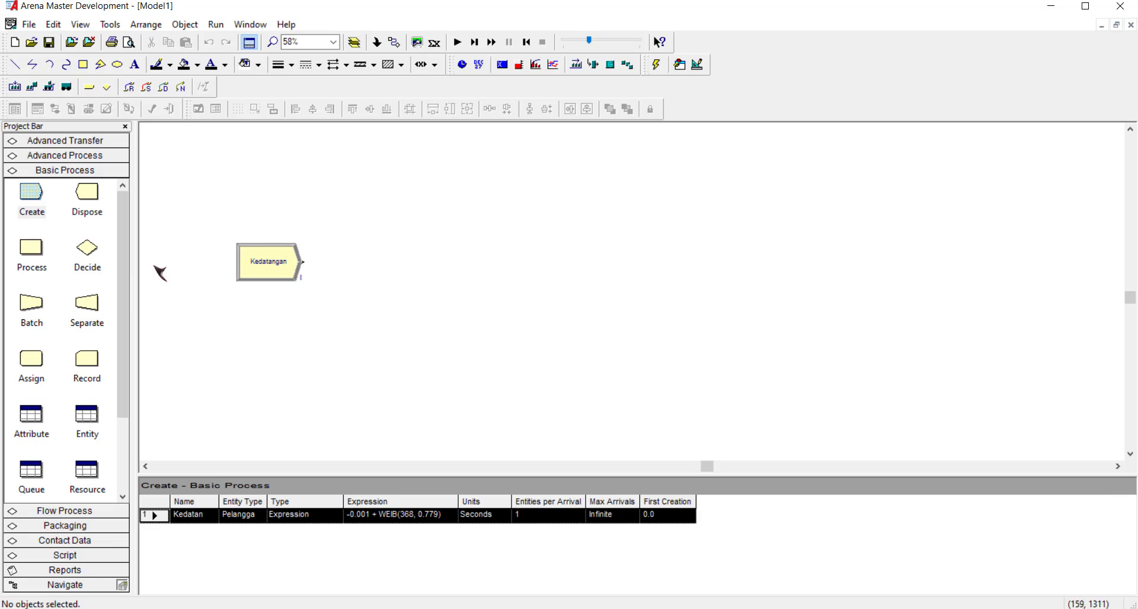
Step: Place an Assign module just after Kedatangan in the model and name it Custumer Belanja
click(35, 367)
drag(40, 372, 325, 263)
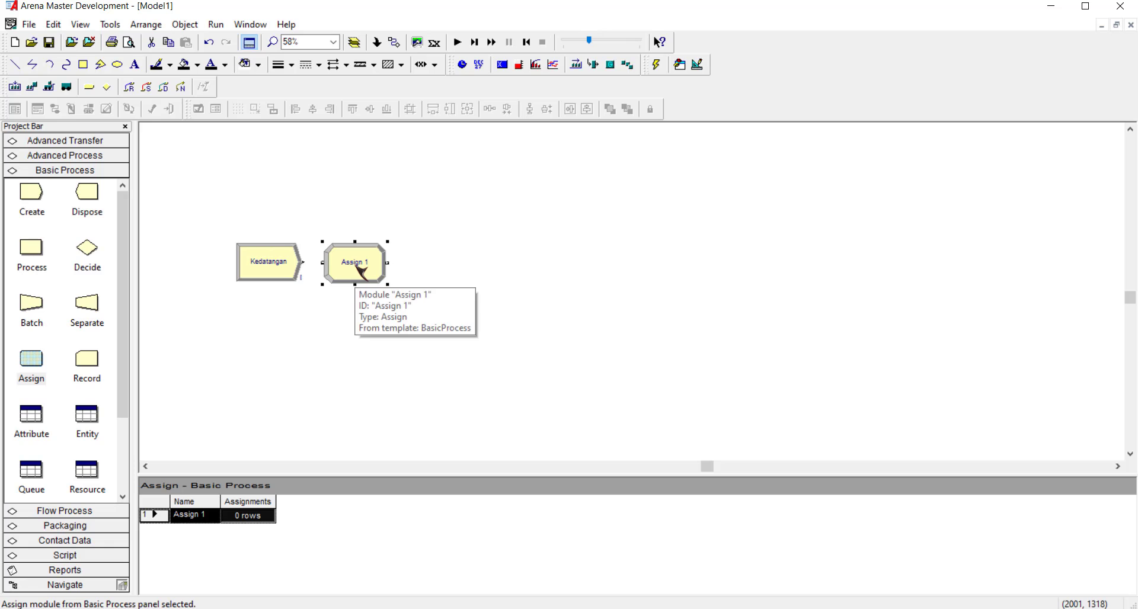
double_click(358, 268)
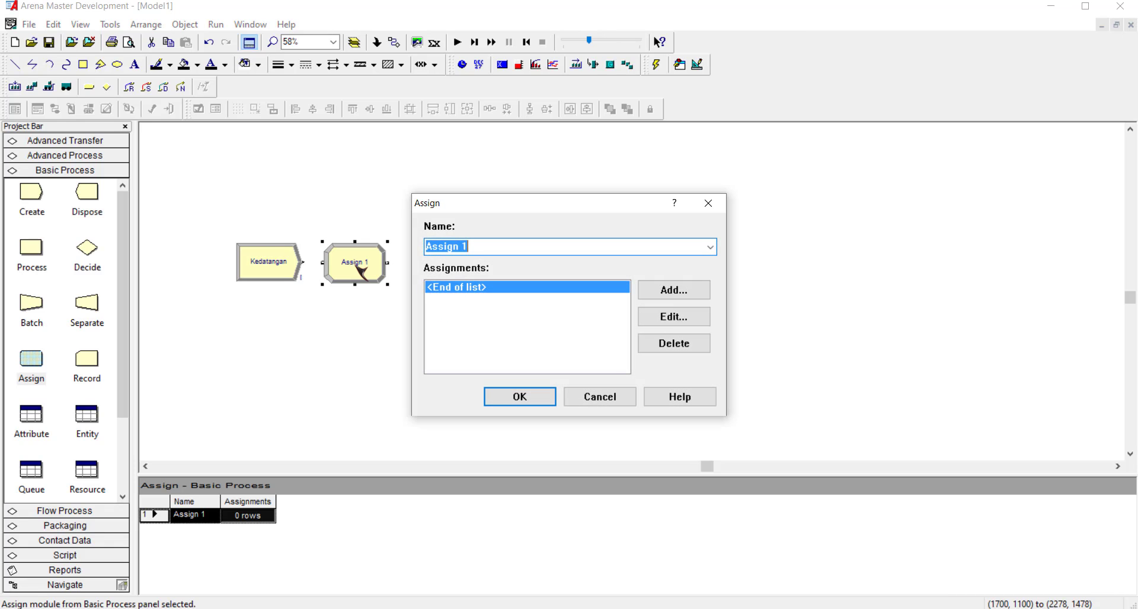
drag(521, 210, 509, 185)
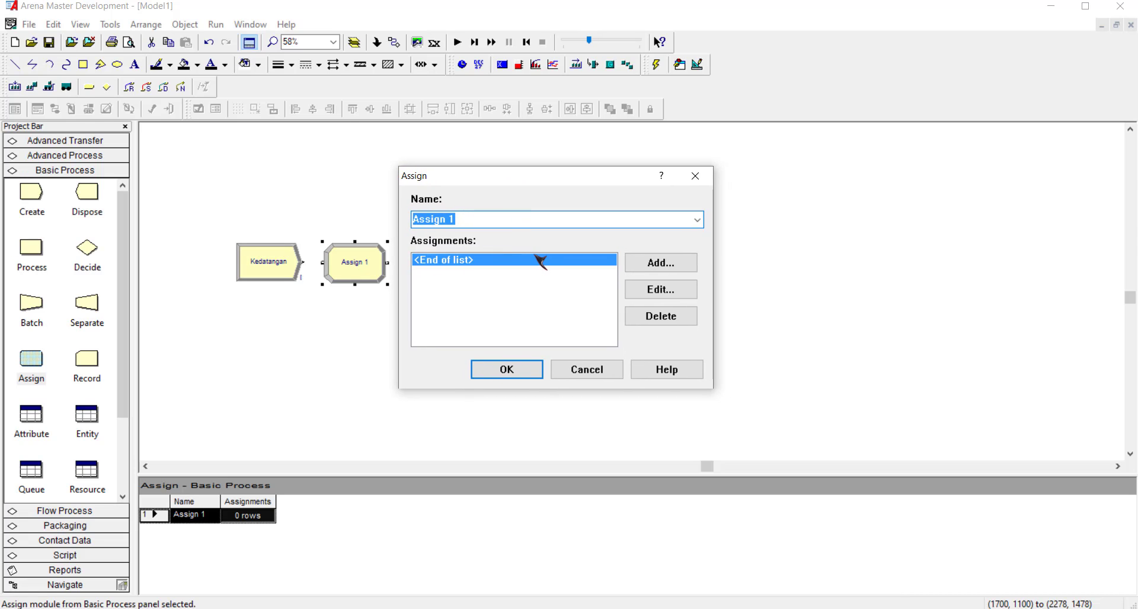
text(Custumer Belanja)
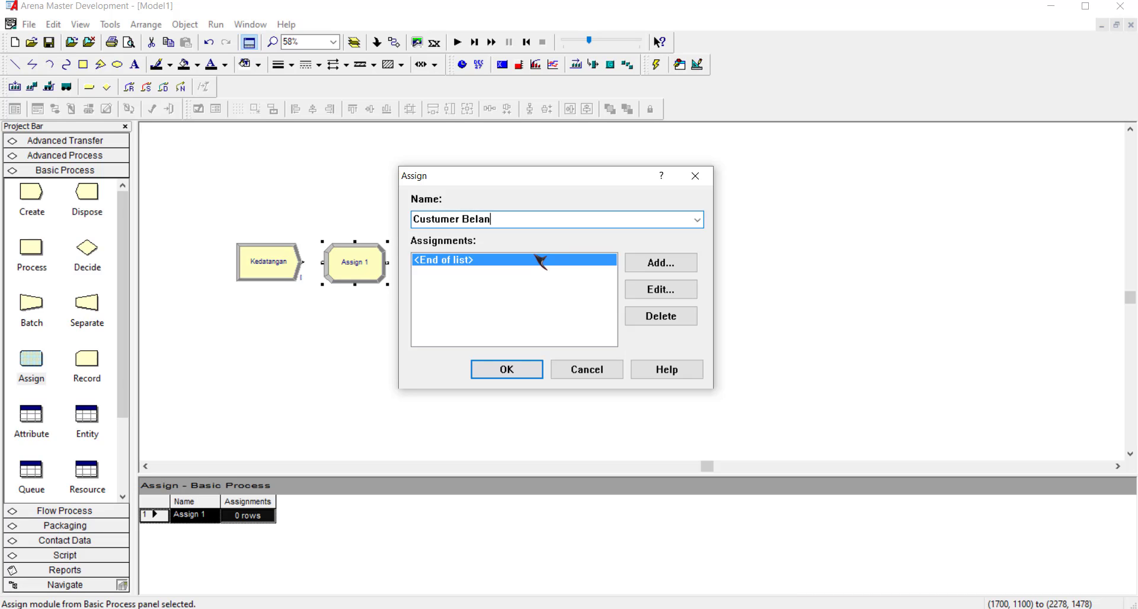
Step: Add an Entity Picture assignment with Picture.Woman to the Custumer Belanja module
click(663, 262)
click(428, 290)
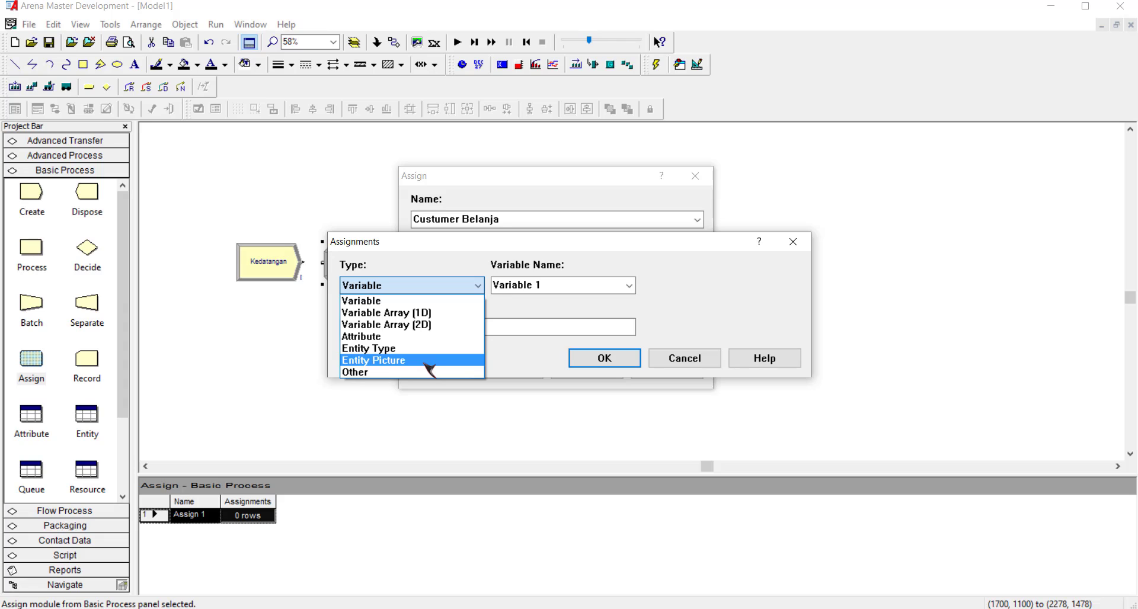
click(424, 362)
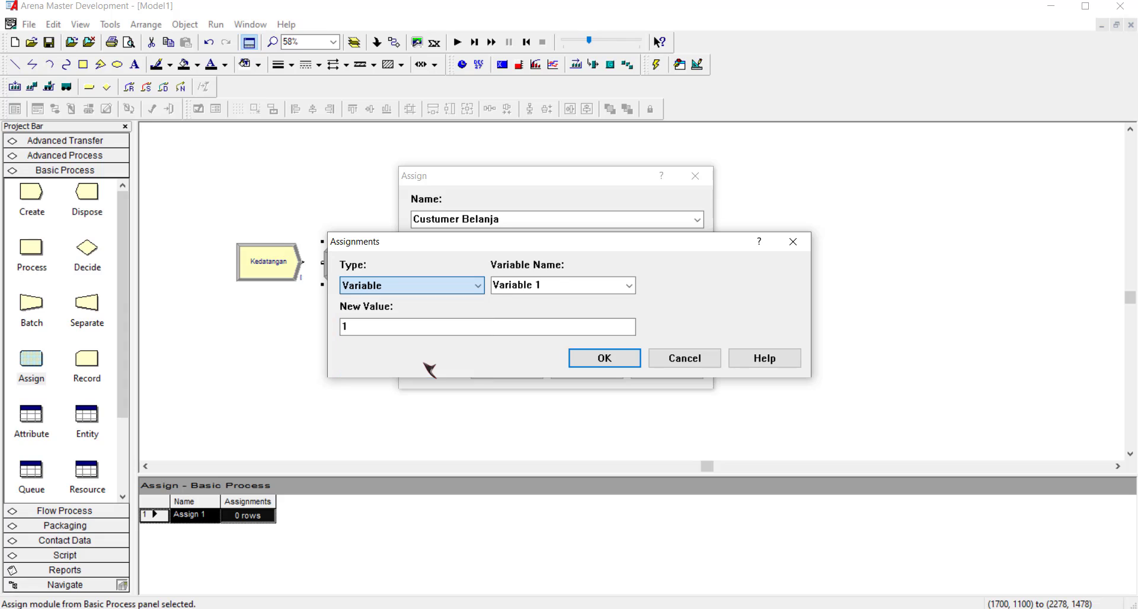
click(628, 287)
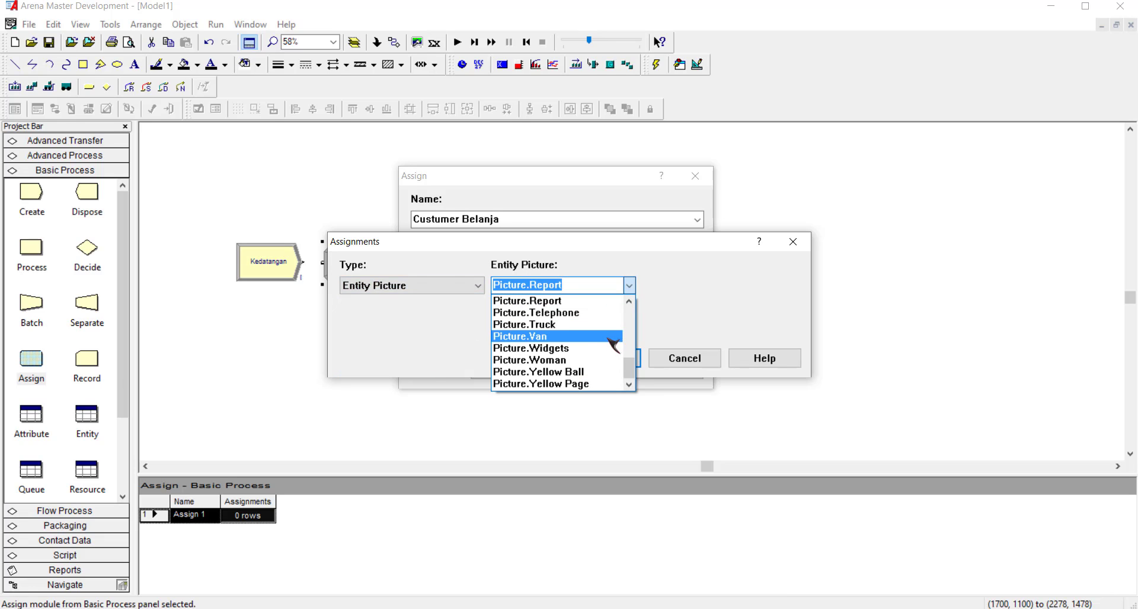
click(575, 361)
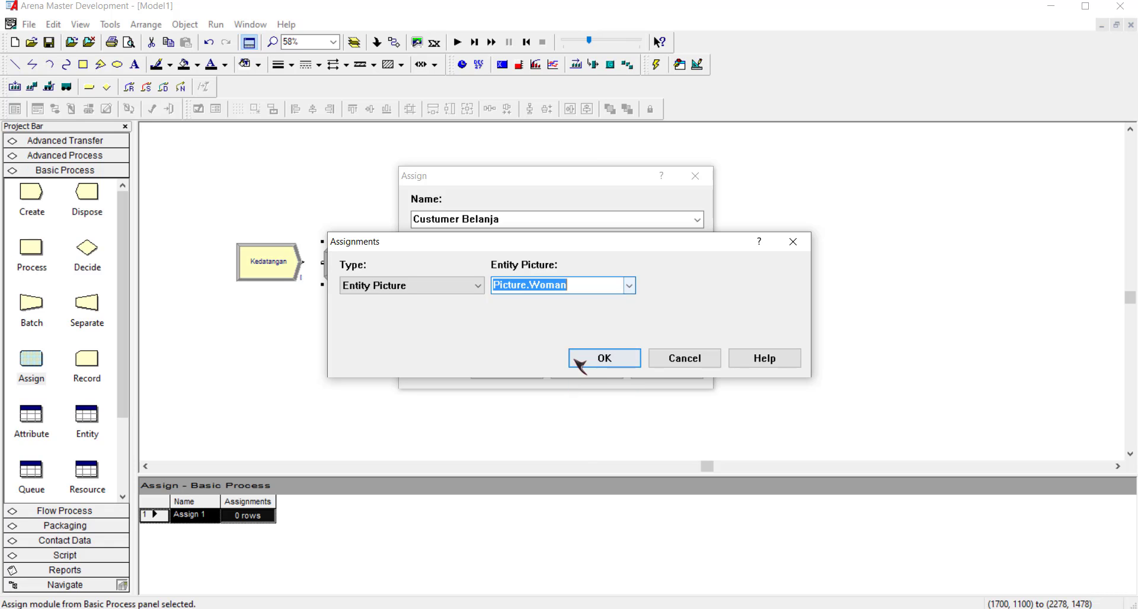
click(608, 362)
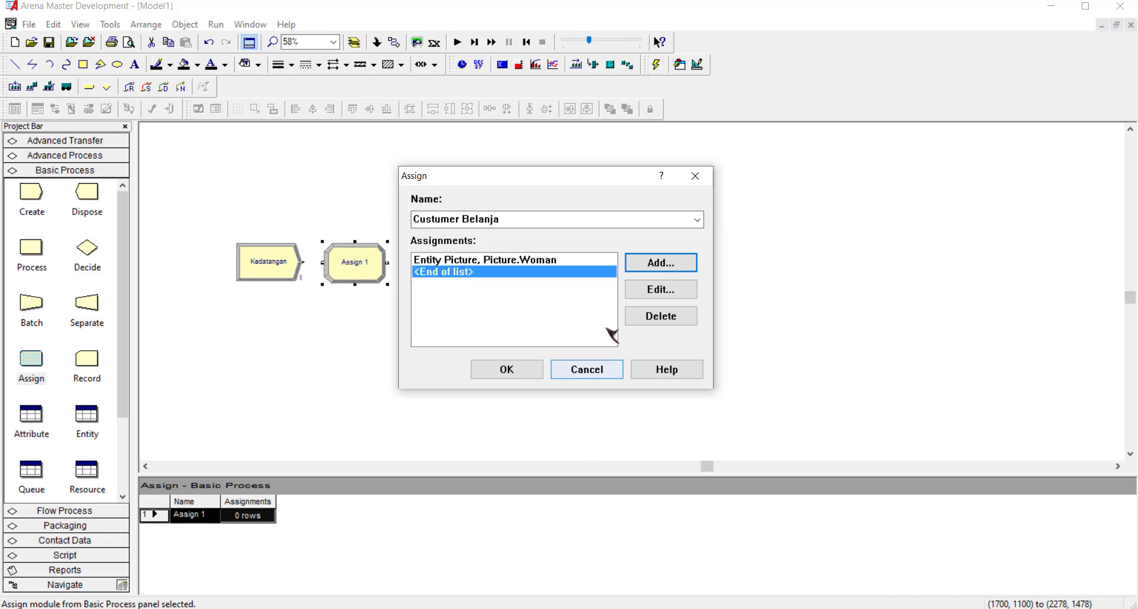
Step: Add a second Entity Picture assignment with Picture.Man to Custumer Belanja and accept the module's settings
click(673, 267)
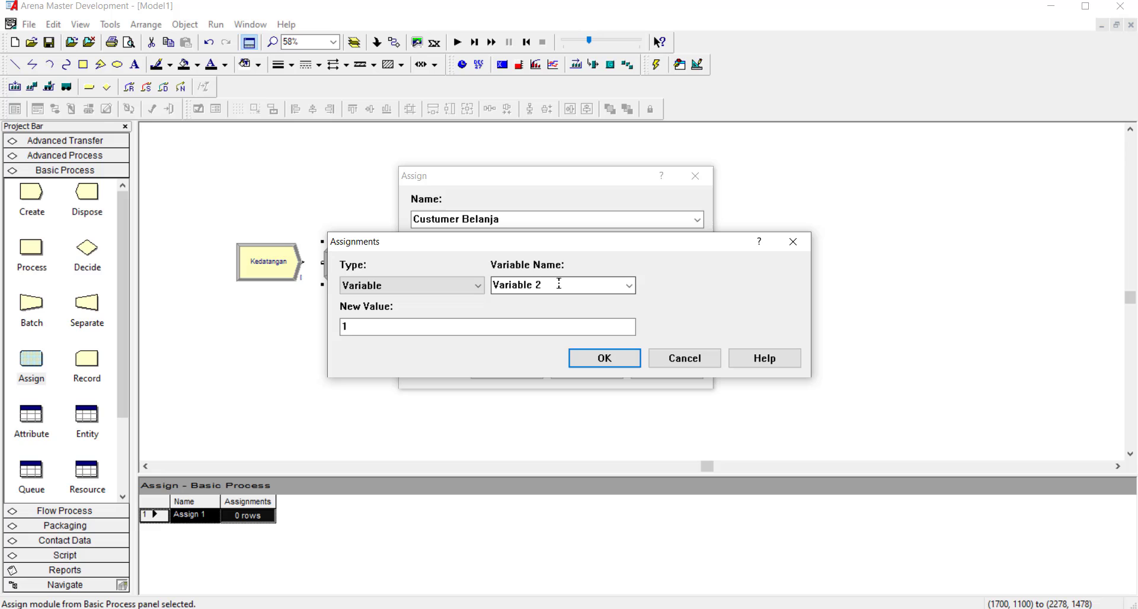
click(447, 288)
click(429, 362)
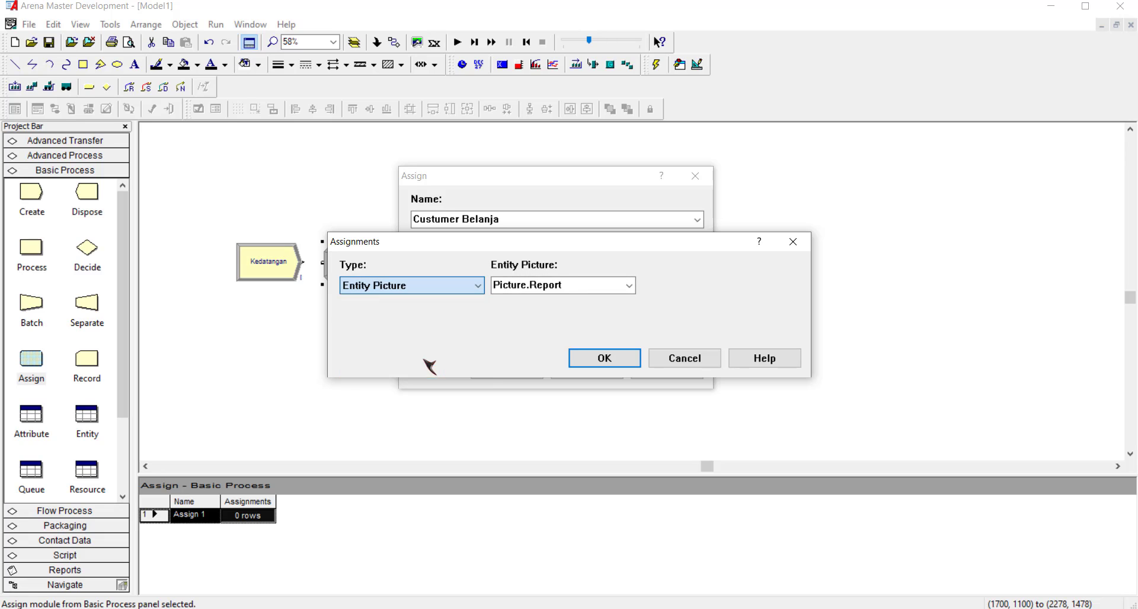
click(629, 285)
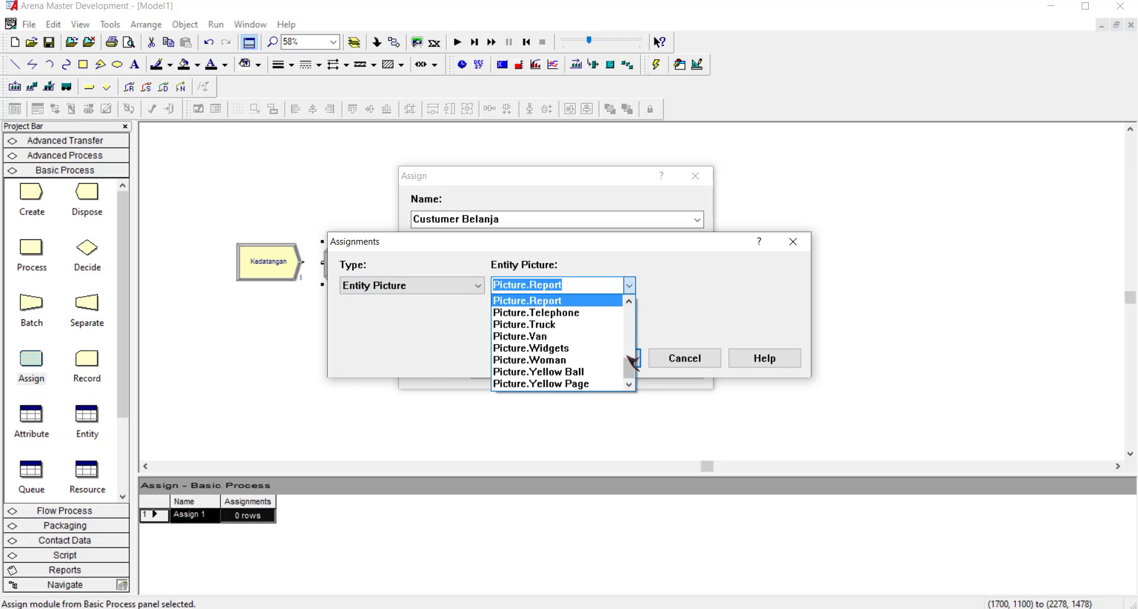
scroll(630, 358, up, 2)
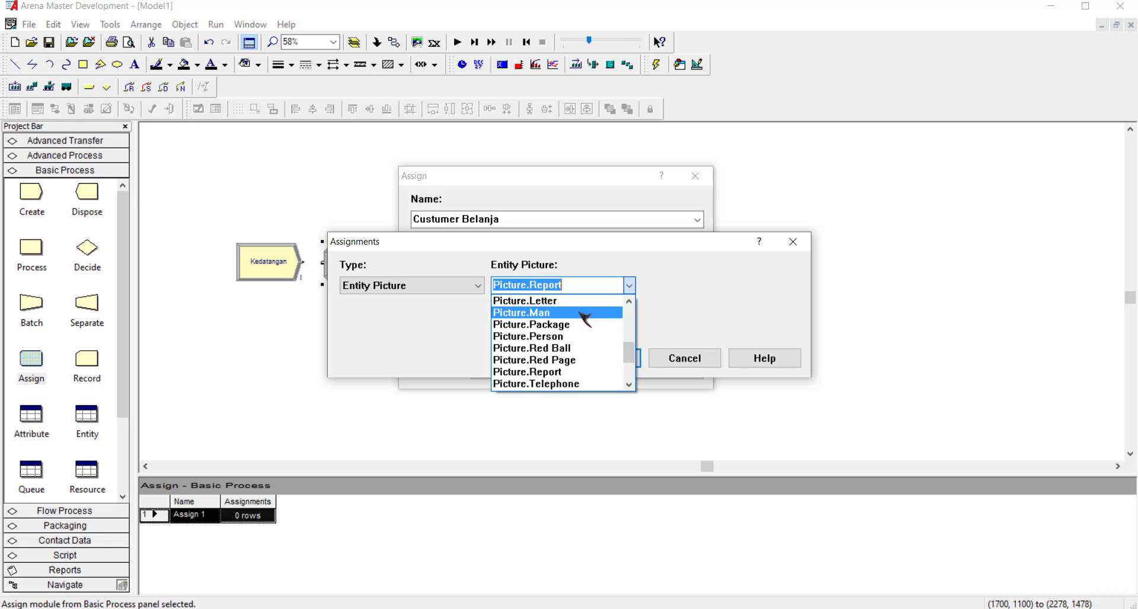
click(585, 313)
click(603, 358)
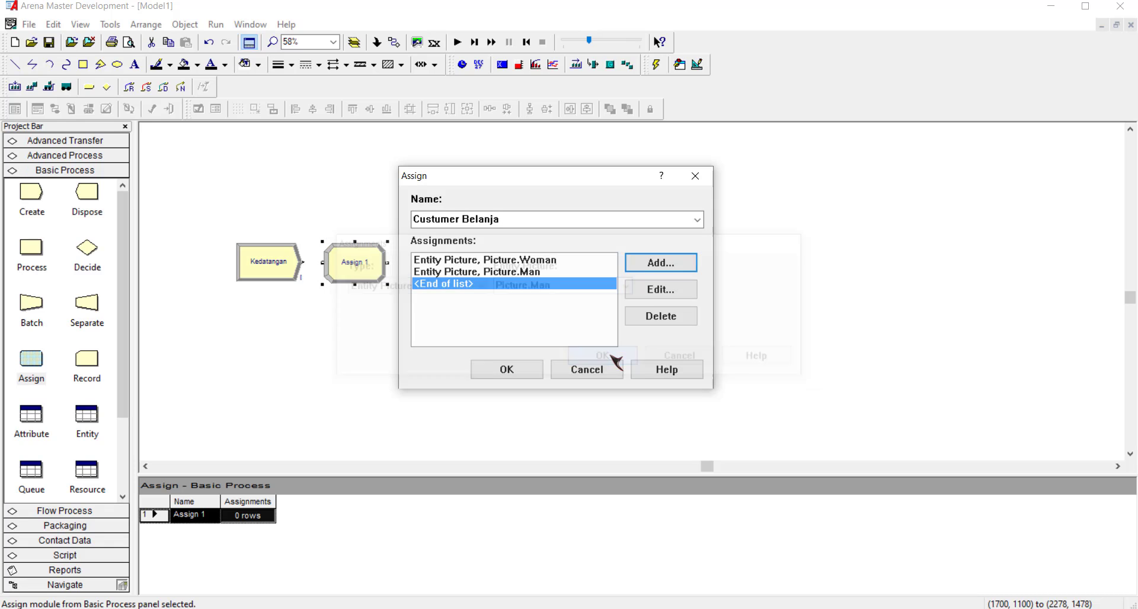
click(528, 370)
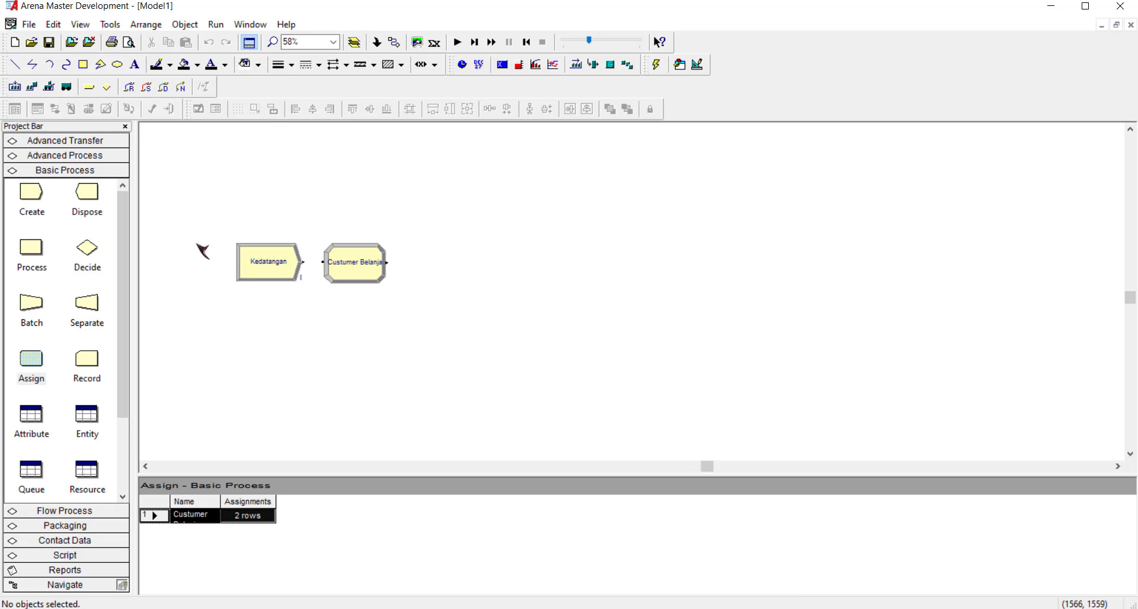
Step: Place a Station module after Custumer Belanja and set both its name and its station name to Stasiun Belanja
click(64, 141)
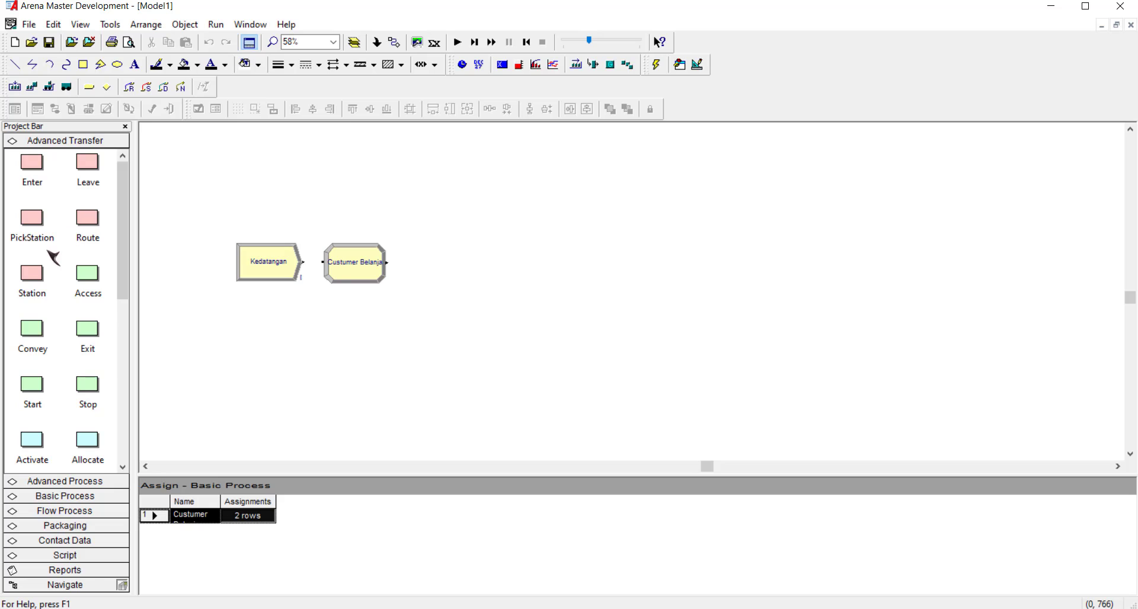
drag(37, 276, 407, 263)
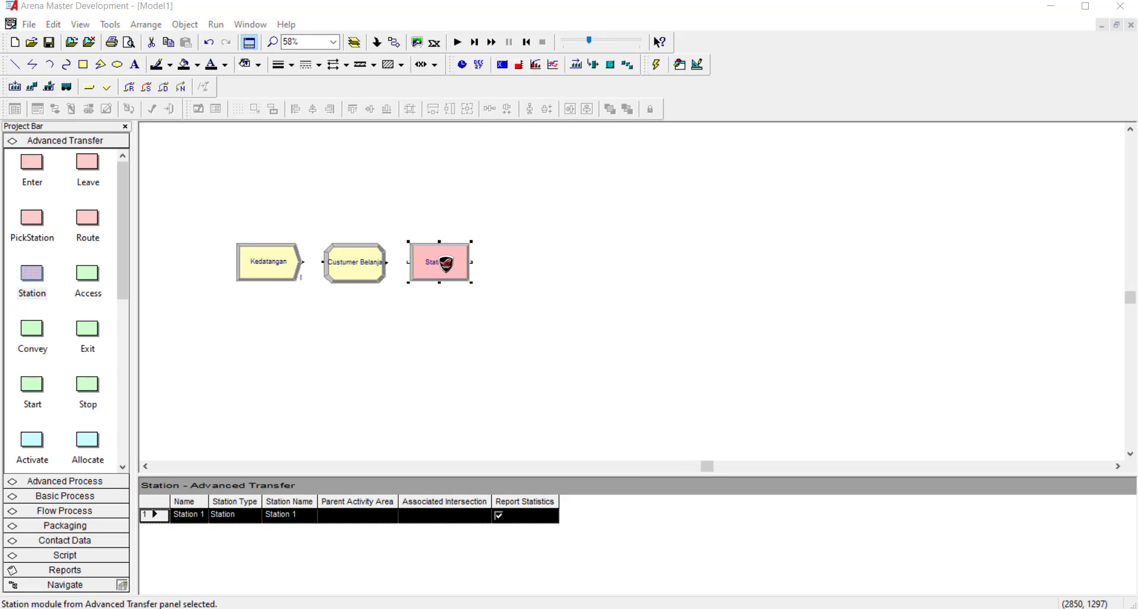
double_click(451, 266)
text(Stasiun Belanja)
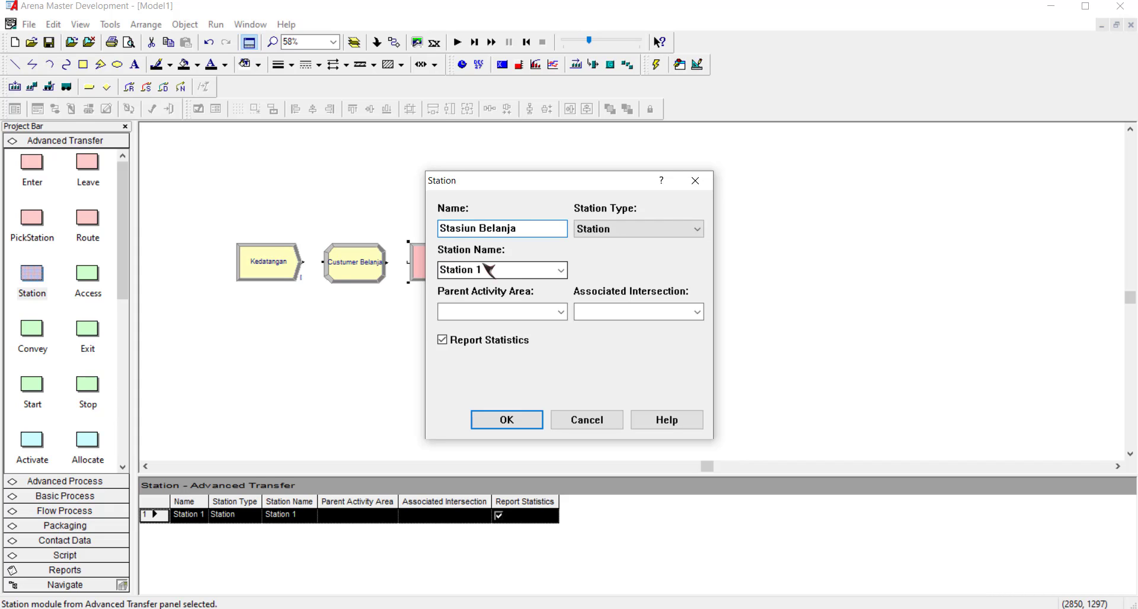
click(593, 231)
click(593, 242)
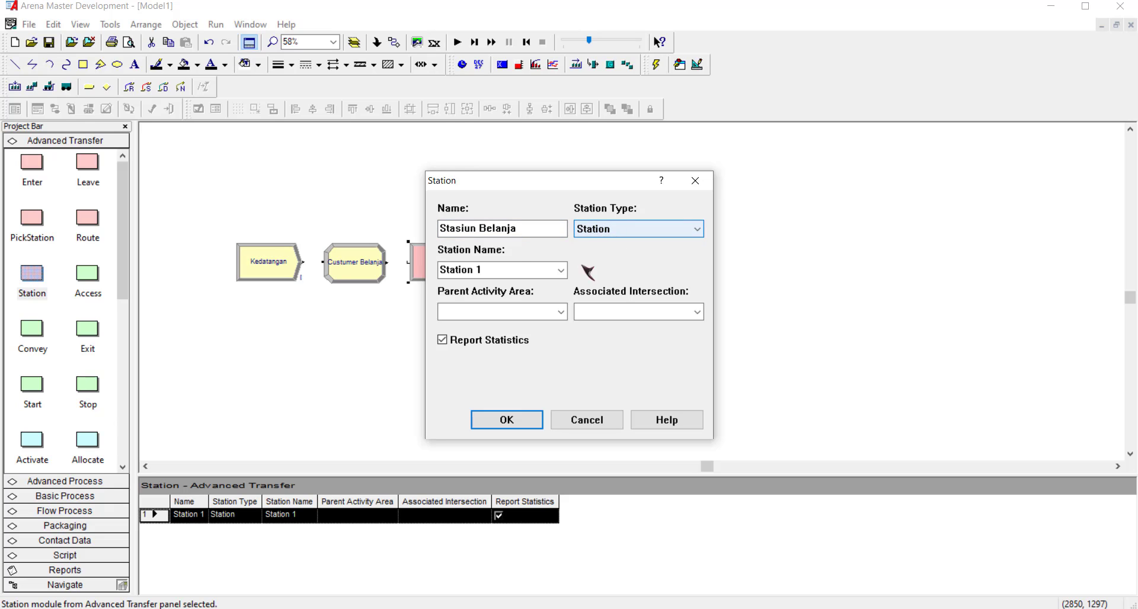
triple_click(502, 268)
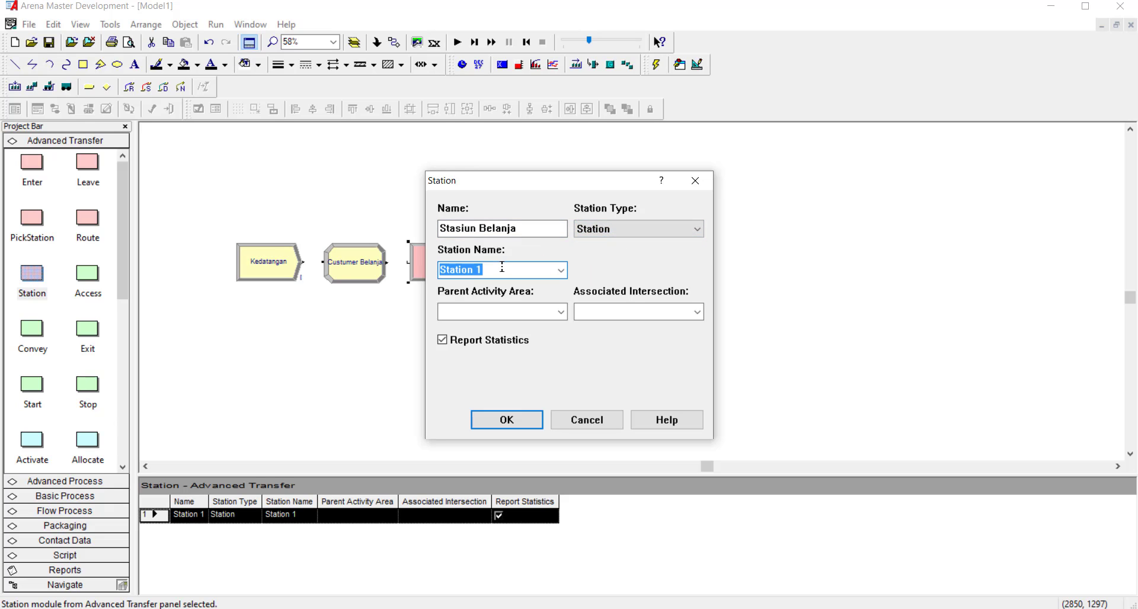
text(S)
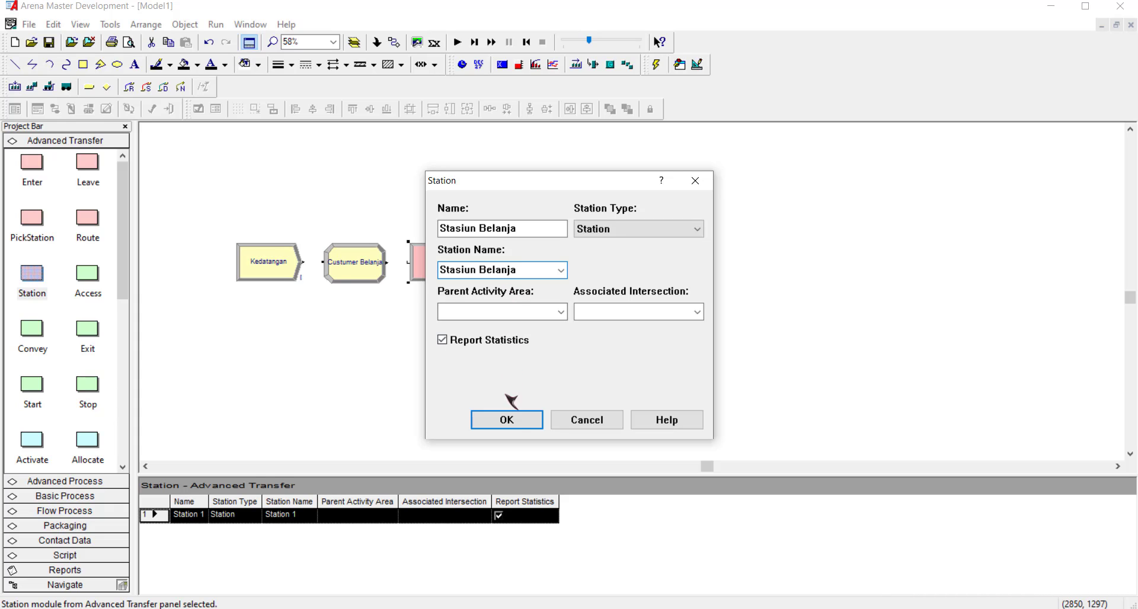
click(508, 421)
click(528, 330)
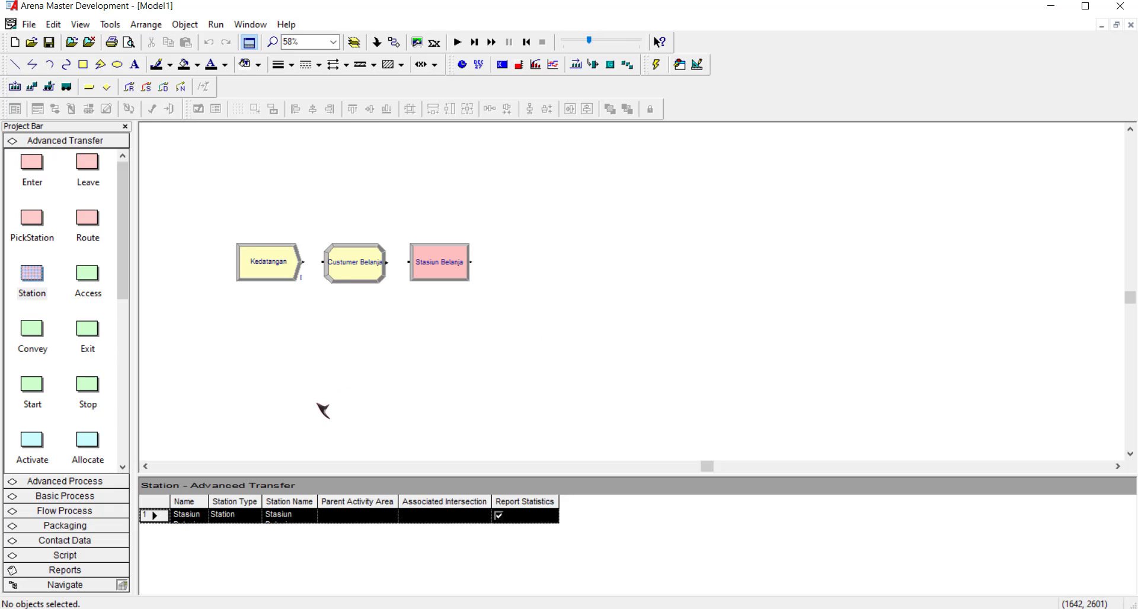
Step: Place a Decide module after Stasiun Belanja, name it Memilih Stasiun and set its type to N-way by Chance
click(77, 499)
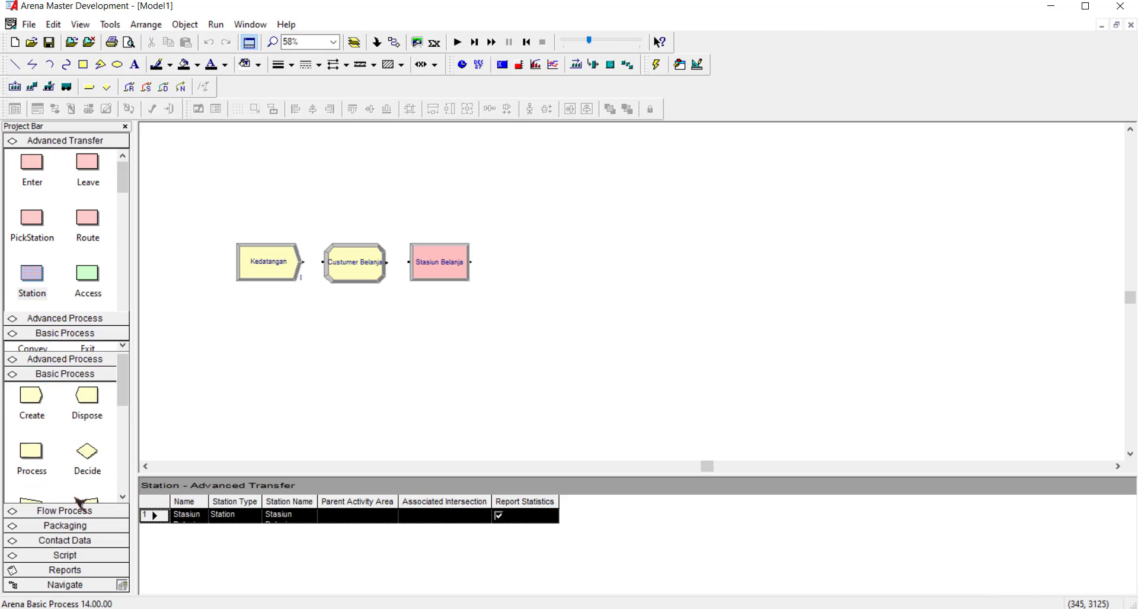
drag(90, 266, 492, 264)
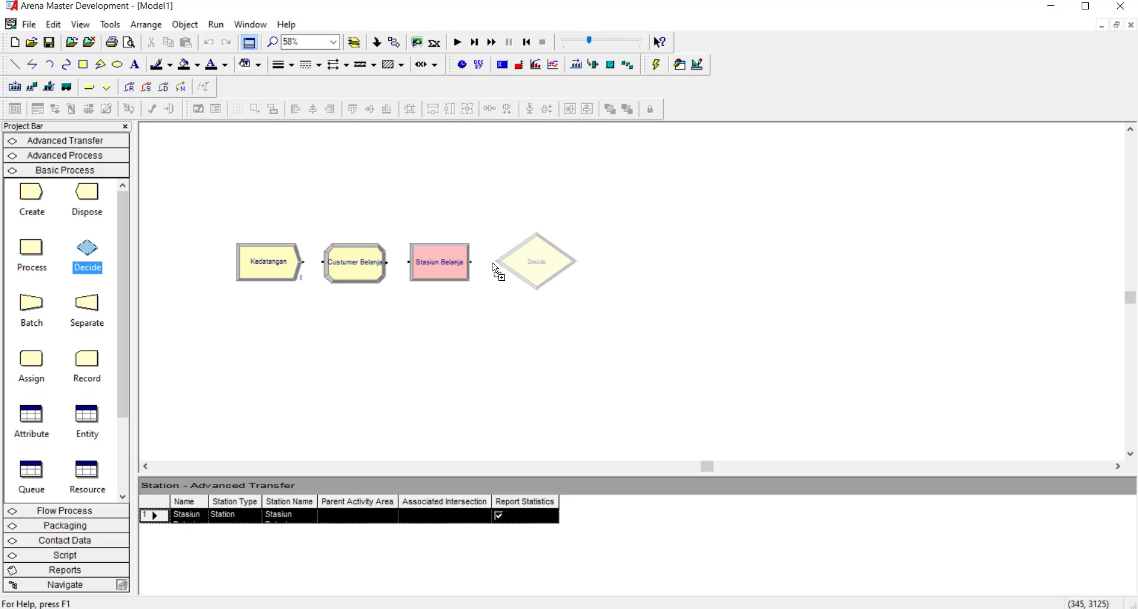
drag(492, 262, 492, 262)
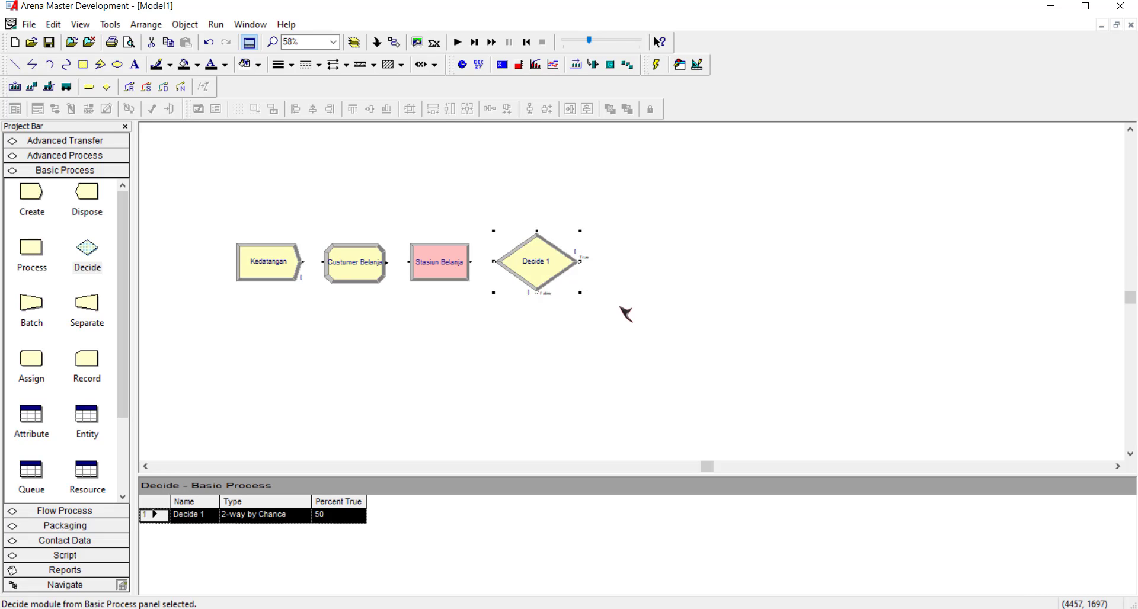
double_click(538, 261)
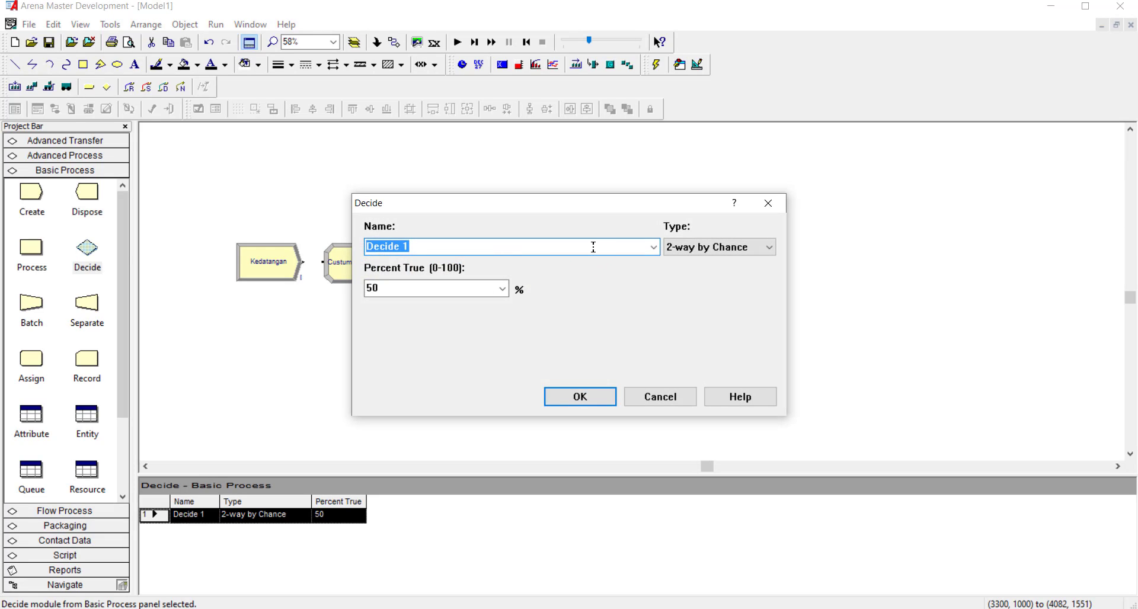
text(Memilih Stasiun)
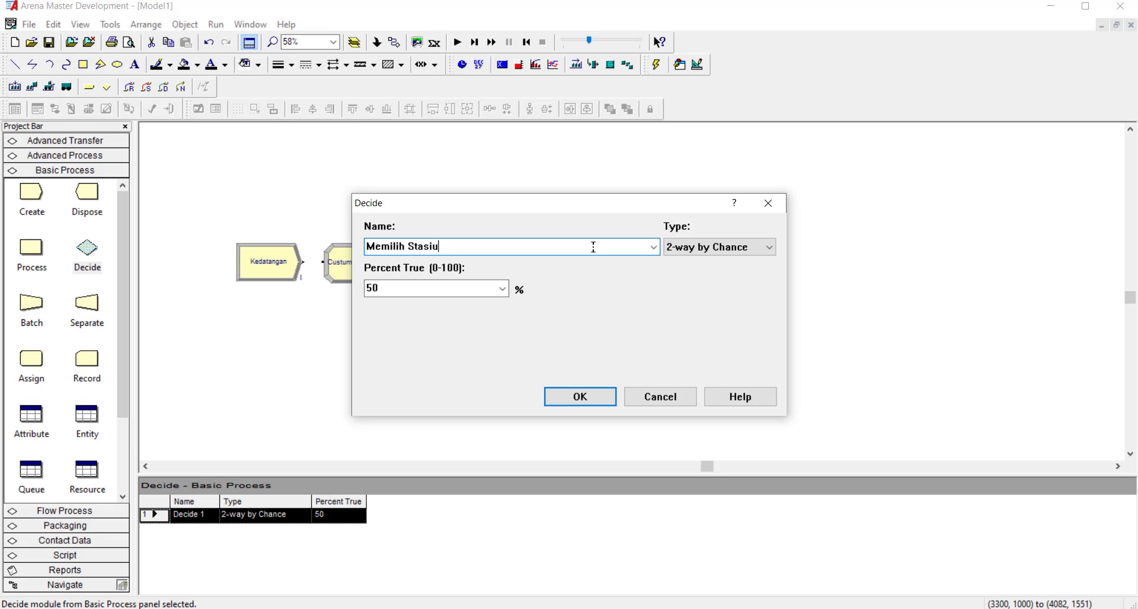
click(736, 247)
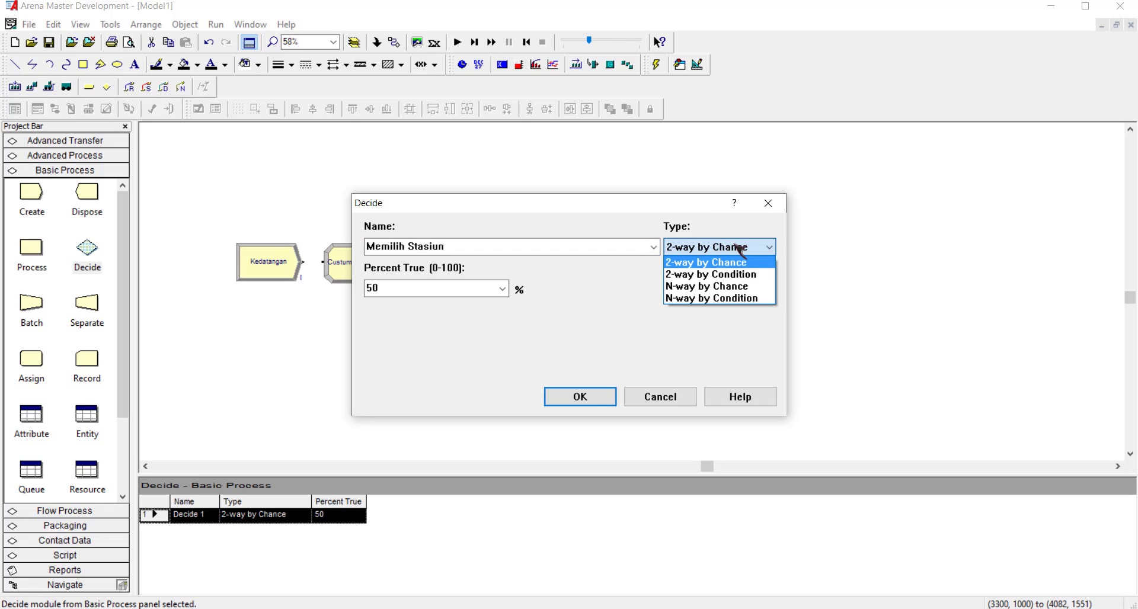
click(704, 287)
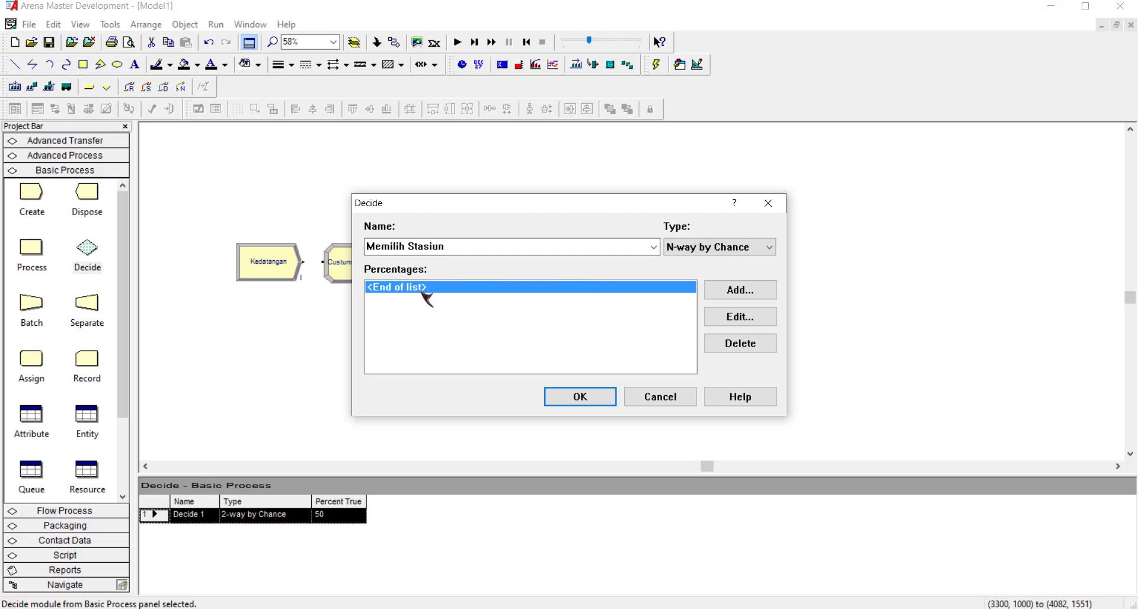
Step: Work out 100 ÷ 7 in the calculator and add 14.29 as Memilih Stasiun's first percentage
click(735, 290)
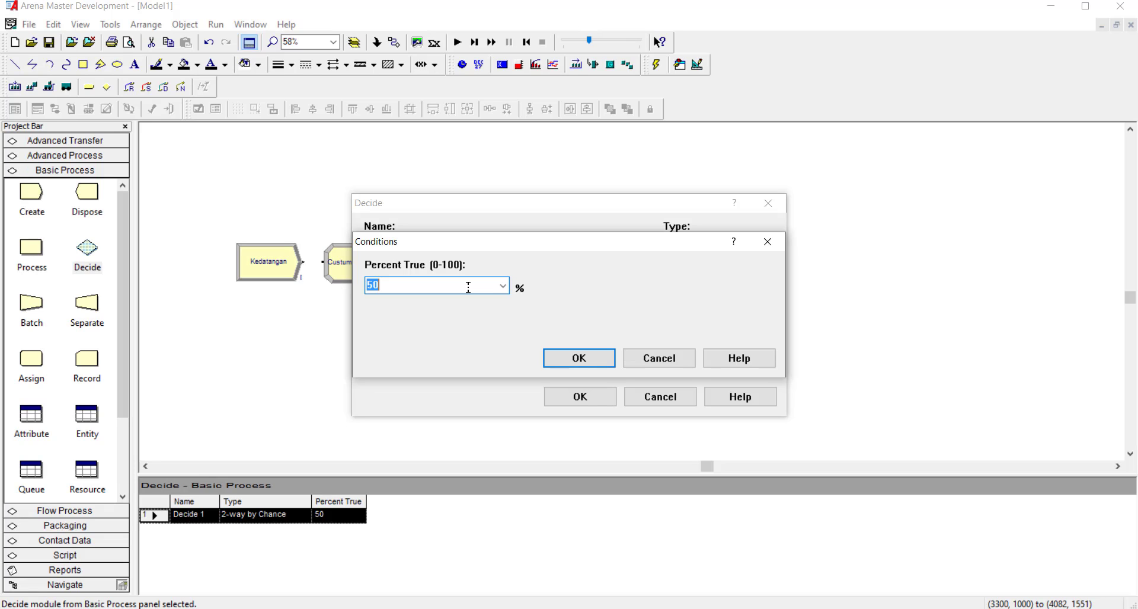
key(alt+Tab)
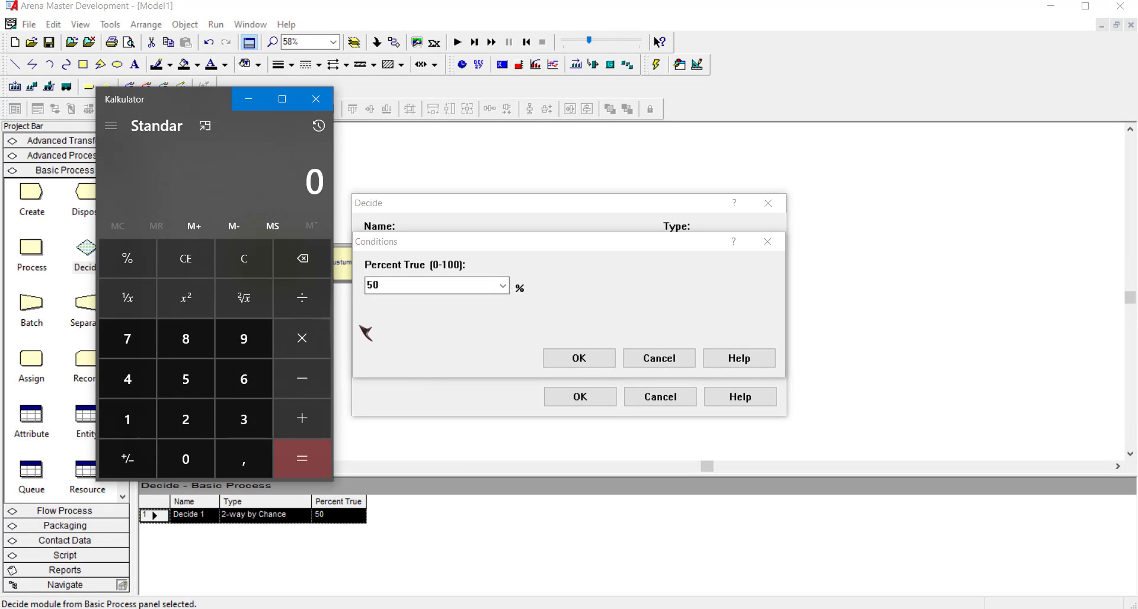
text(100 ÷ 7)
key(Return)
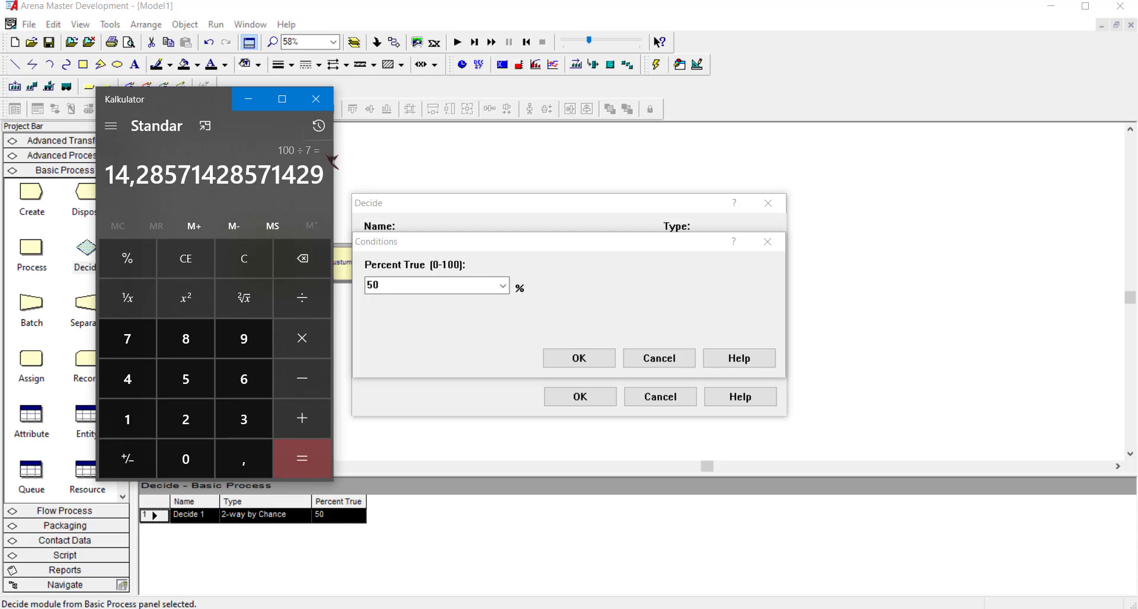
click(316, 101)
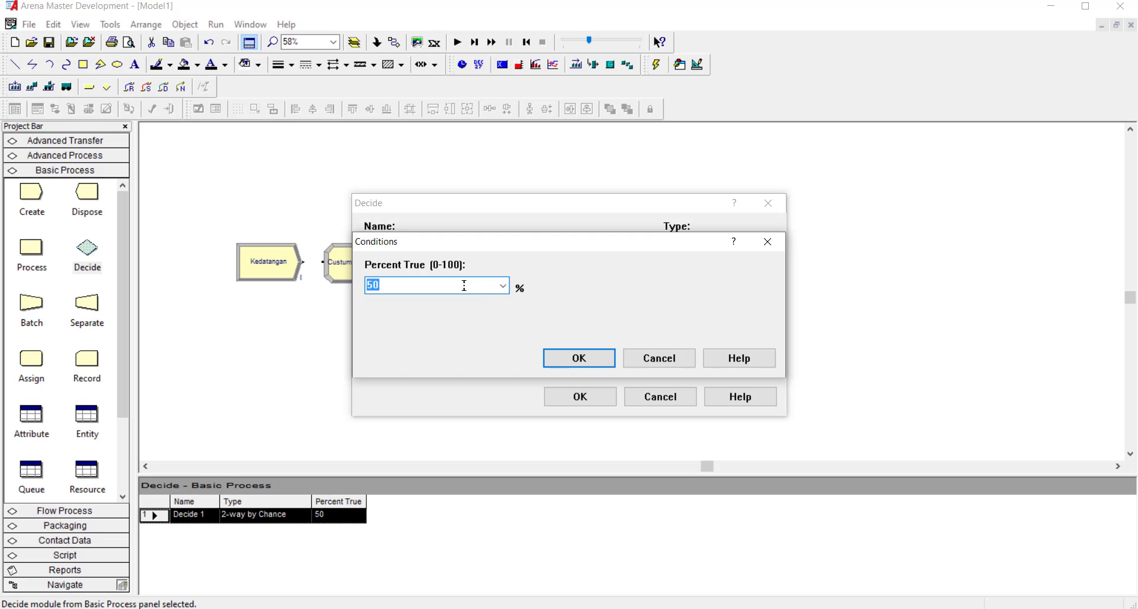
text(14.29)
click(575, 358)
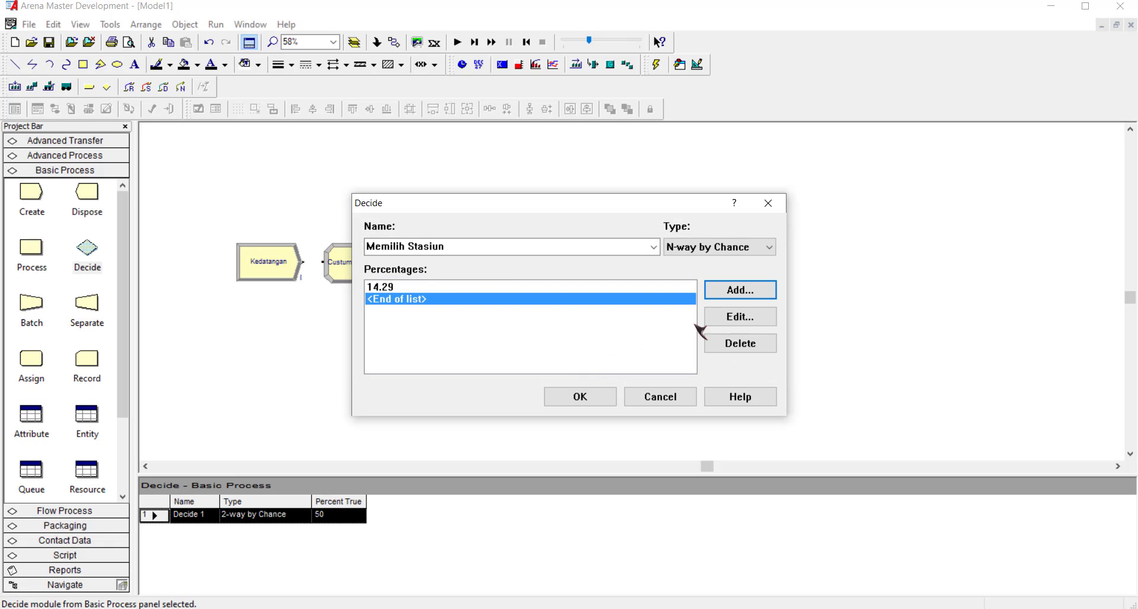
Step: Add a second percentage to Memilih Stasiun and correct its value to 14.29
click(741, 295)
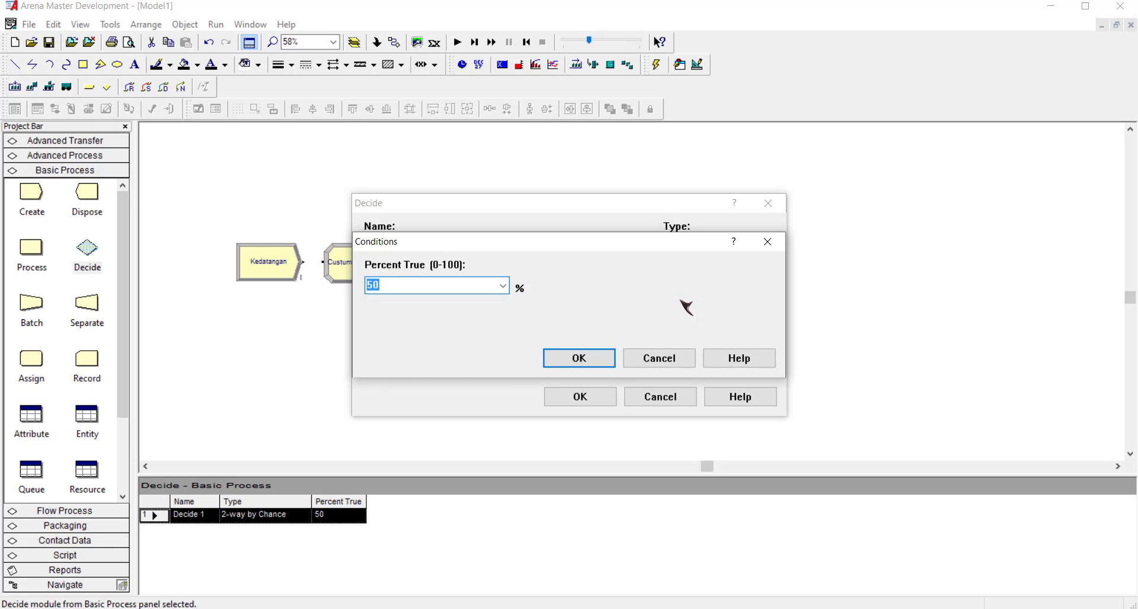
text(14029)
key(Return)
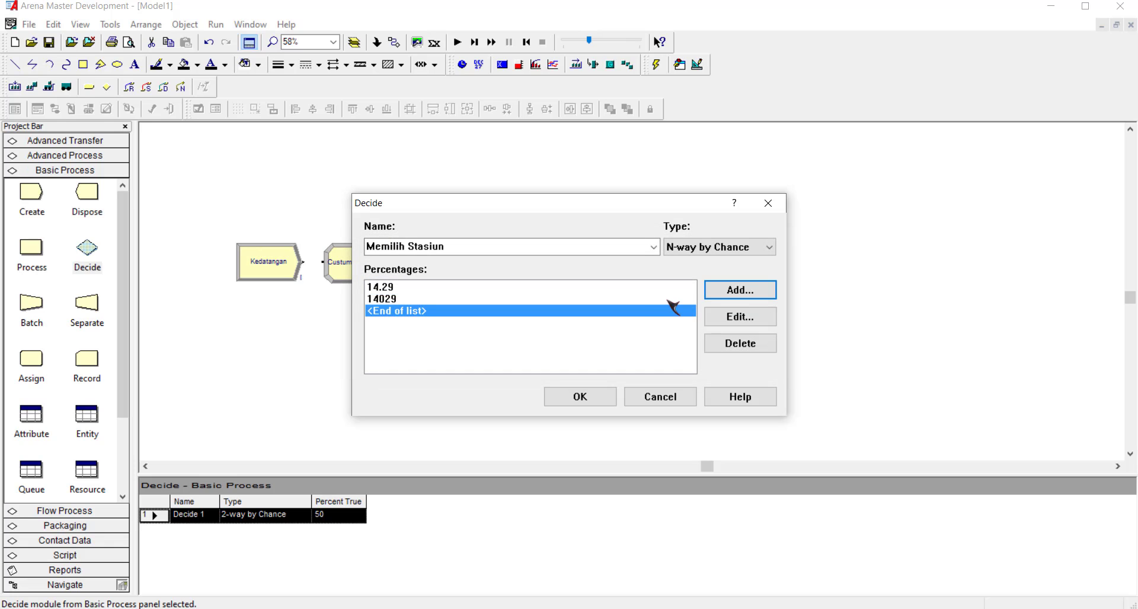
double_click(642, 300)
text(14.29)
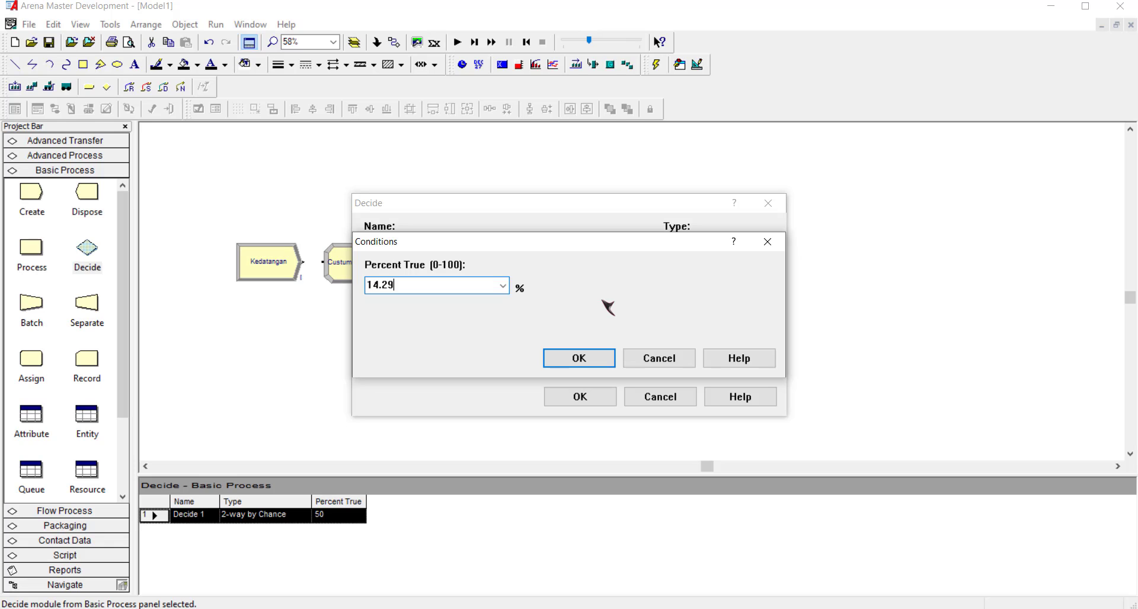
key(Return)
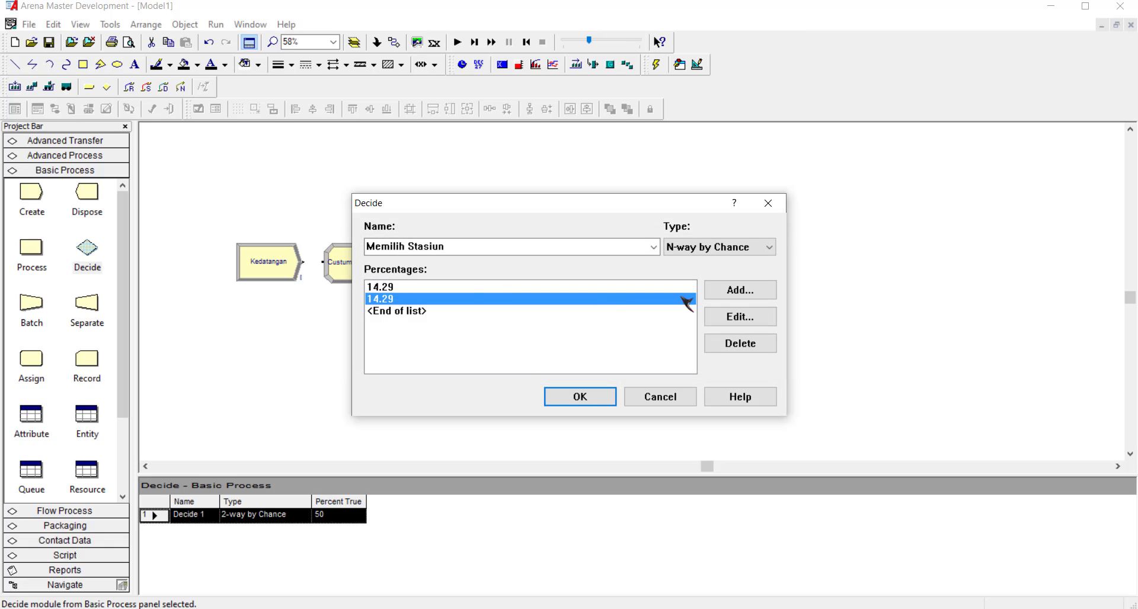
Step: Add four more percentages of 14.29 each to the Memilih Stasiun module
click(736, 291)
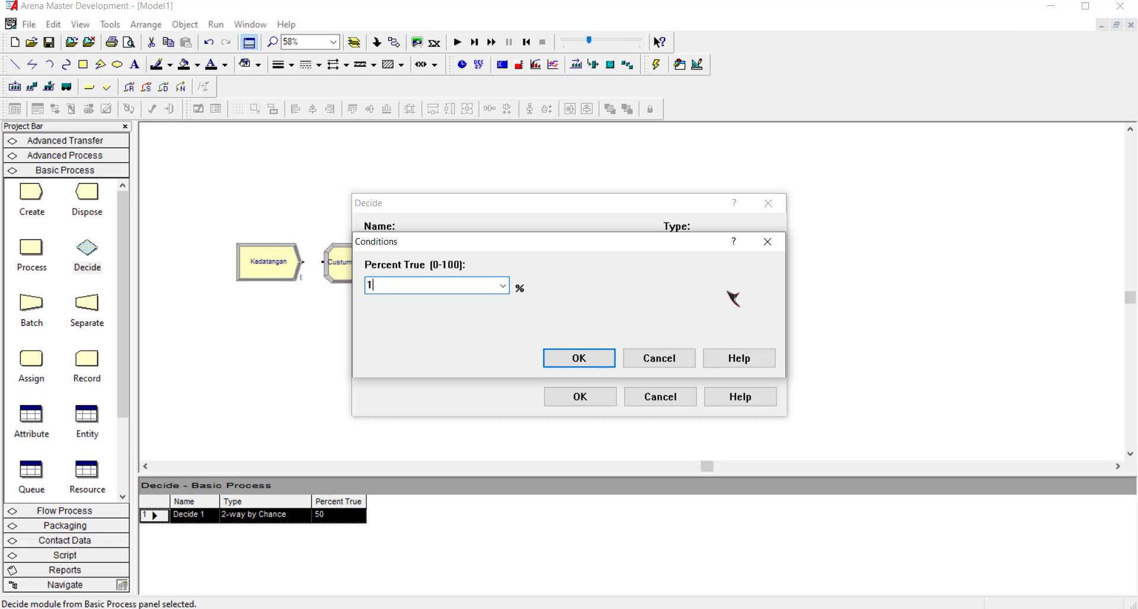
key(Return)
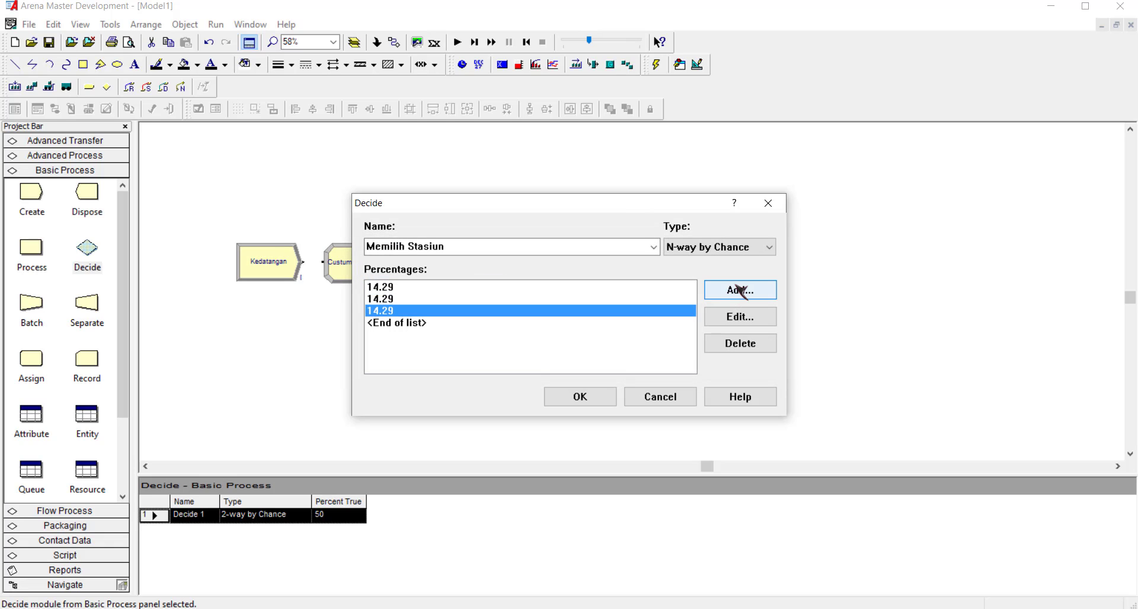
click(740, 290)
text(14.)
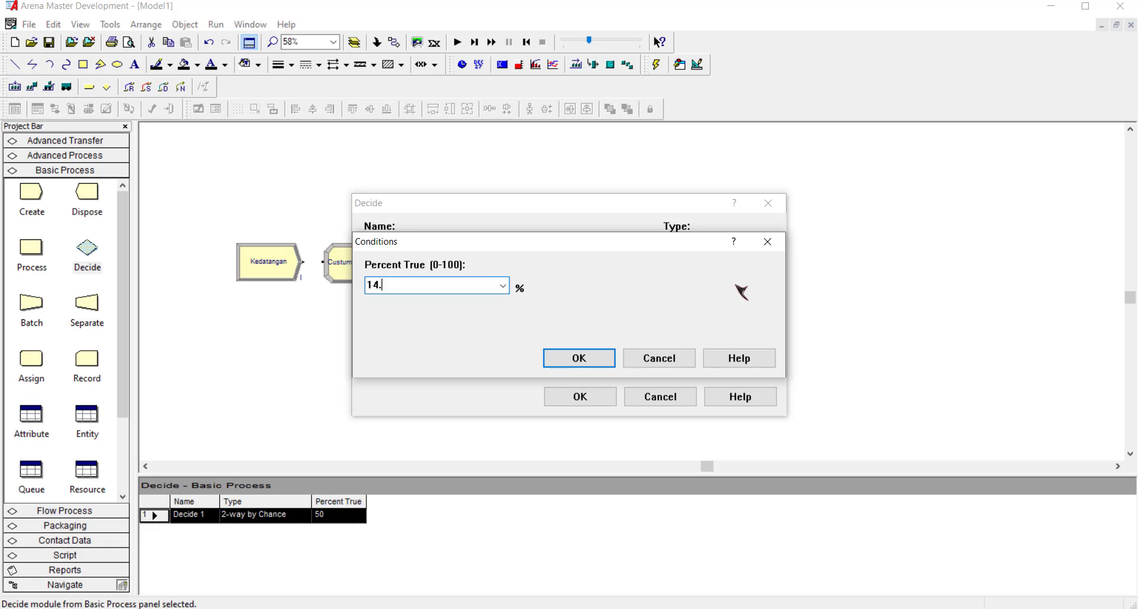
text(29)
key(Return)
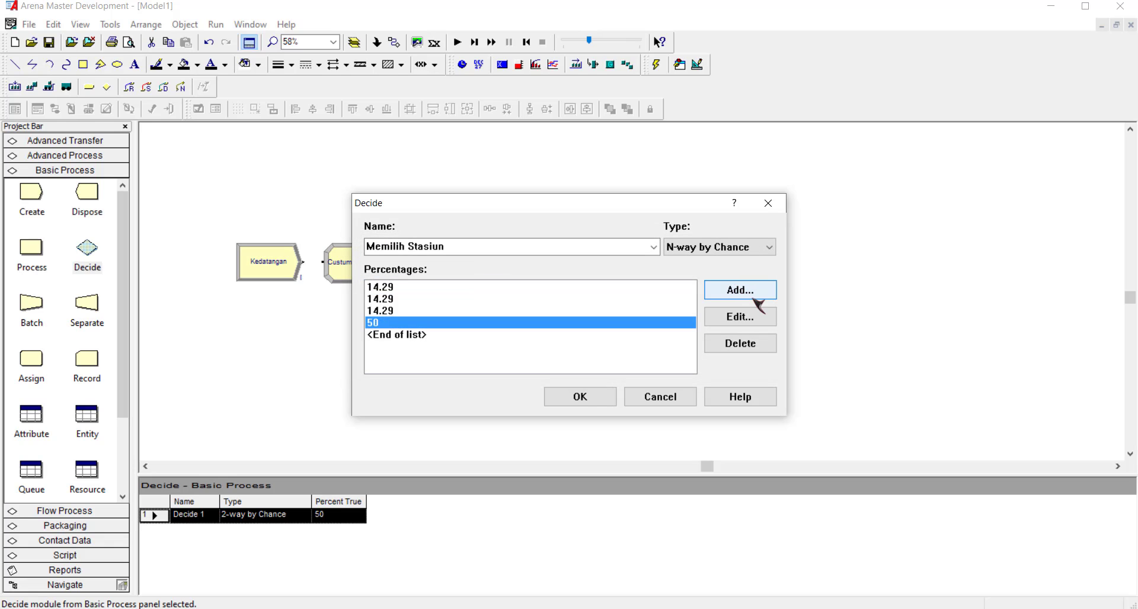
click(754, 303)
text(14.29)
key(Return)
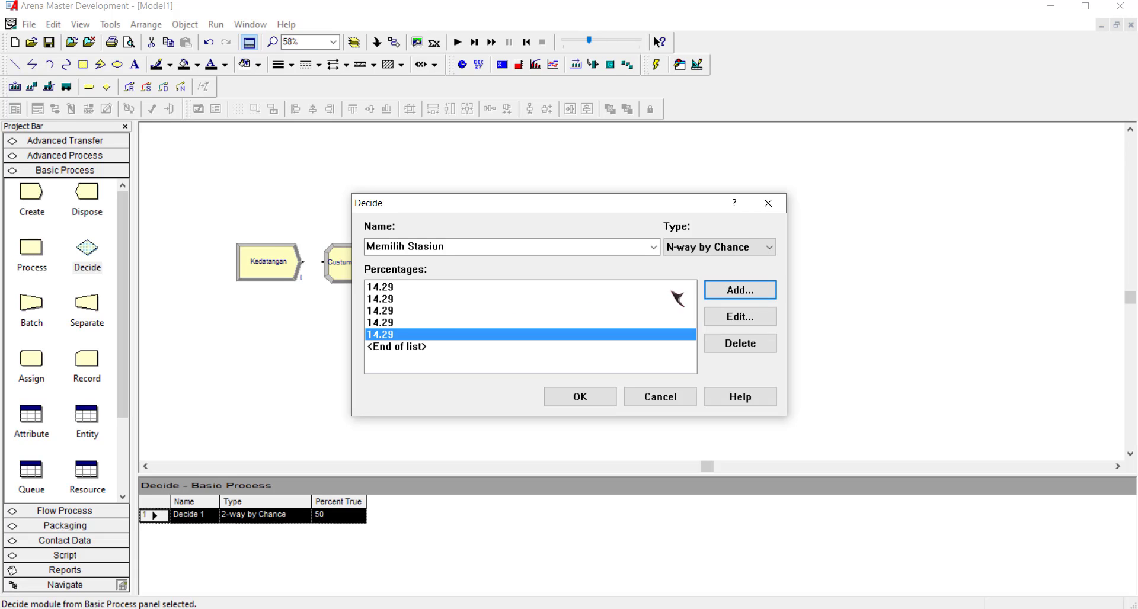
click(749, 297)
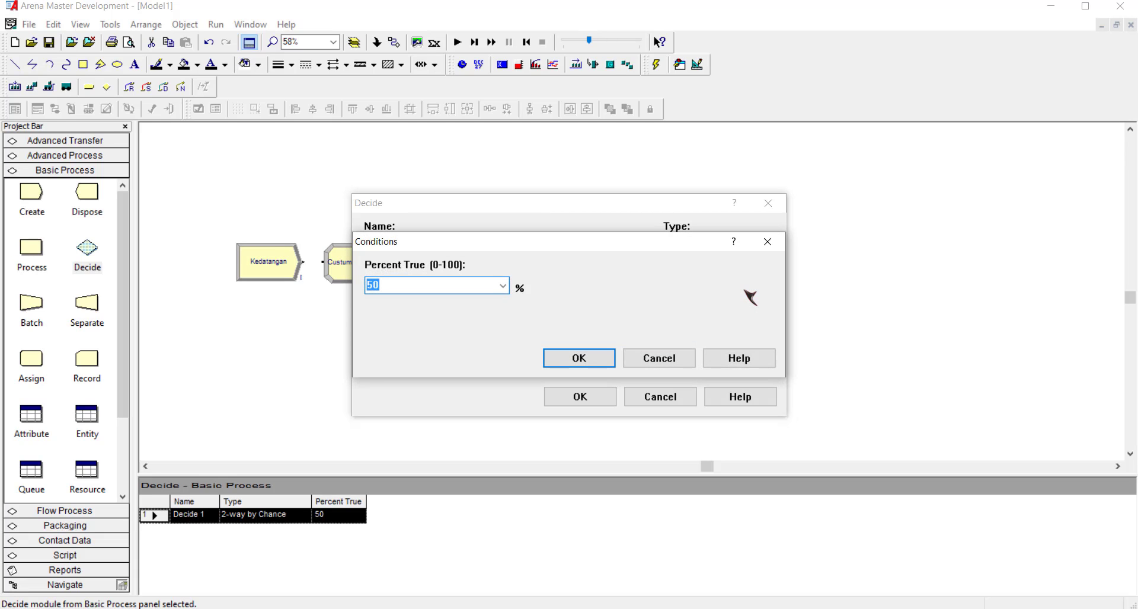
text(14.29)
key(Return)
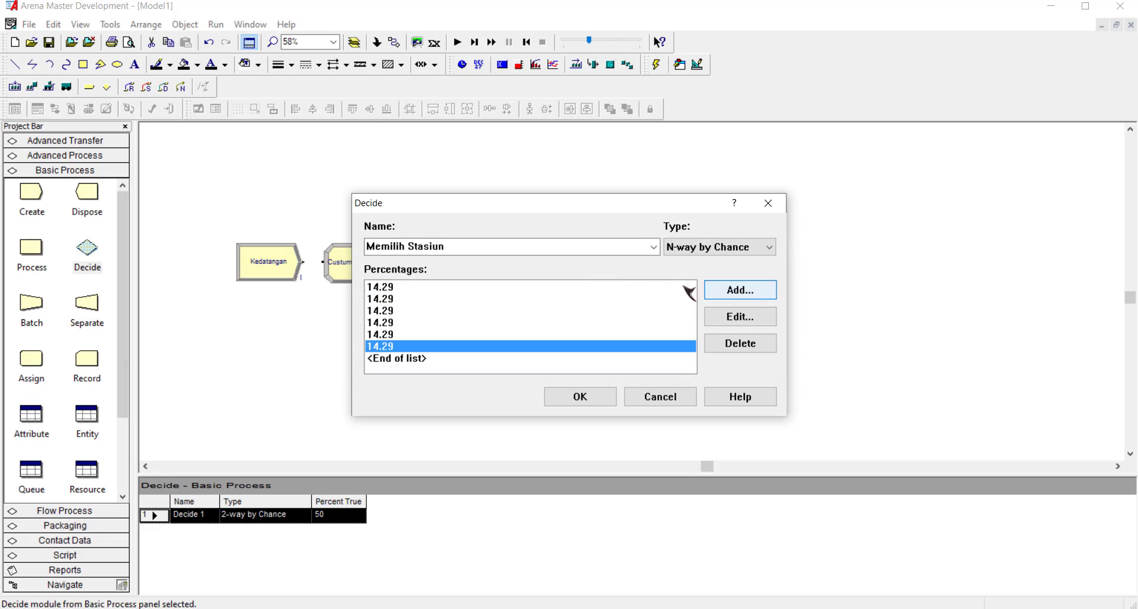
Step: Go through the entries in the percentage list and accept the Memilih Stasiun module's settings
click(569, 288)
key(Down)
key(Down)
key(Down)
key(Down)
key(Down)
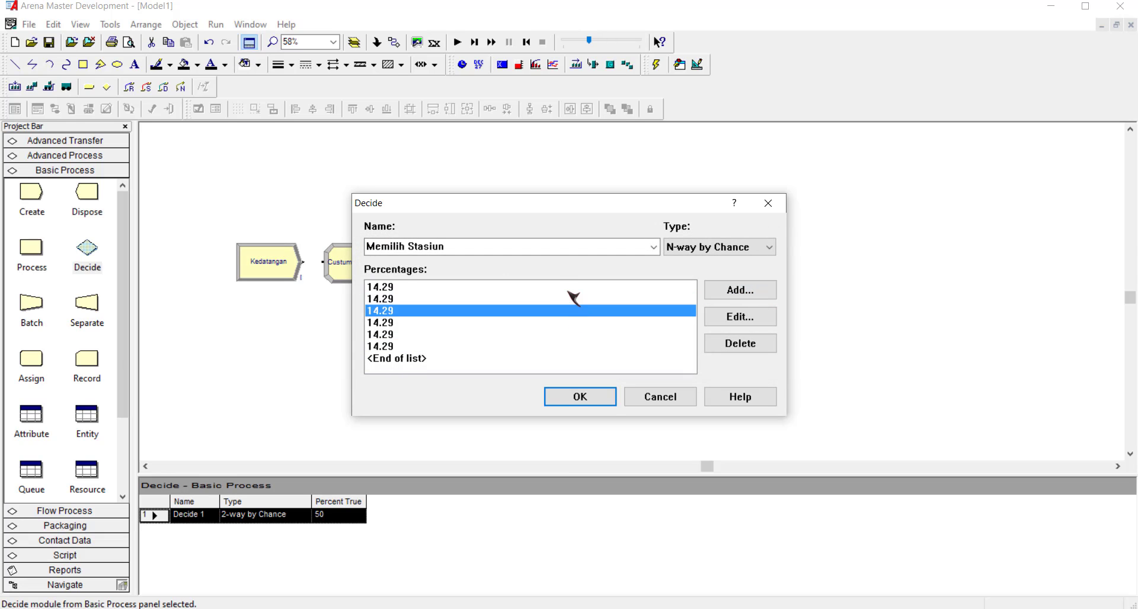
click(600, 405)
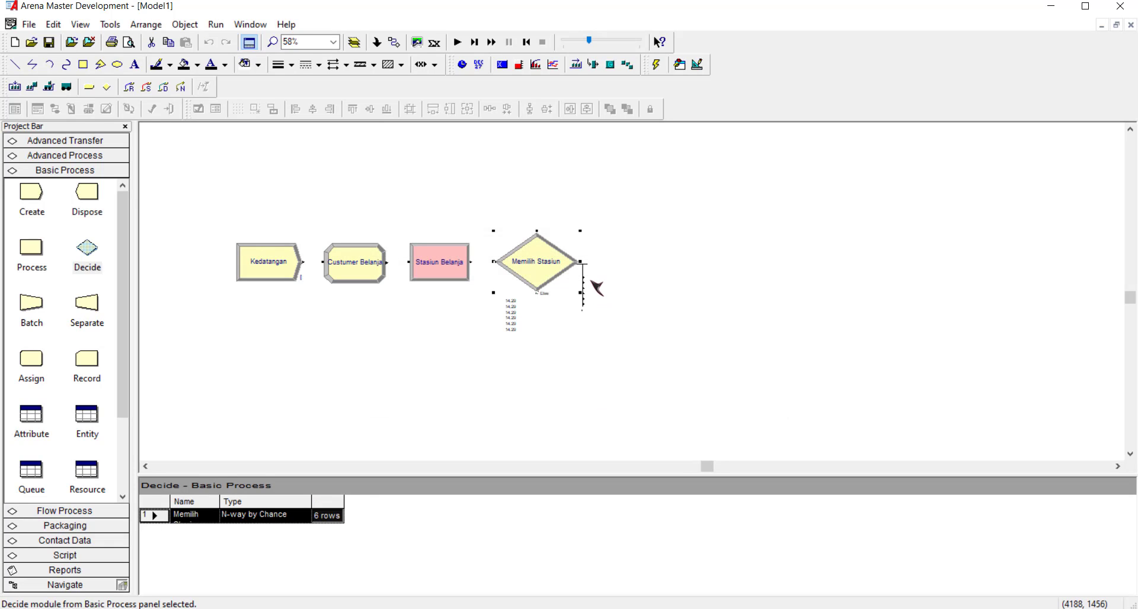
Step: Examine the exit points and percentage labels of the Memilih Stasiun module up close
scroll(584, 287, up, 2)
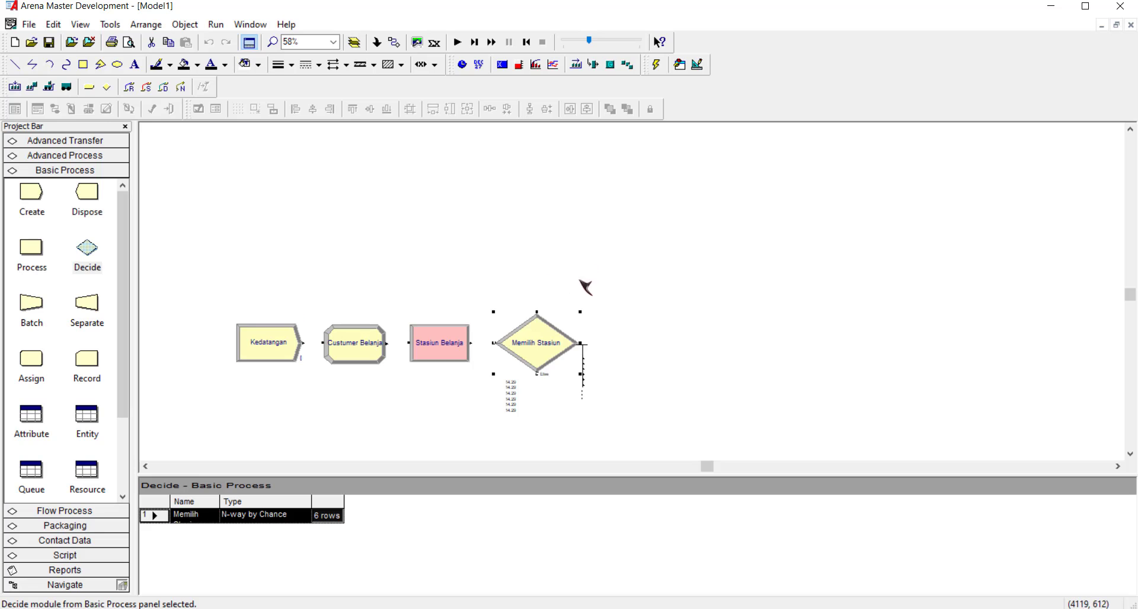
scroll(589, 348, down, 1)
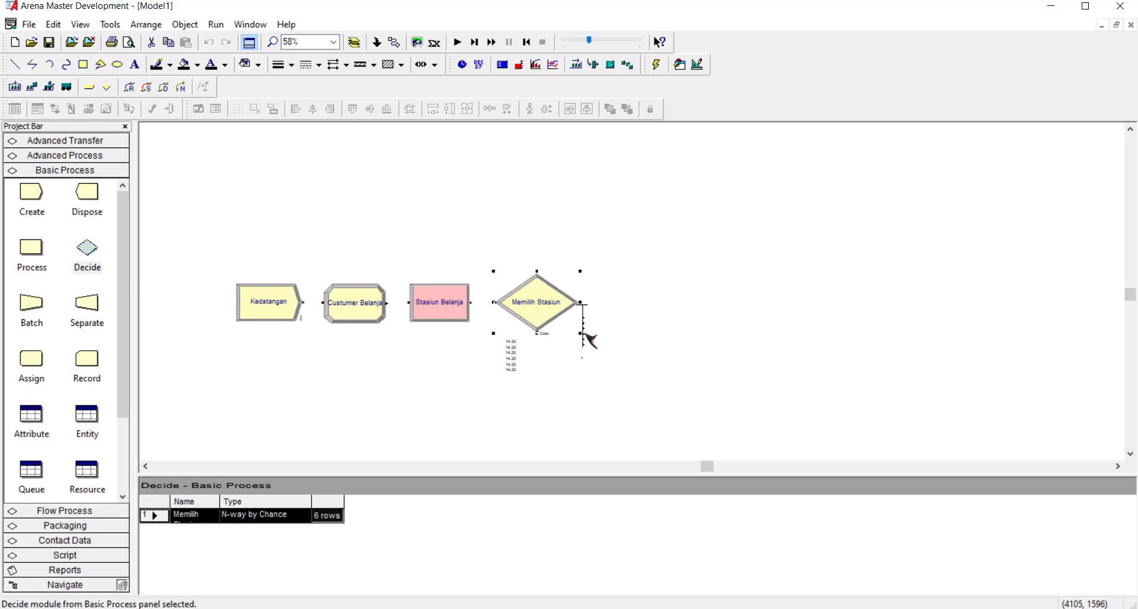
scroll(582, 323, up, 4)
scroll(529, 332, up, 2)
scroll(500, 327, down, 1)
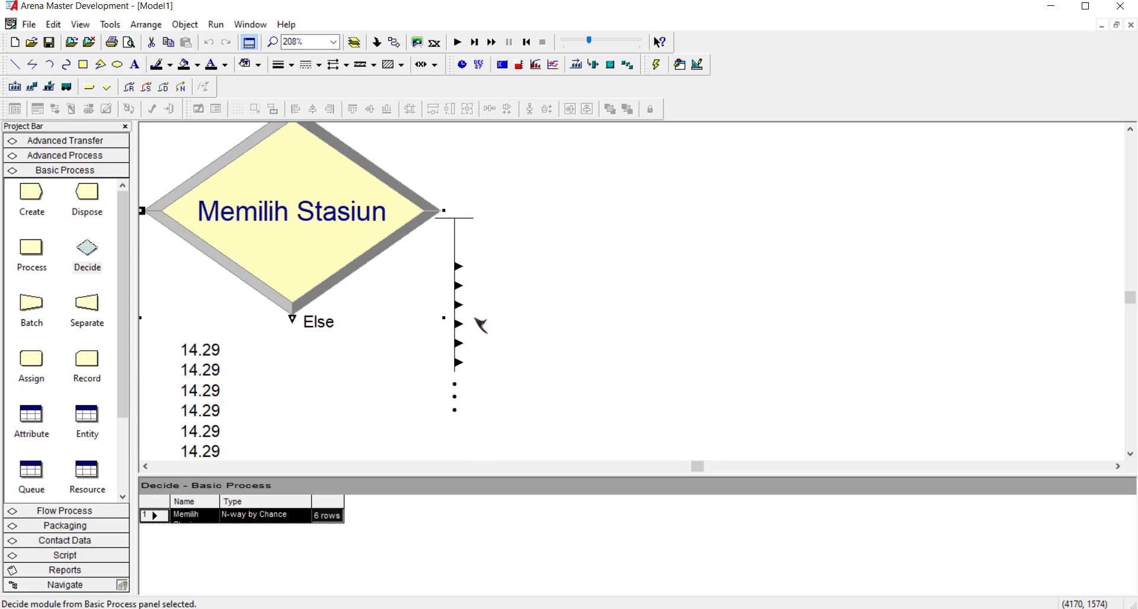
Step: Add a Station module beyond Memilih Stasiun, with both its name and station name set to Stasiun Belanja 1
click(455, 231)
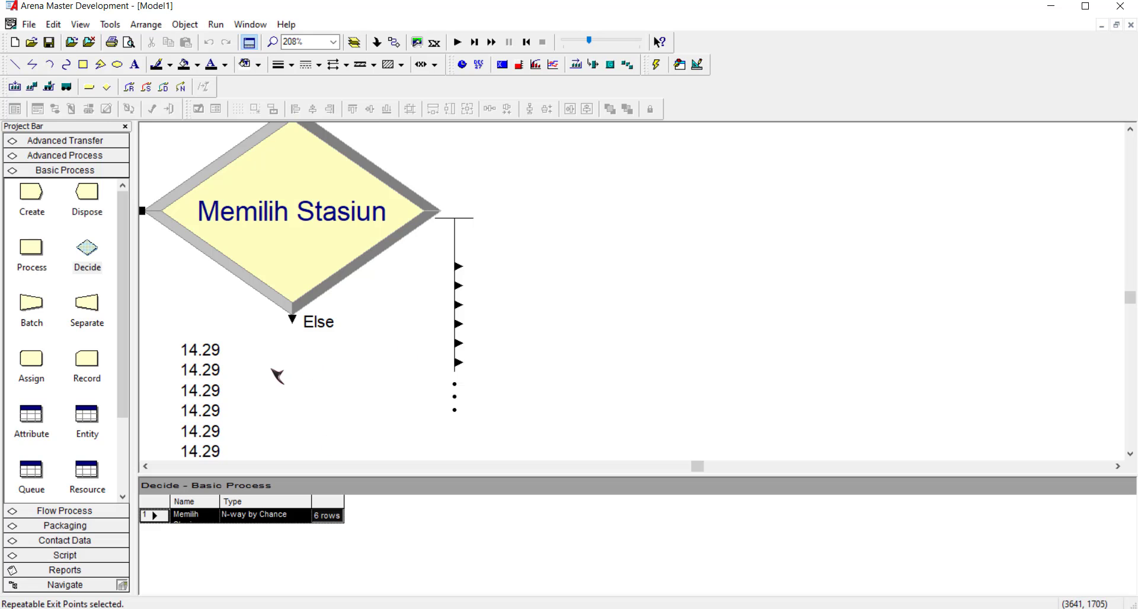
key(minus)
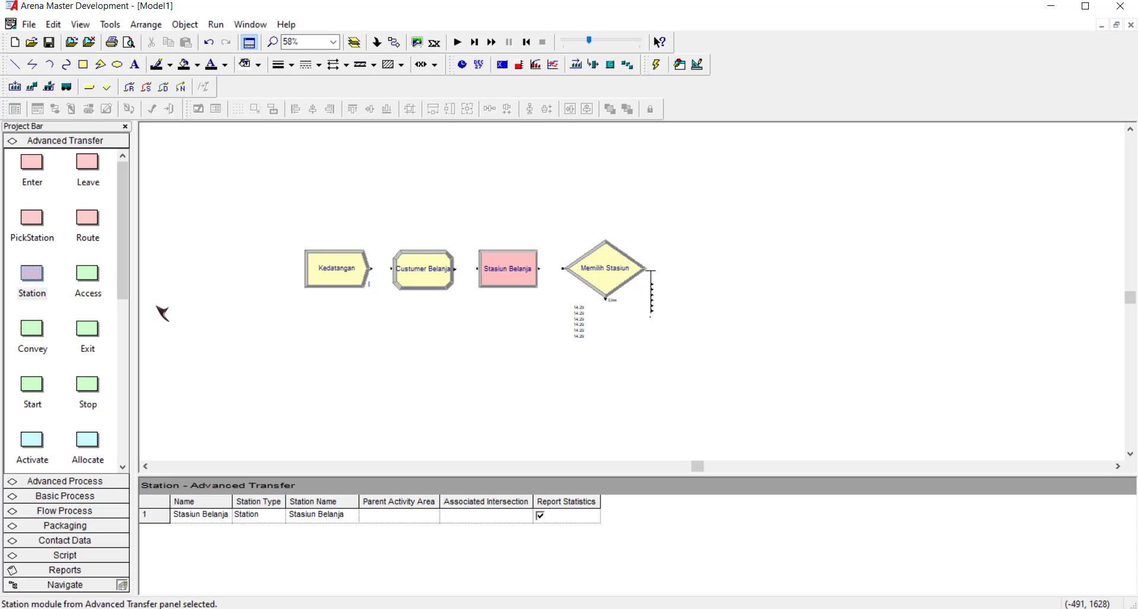
drag(44, 287, 824, 162)
double_click(858, 162)
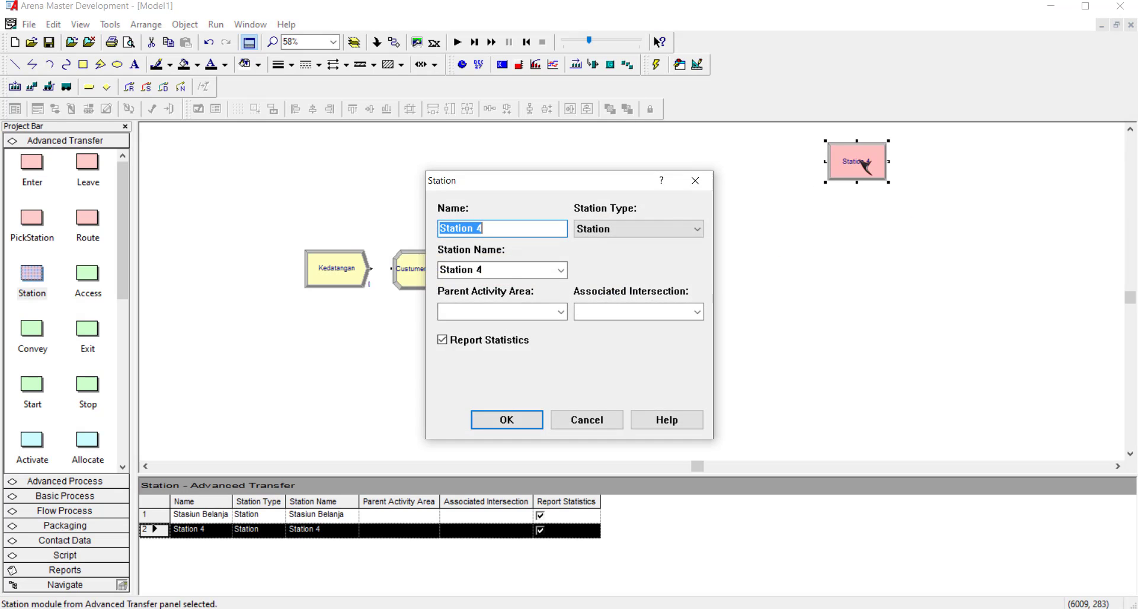
text(S)
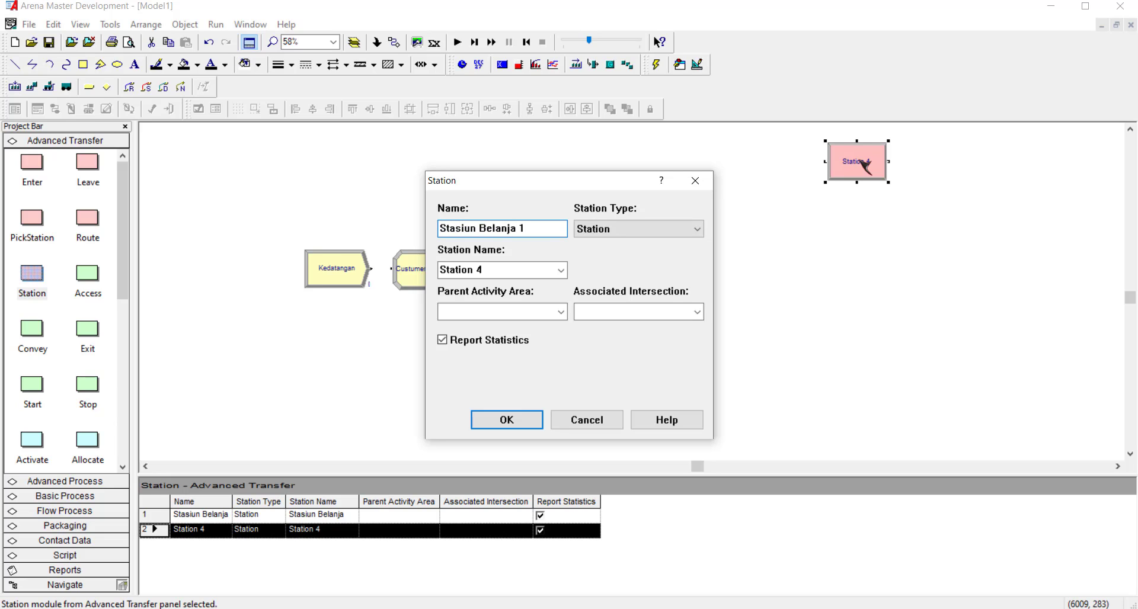
key(shift+Home)
key(ctrl+c)
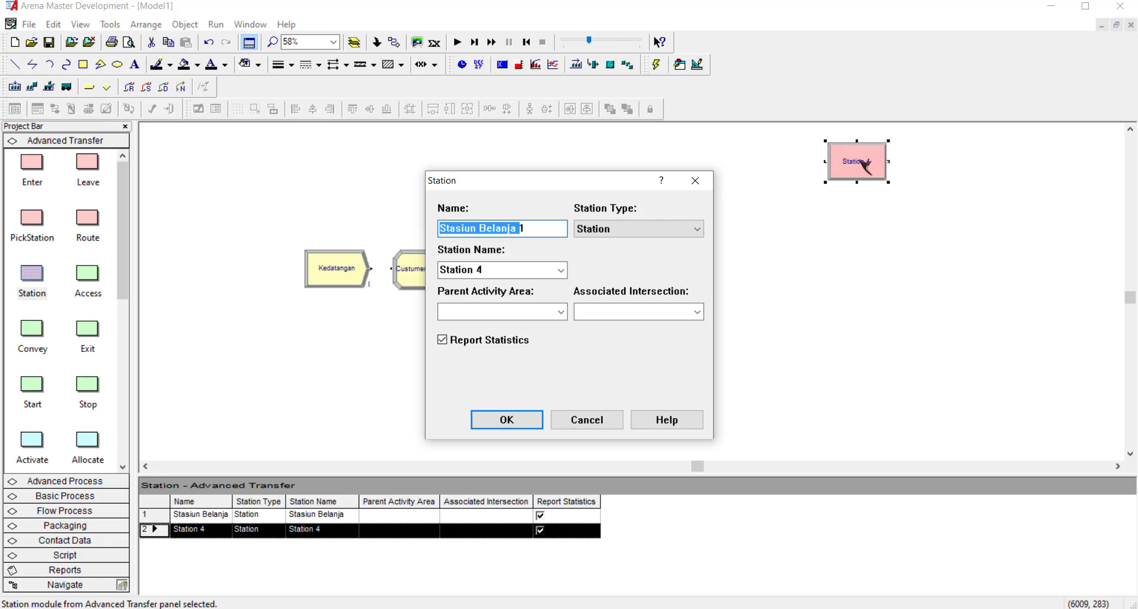
click(521, 270)
key(ctrl+v)
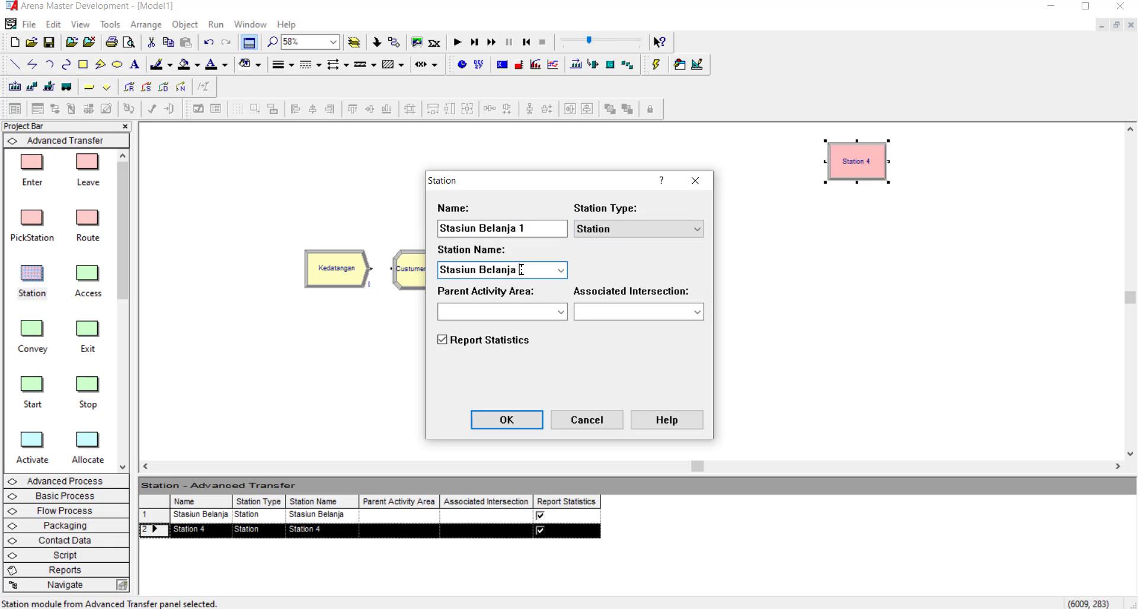
click(514, 420)
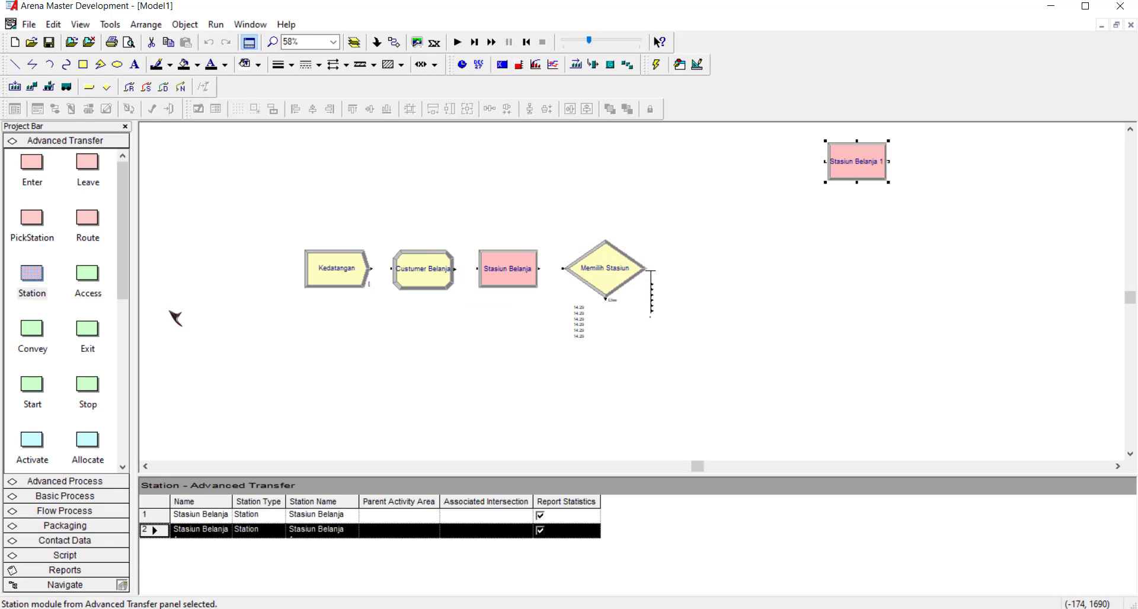
Step: Add a Station module named Stasiun Belanja 2 below Stasiun Belanja 1, with the same station name, and delete the connector between them
drag(276, 265, 823, 237)
double_click(859, 237)
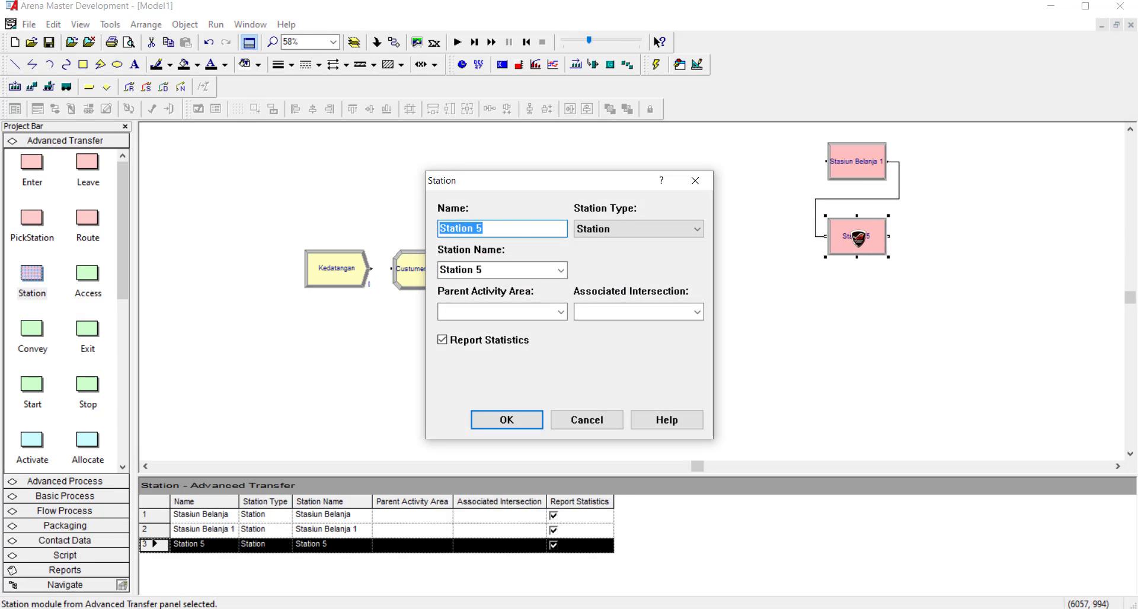
key(ctrl+v)
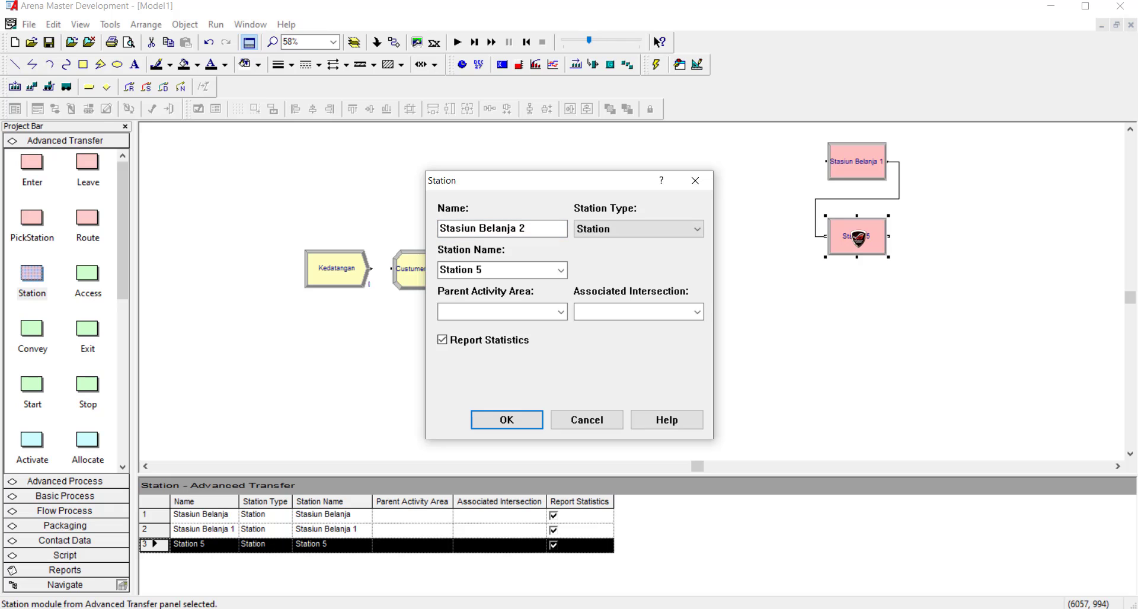
click(522, 269)
key(ctrl+v)
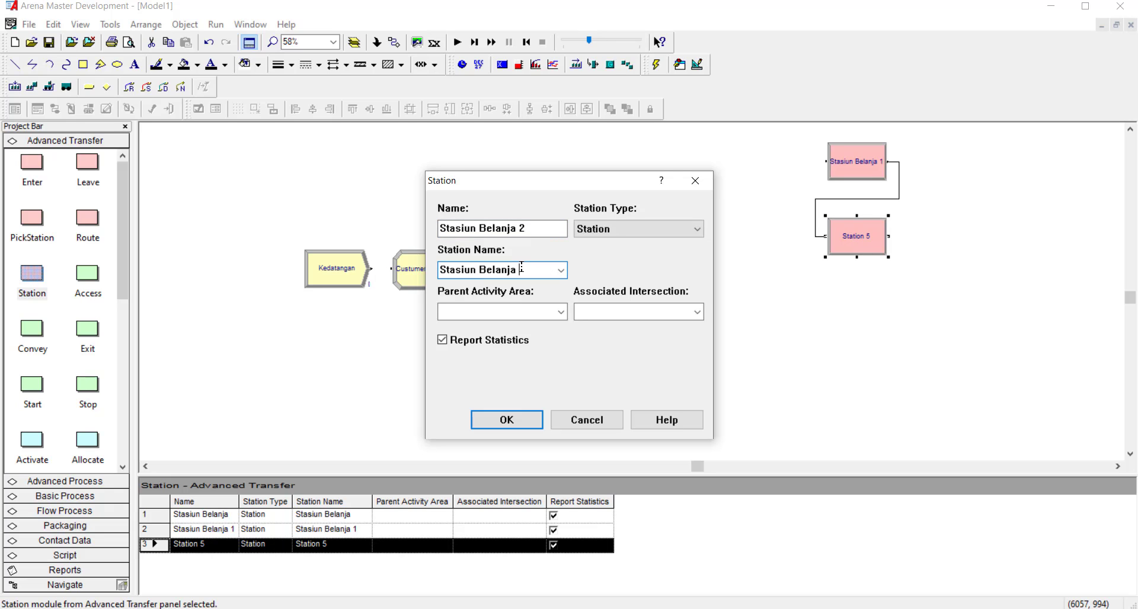
click(506, 420)
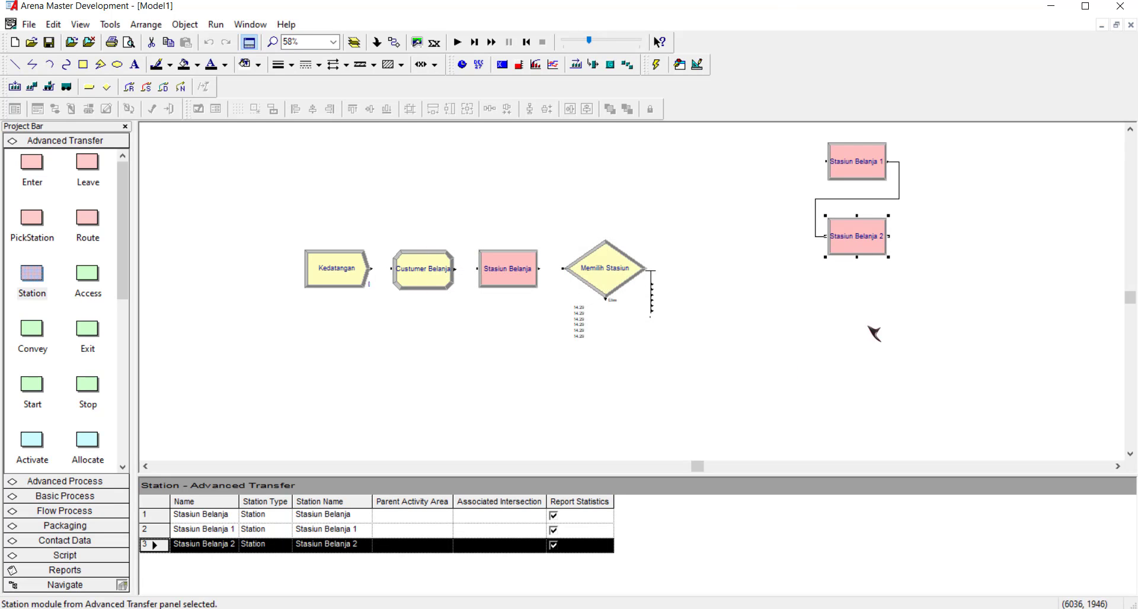
click(900, 198)
key(Delete)
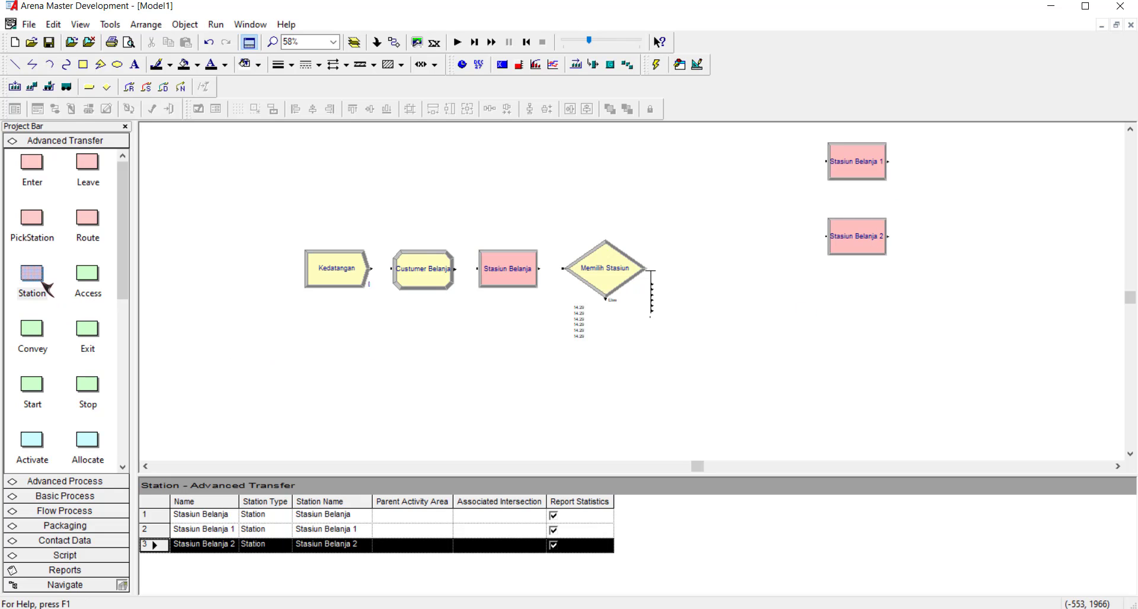
Step: Add a Station module below Stasiun Belanja 2, with name and station name Stasiun Belanja 3
drag(707, 333, 827, 304)
double_click(859, 308)
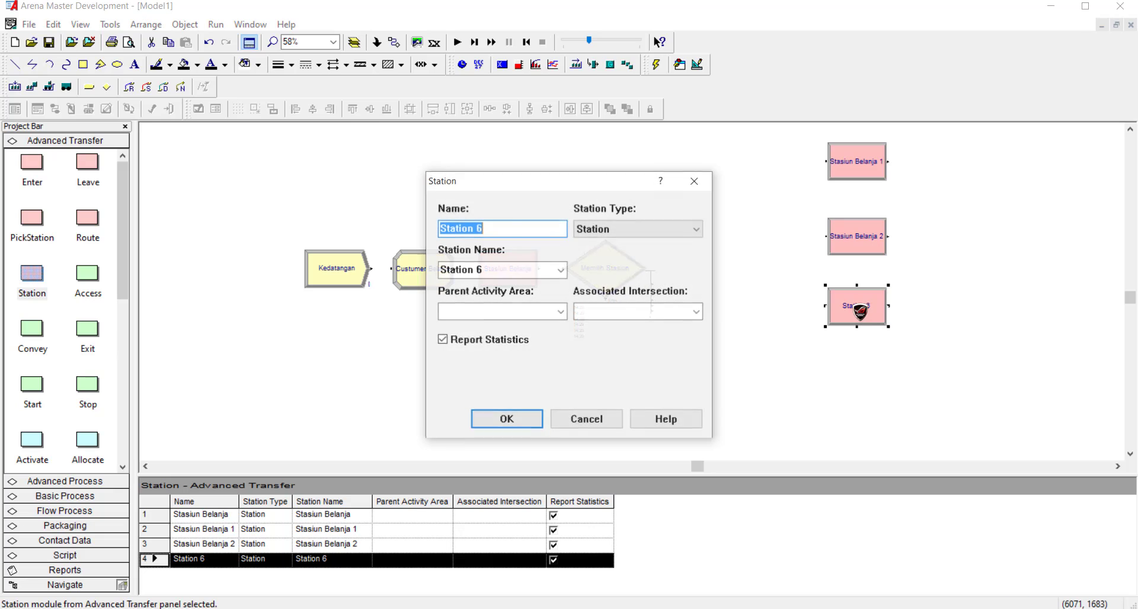
text(Stasiun Belanja 3)
click(528, 270)
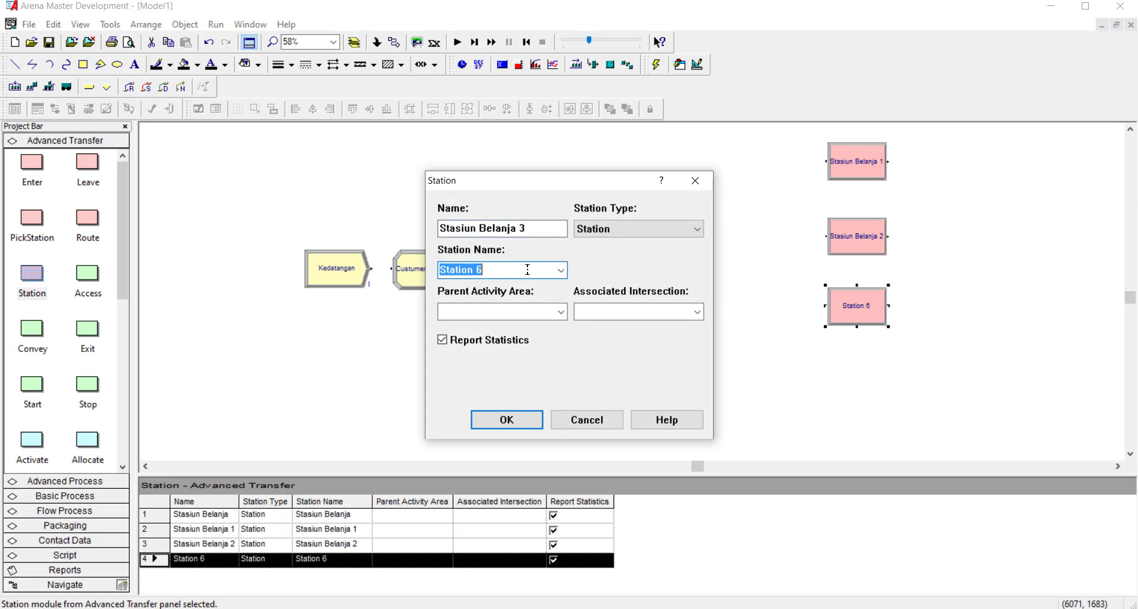
text(Stasiun Belanja 3)
click(524, 421)
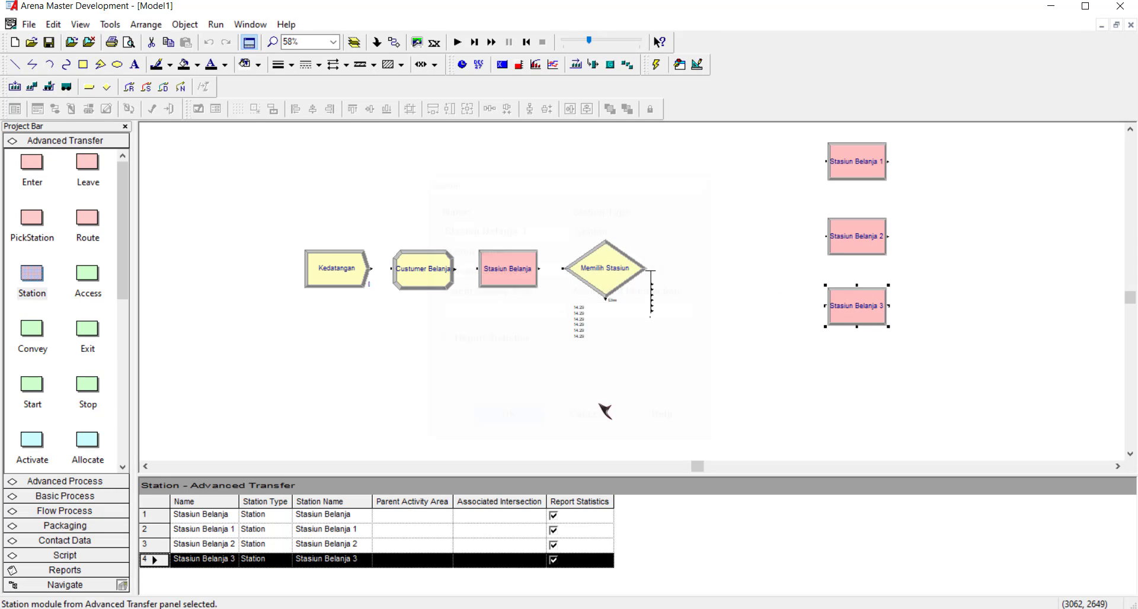
Step: Add a Station module below Stasiun Belanja 3, with name and station name Stasiun Belanja 4
drag(46, 292, 827, 378)
double_click(860, 379)
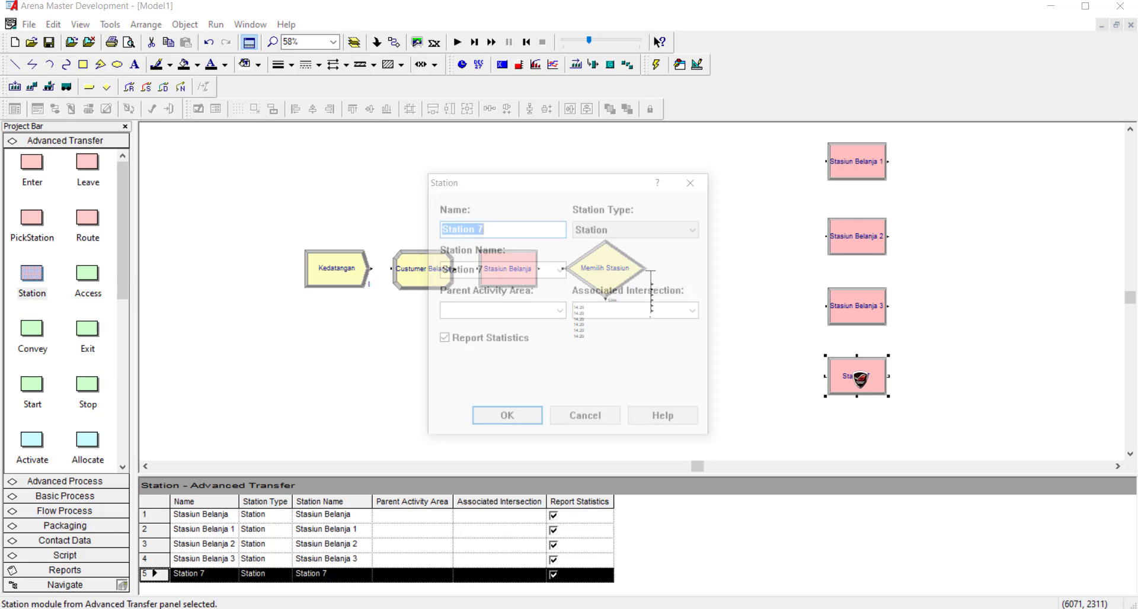
text(Stasiun Belanja 4)
click(513, 272)
double_click(513, 271)
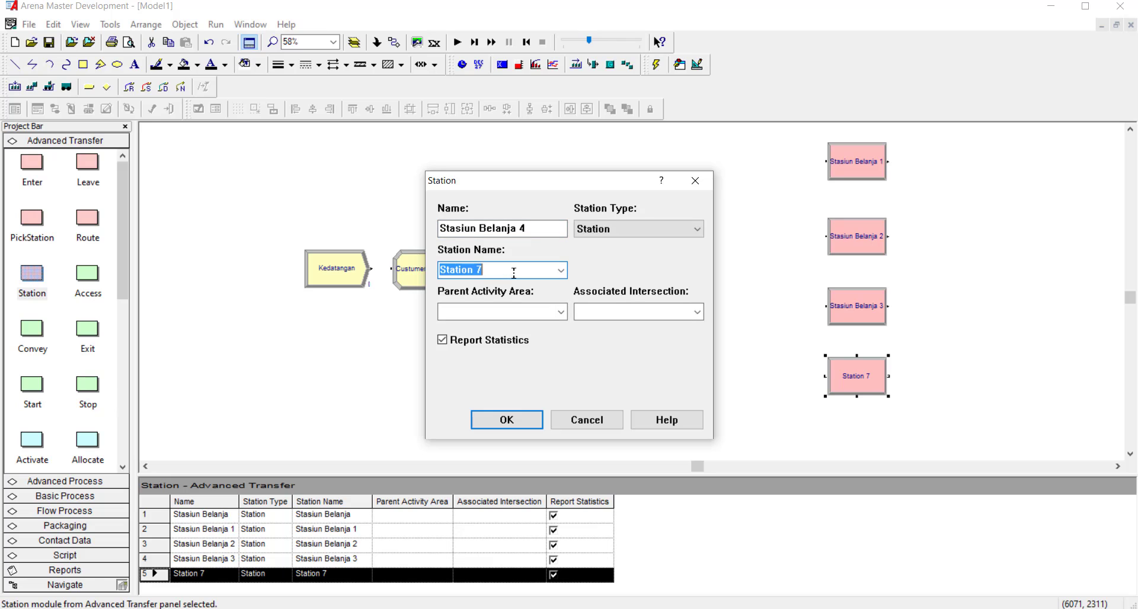
text(Stasiun Belanja 4)
click(528, 413)
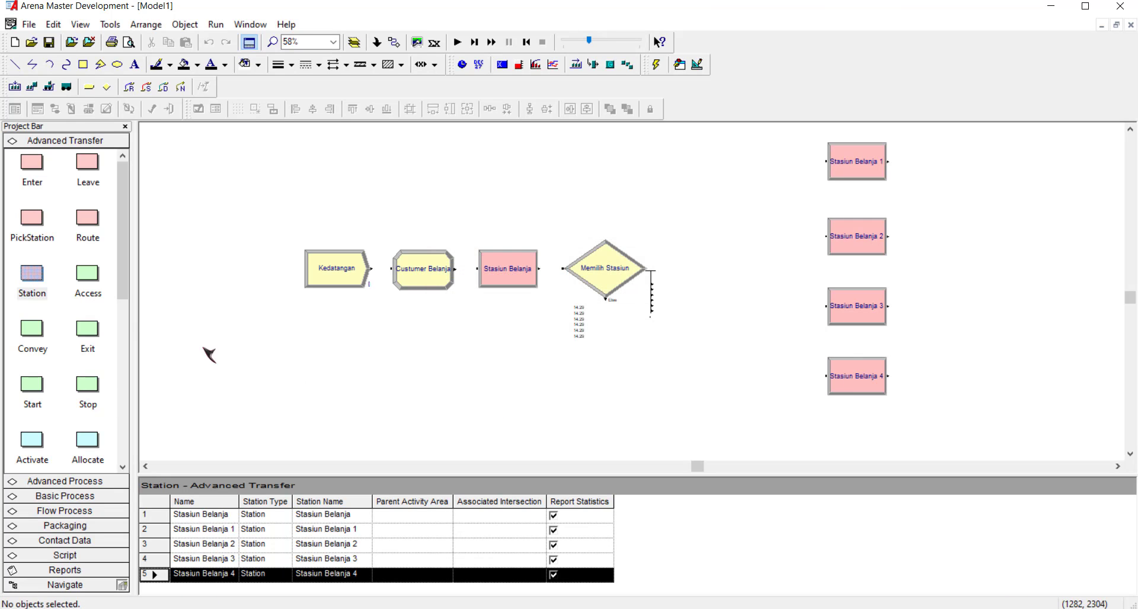
Step: Add a Station module below Stasiun Belanja 4, with name and station name Stasiun Belanja 5
drag(45, 287, 827, 441)
double_click(860, 442)
text(Stasiun Belanja)
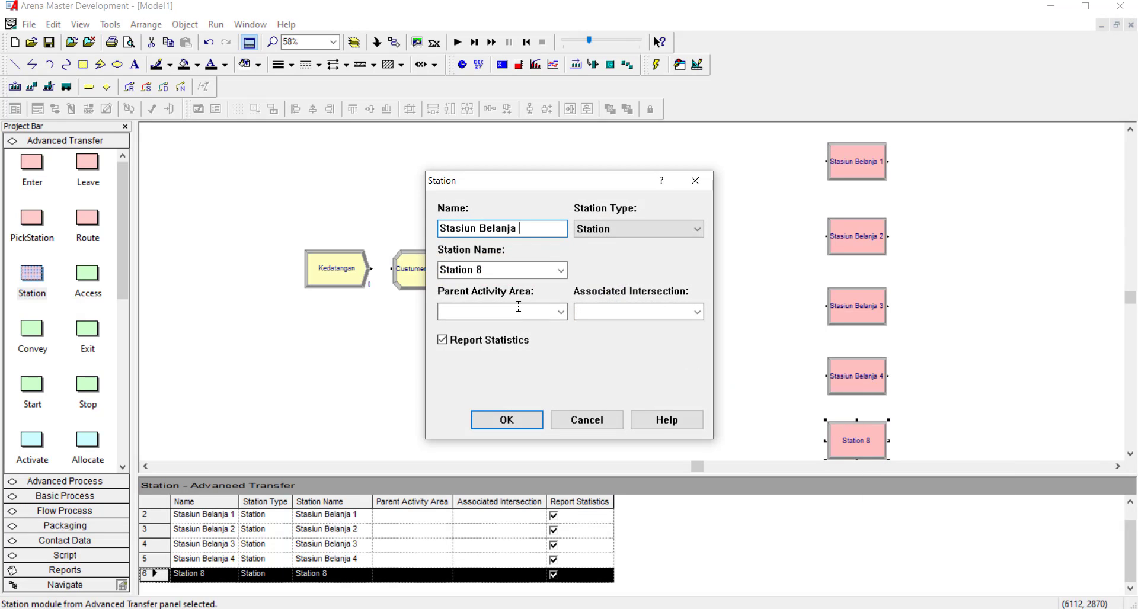
text(5)
click(511, 272)
text(Stasiun Belanja)
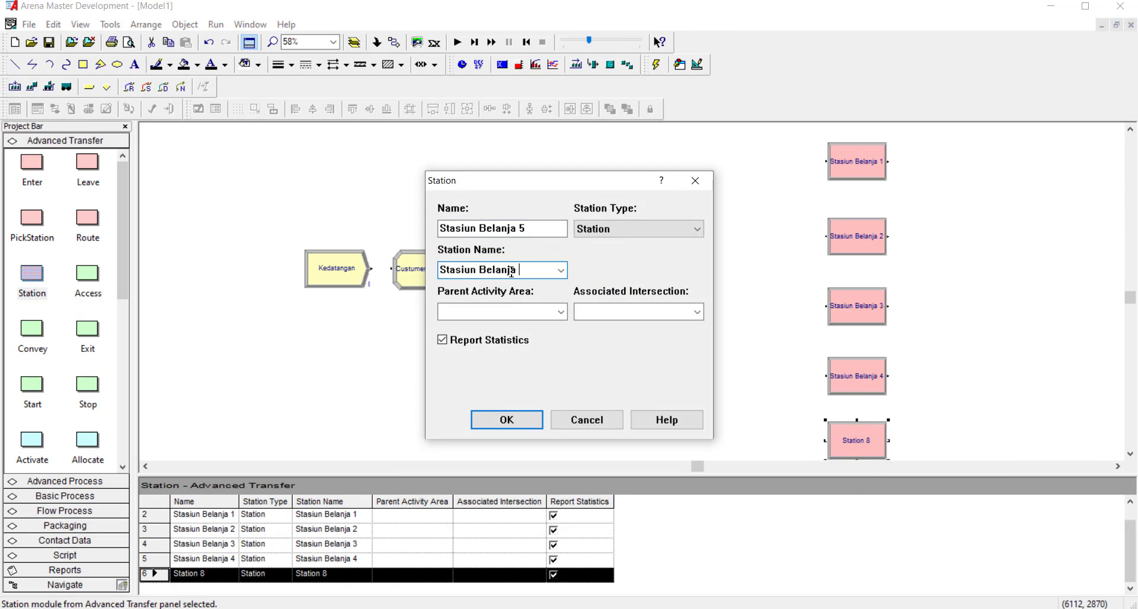
click(533, 425)
Step: Add a Station module below Stasiun Belanja 5, with name and station name Stasiun Belanja 6
scroll(777, 386, down, 3)
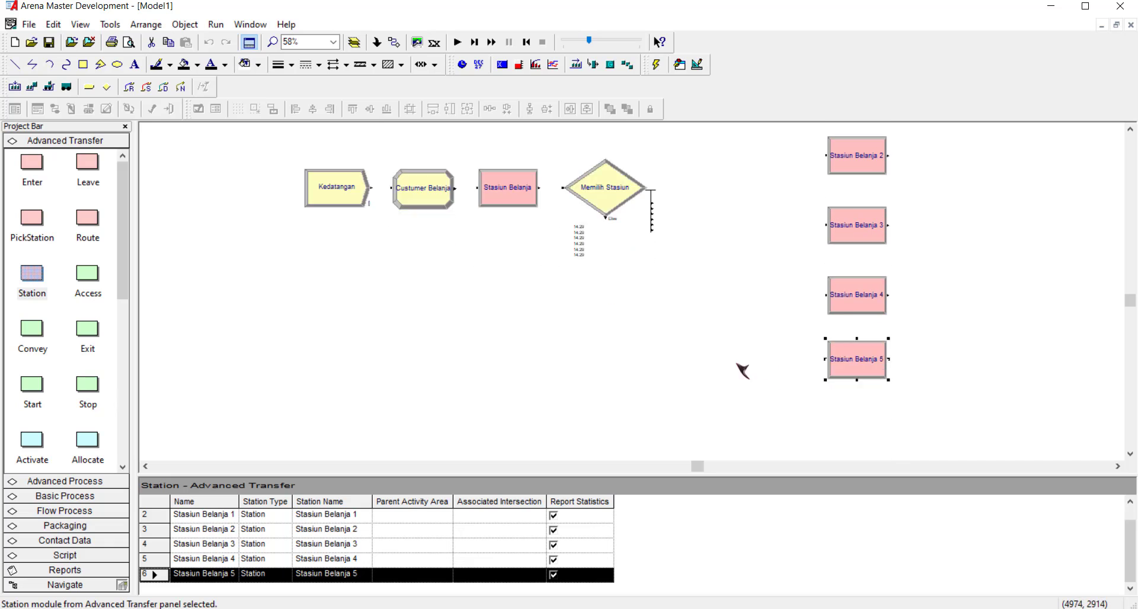
drag(666, 406, 827, 394)
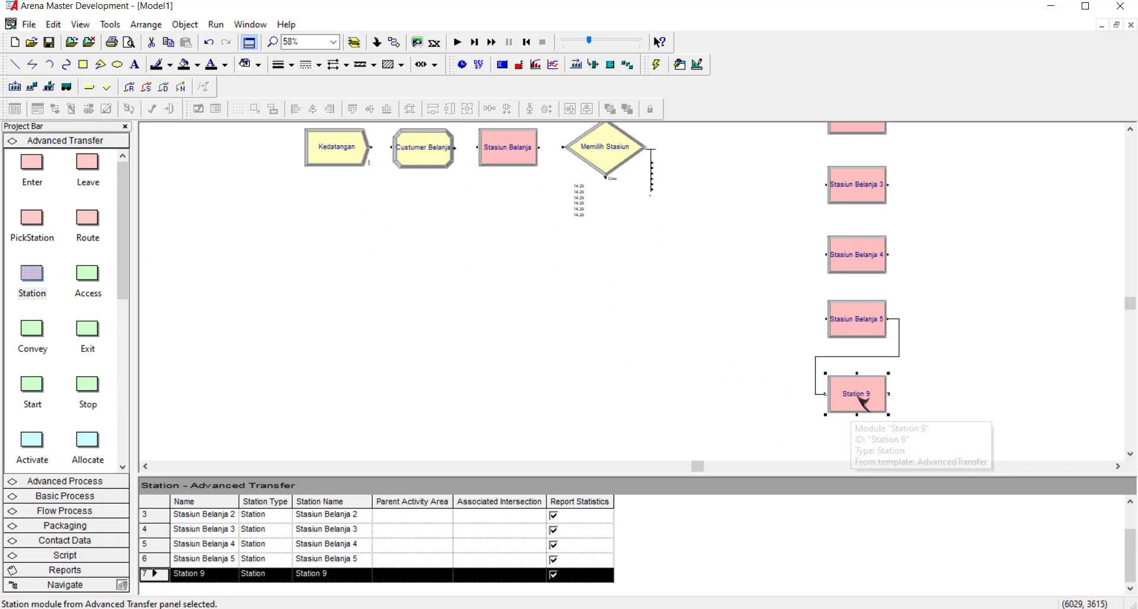
double_click(856, 403)
text(Stasiun Belanja 6)
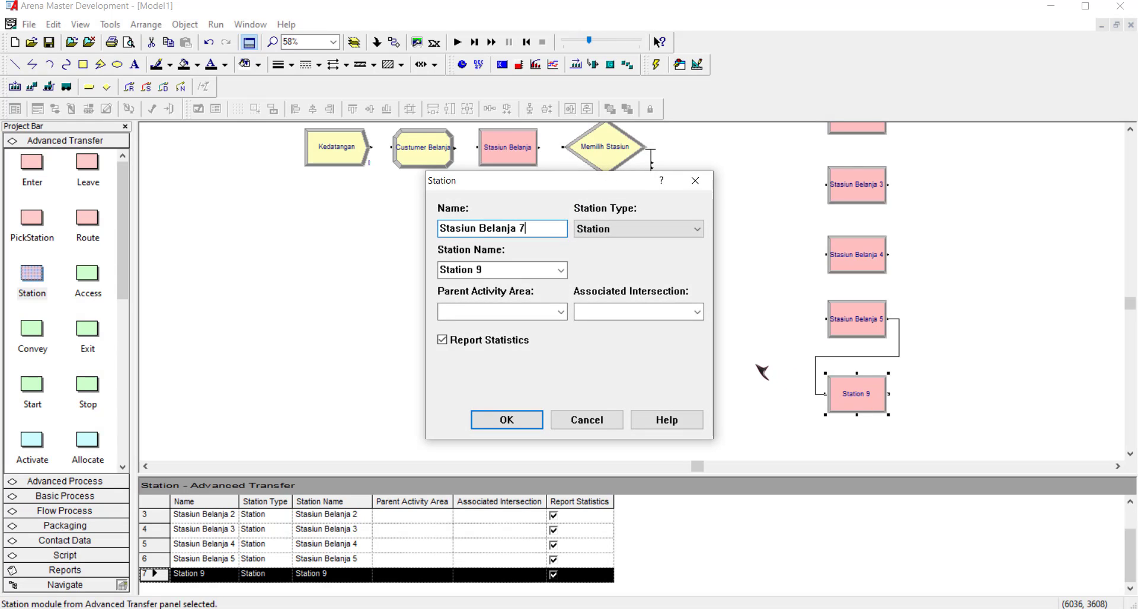
click(519, 267)
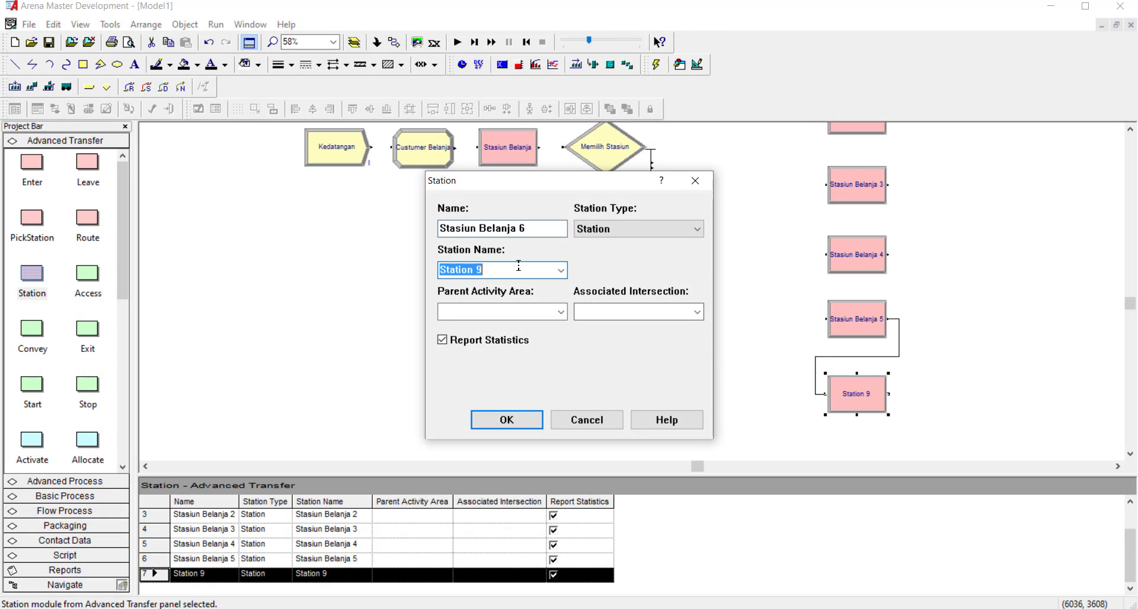
text(Stasiun Belanja)
click(524, 419)
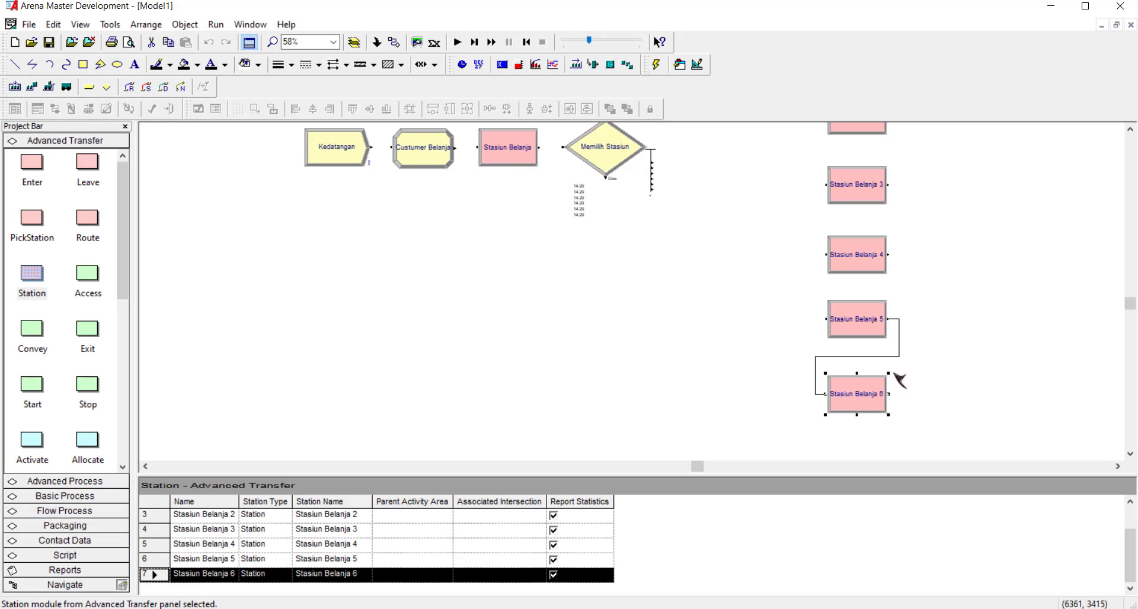
Step: Delete the connector between Stasiun Belanja 5 and Stasiun Belanja 6, and shift Stasiun Belanja 6 slightly
click(899, 357)
key(Delete)
click(860, 388)
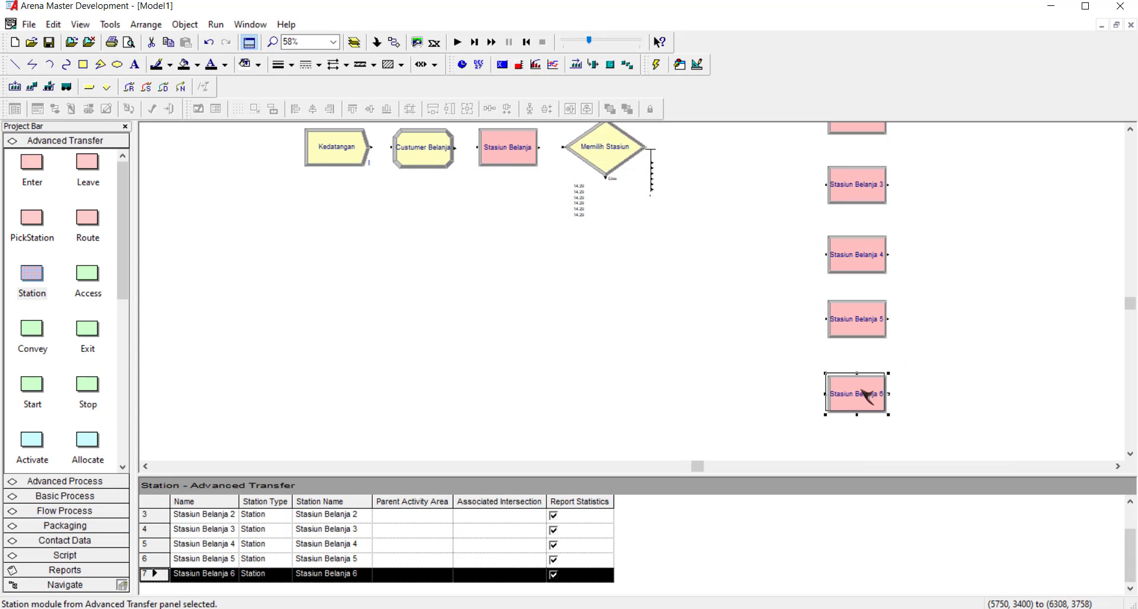
drag(860, 388, 858, 386)
click(761, 371)
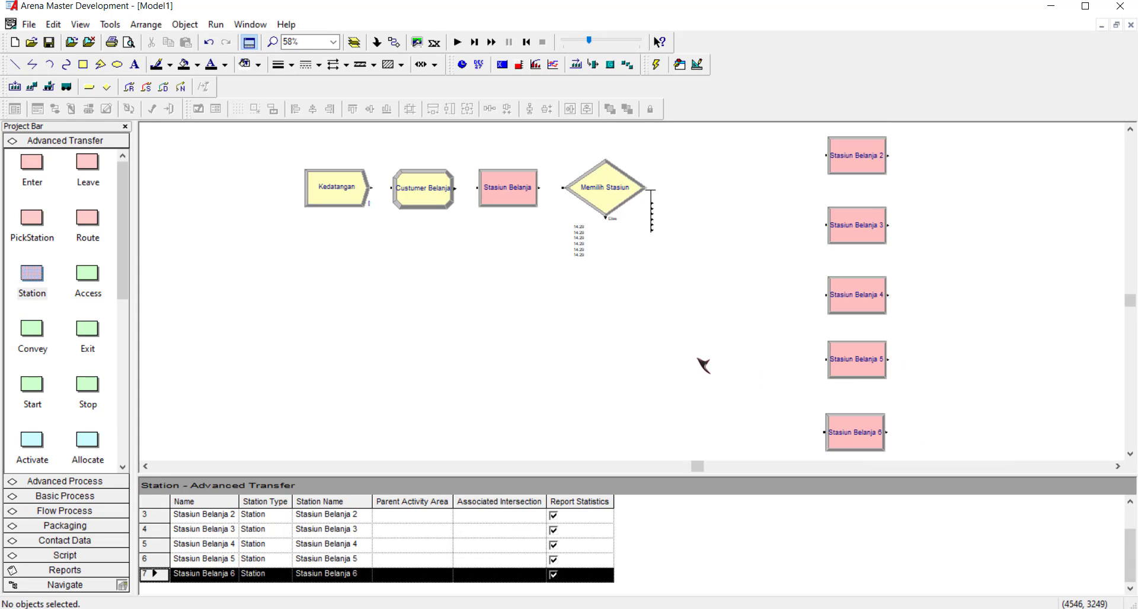
Step: Add a Station module below Stasiun Belanja 6, with name and station name Stasiun Belanja 7
drag(698, 397, 823, 454)
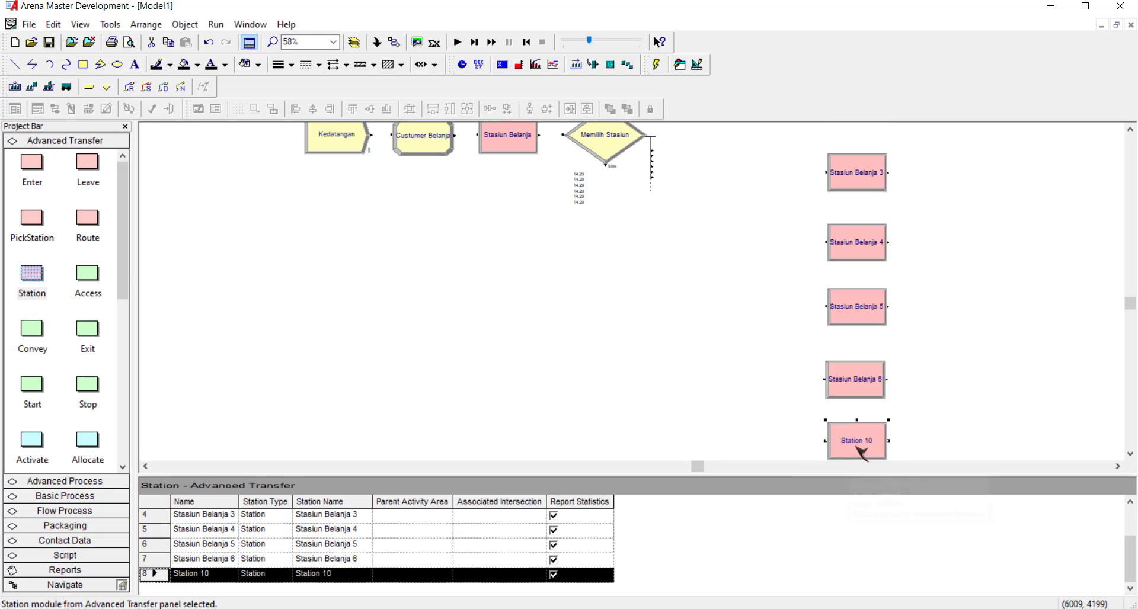
double_click(857, 442)
text(Stasiun Belanja )
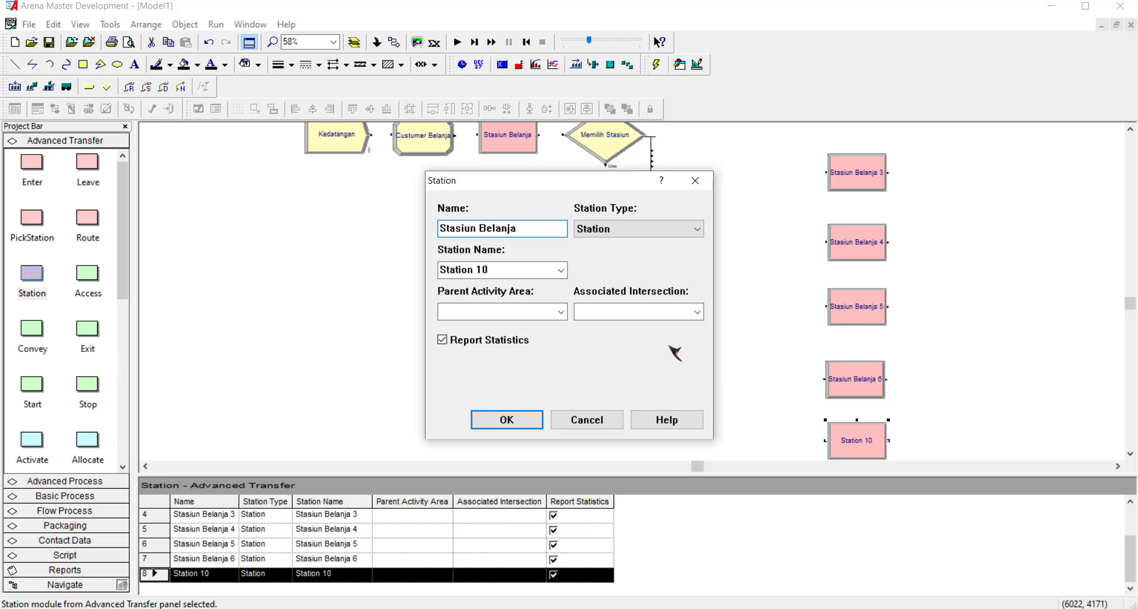
text(7)
click(532, 269)
text(Stasiun Belanja)
text(7)
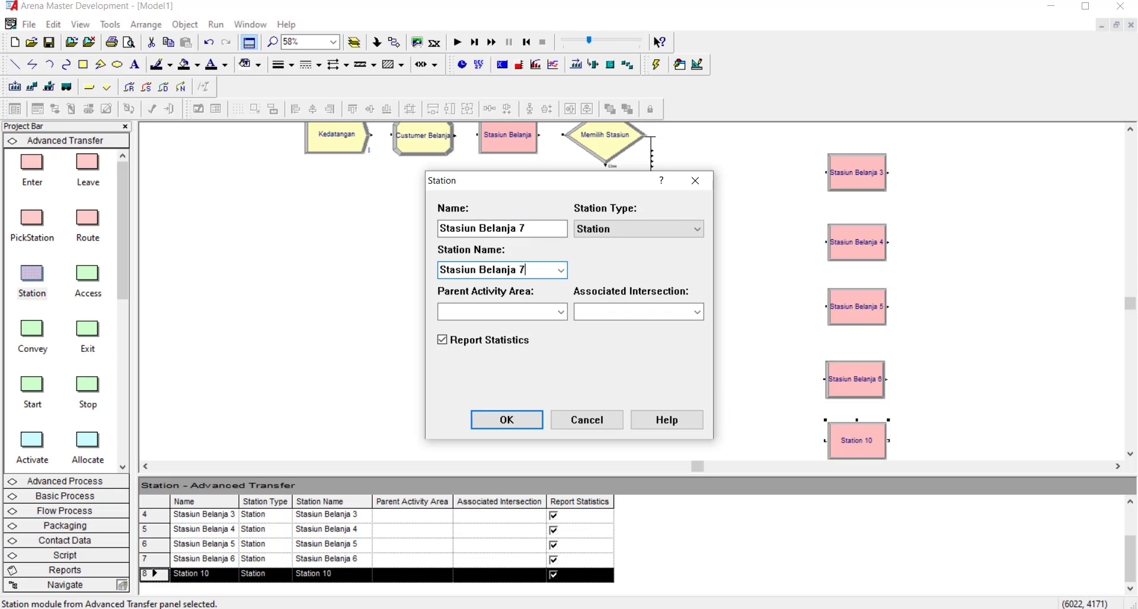
click(527, 418)
Step: Add a Route module beside Stasiun Belanja 1 and name it Rute Stasiun 1
scroll(771, 326, up, 3)
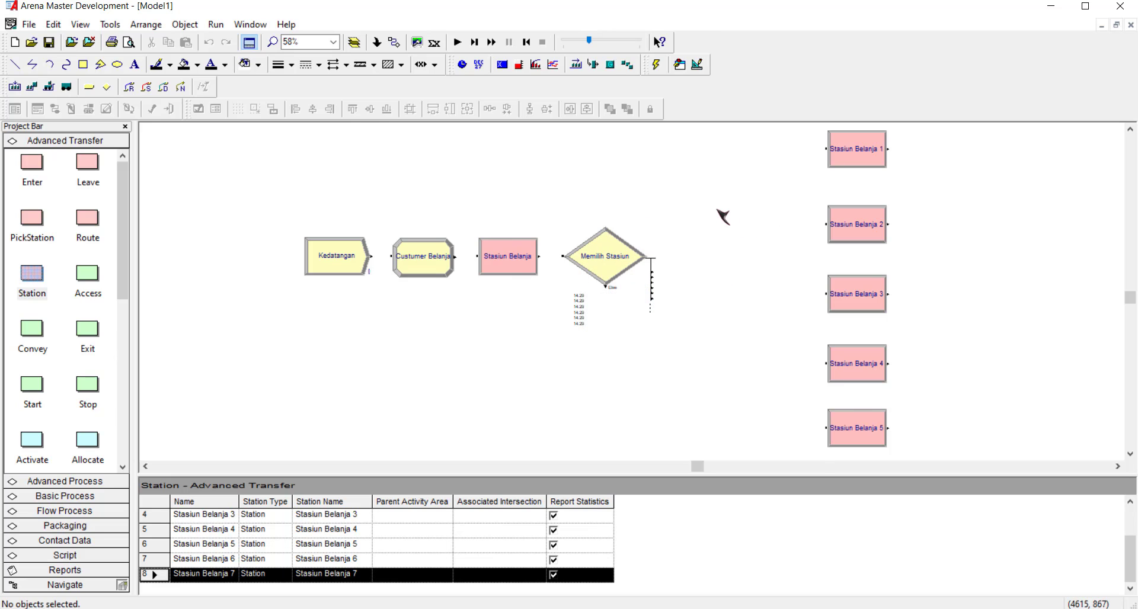
scroll(741, 216, up, 1)
scroll(735, 219, down, 1)
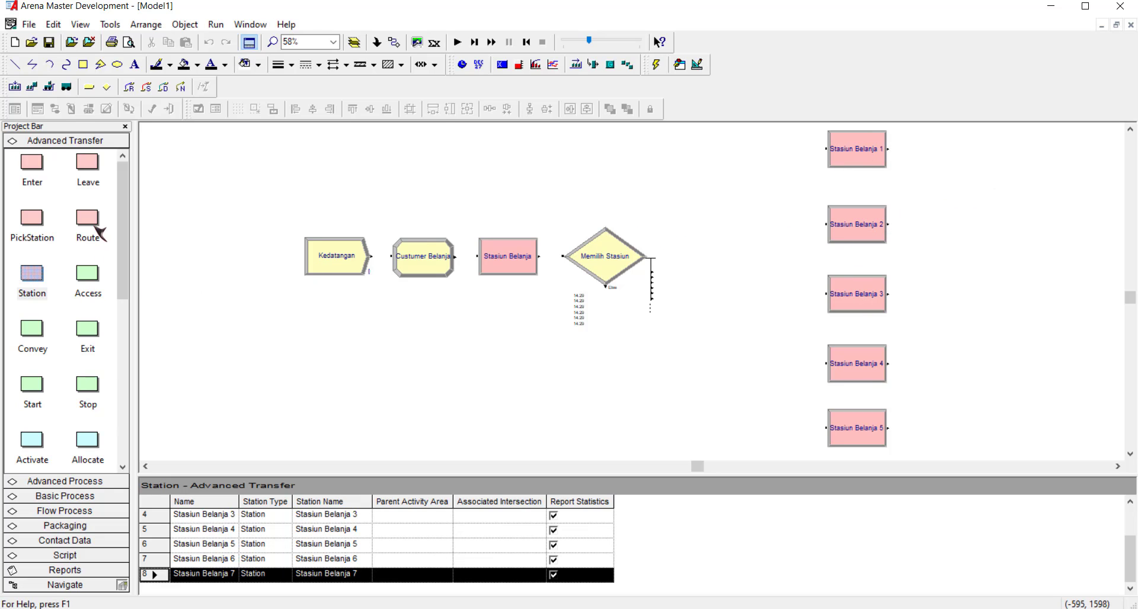
drag(92, 223, 180, 222)
drag(703, 165, 719, 150)
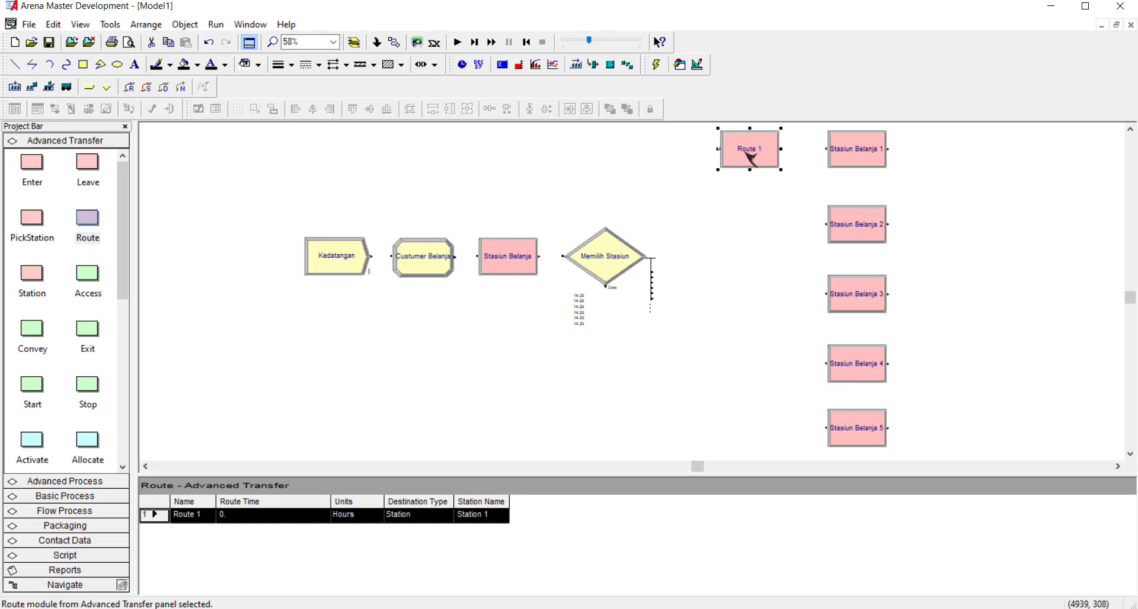
double_click(749, 155)
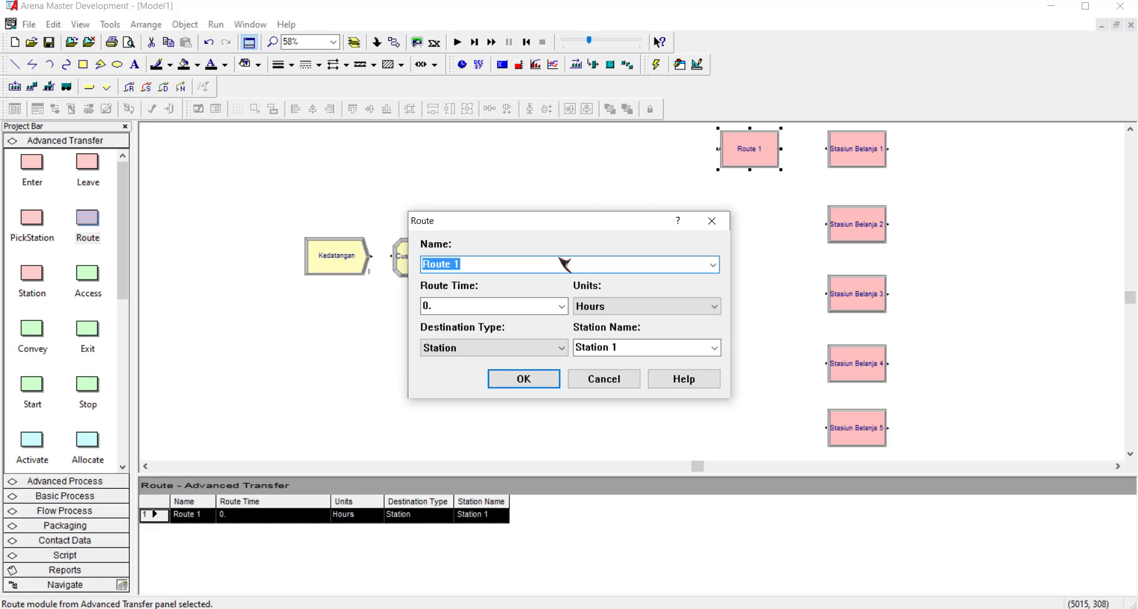
text(R)
key(ctrl+shift+Left)
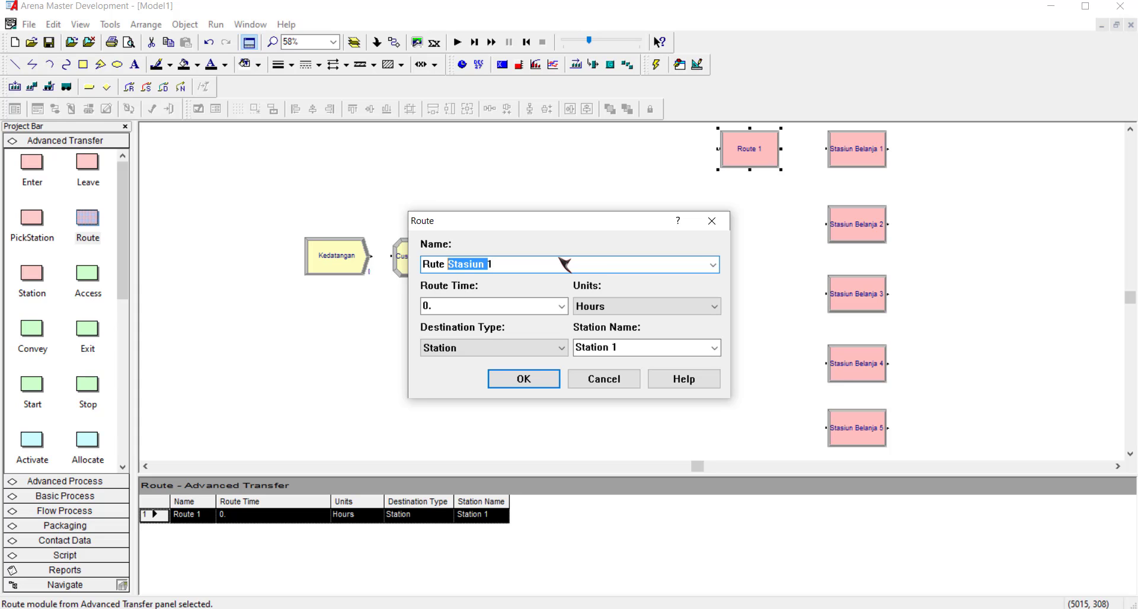
key(Home)
key(ctrl+shift+Right)
key(ctrl+shift+Right)
Step: Set the Rute Stasiun 1 units to Seconds and its destination station to Stasiun Belanja 1
click(616, 305)
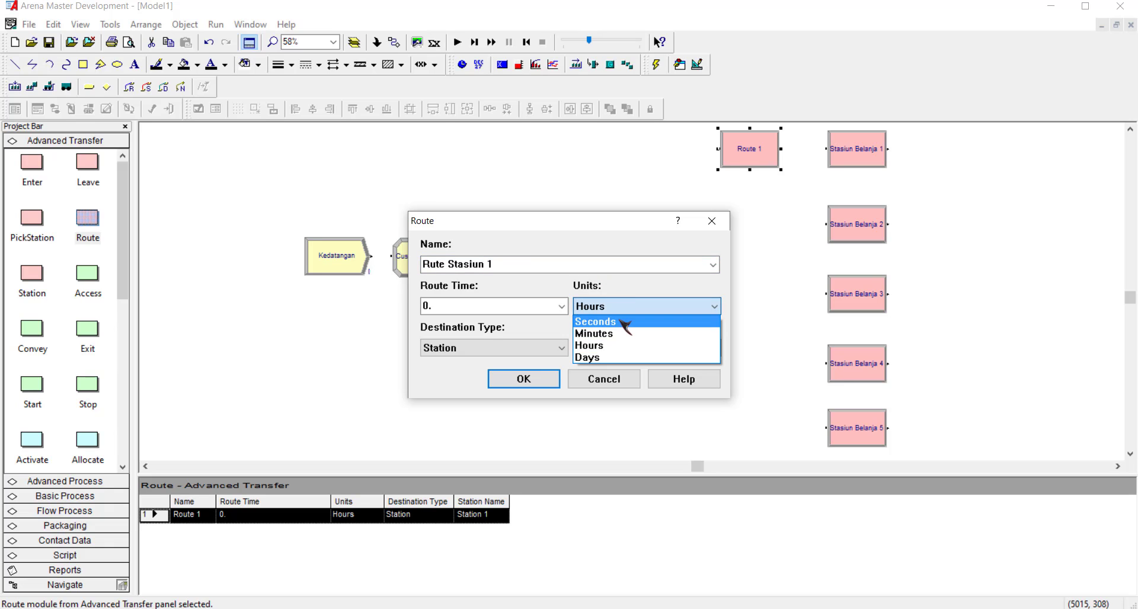
click(623, 324)
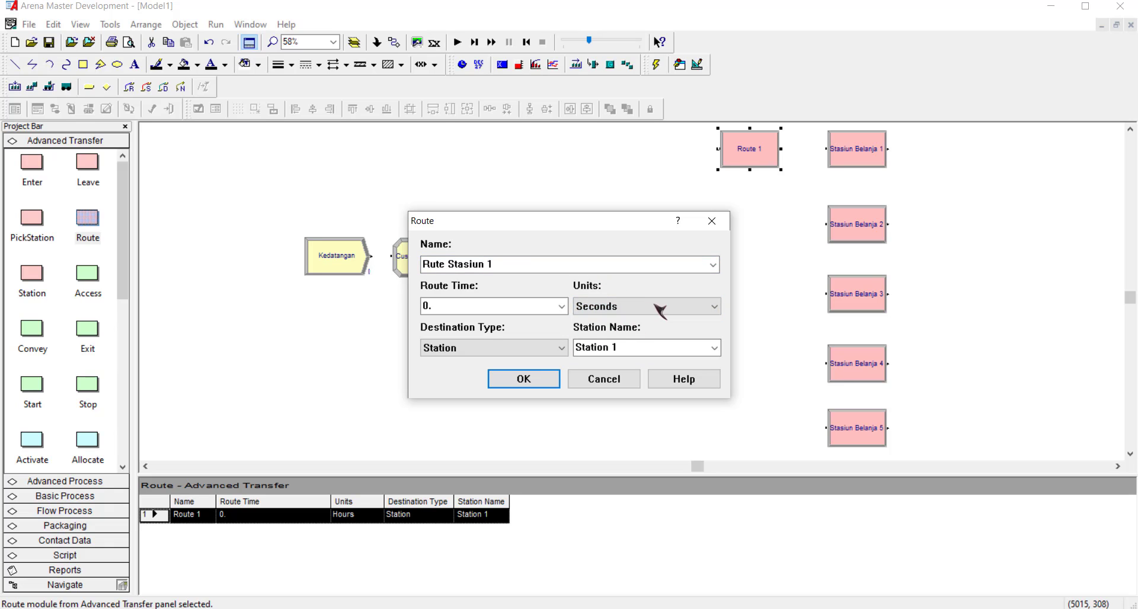
click(715, 348)
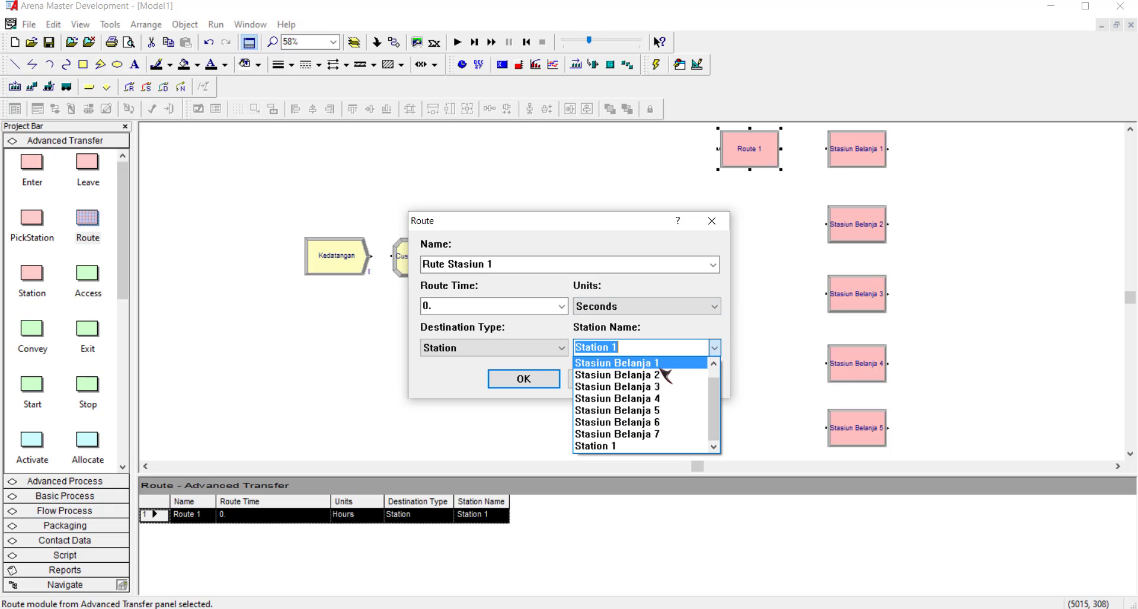
click(662, 368)
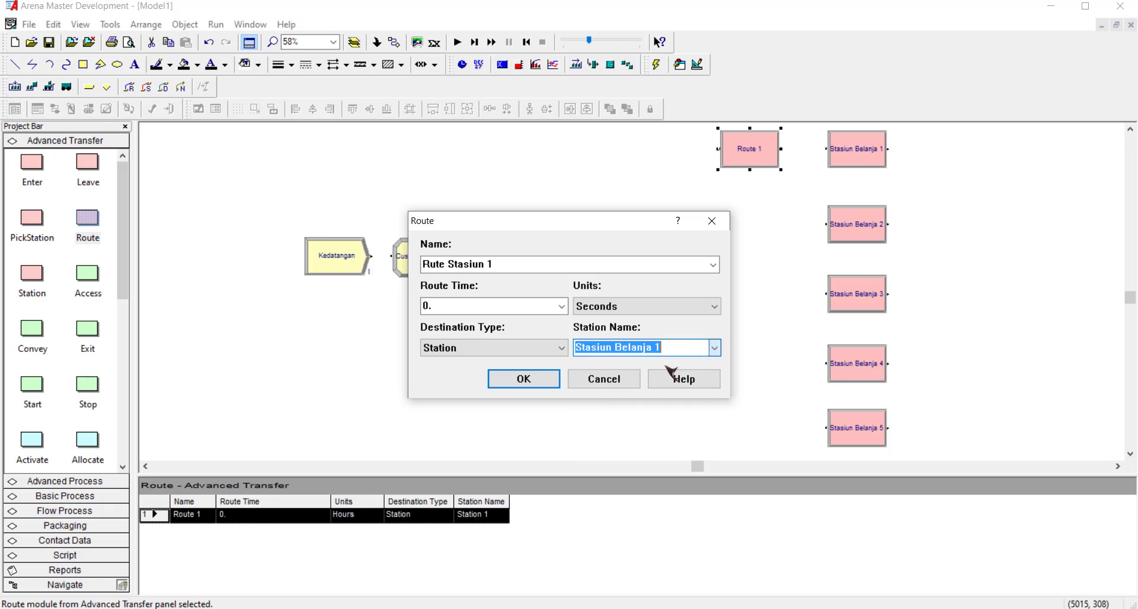
click(529, 381)
click(679, 317)
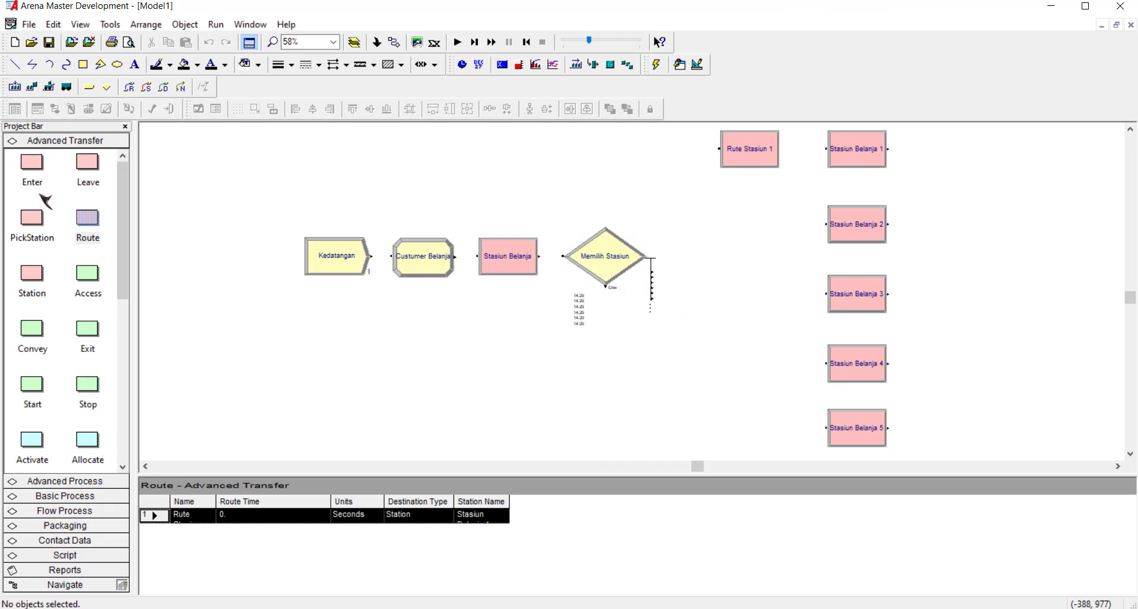
Step: Add a Route module beside Stasiun Belanja 2, named Rute Stasiun 2, with units Seconds and station name Stasiun Belanja 2
drag(629, 238, 717, 226)
double_click(748, 230)
text(Rute Stasiun 2)
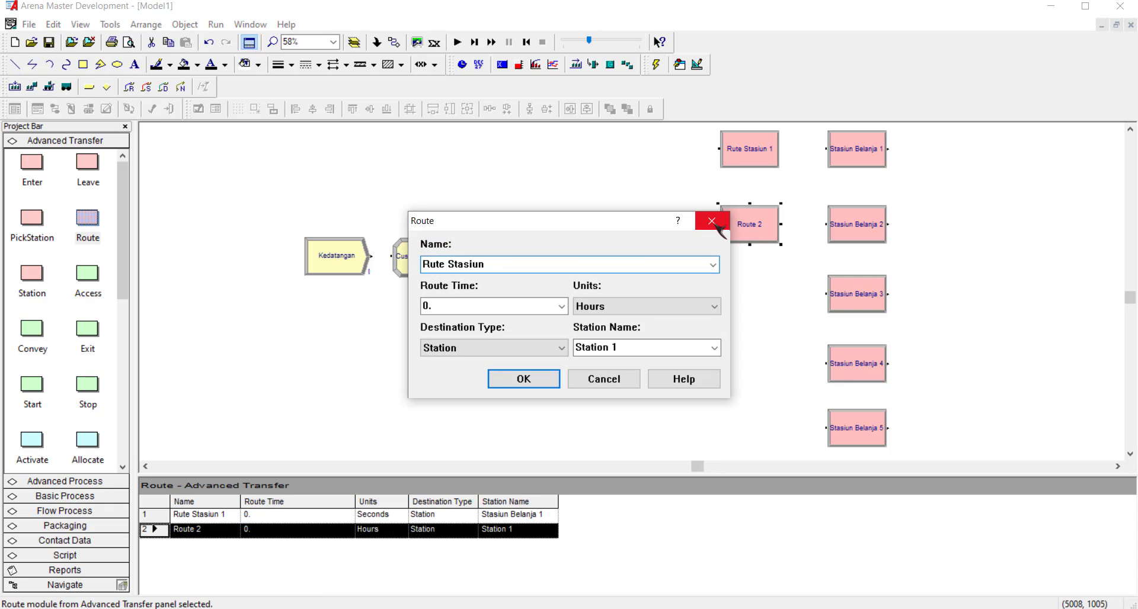
click(638, 307)
click(638, 322)
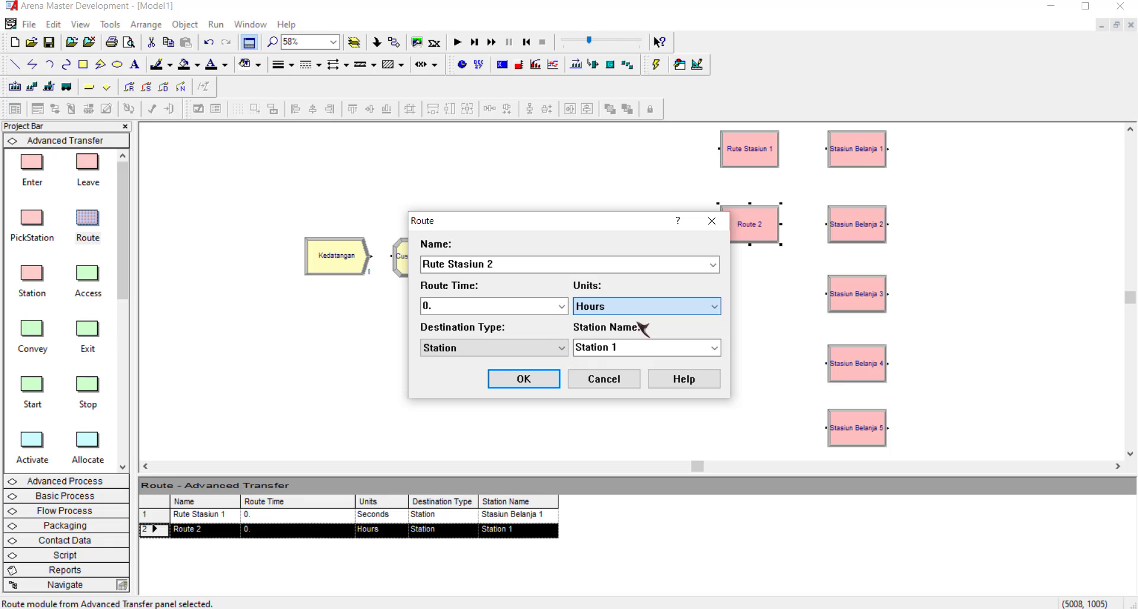
click(714, 348)
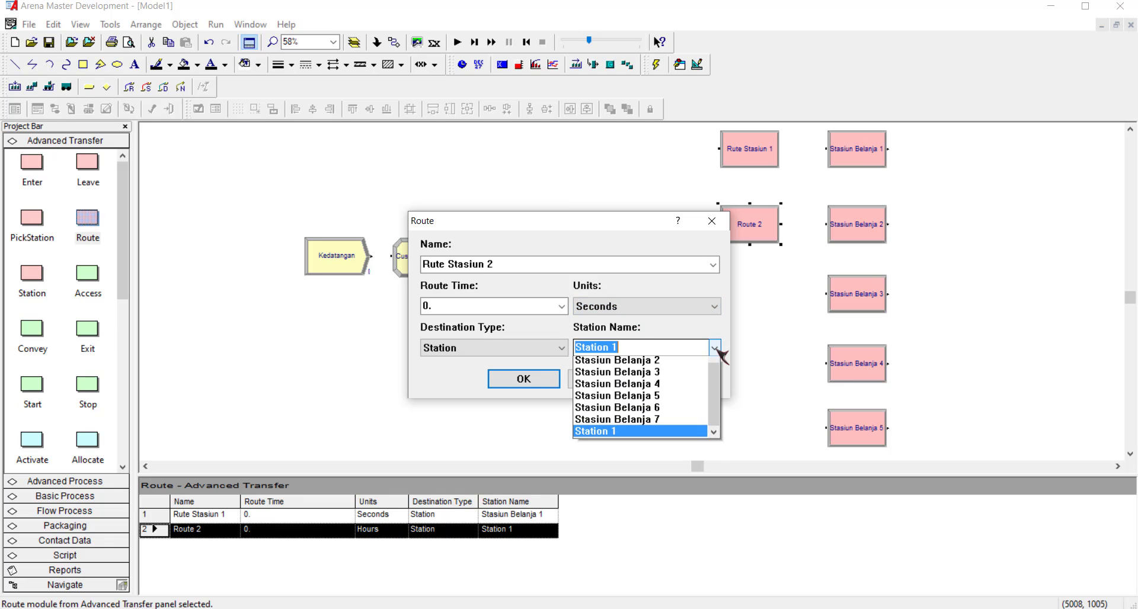
click(692, 377)
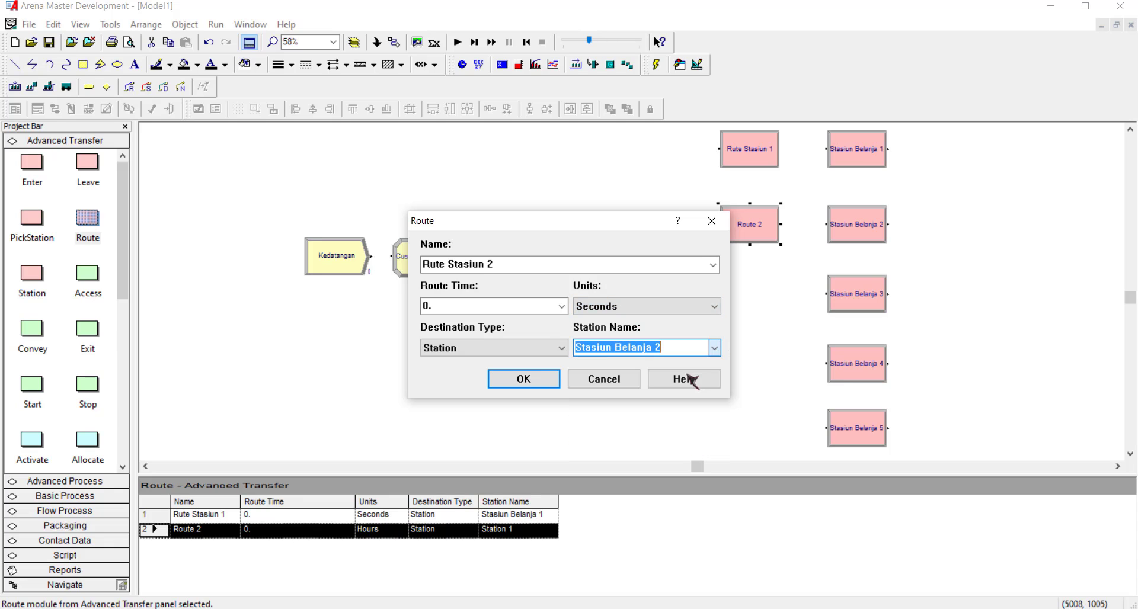
click(533, 379)
click(553, 374)
Step: Add a Route module beside Stasiun Belanja 3, named Rute Stasiun 3, with units Seconds and station name Stasiun Belanja 3
drag(93, 224, 716, 294)
double_click(737, 296)
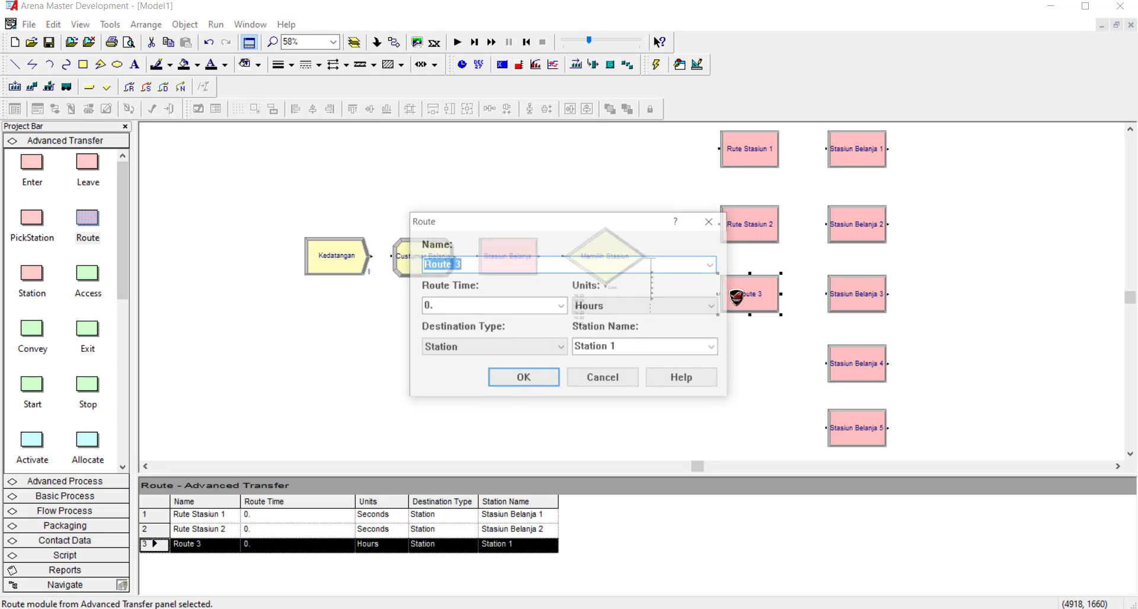
text(Rute Stasiun)
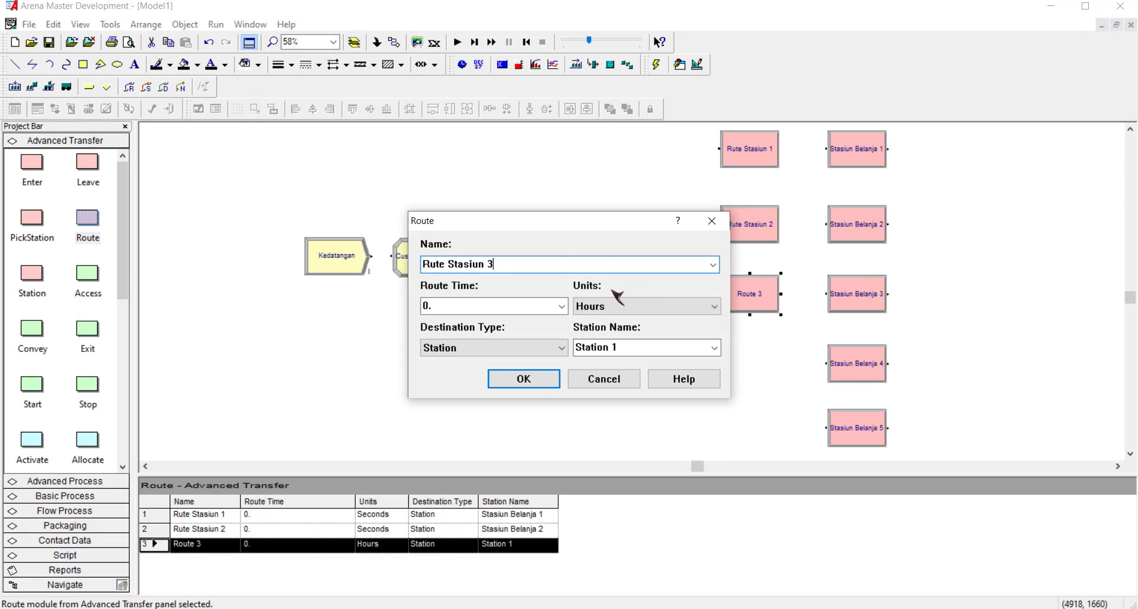
click(618, 296)
click(635, 320)
key(Tab)
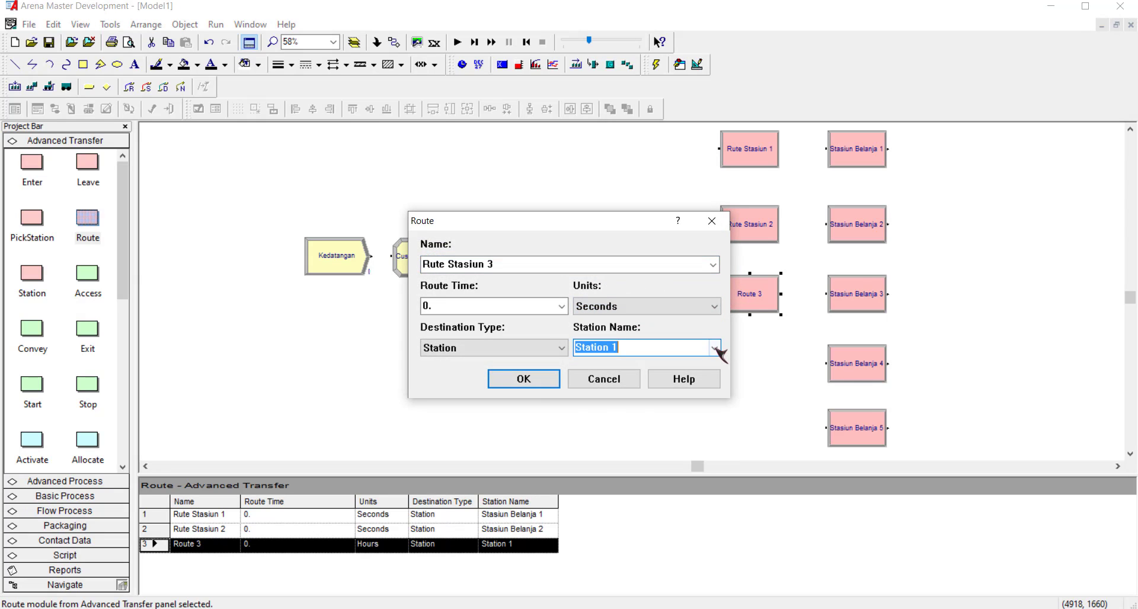
click(715, 348)
click(652, 385)
click(533, 380)
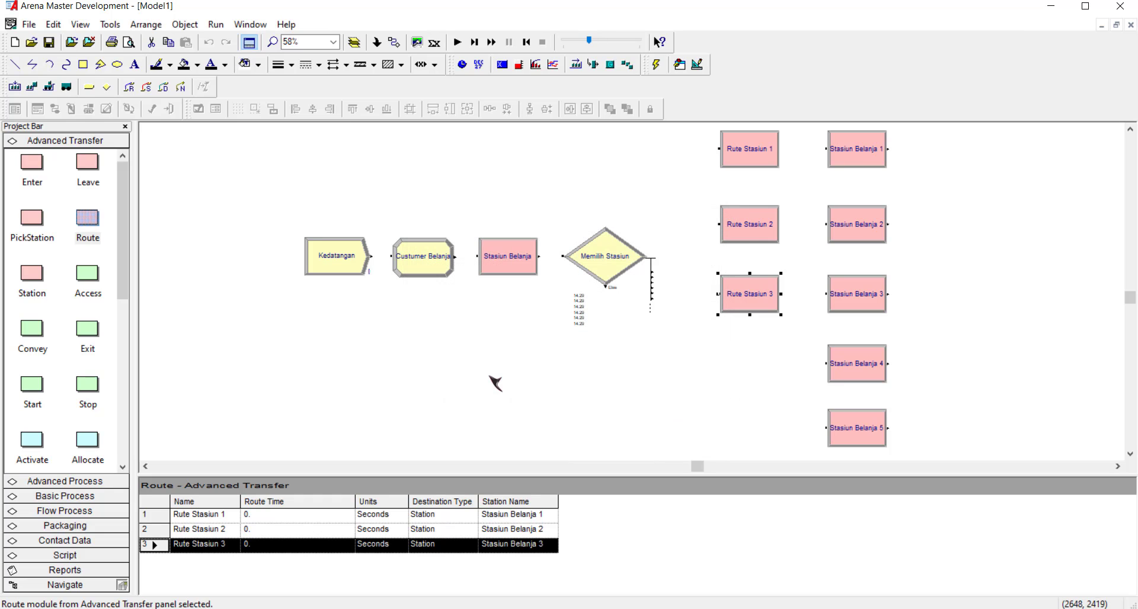
click(235, 342)
Step: Add a Route module beside Stasiun Belanja 4, named Rute Stasiun 4, with units Seconds and station name Stasiun Belanja 4
drag(88, 220, 717, 361)
double_click(750, 368)
text(Rute Stasiun )
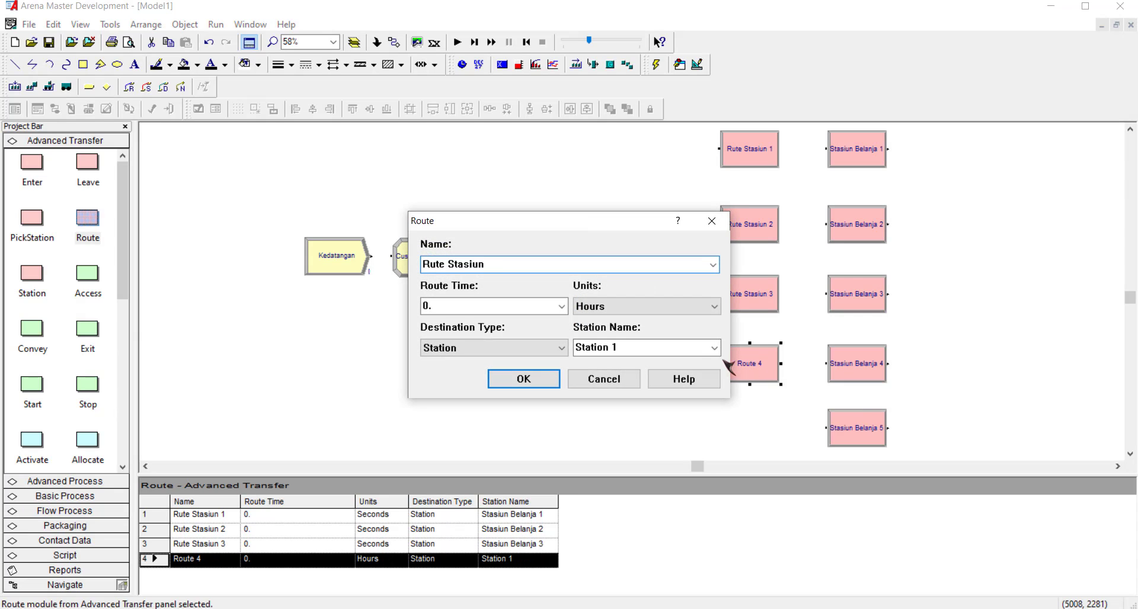
text(4)
click(627, 308)
click(629, 323)
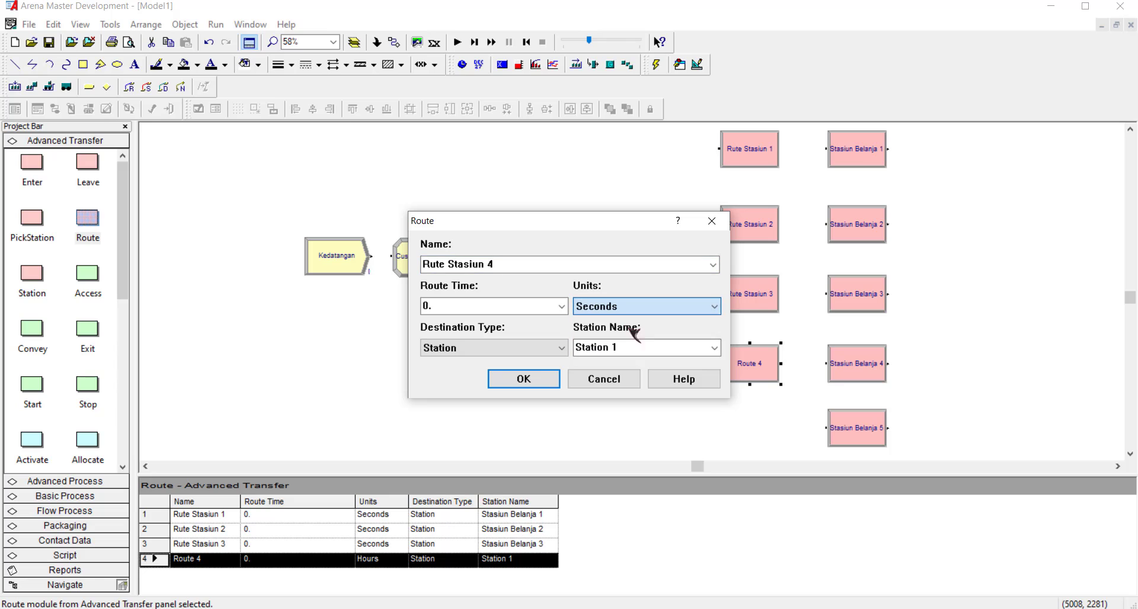
click(715, 348)
click(661, 397)
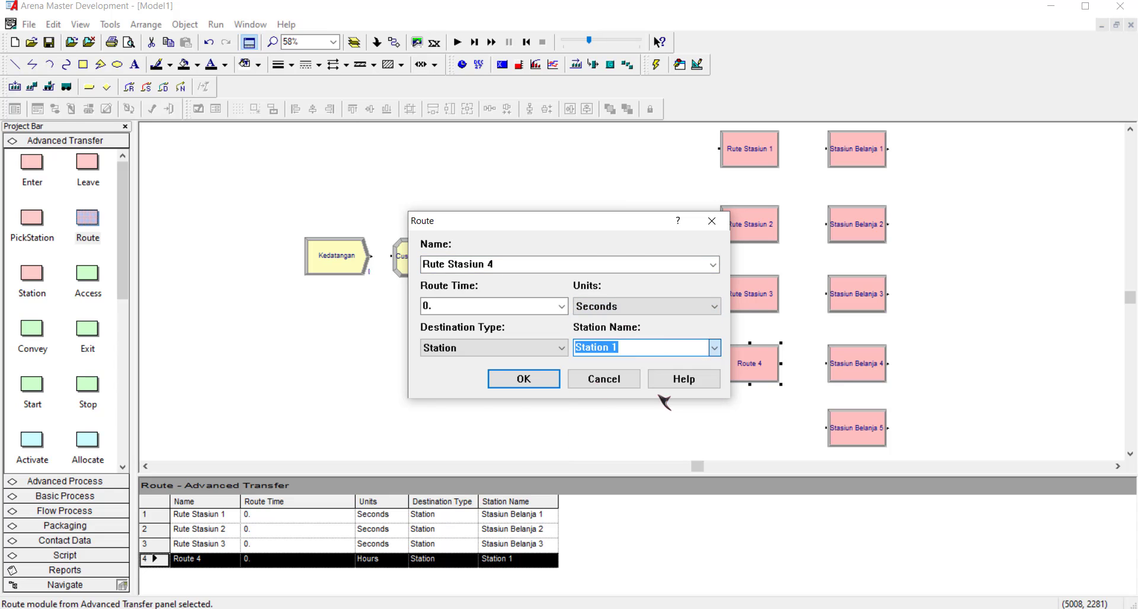
click(524, 379)
Step: Add a Route module beside Stasiun Belanja 5, named Rute Stasiun 5, with station name Stasiun Belanja 5
drag(88, 220, 719, 426)
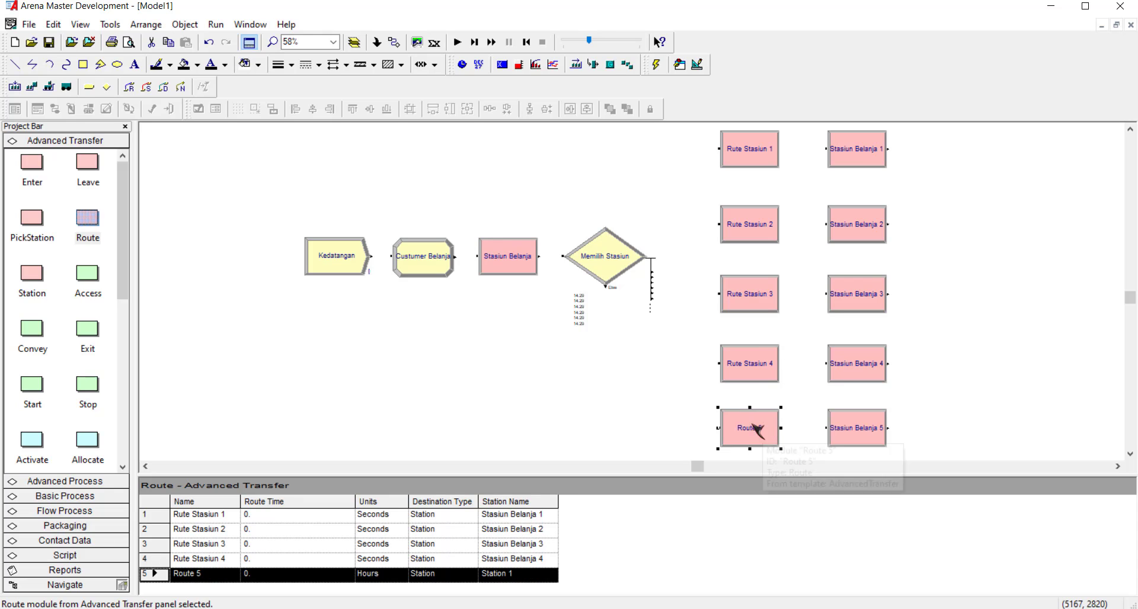
double_click(742, 425)
text(Rute Stasiun)
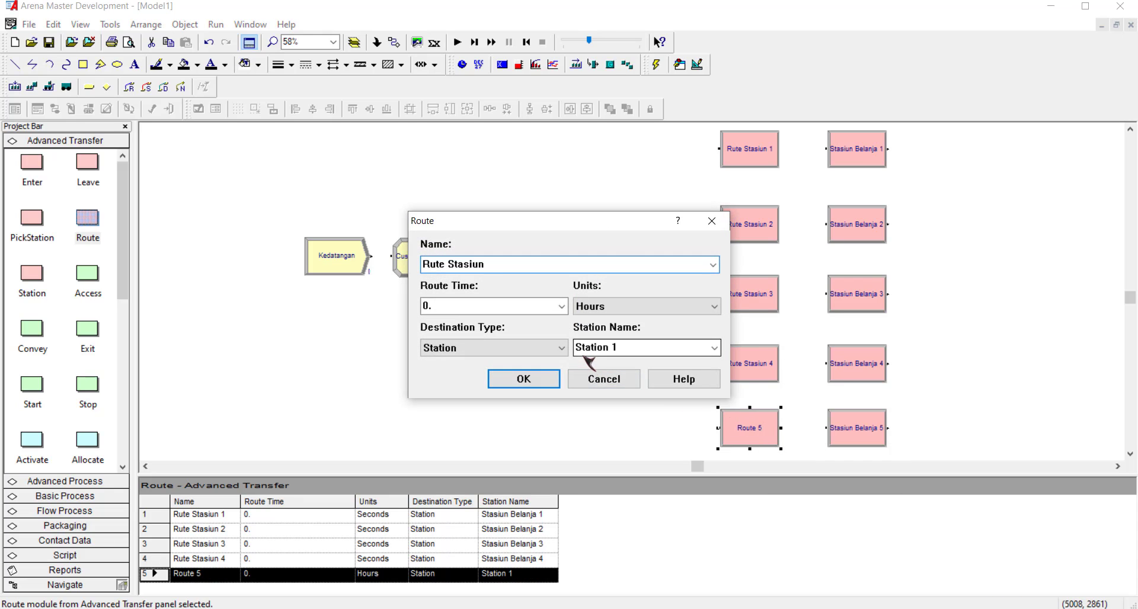
text( 5)
click(714, 347)
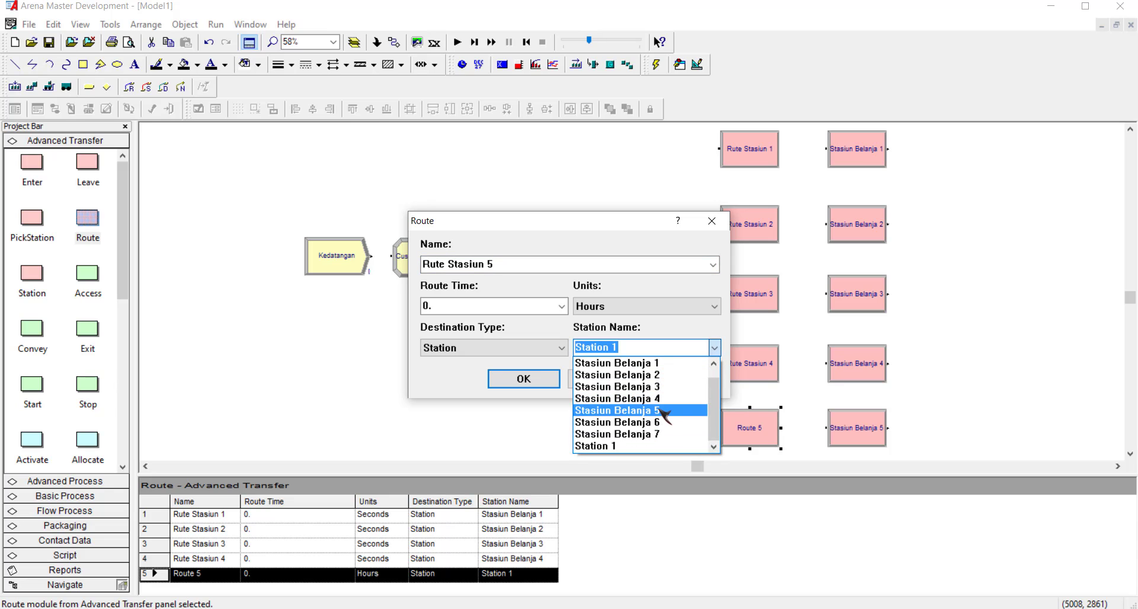
click(661, 410)
click(523, 379)
Step: Add a Route module beside Stasiun Belanja 6, named Rute Stasiun 6, with units Seconds
scroll(642, 381, down, 2)
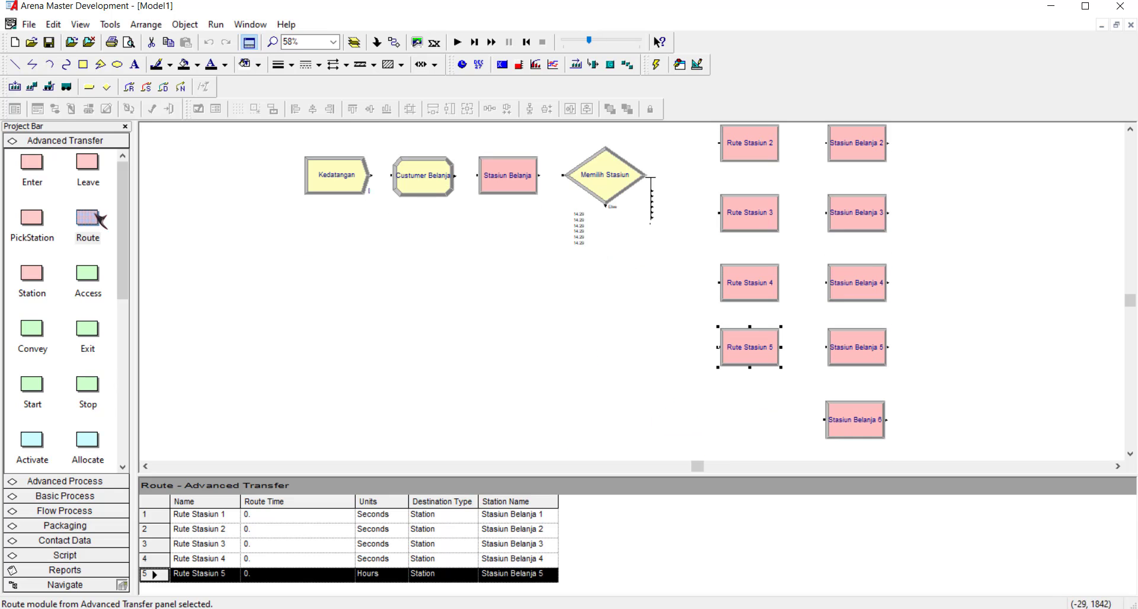
drag(96, 215, 717, 418)
double_click(741, 422)
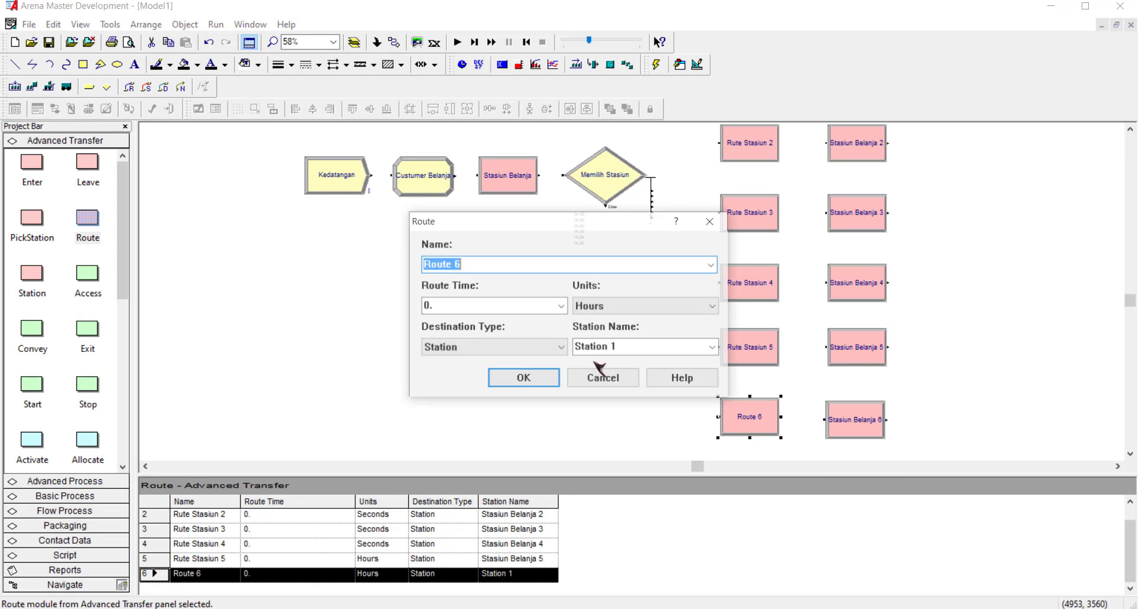
text(Rute Stasiun 6)
click(633, 311)
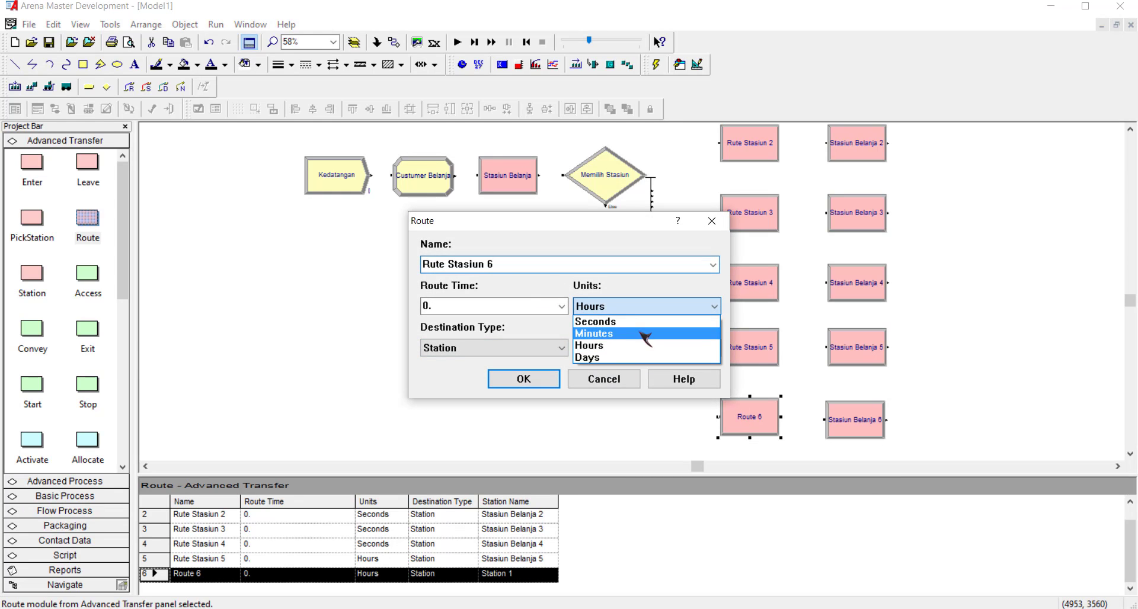
click(648, 322)
click(714, 306)
click(705, 320)
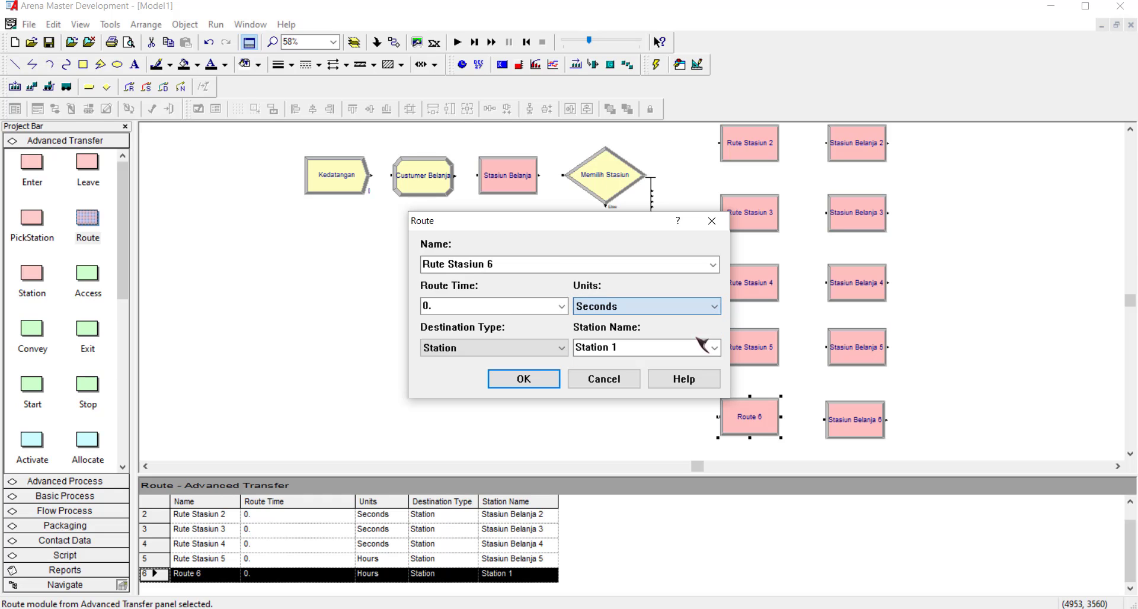
Step: Set the destination station of Rute Stasiun 6 to Stasiun Belanja 6
key(Tab)
click(715, 348)
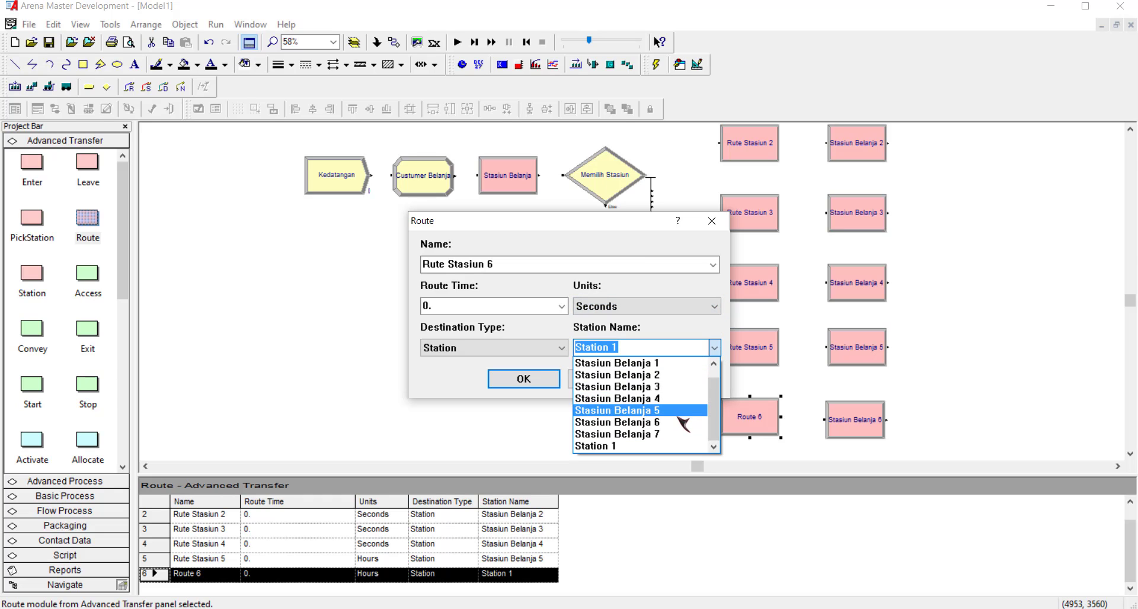
click(679, 410)
click(714, 348)
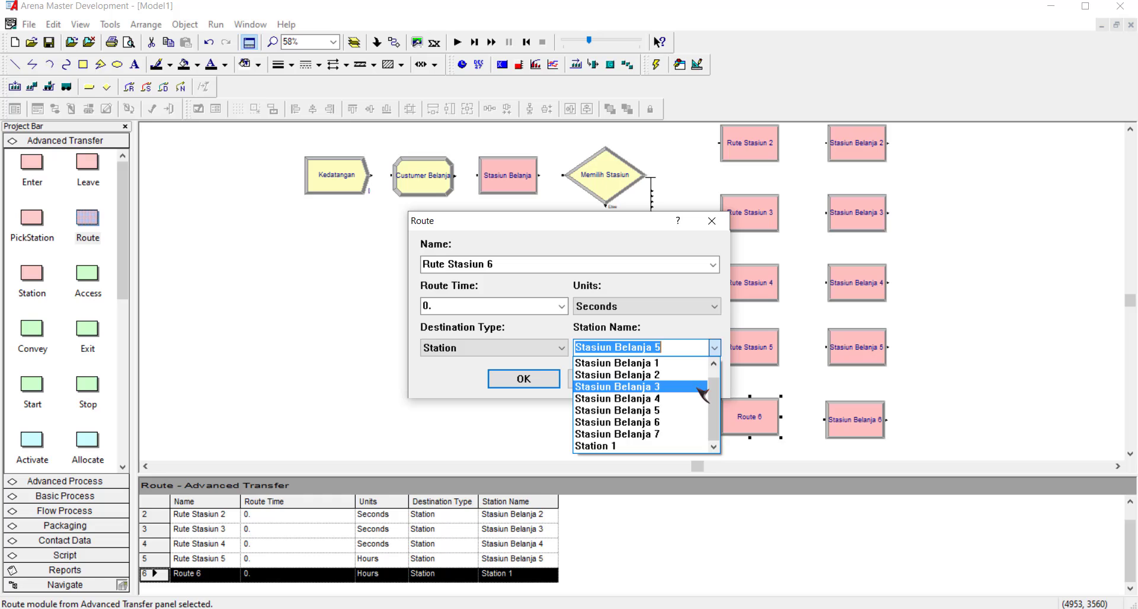
click(680, 422)
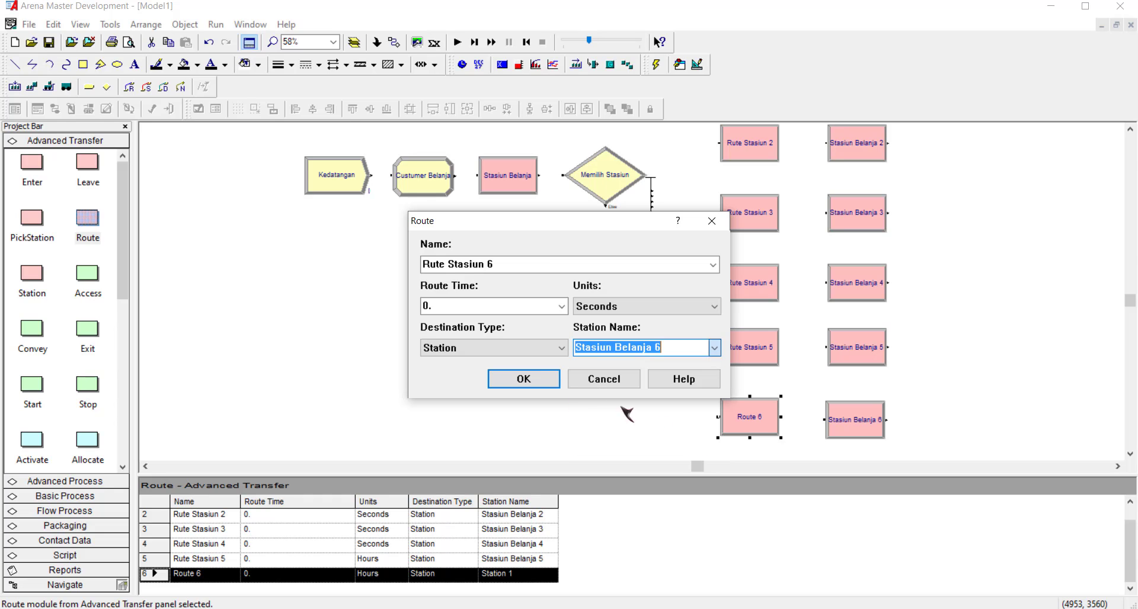
click(536, 382)
Step: Add a Route module beside Stasiun Belanja 7, named Rute Stasiun 7, with units Seconds and station name Stasiun Belanja 7
scroll(666, 363, down, 2)
click(469, 354)
drag(81, 238, 719, 401)
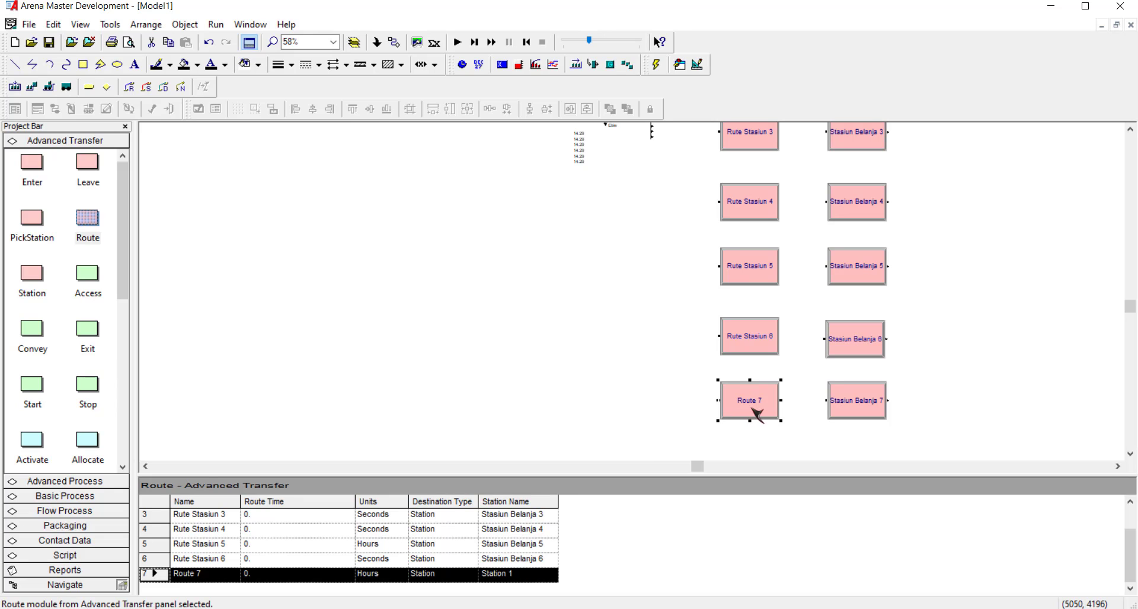
double_click(753, 410)
text(Rute Stasiun 7)
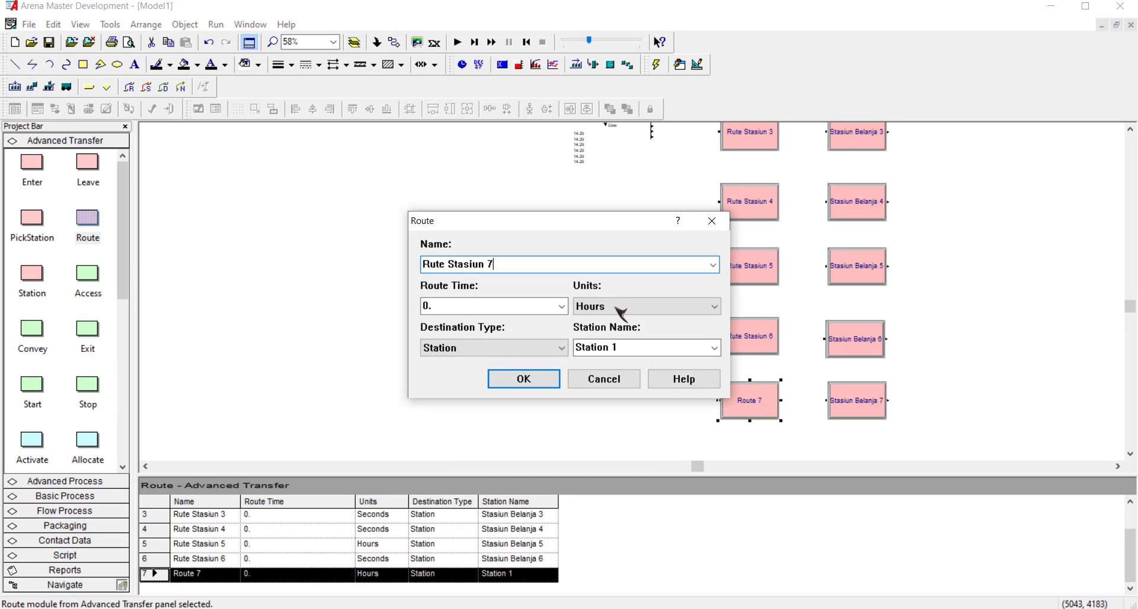
click(616, 309)
click(629, 319)
click(714, 348)
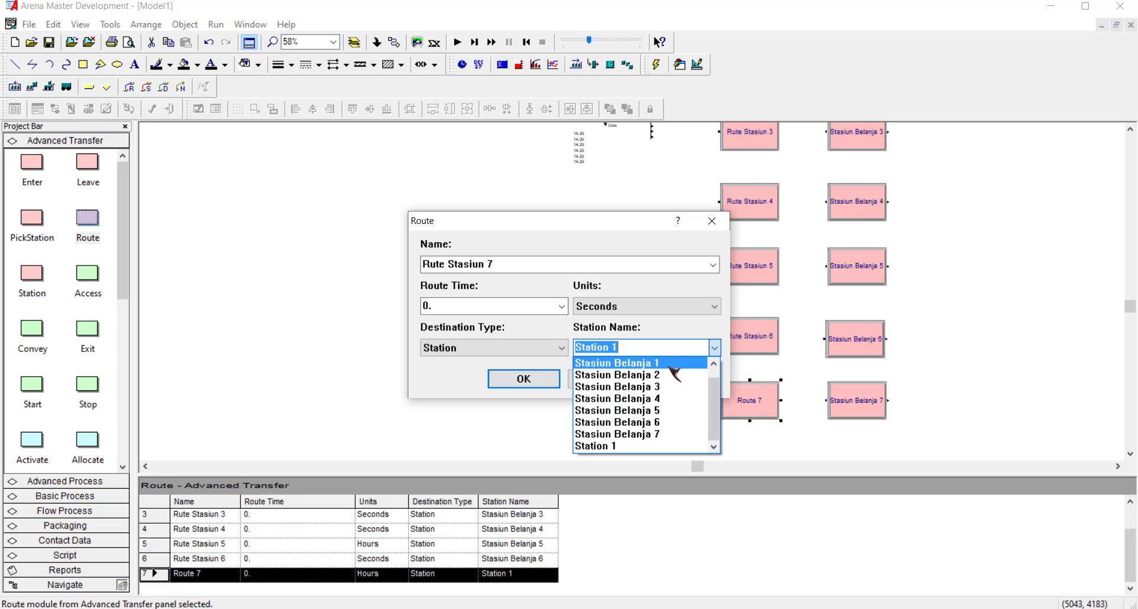
click(652, 434)
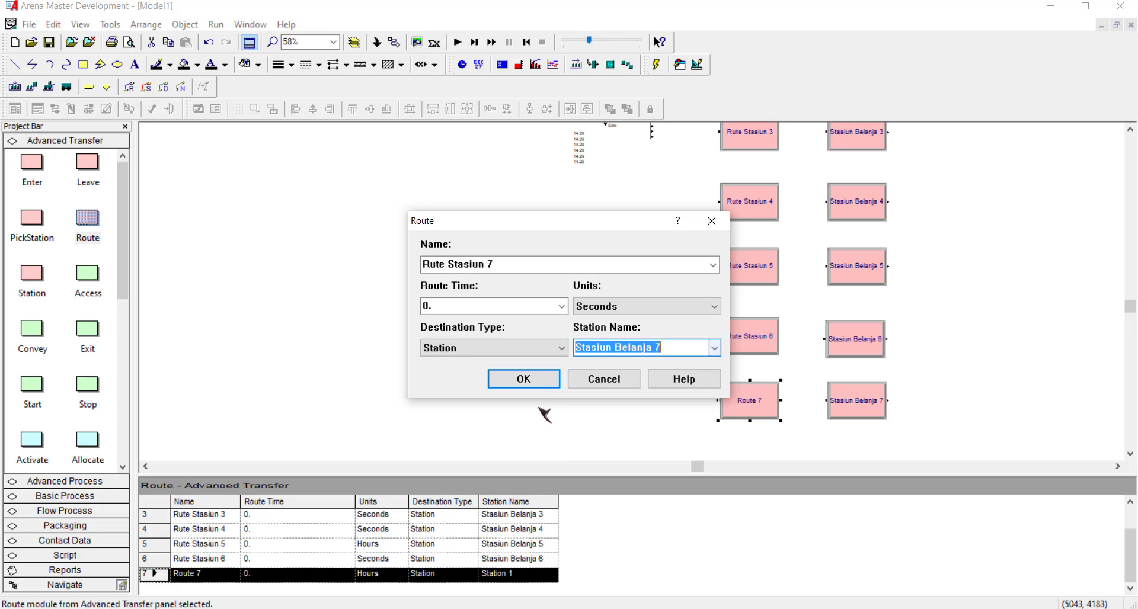
click(524, 379)
Step: Connect Kedatangan, Custumer Belanja, Stasiun Belanja and Memilih Stasiun in sequence
scroll(611, 360, up, 4)
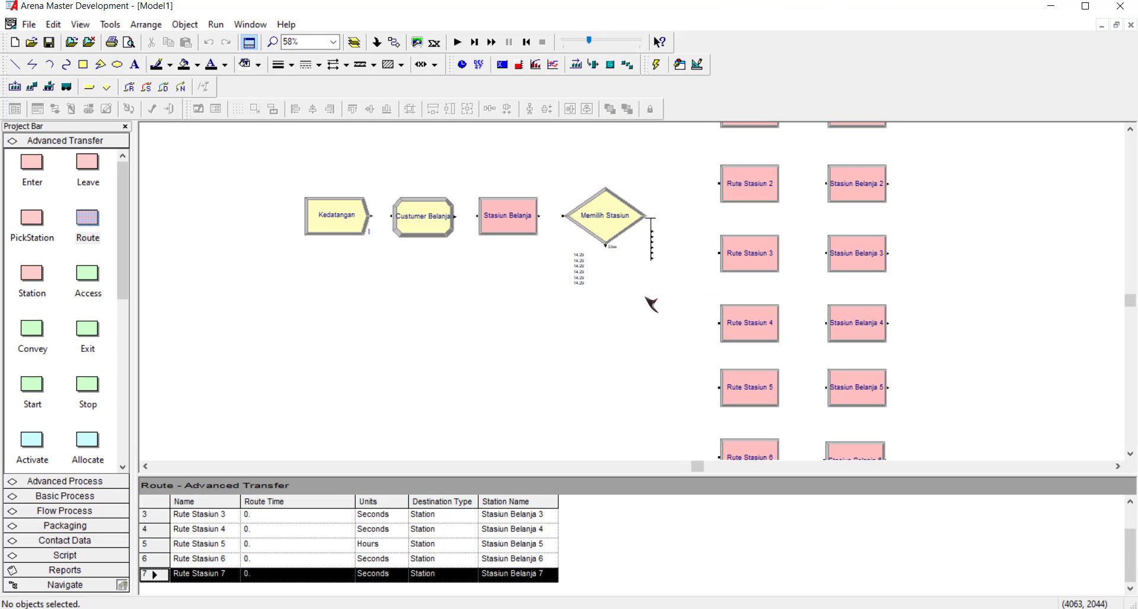
click(393, 42)
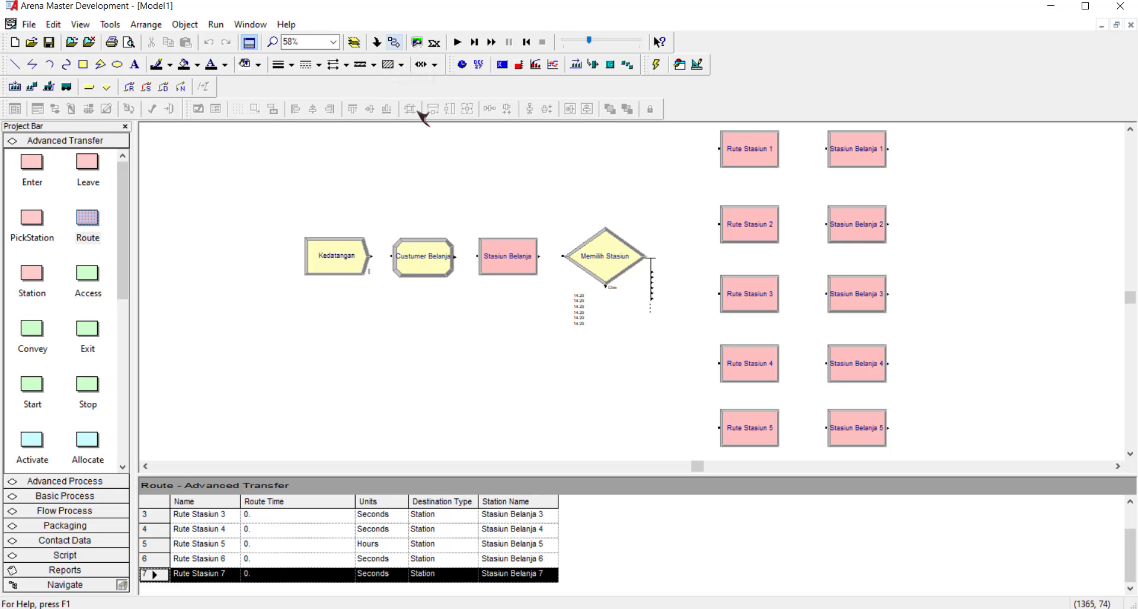
click(372, 259)
click(392, 258)
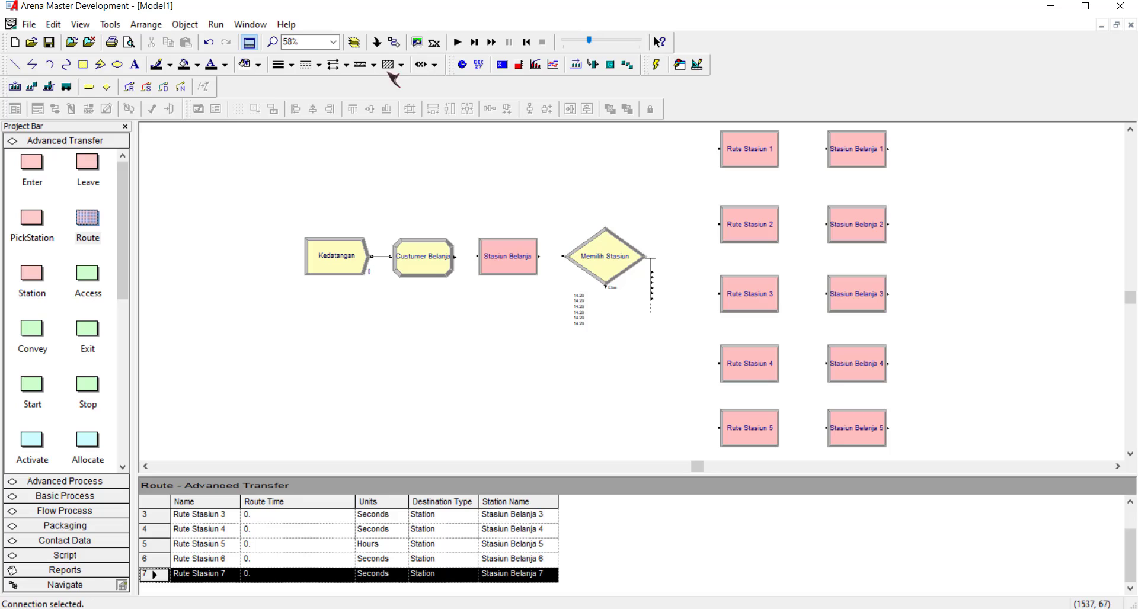
click(394, 43)
click(454, 257)
click(477, 257)
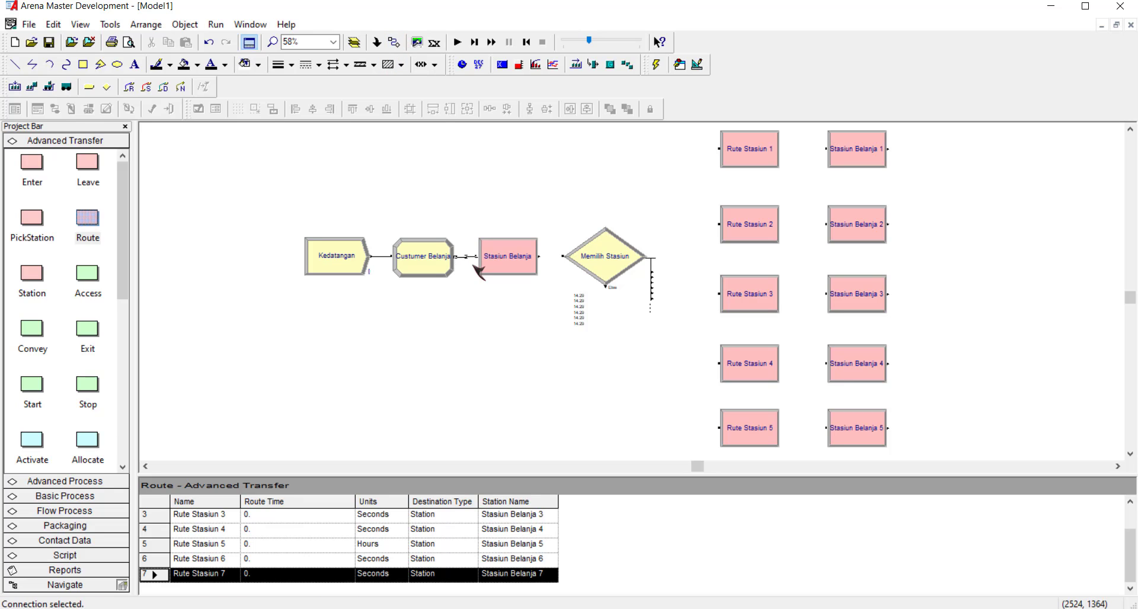
click(393, 43)
click(538, 256)
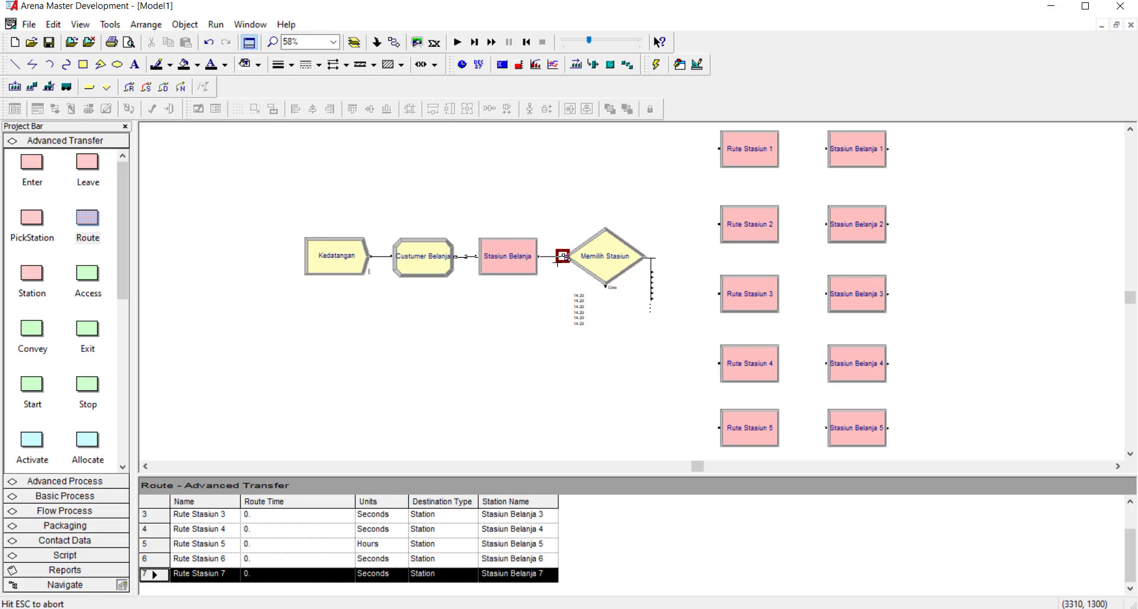
click(563, 256)
Step: Connect the first and second branch outputs of Memilih Stasiun to Rute Stasiun 1 and Rute Stasiun 2 respectively
scroll(691, 279, up, 4)
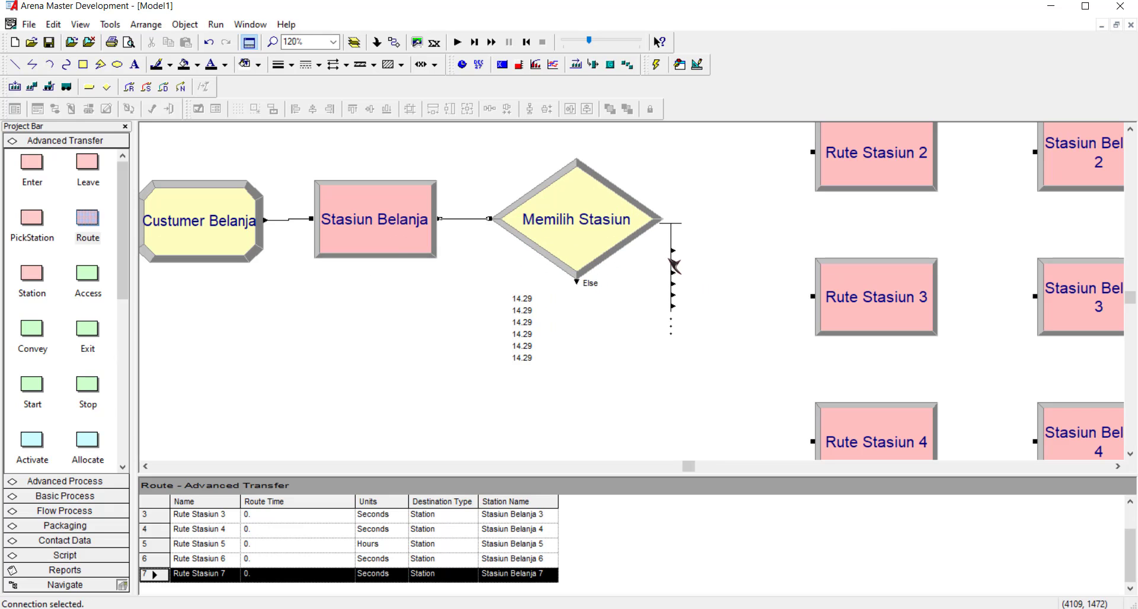
click(394, 43)
scroll(920, 311, up, 2)
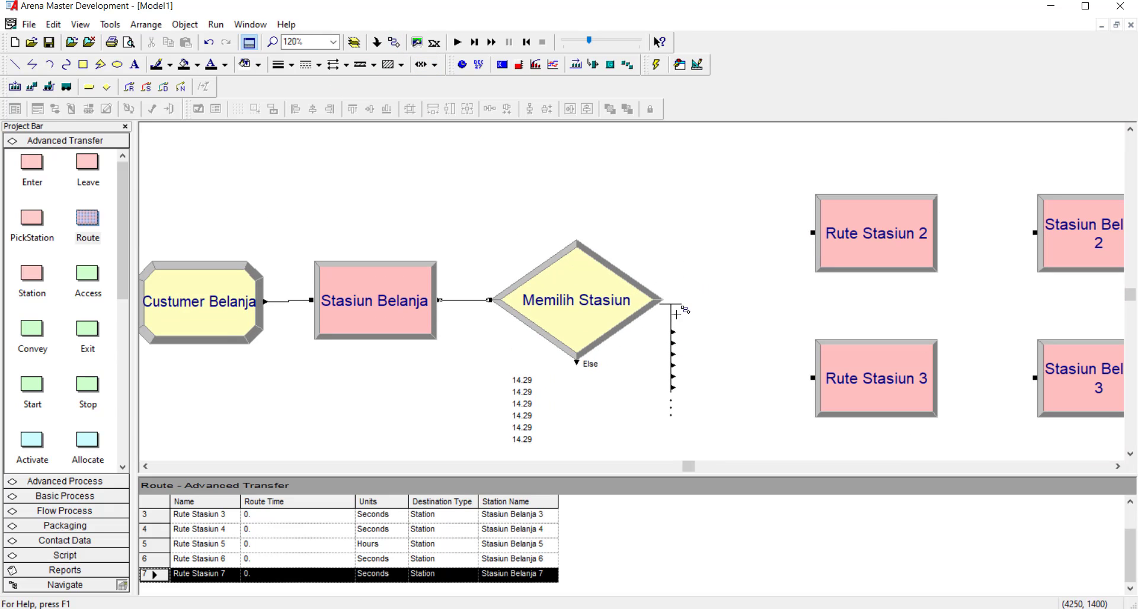
click(673, 332)
scroll(803, 249, up, 2)
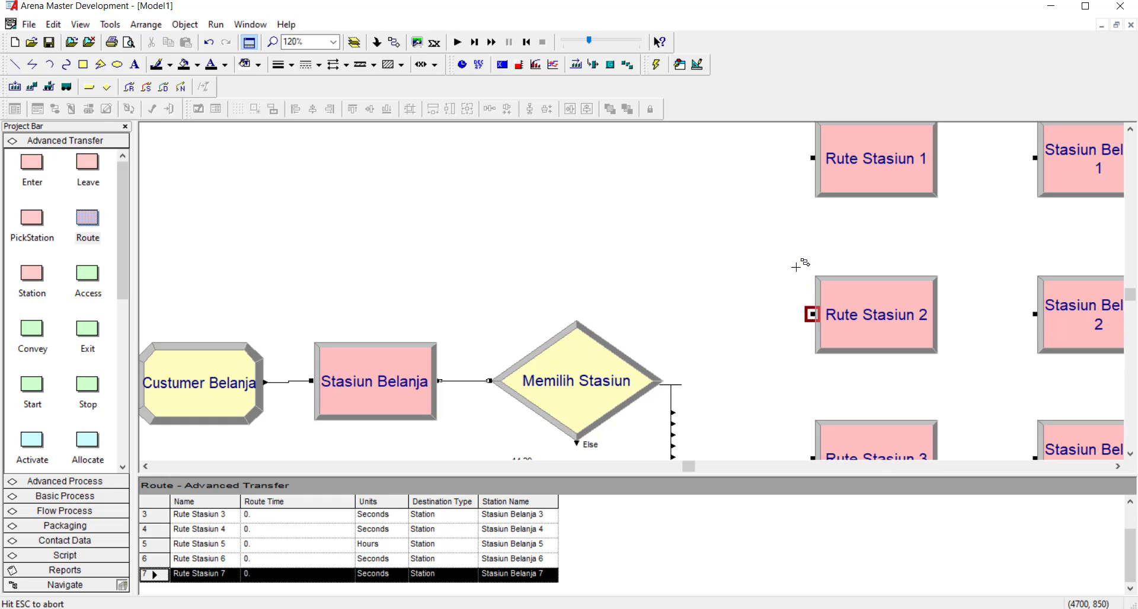
click(812, 158)
click(393, 43)
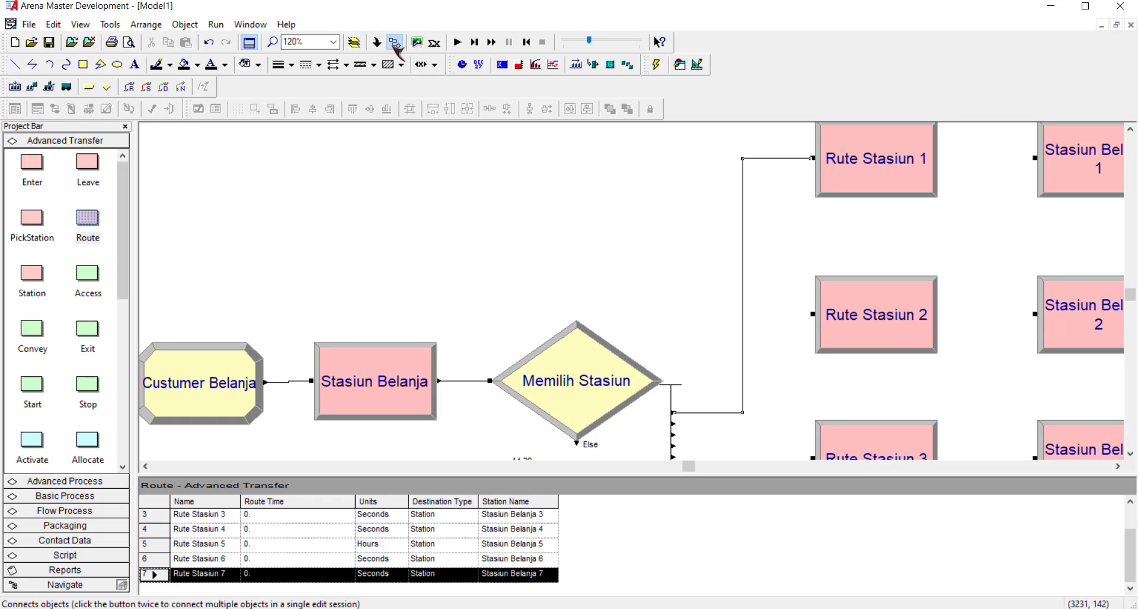
click(674, 423)
click(812, 314)
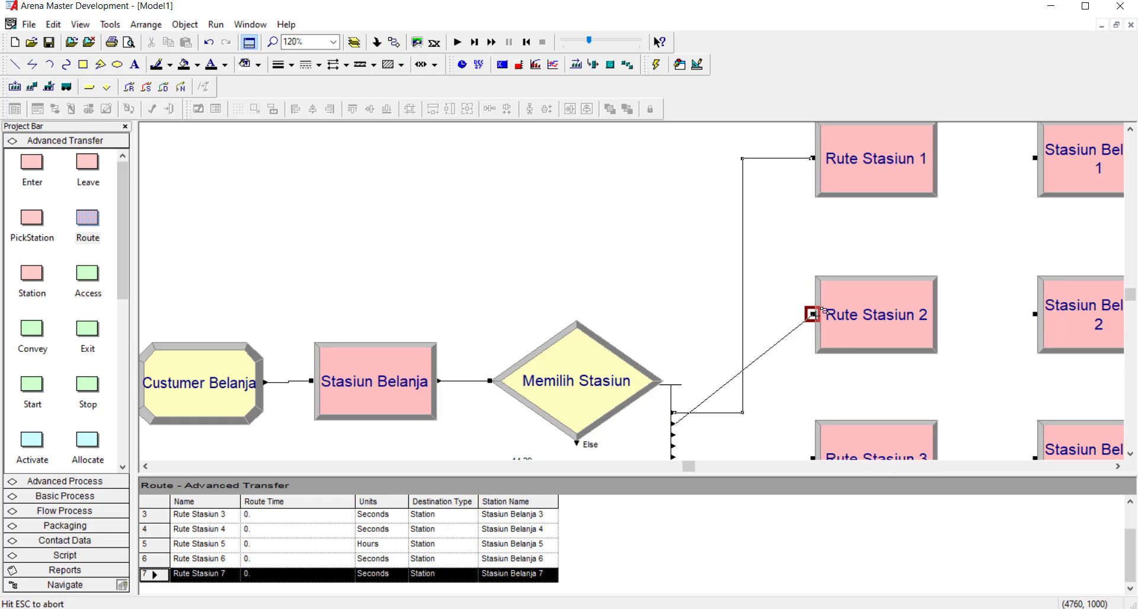
Step: Connect the third and fourth branch outputs of Memilih Stasiun to Rute Stasiun 3 and Rute Stasiun 4 respectively
scroll(646, 324, down, 2)
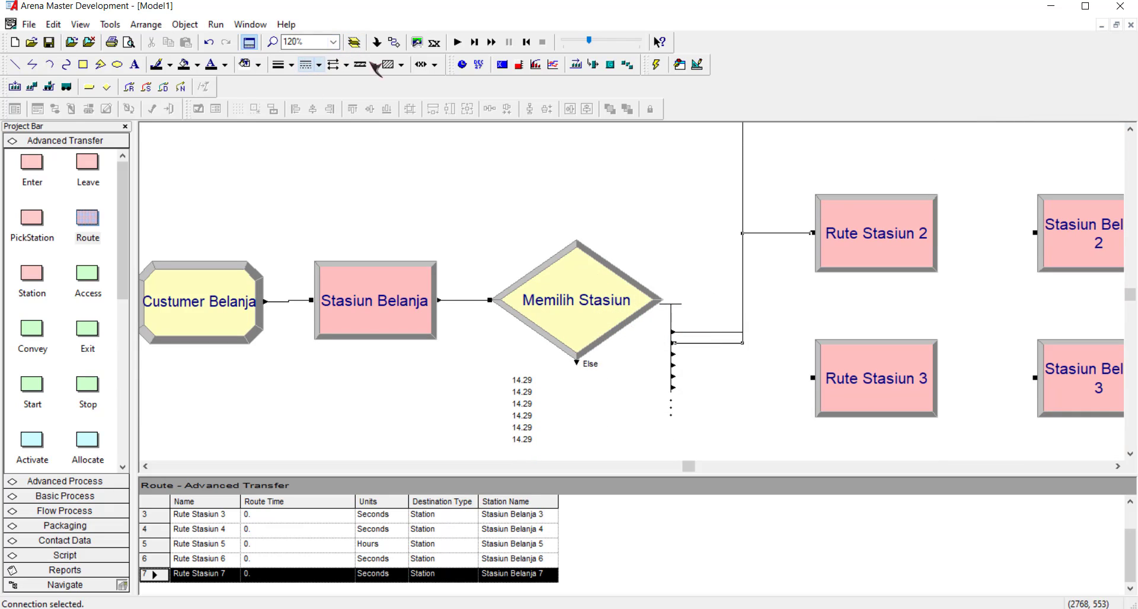
click(394, 42)
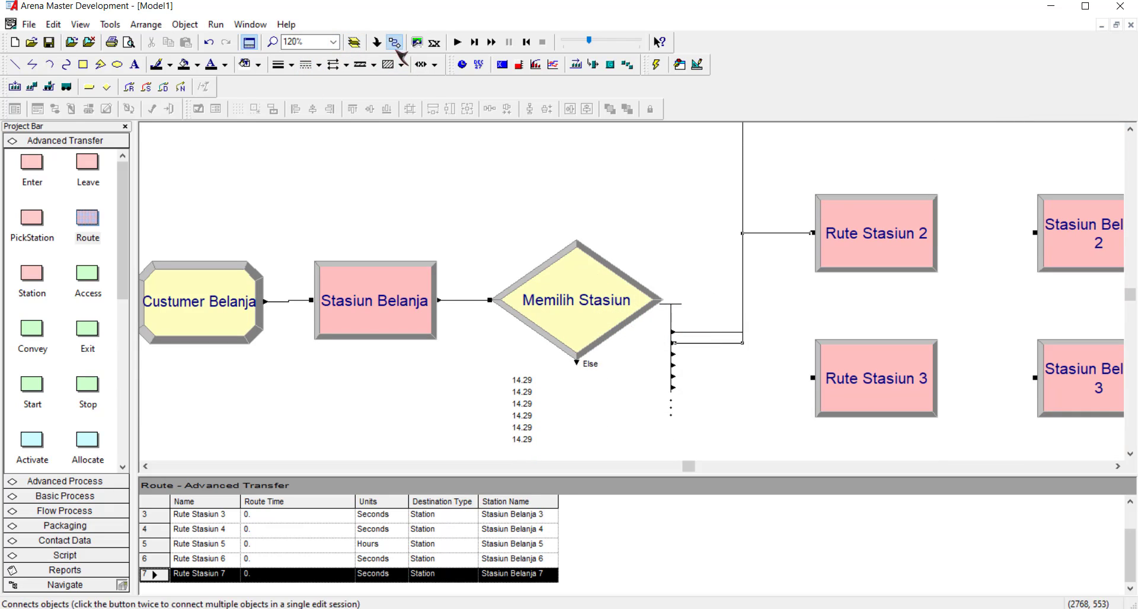
click(673, 354)
click(812, 378)
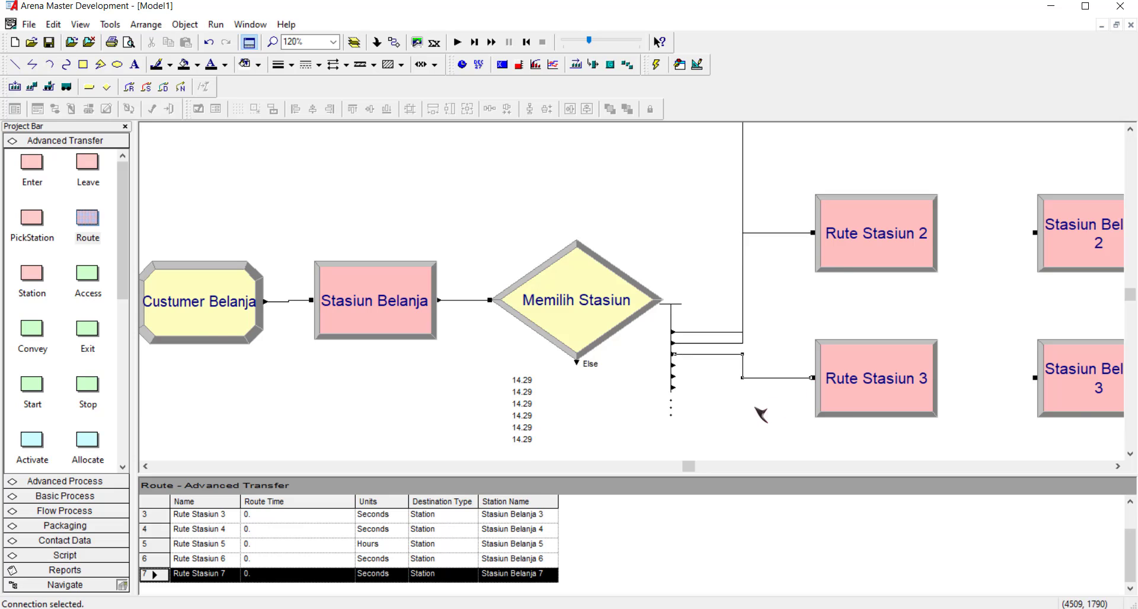
scroll(668, 317, up, 2)
scroll(534, 208, down, 3)
click(395, 44)
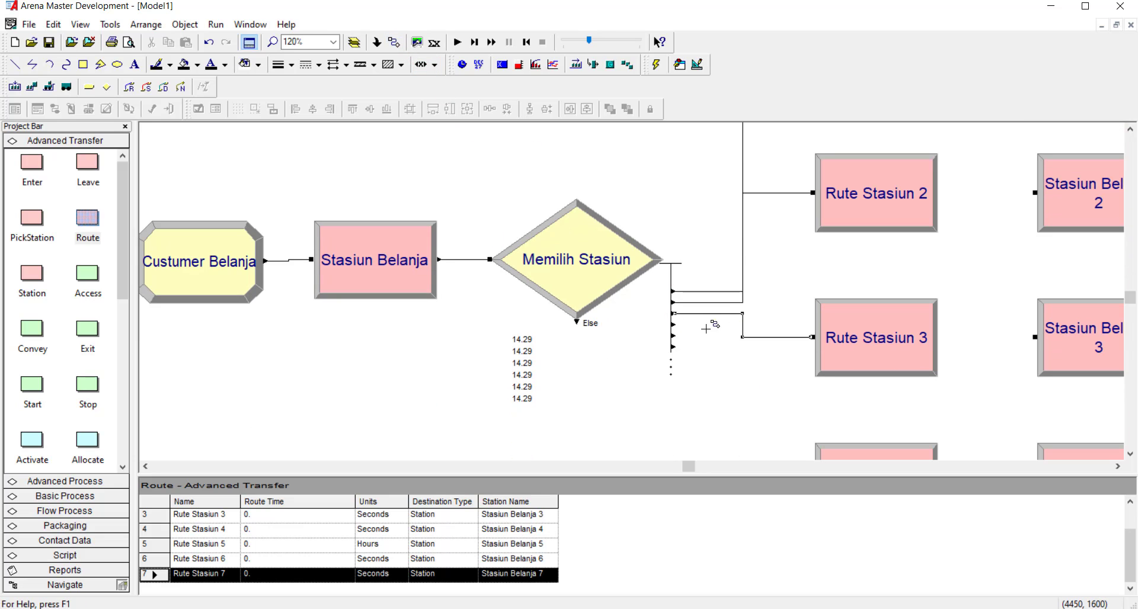
click(674, 324)
scroll(794, 386, down, 2)
scroll(794, 387, down, 3)
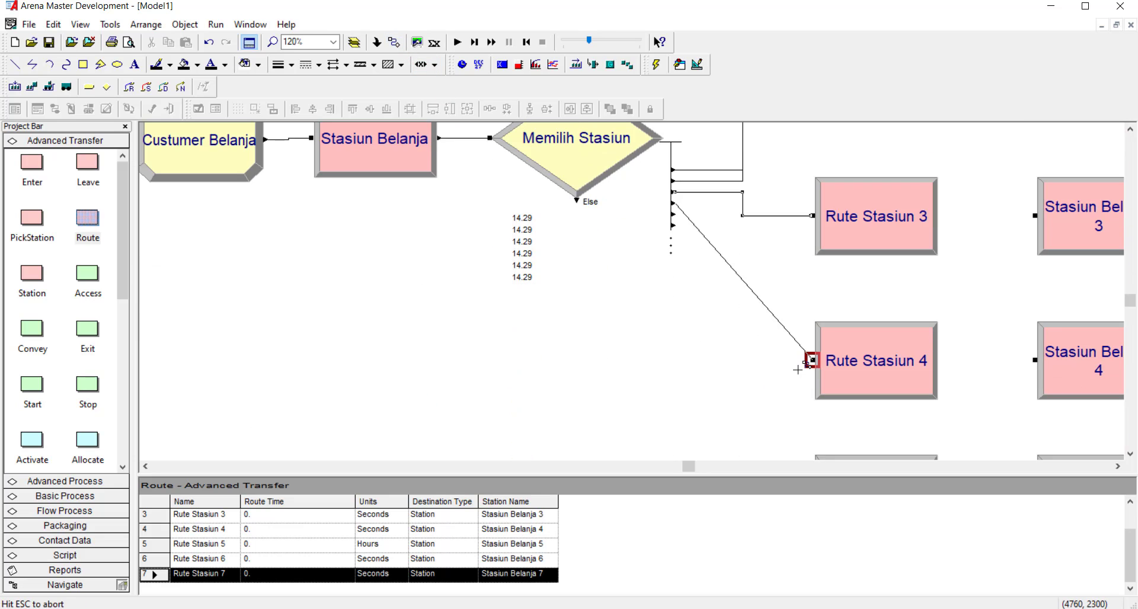
click(811, 360)
Step: Connect the fifth and sixth branch outputs of Memilih Stasiun to Rute Stasiun 5 and Rute Stasiun 6 respectively
click(394, 42)
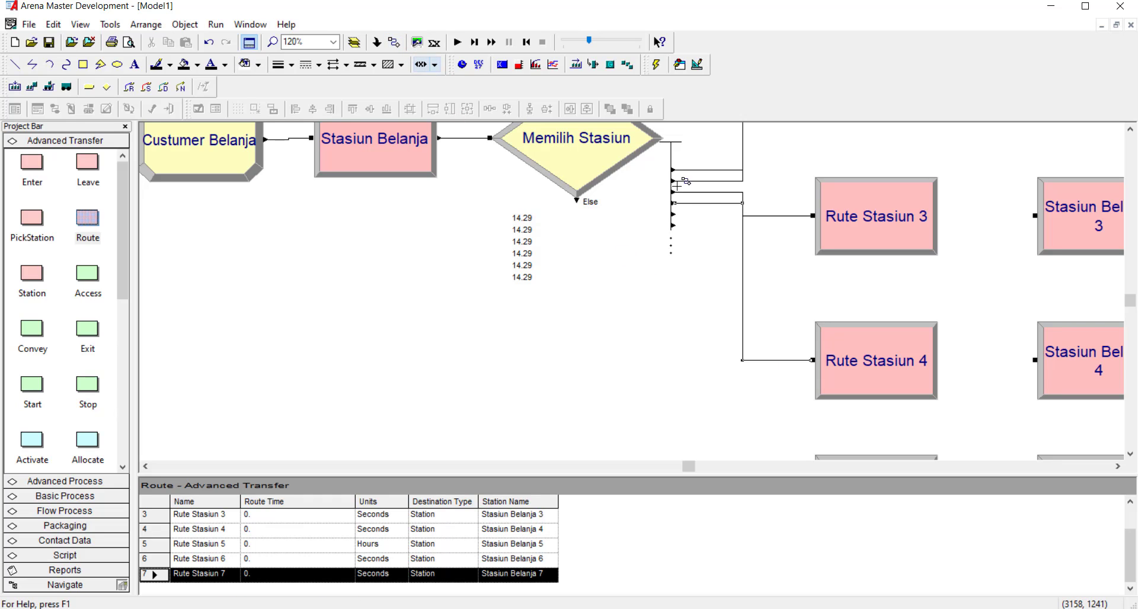
click(673, 214)
scroll(803, 396, down, 3)
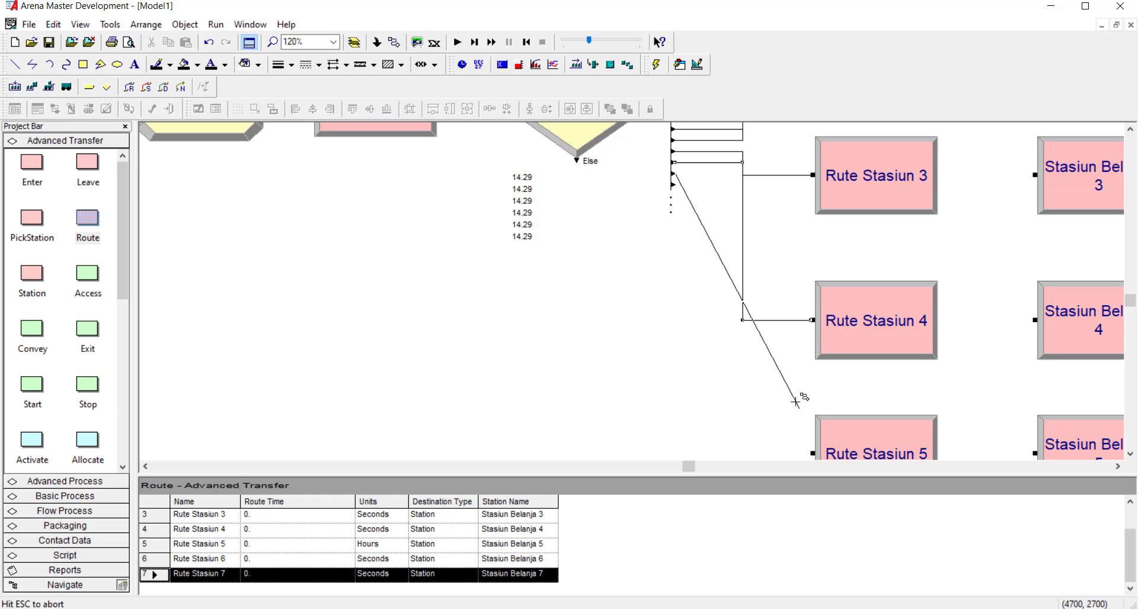
click(813, 409)
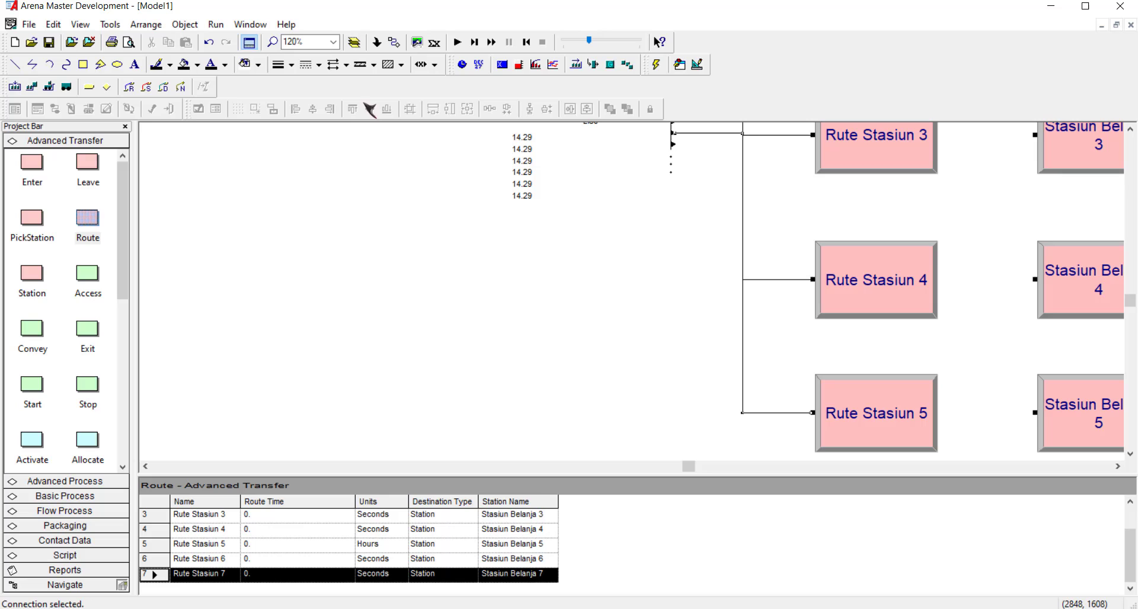
click(394, 43)
click(674, 142)
scroll(788, 368, down, 4)
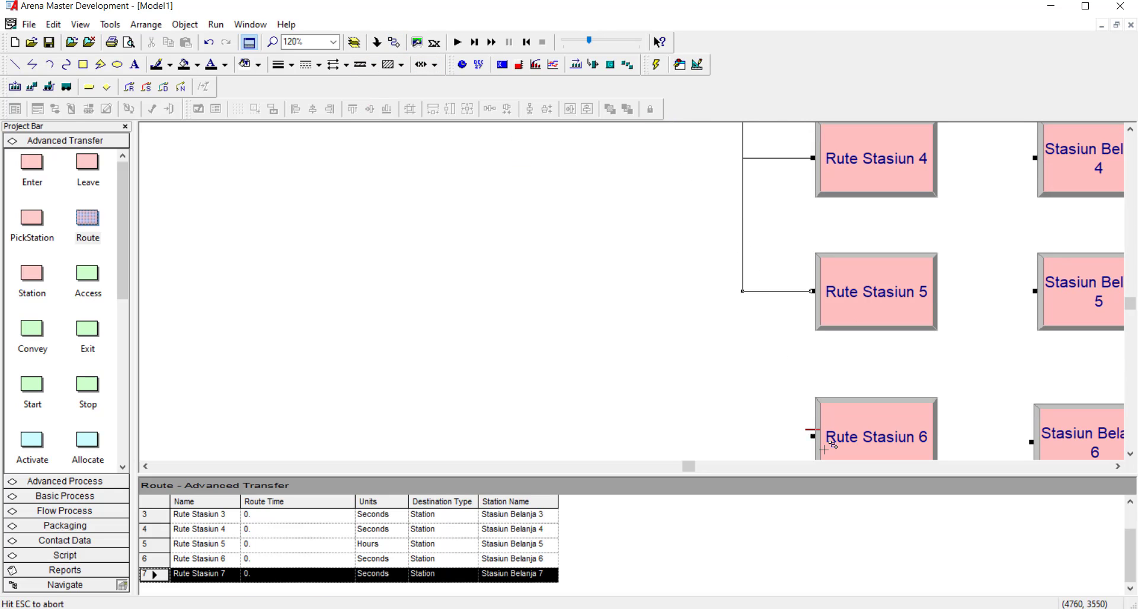
click(812, 437)
Step: Connect the Else output of Memilih Stasiun to Rute Stasiun 7
scroll(685, 288, down, 2)
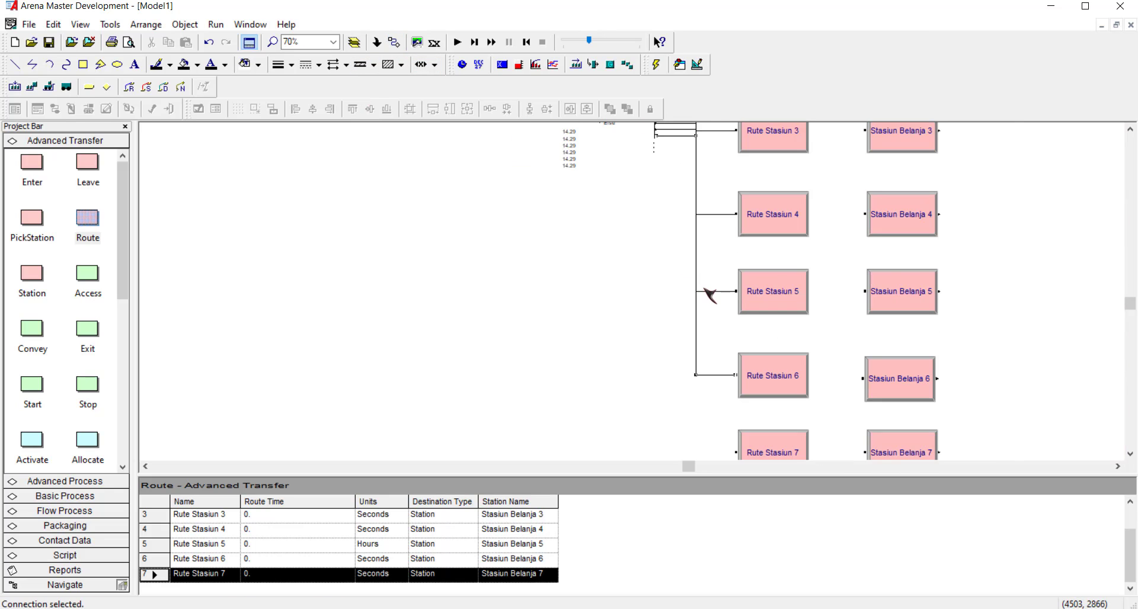
scroll(705, 291, up, 6)
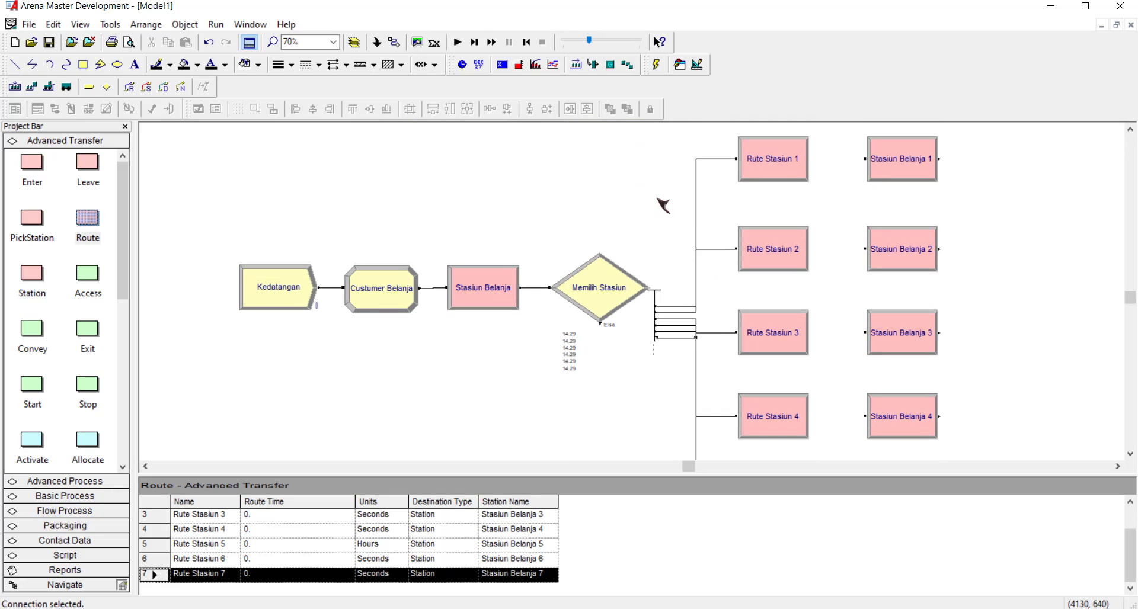
scroll(771, 184, down, 1)
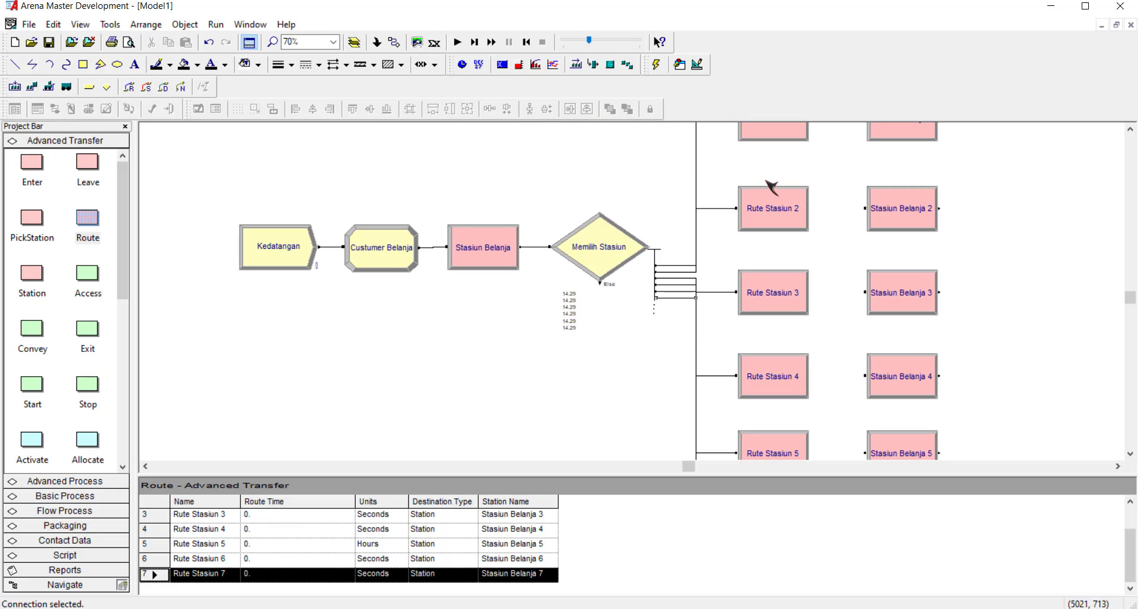
scroll(770, 189, down, 3)
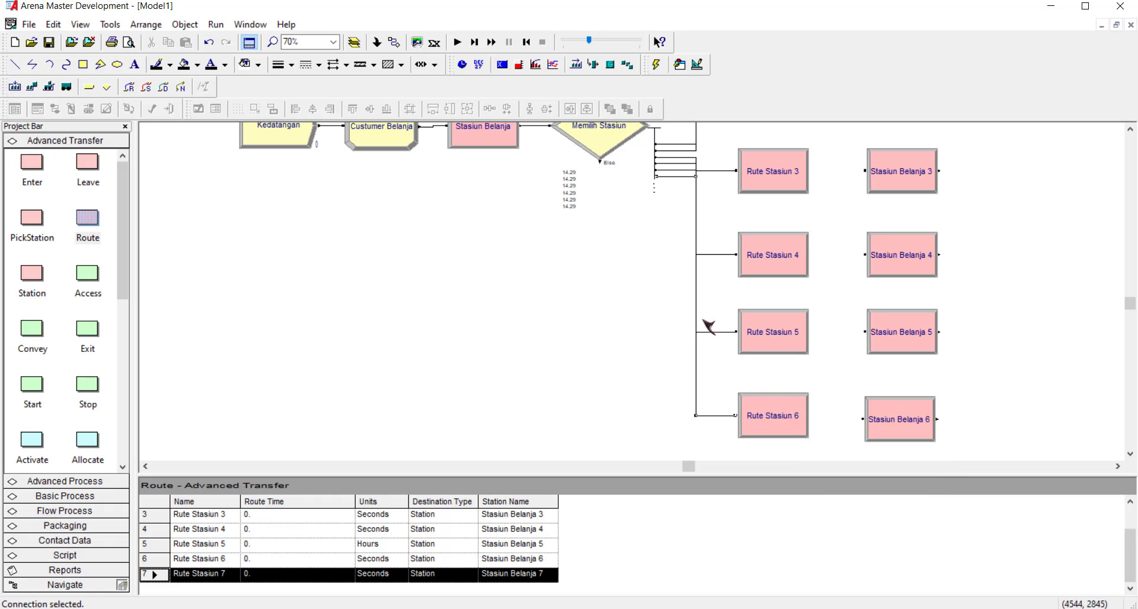
click(393, 42)
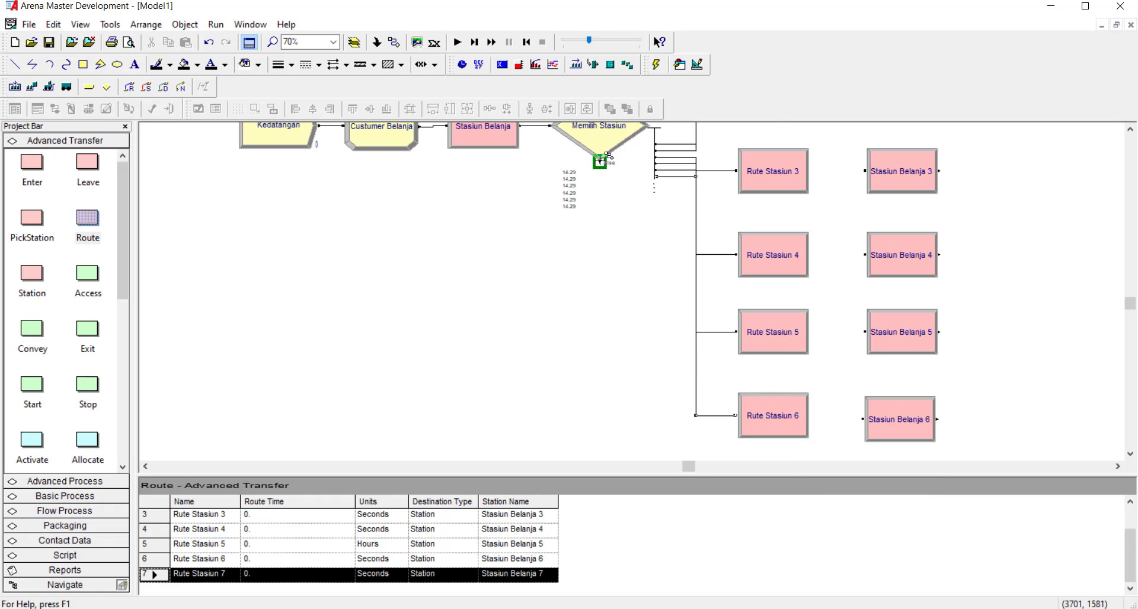
click(593, 170)
scroll(655, 237, down, 3)
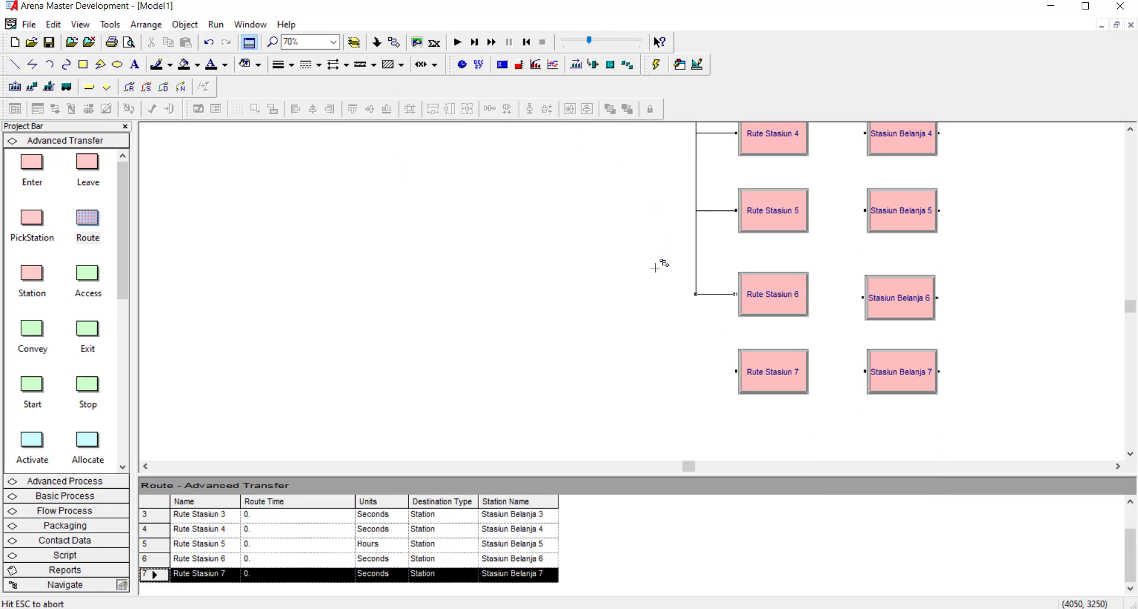
click(736, 371)
Step: Review the route time, units and destination settings of Rute Stasiun 1, leaving them as they are
scroll(652, 343, up, 6)
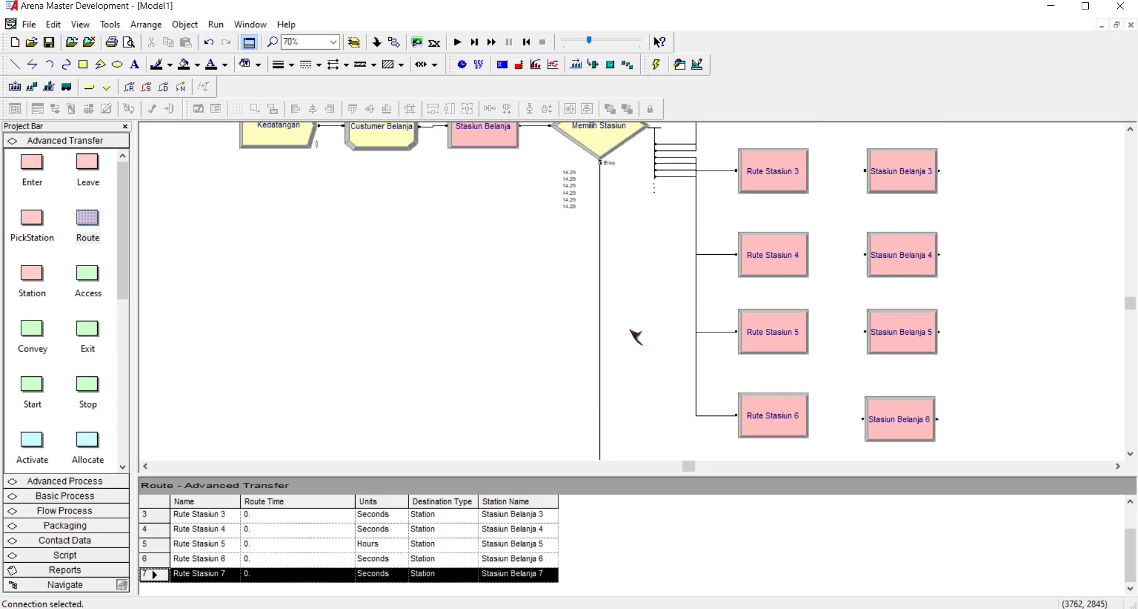
scroll(667, 291, up, 2)
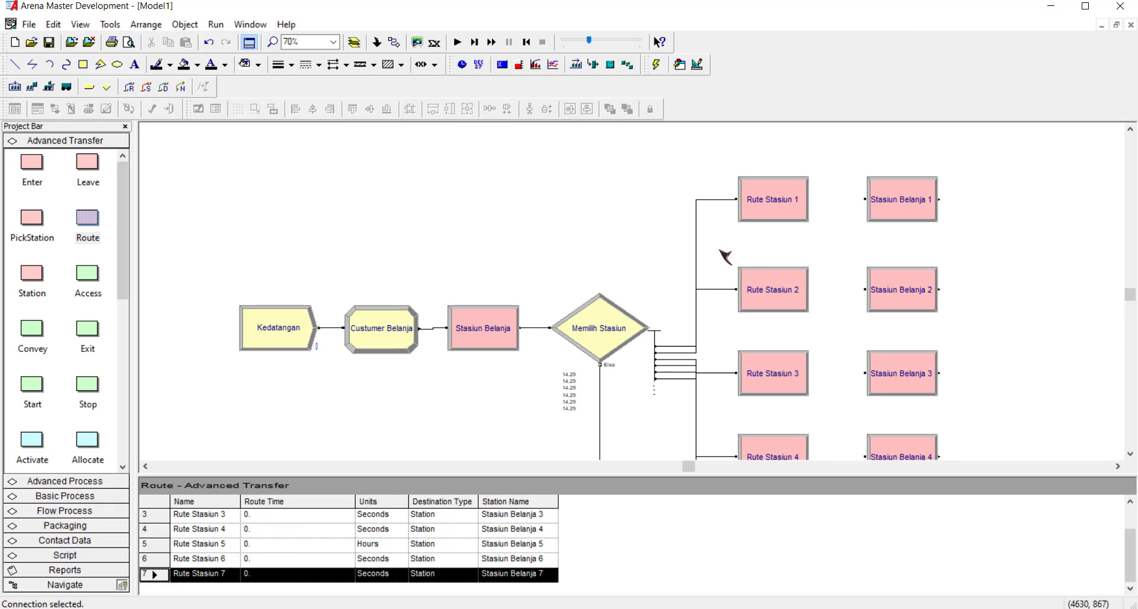
double_click(770, 208)
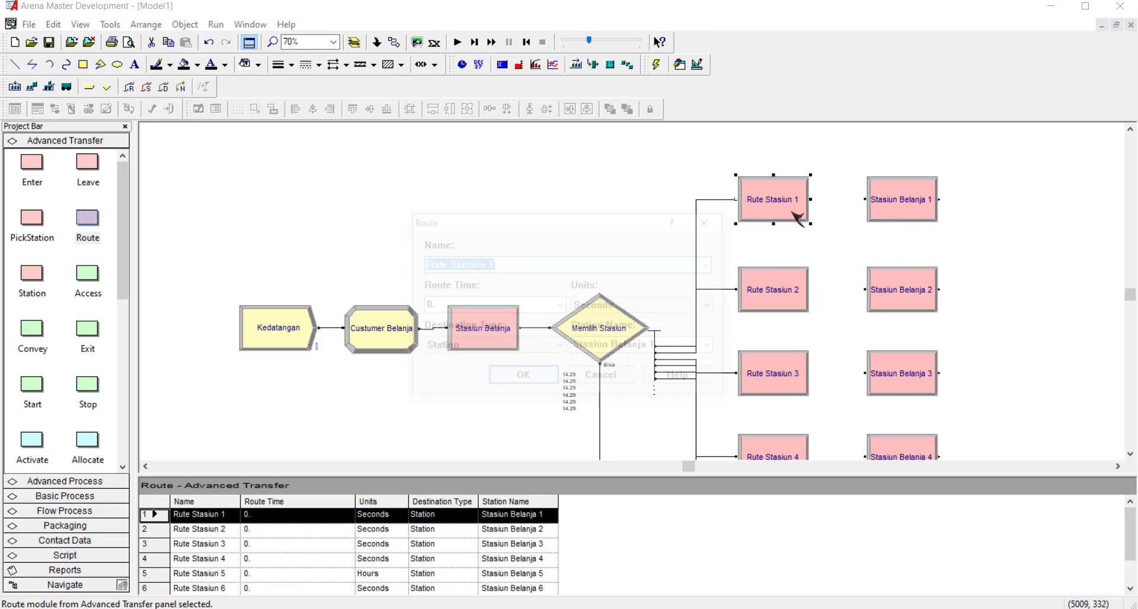
drag(649, 224, 487, 229)
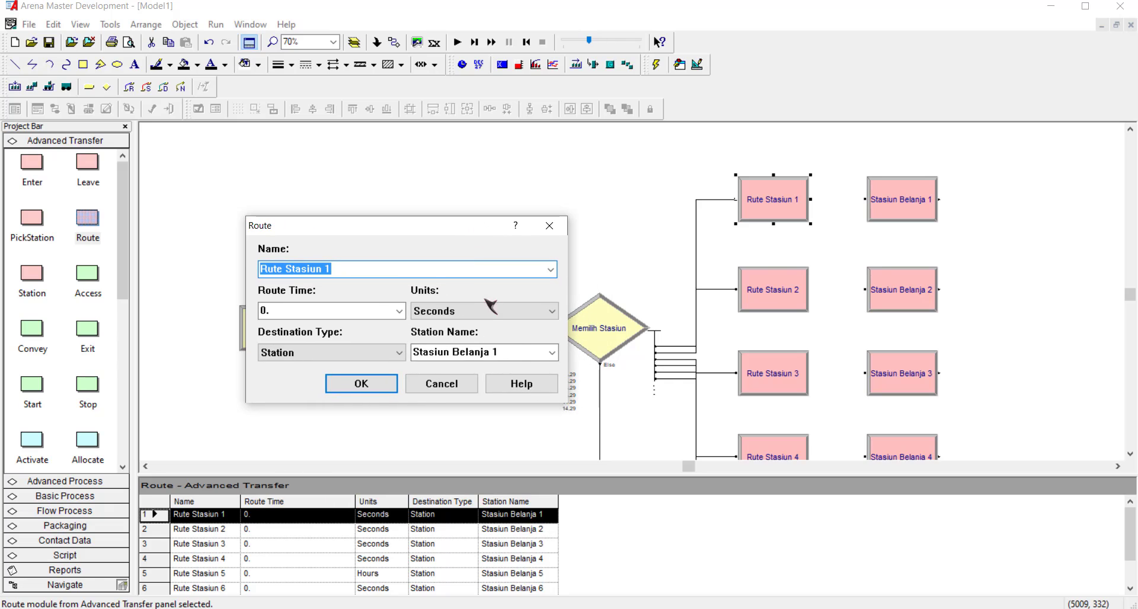
click(361, 384)
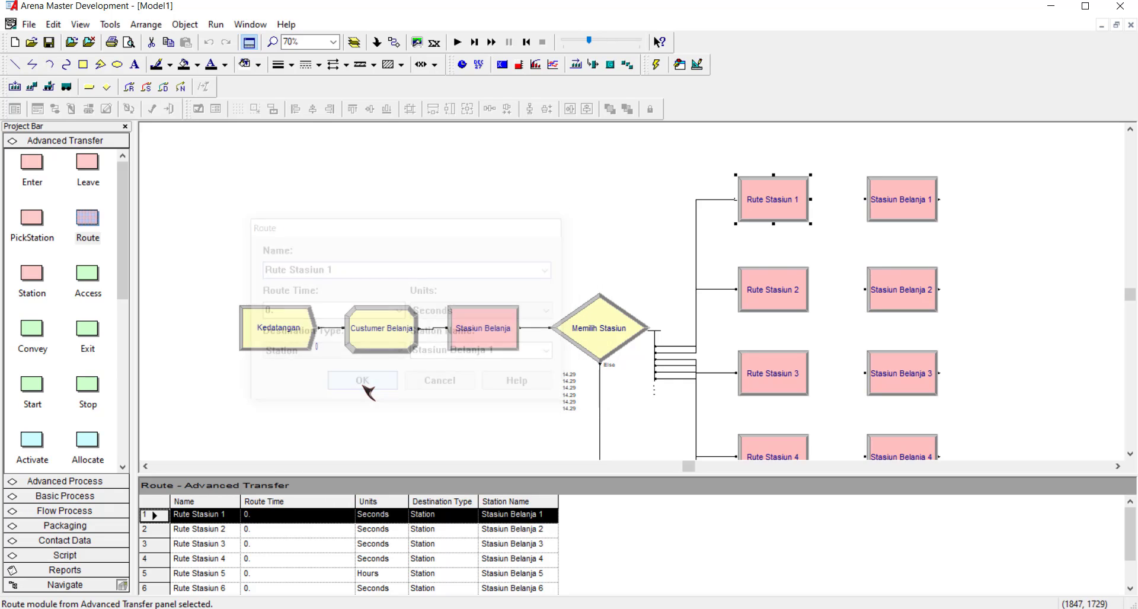
click(670, 213)
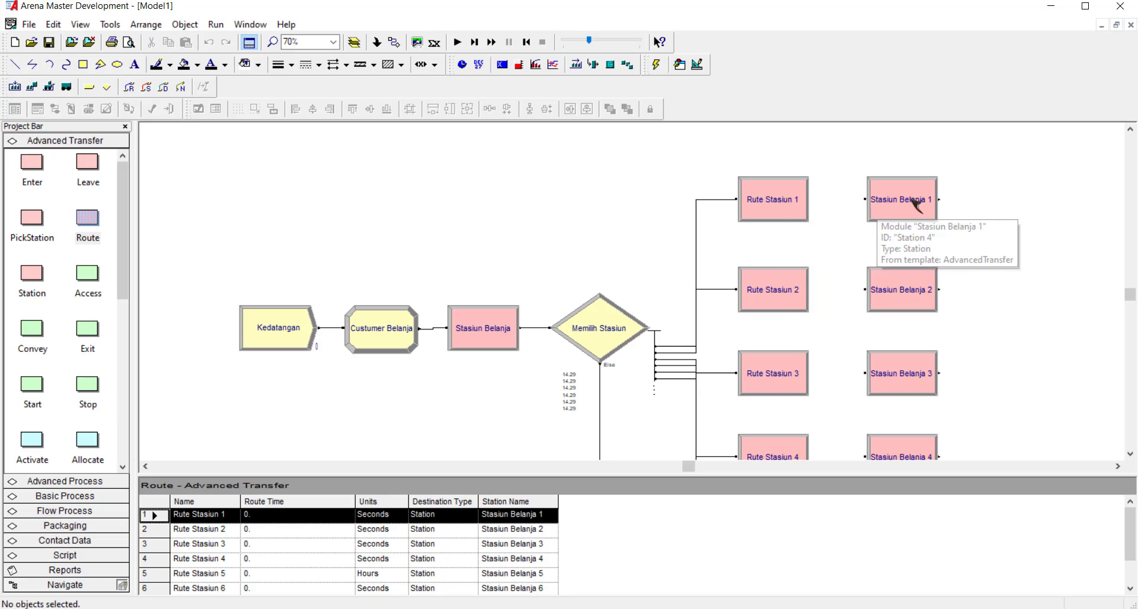
Step: Add a Route module to the model in the empty area beside Stasiun Belanja 2 and Stasiun Belanja 3
key(Right)
key(Right)
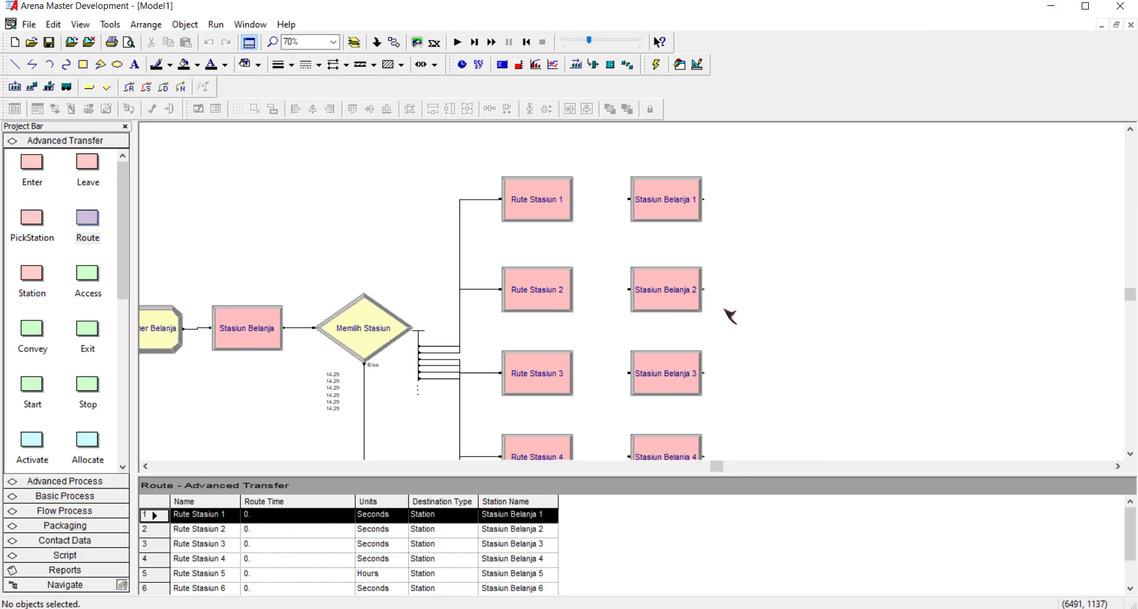
key(minus)
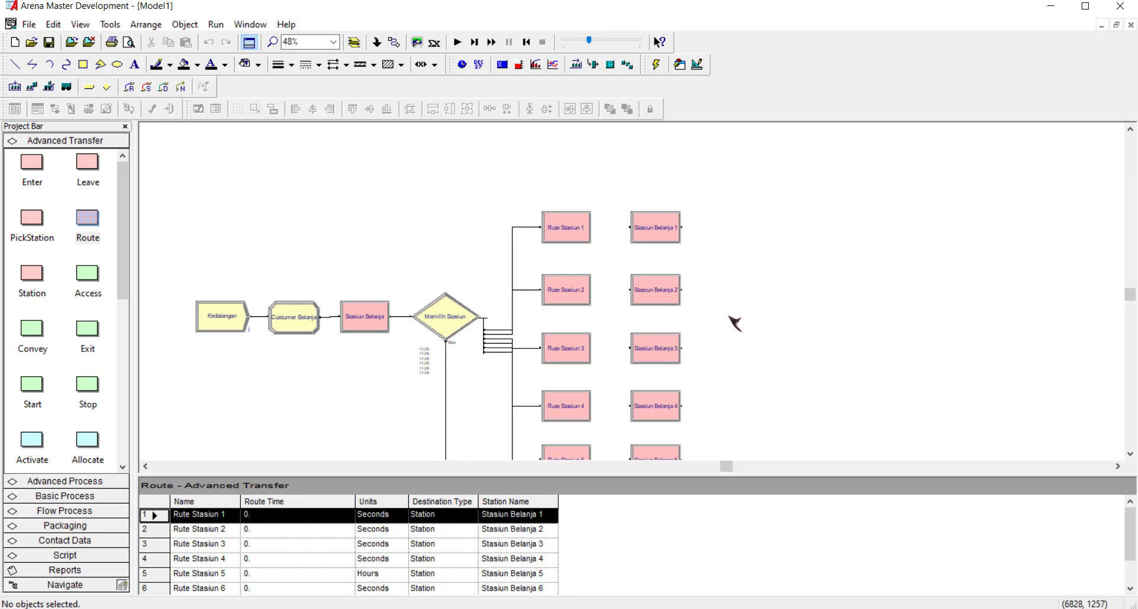
key(plus)
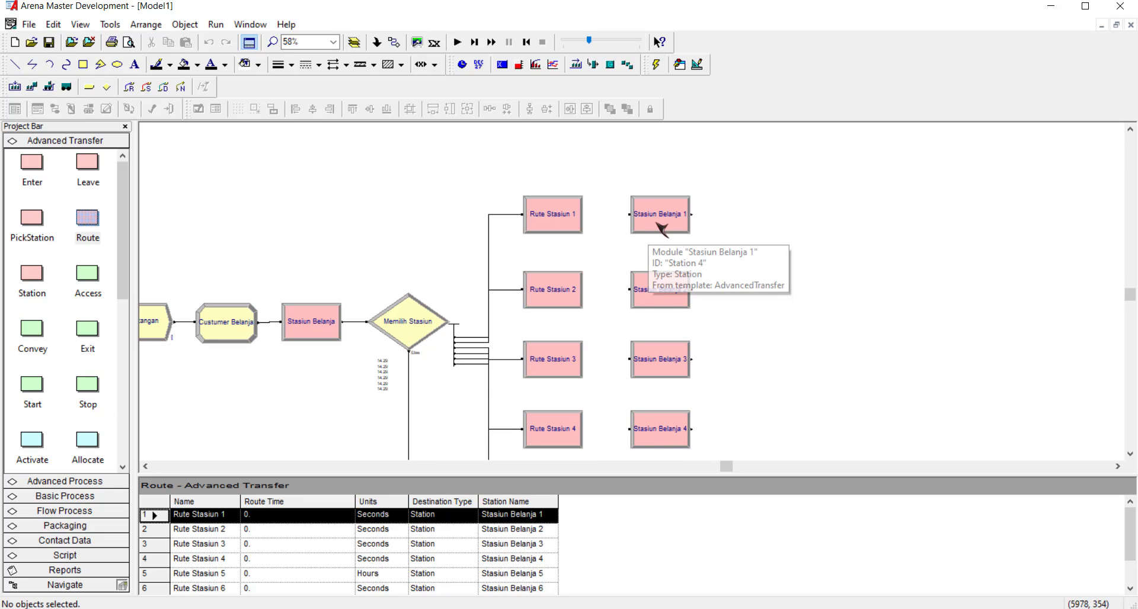
scroll(664, 226, down, 1)
scroll(670, 214, down, 4)
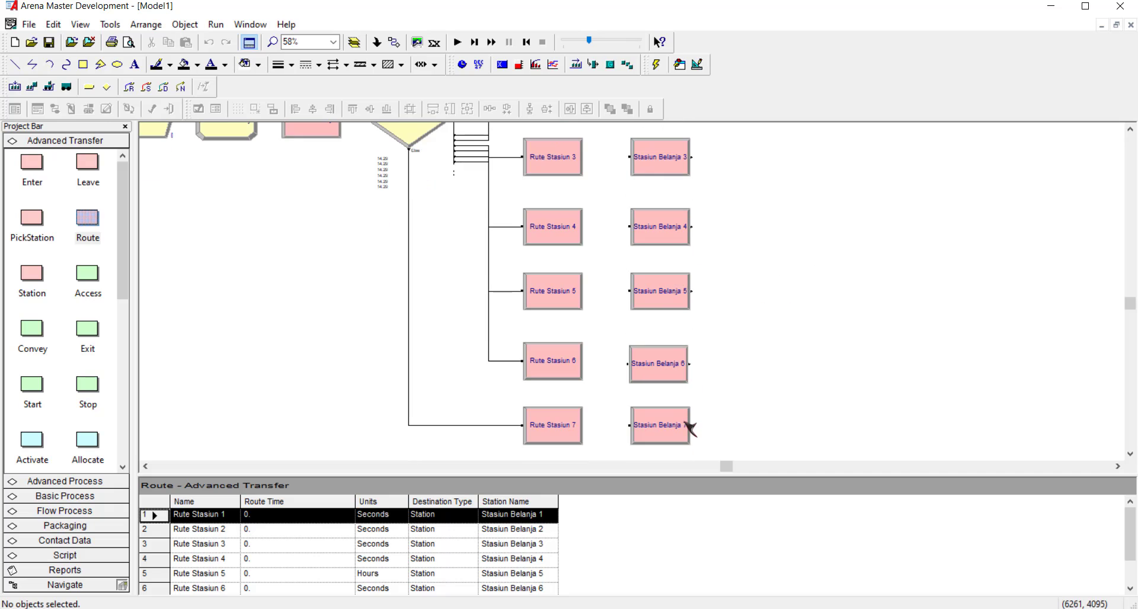
scroll(687, 415, up, 5)
scroll(694, 356, down, 2)
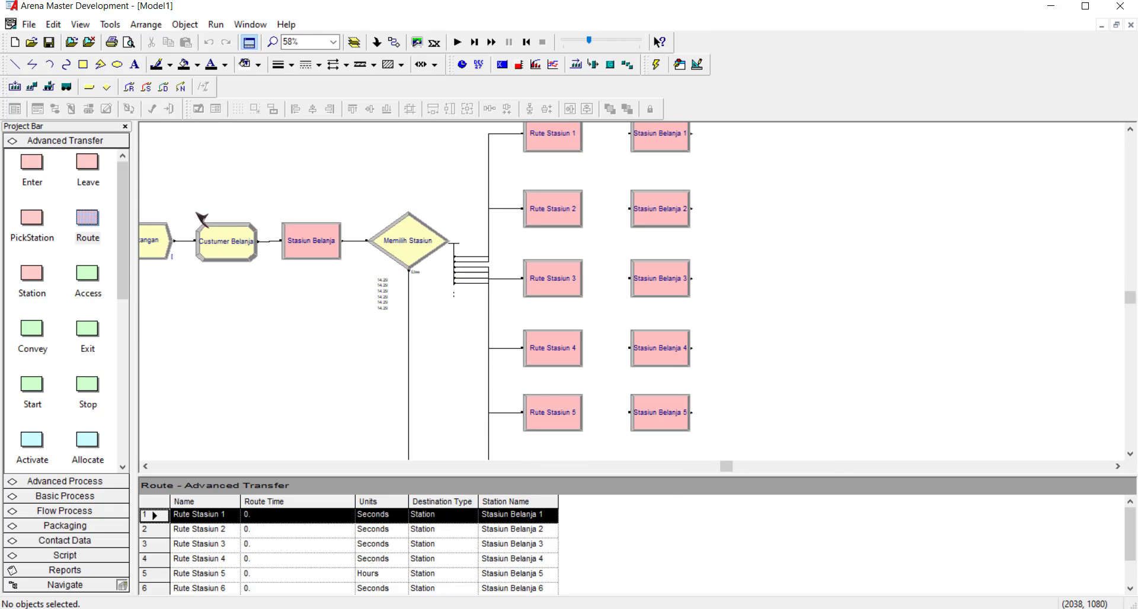
drag(347, 280, 723, 242)
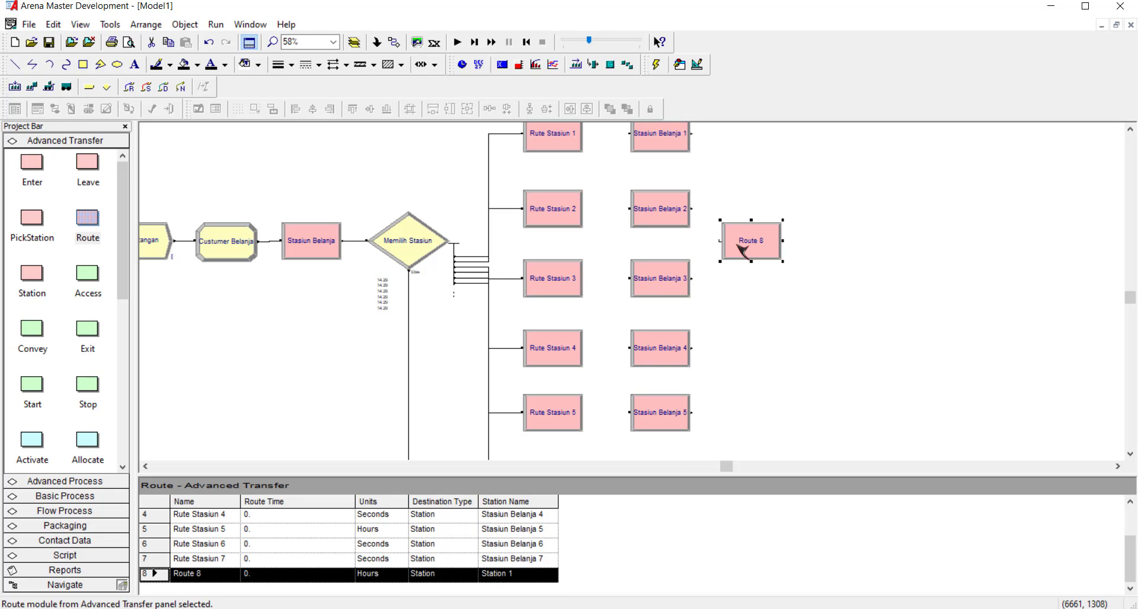
Step: Name the new route module Rute Kasir and set its units to Seconds
double_click(748, 241)
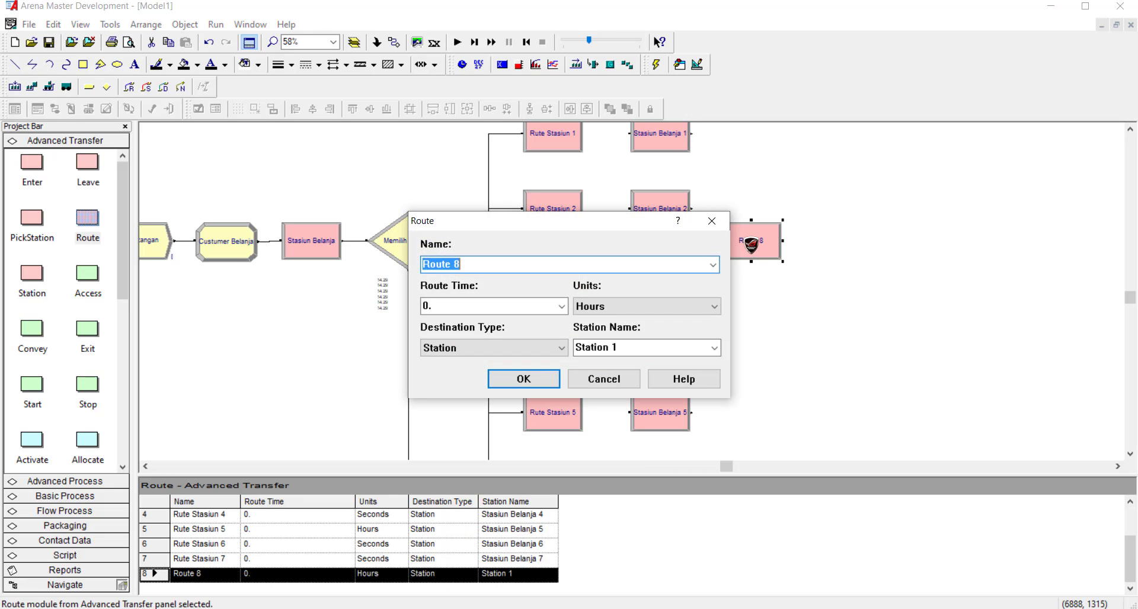
text(R)
click(669, 307)
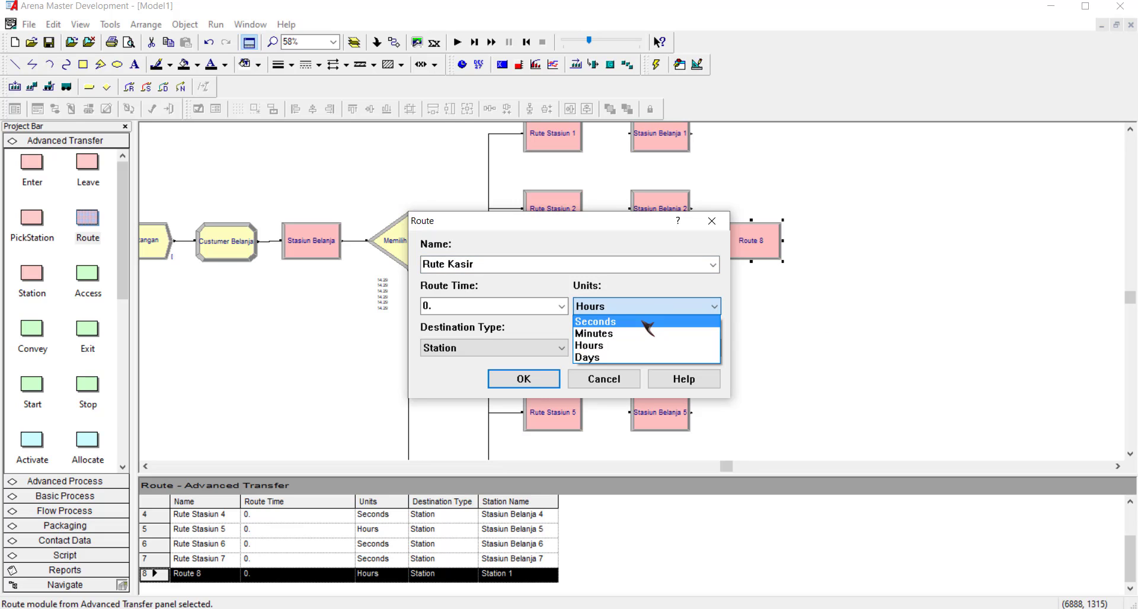
click(648, 321)
click(714, 349)
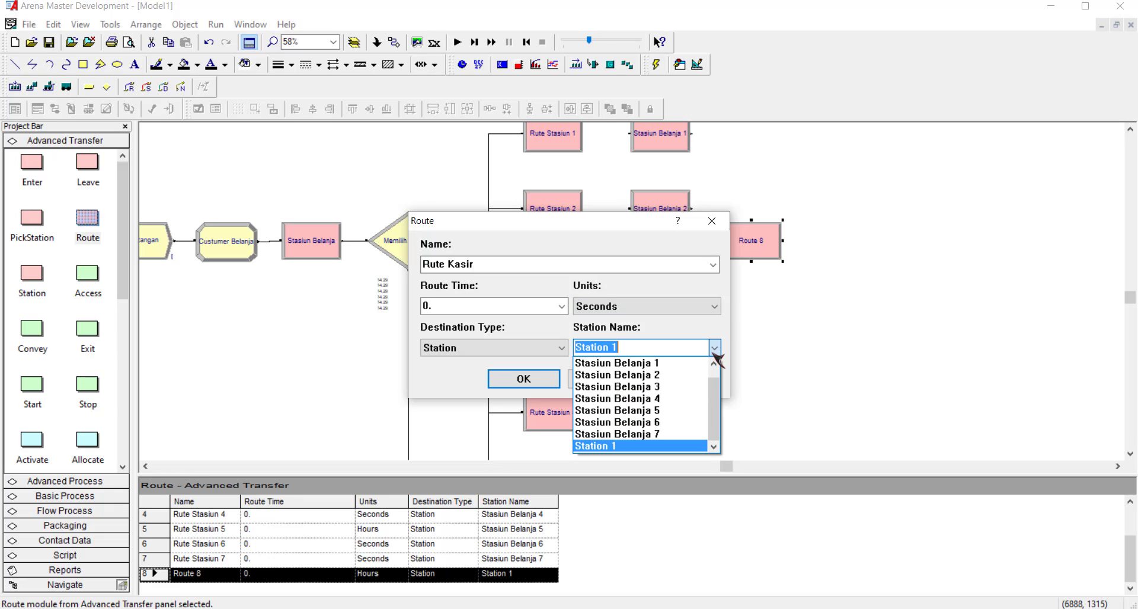
click(714, 350)
click(537, 379)
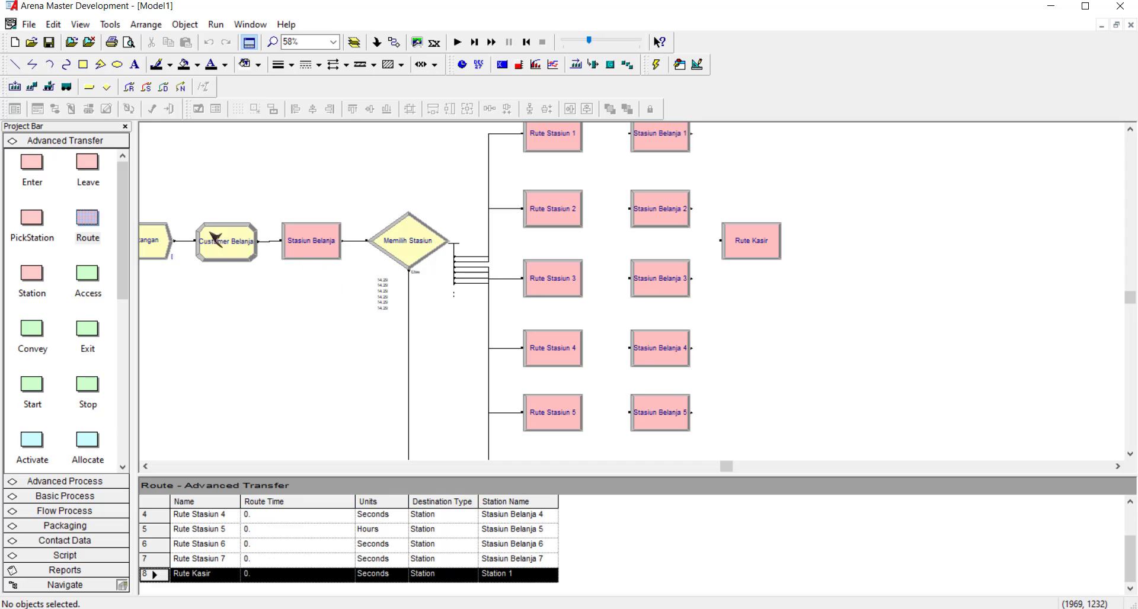
Step: Add a Station module beside Rute Kasir, using Stasiun Kasir as both its module name and station name
drag(32, 274, 808, 240)
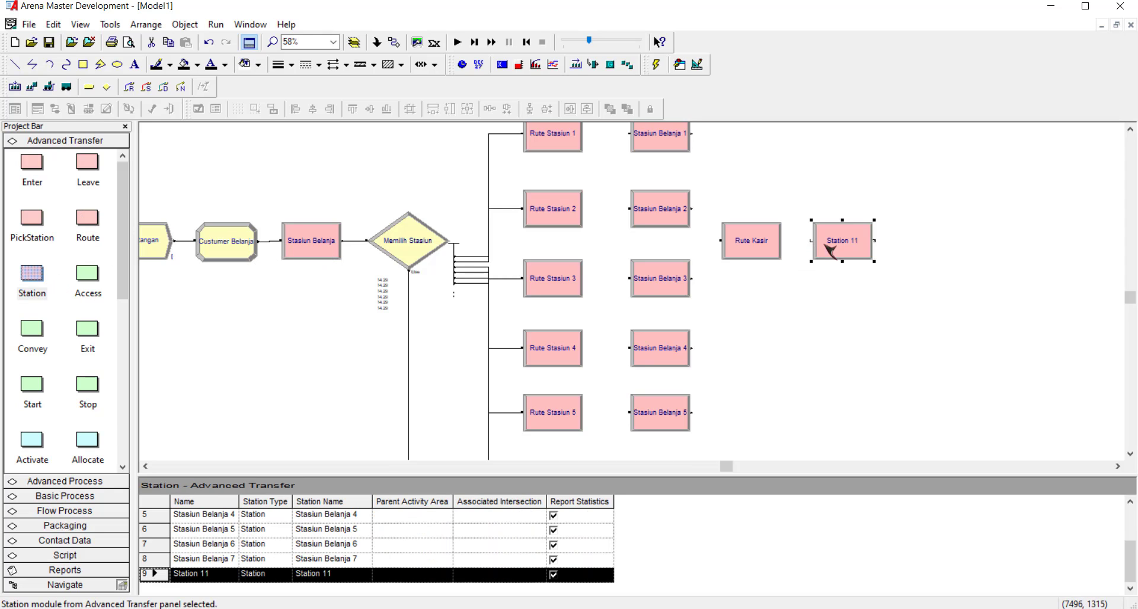
double_click(842, 241)
text(Stasiun Kasir)
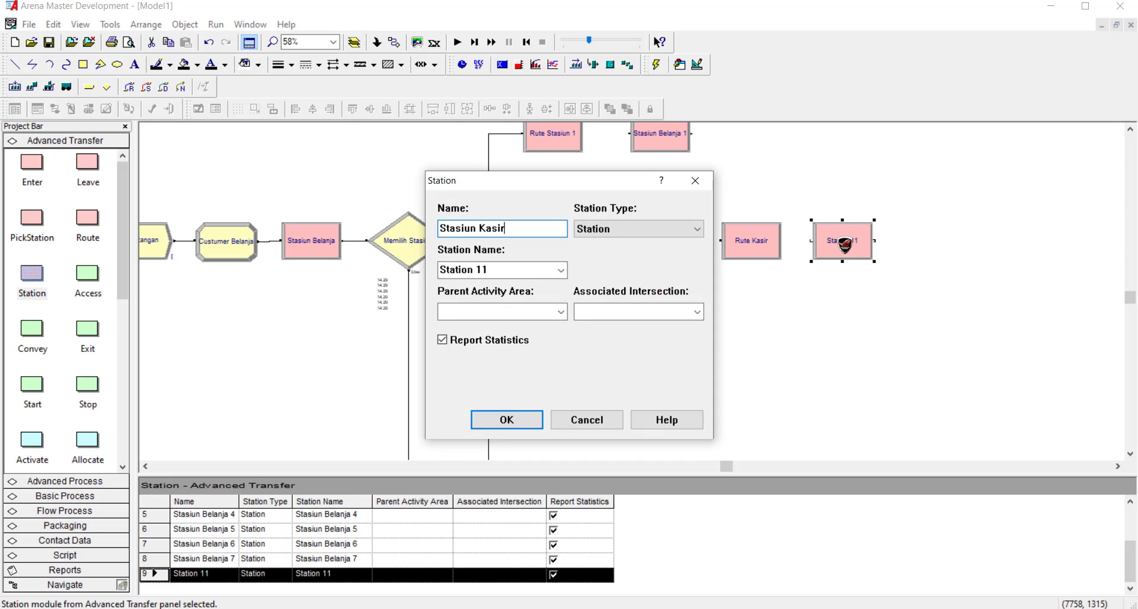
click(528, 270)
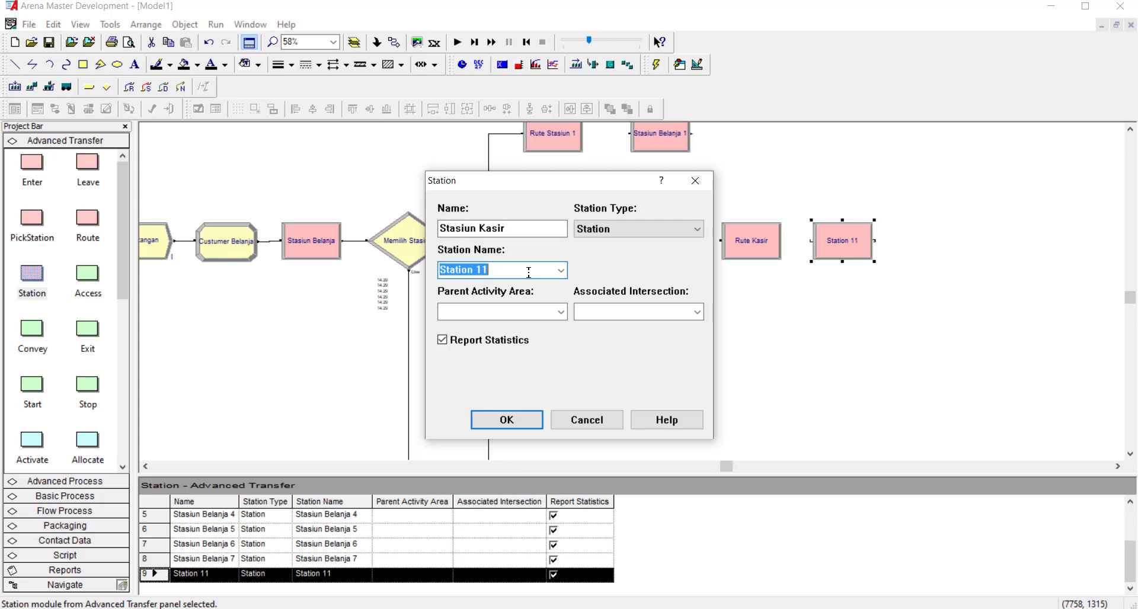
text(S)
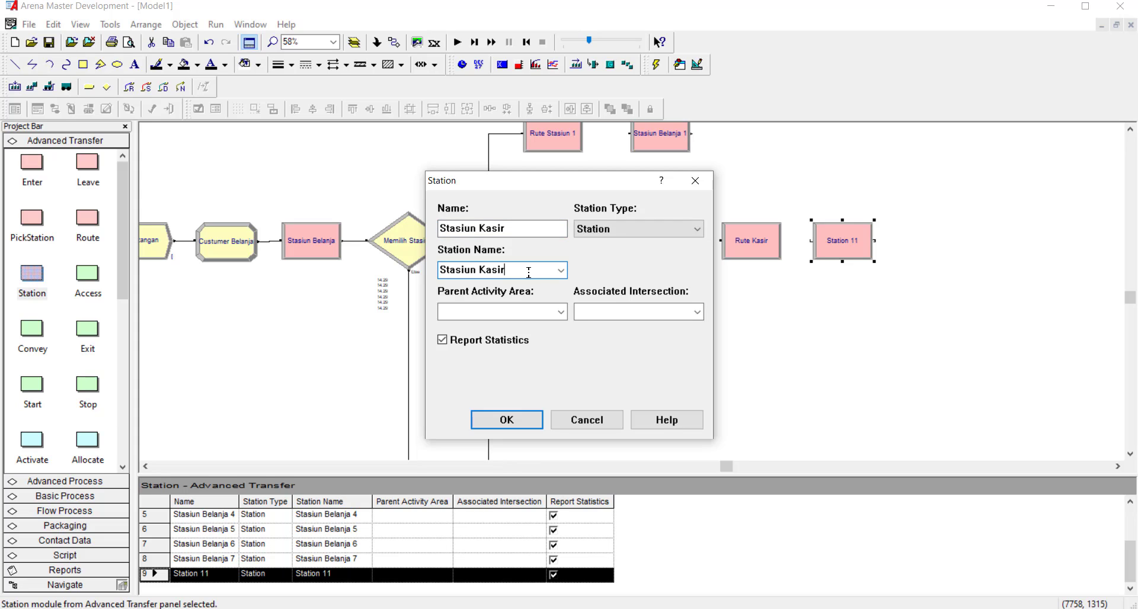
click(507, 419)
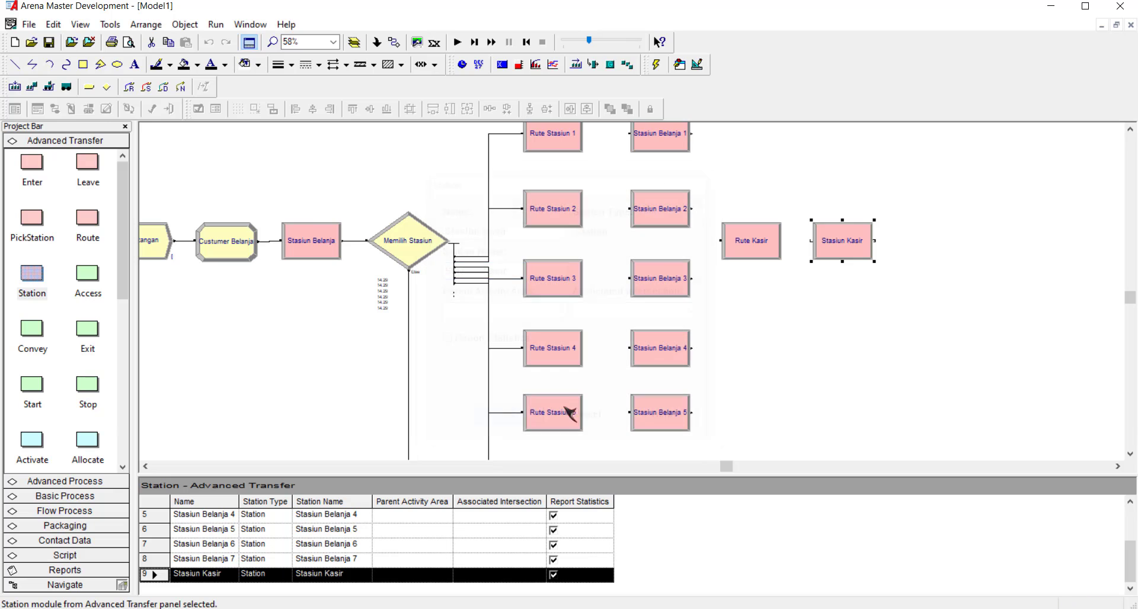
Step: Set the destination station of Rute Kasir to Stasiun Kasir
double_click(765, 251)
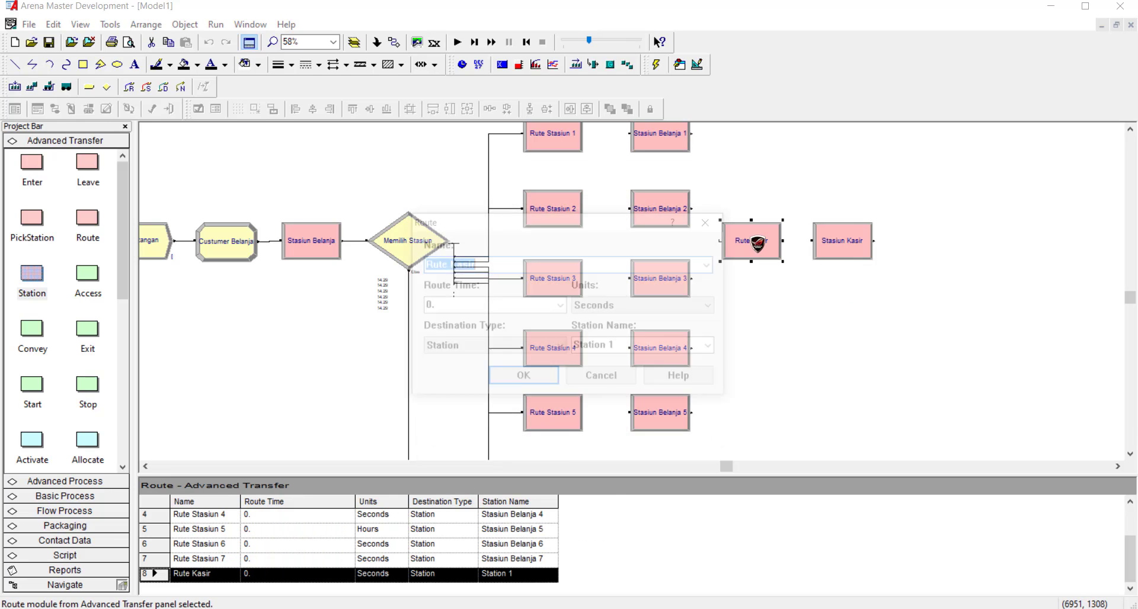
click(716, 348)
click(657, 438)
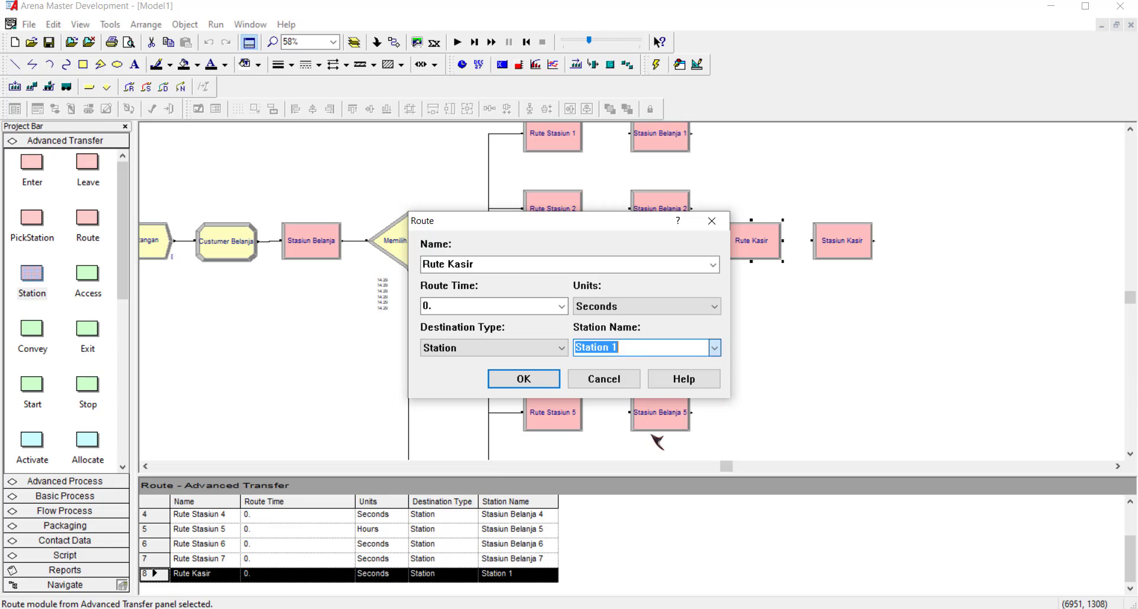
click(536, 377)
click(808, 371)
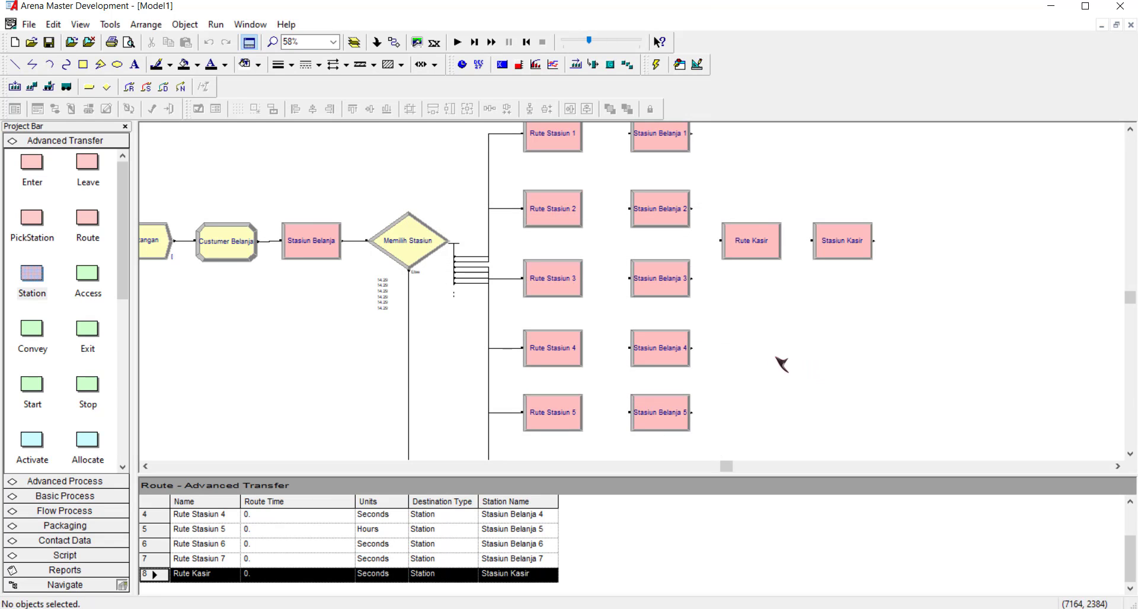
Step: Add a Process module to the model beside Stasiun Kasir
scroll(739, 343, right, 3)
key(minus)
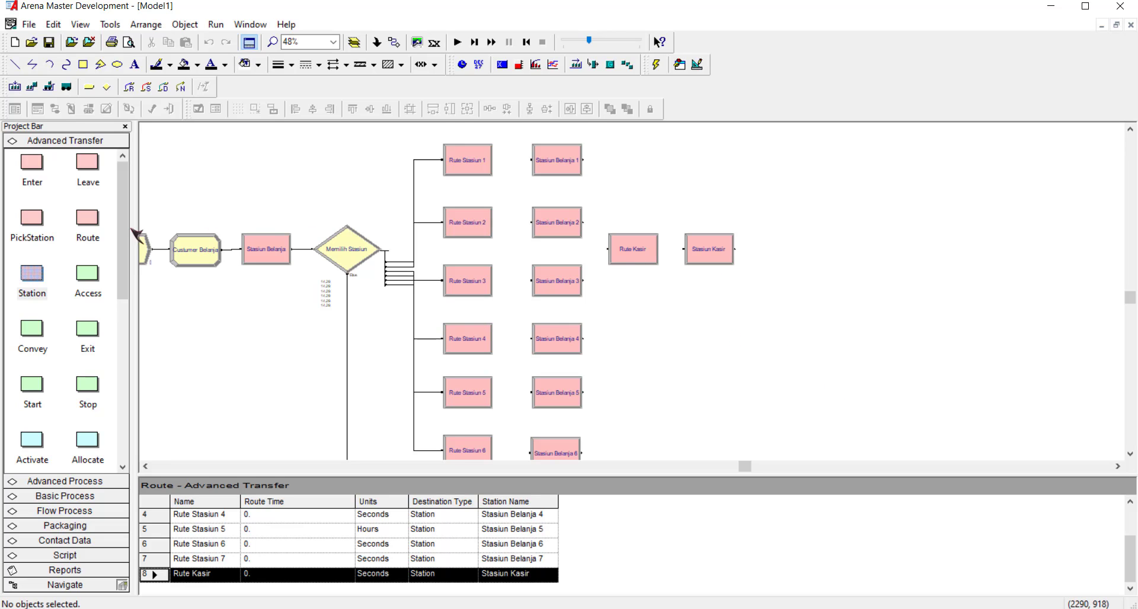
click(93, 497)
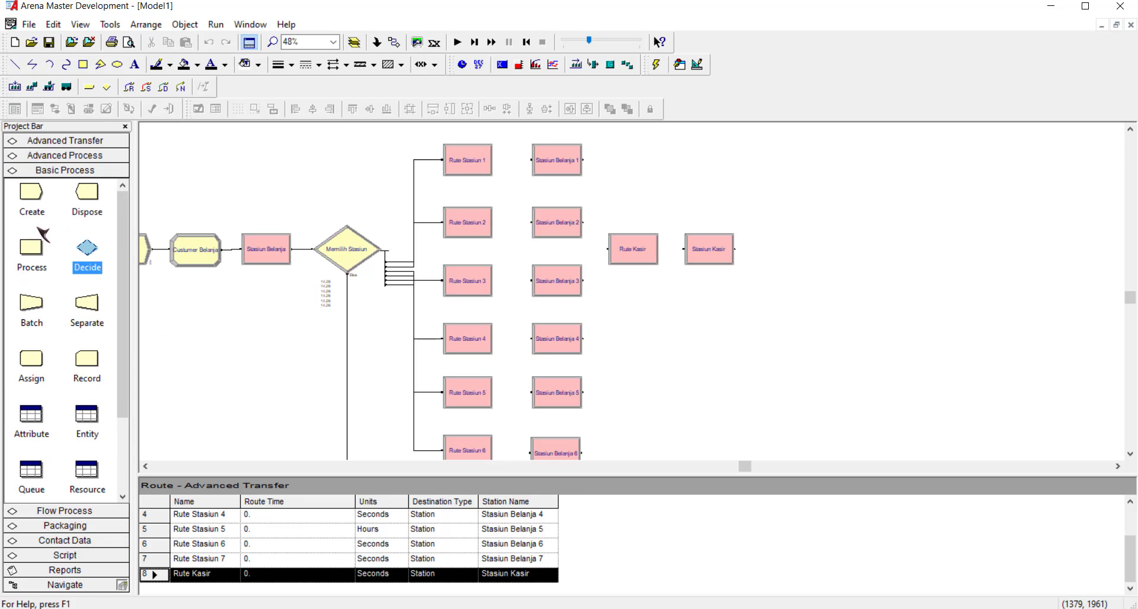
drag(30, 249, 591, 249)
drag(745, 252, 784, 251)
click(784, 251)
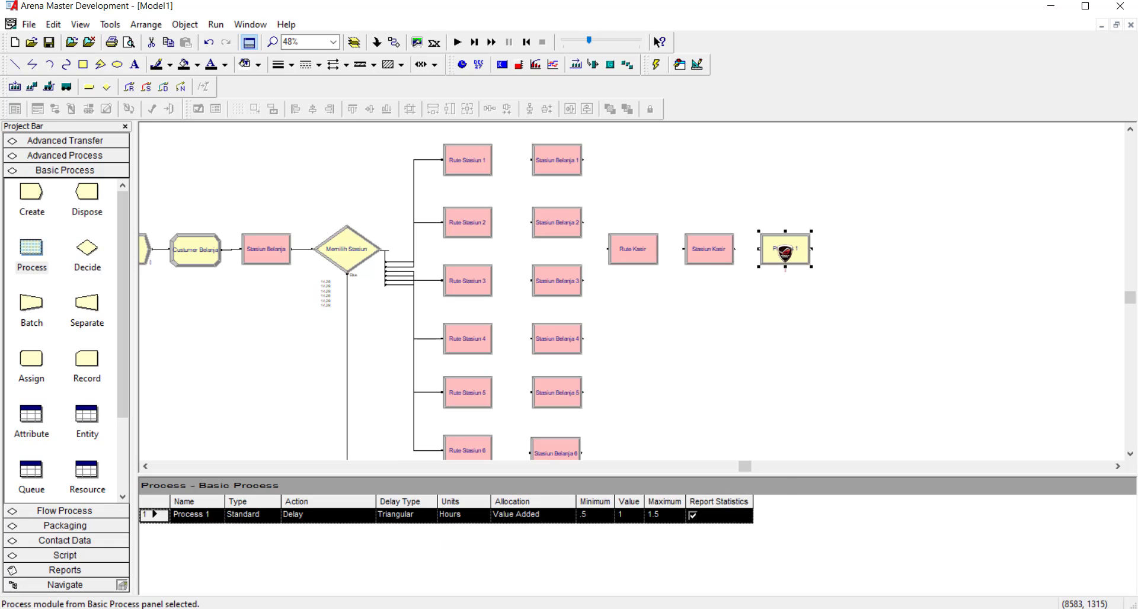
Step: Name the new process Kasir, keep its type Standard, and set its action to Seize Delay Release
double_click(787, 252)
text(Kasir)
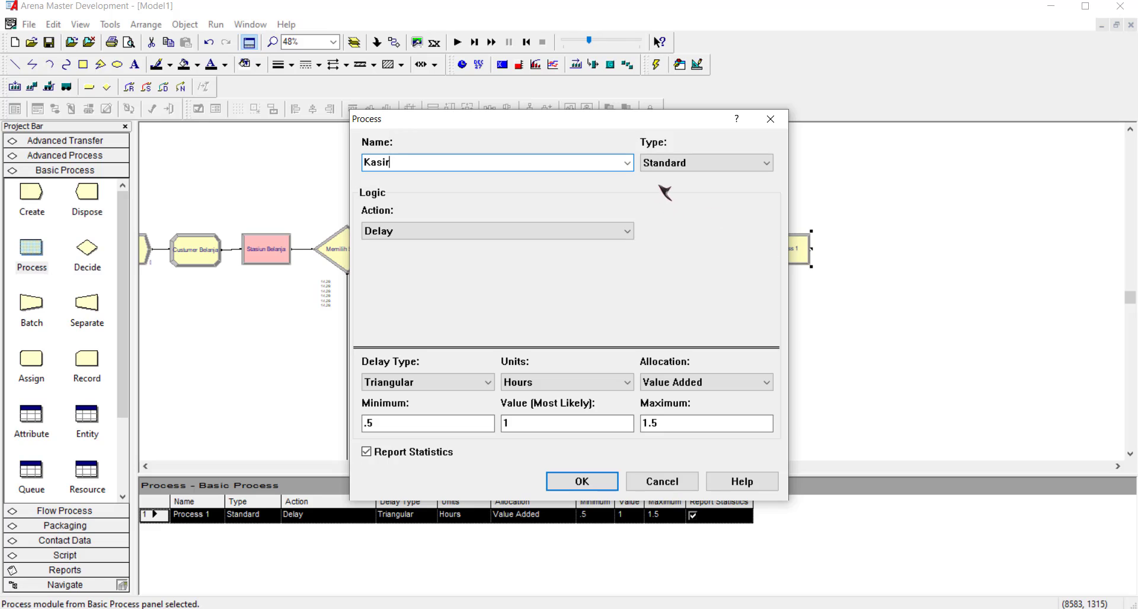
click(663, 163)
click(652, 176)
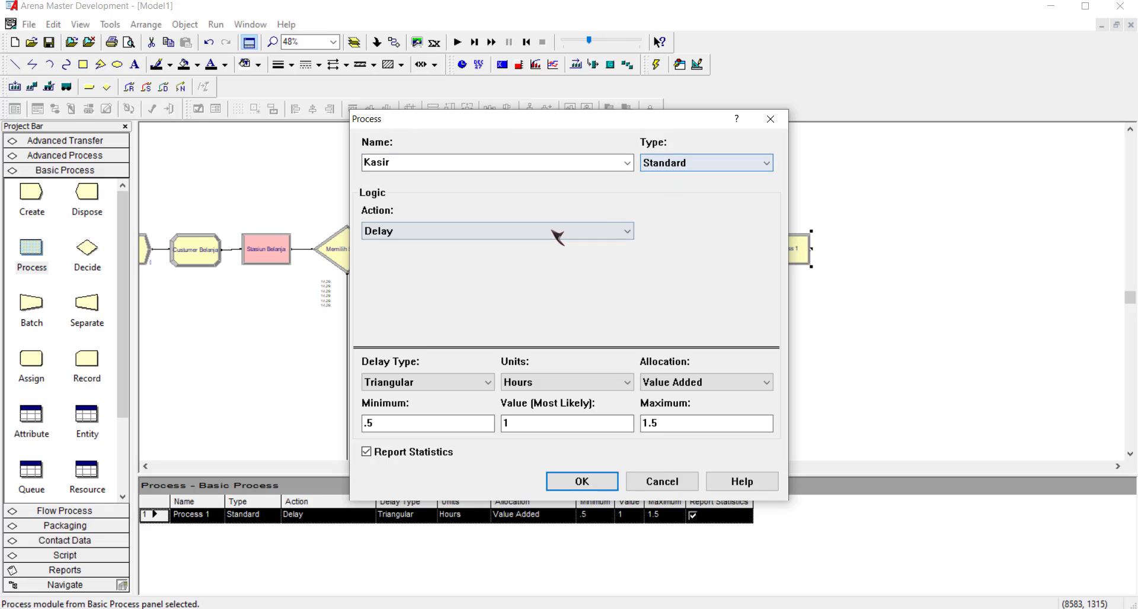
click(557, 231)
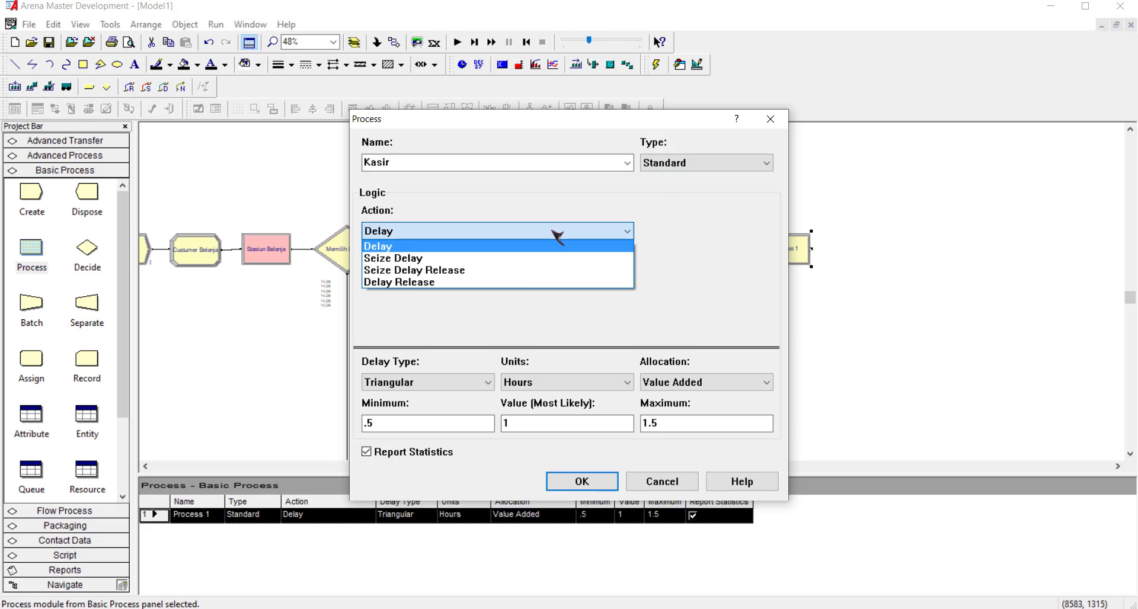
click(521, 270)
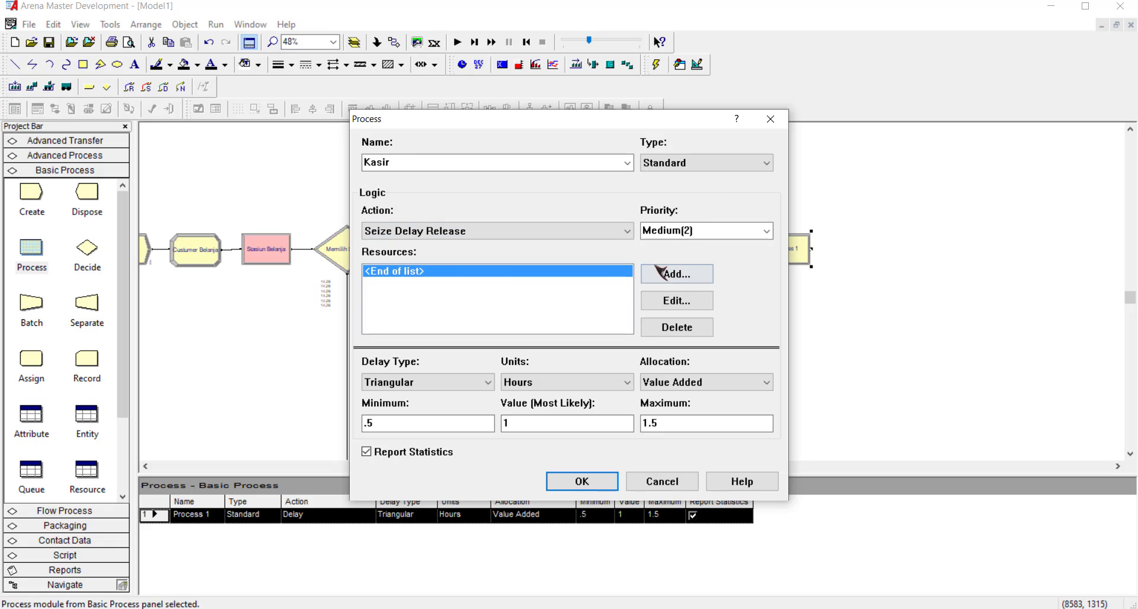
Step: Add a resource named Pegawai 1 with quantity 1 to the Kasir process
click(681, 274)
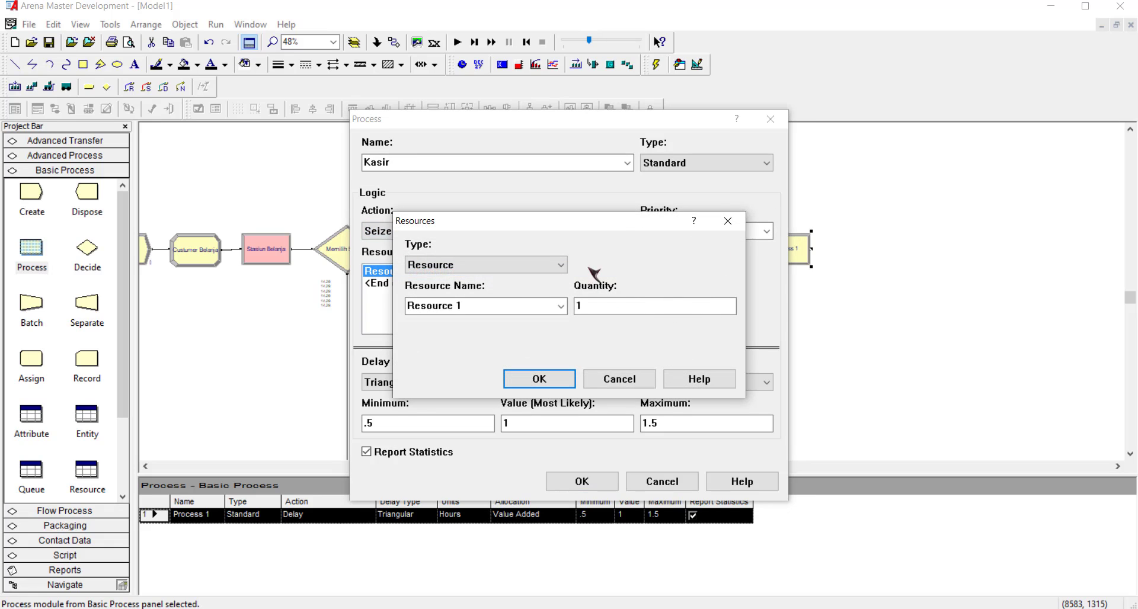
click(515, 267)
click(516, 276)
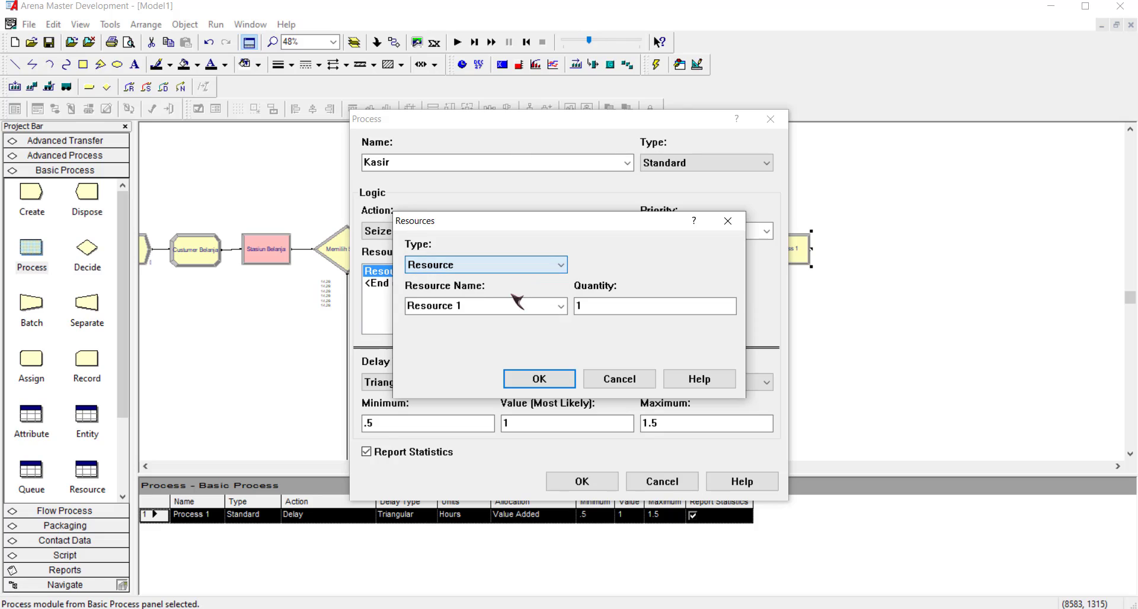
click(492, 307)
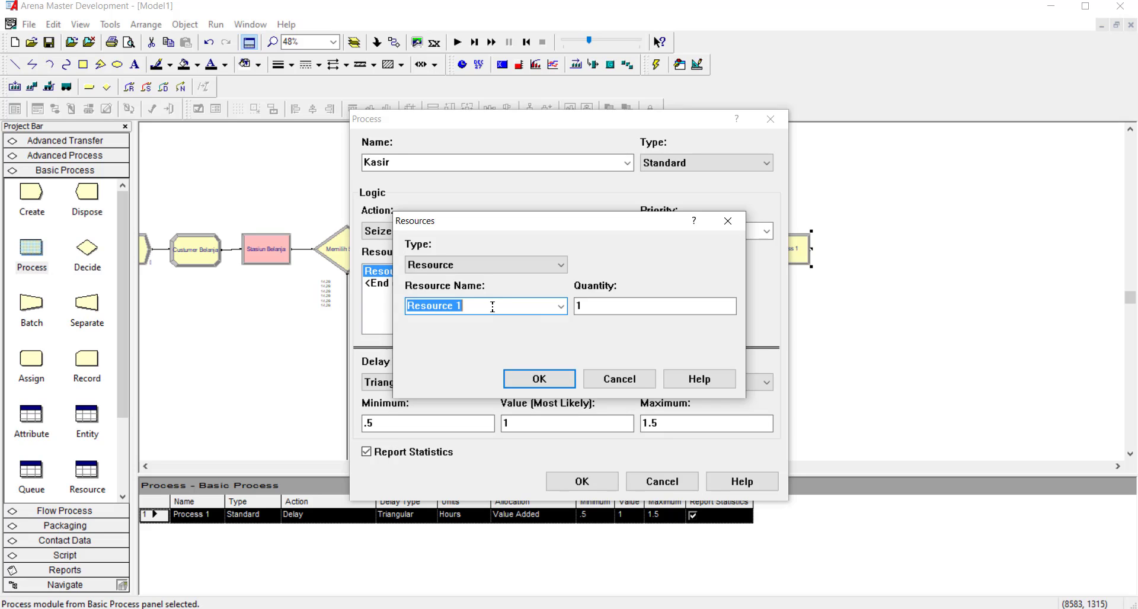
text(Pegawai)
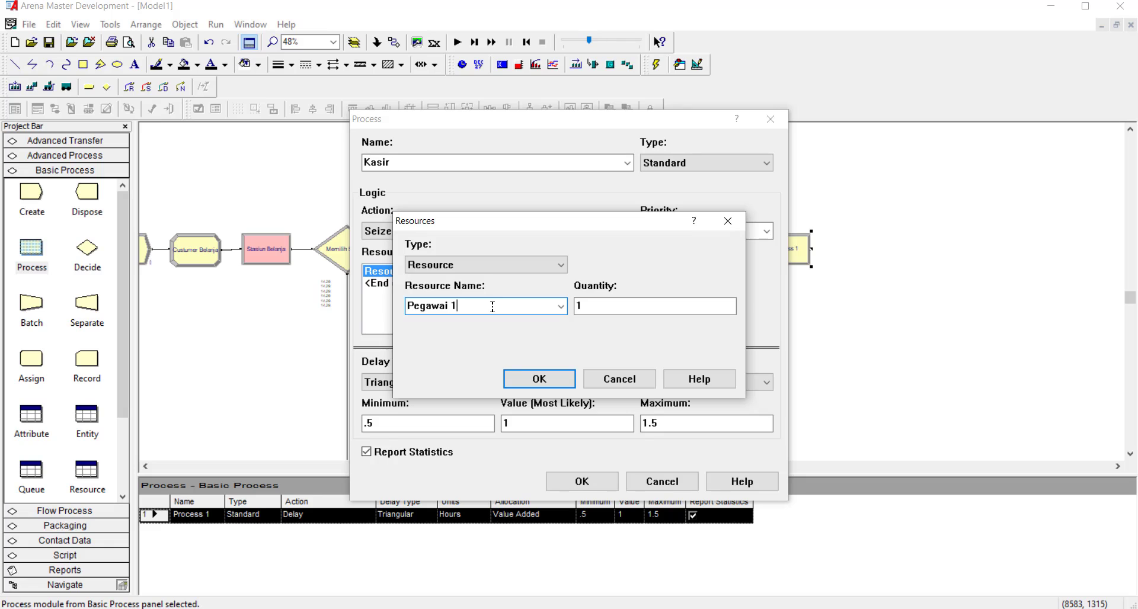
click(539, 379)
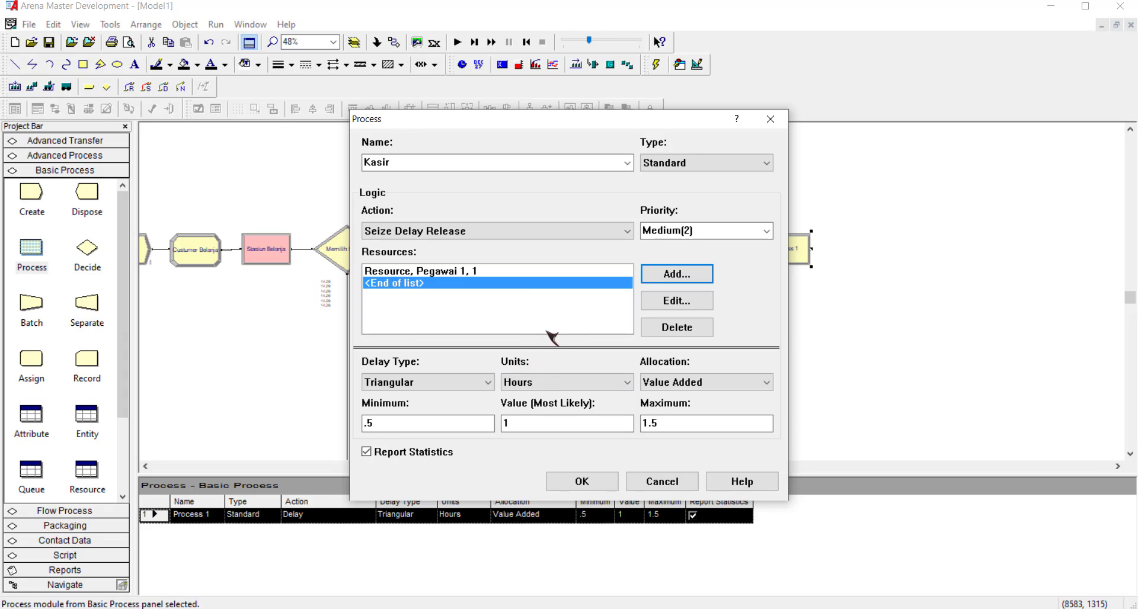
Step: Open the delay type choices of the Kasir process
click(468, 386)
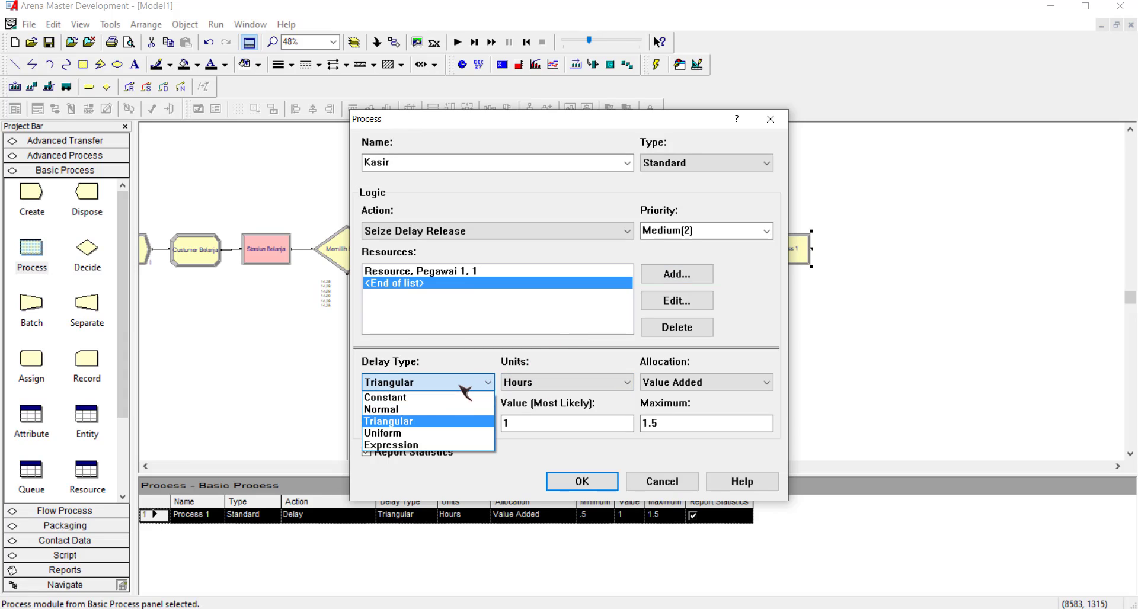
Step: Set the Kasir process's delay type to Expression and its units to Seconds
click(437, 445)
click(541, 384)
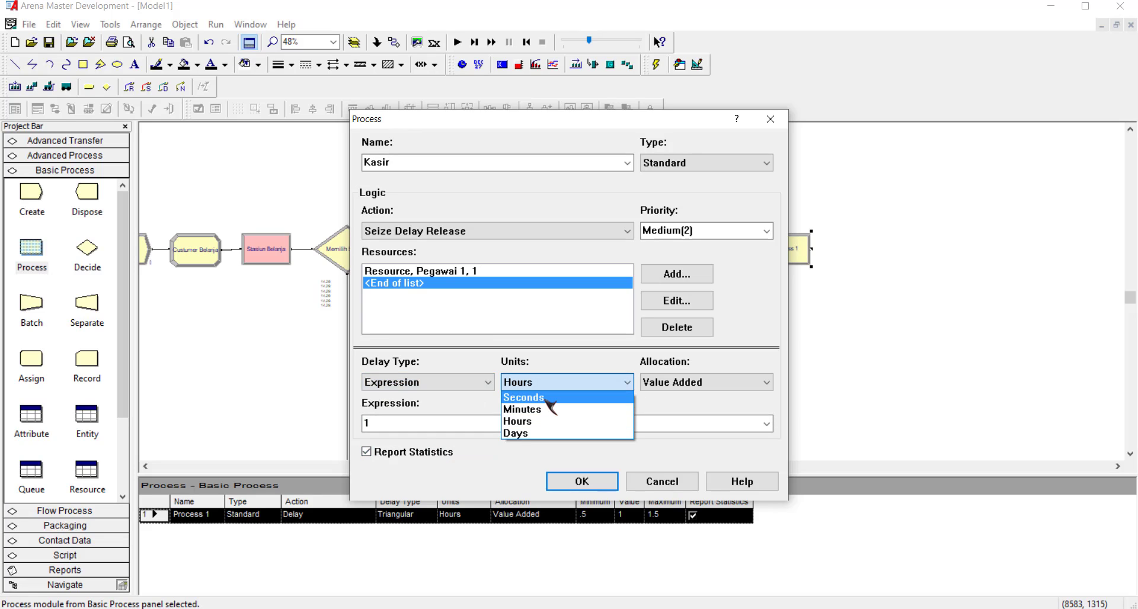
click(533, 397)
click(412, 423)
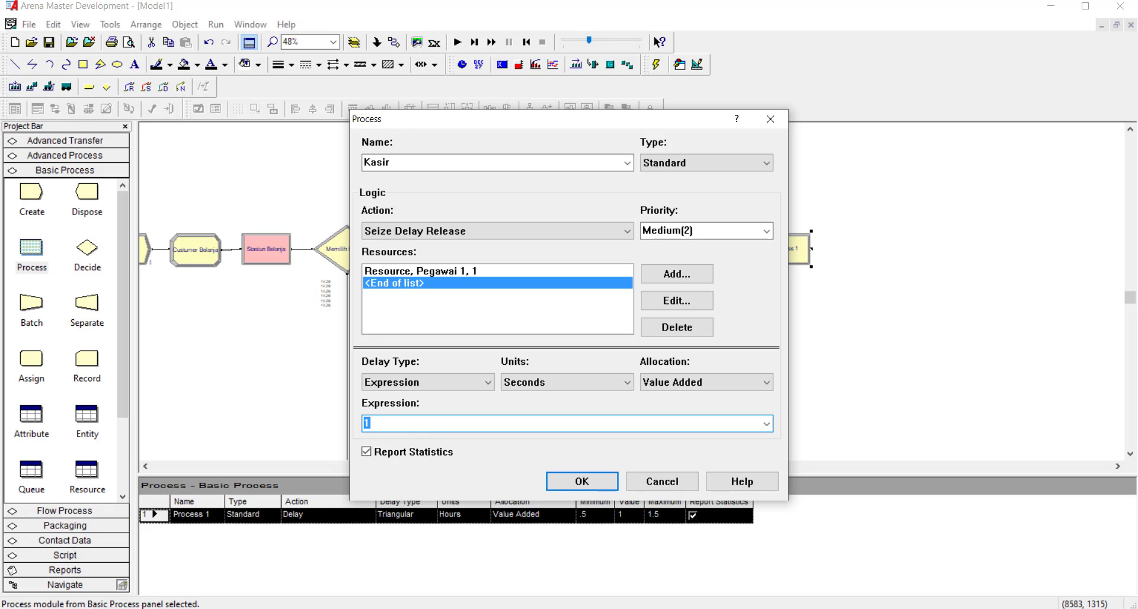
Step: Switch to Input Analyzer and copy the expression TRIA(94, 112, 247) from the Input2 distribution summary
key(alt+Tab)
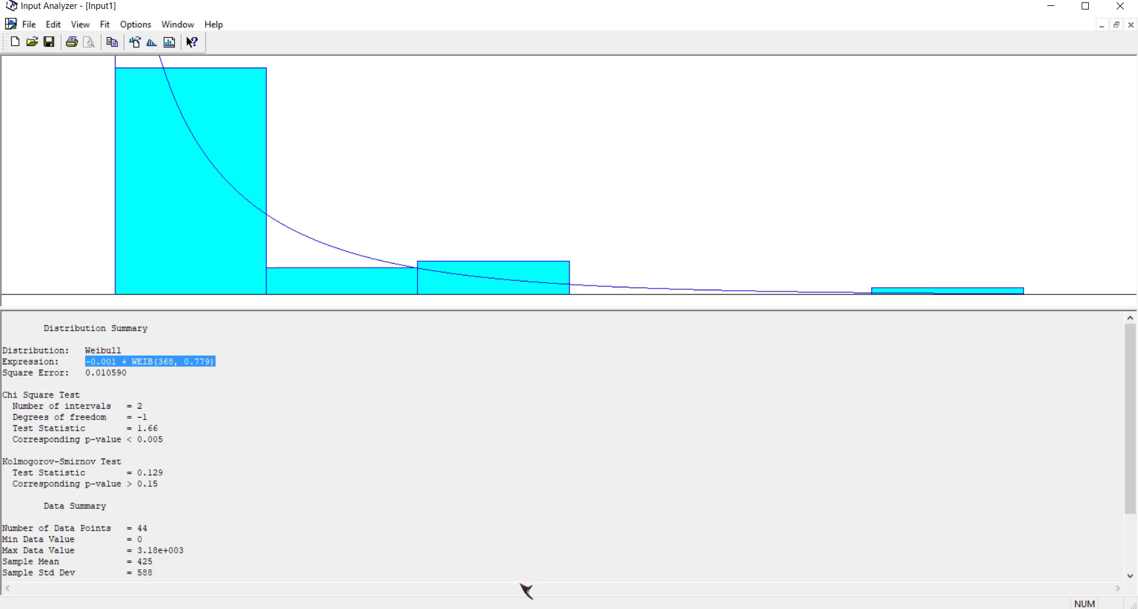
click(129, 406)
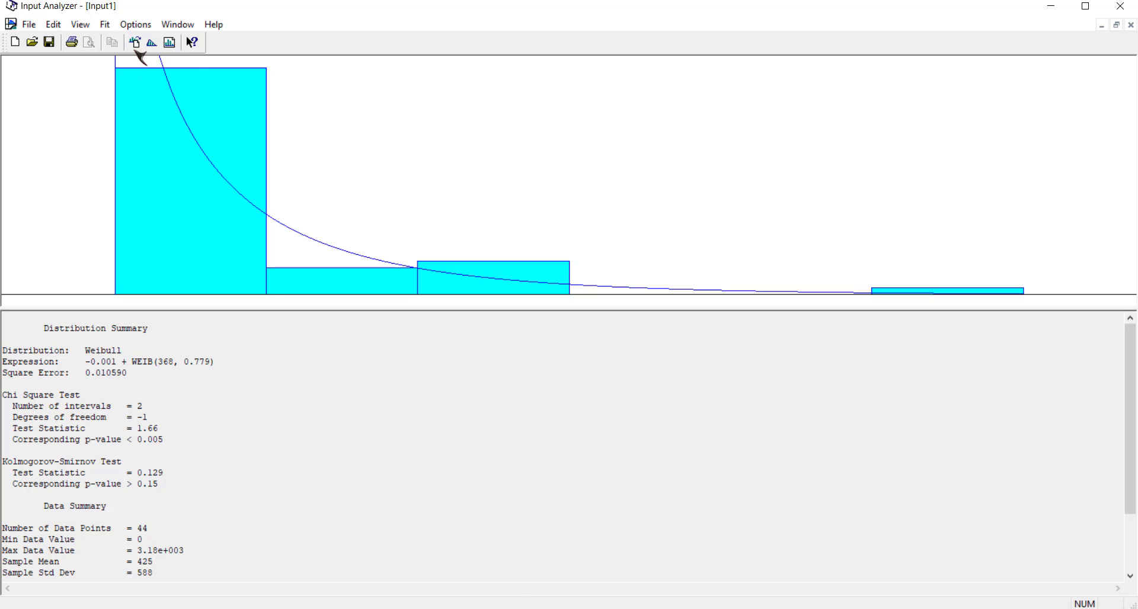
click(142, 28)
click(190, 5)
click(178, 24)
click(223, 162)
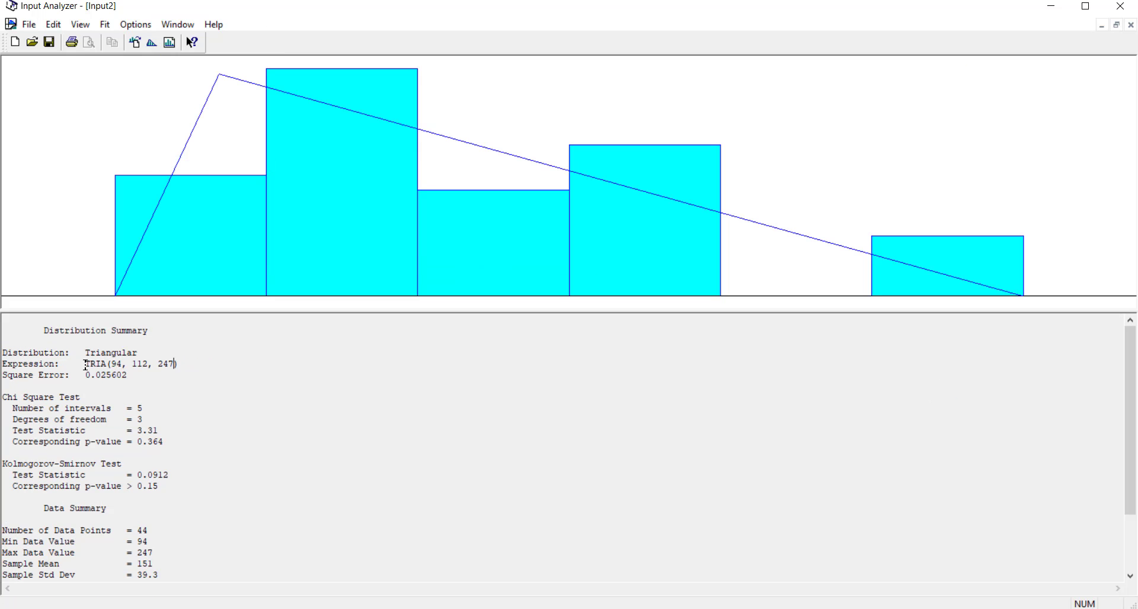
drag(88, 365, 179, 365)
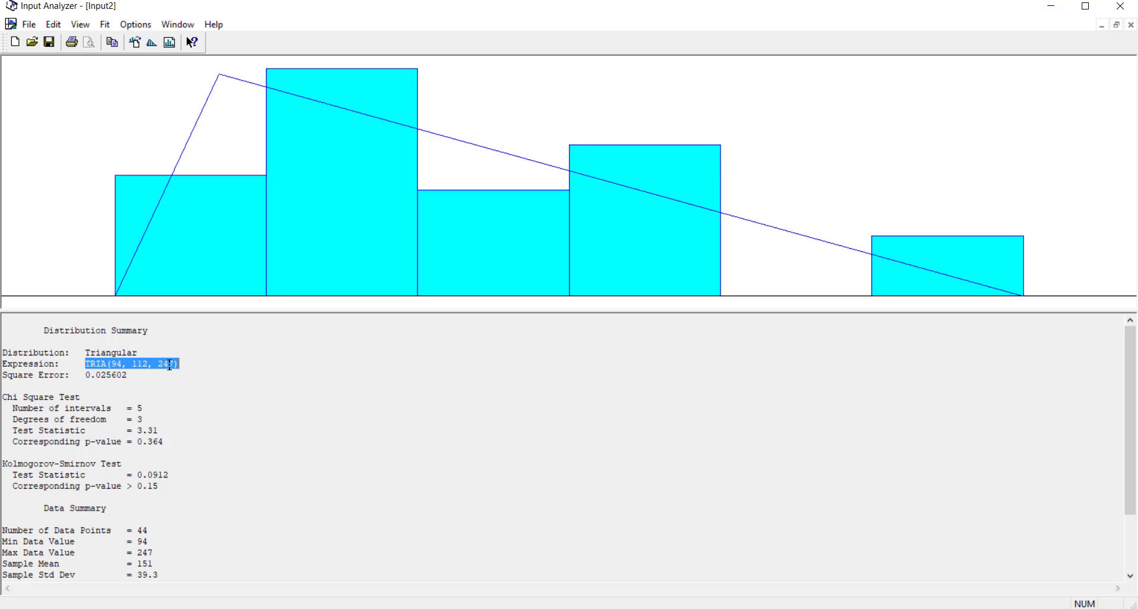
right_click(171, 364)
click(220, 414)
Step: Return to Arena, paste TRIA(94, 112, 247) as the Kasir process's delay expression and accept the settings
click(525, 557)
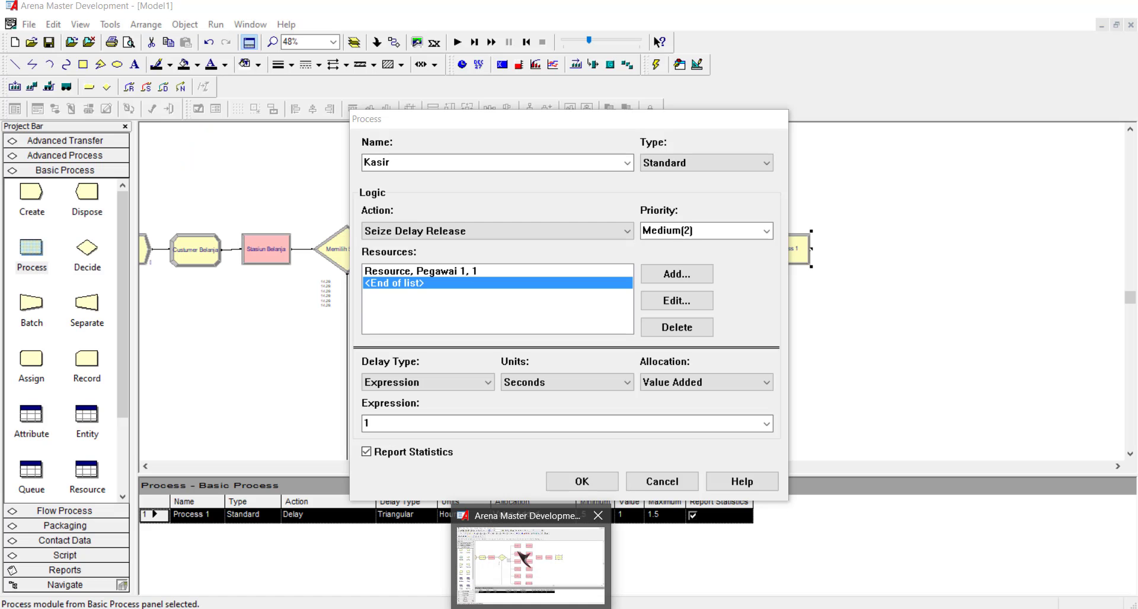
right_click(414, 425)
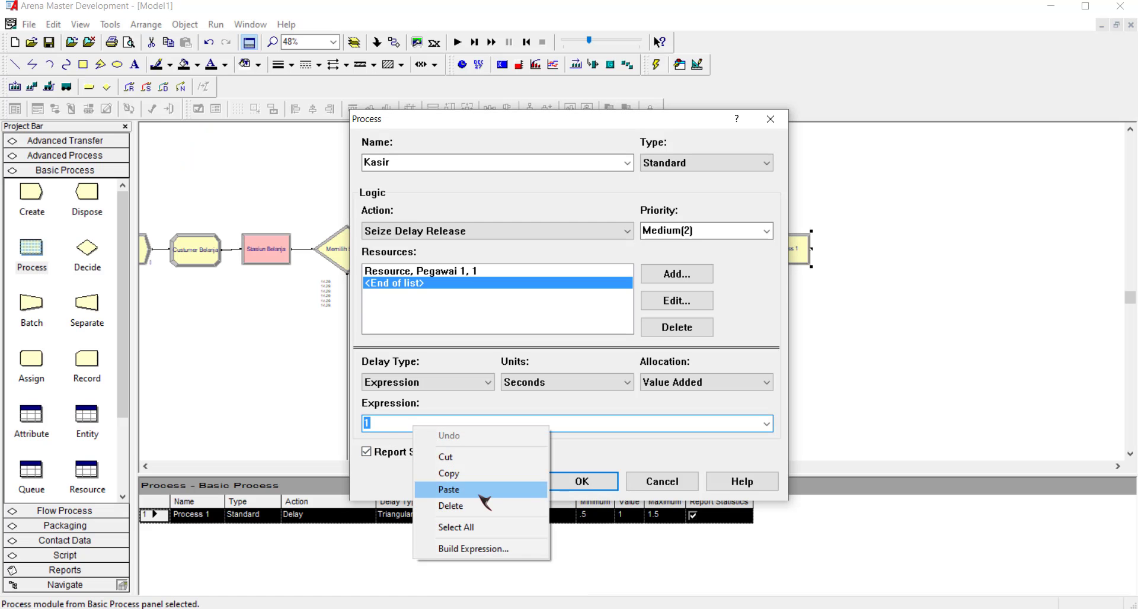
click(482, 490)
click(580, 483)
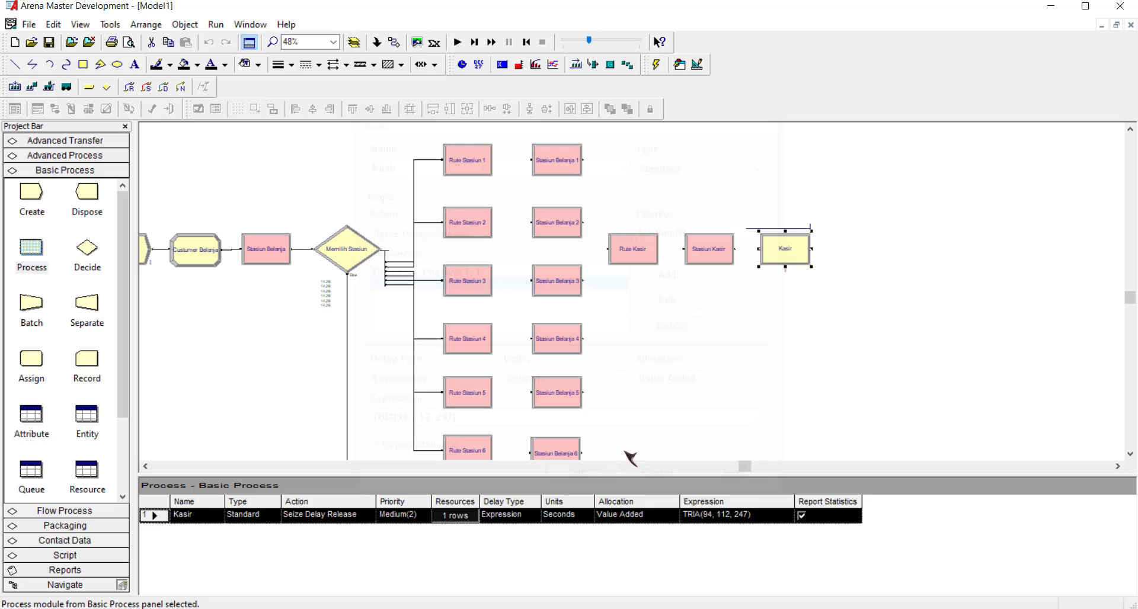
click(782, 358)
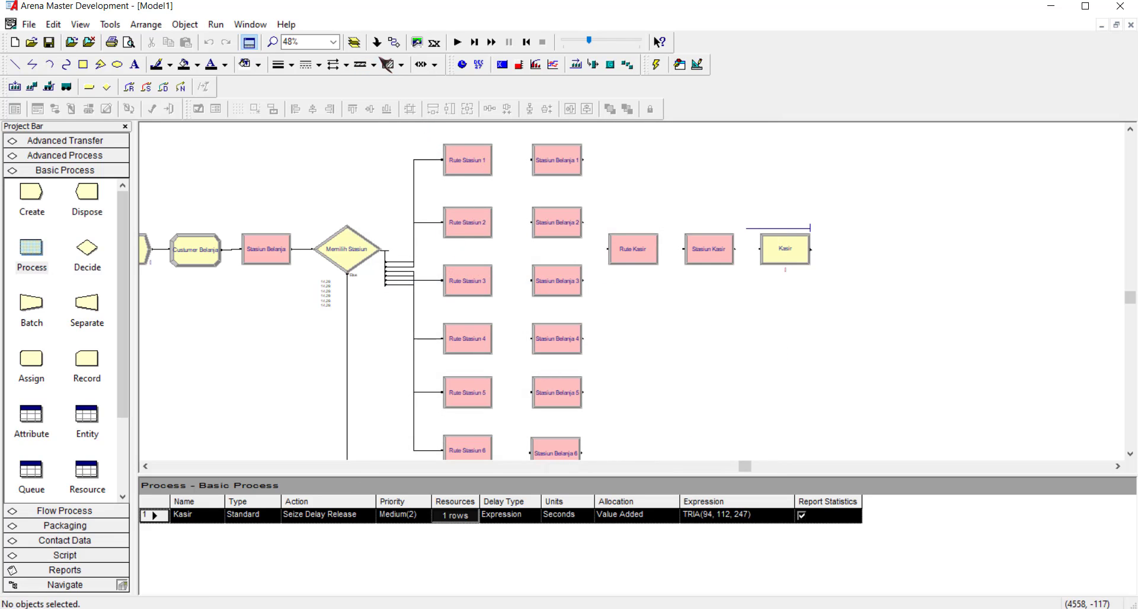
Step: Connect the exits of Stasiun Belanja 1, 2, 3 and 4 to the entry of Rute Kasir
click(583, 160)
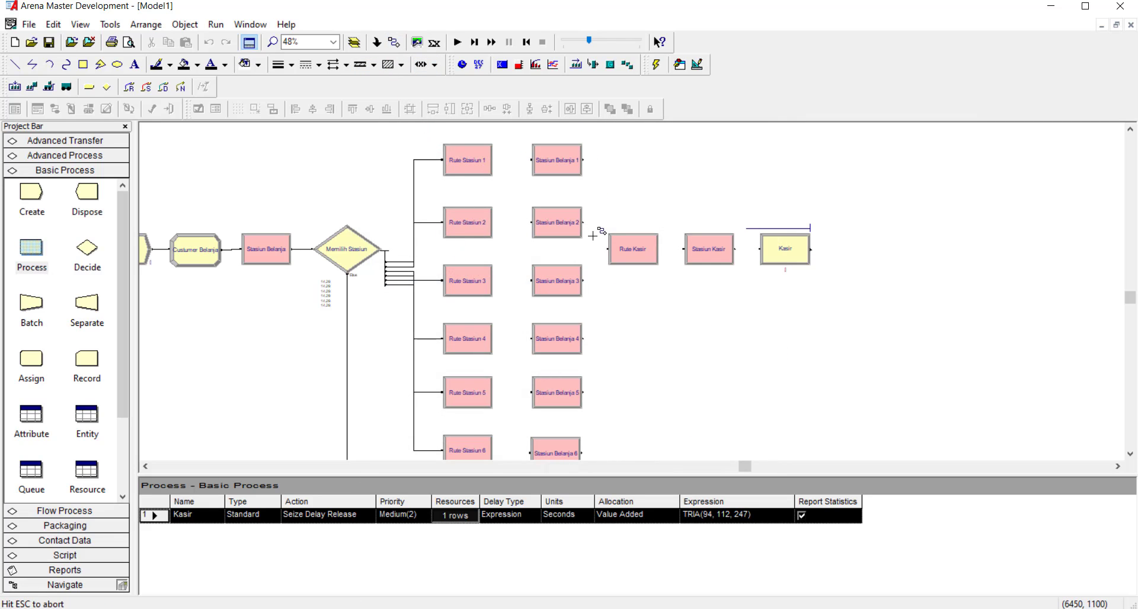
click(608, 249)
click(396, 44)
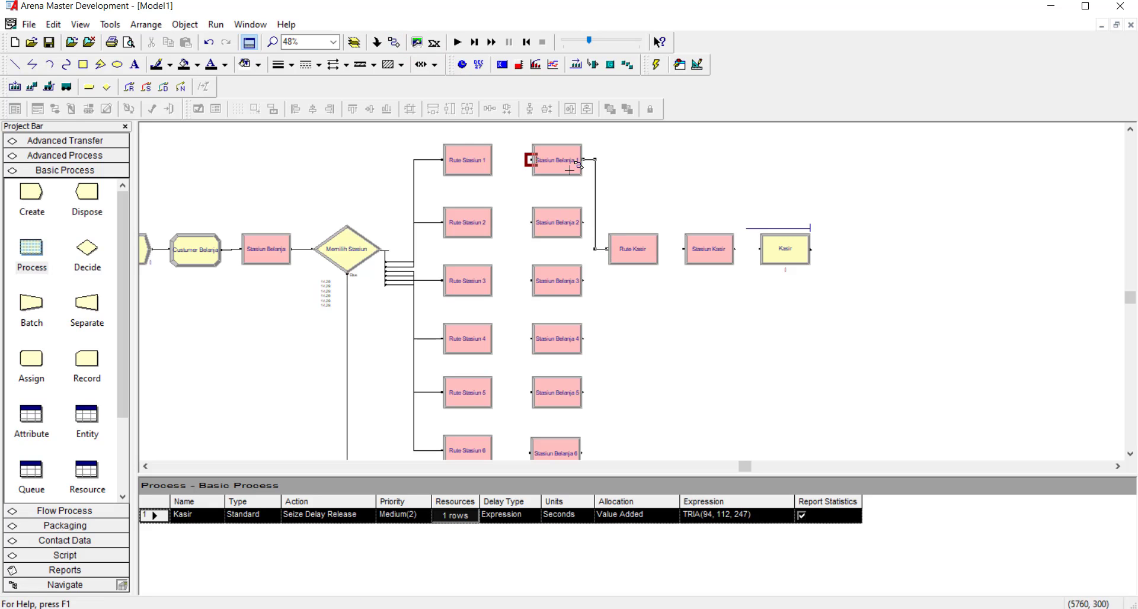
click(583, 222)
click(607, 249)
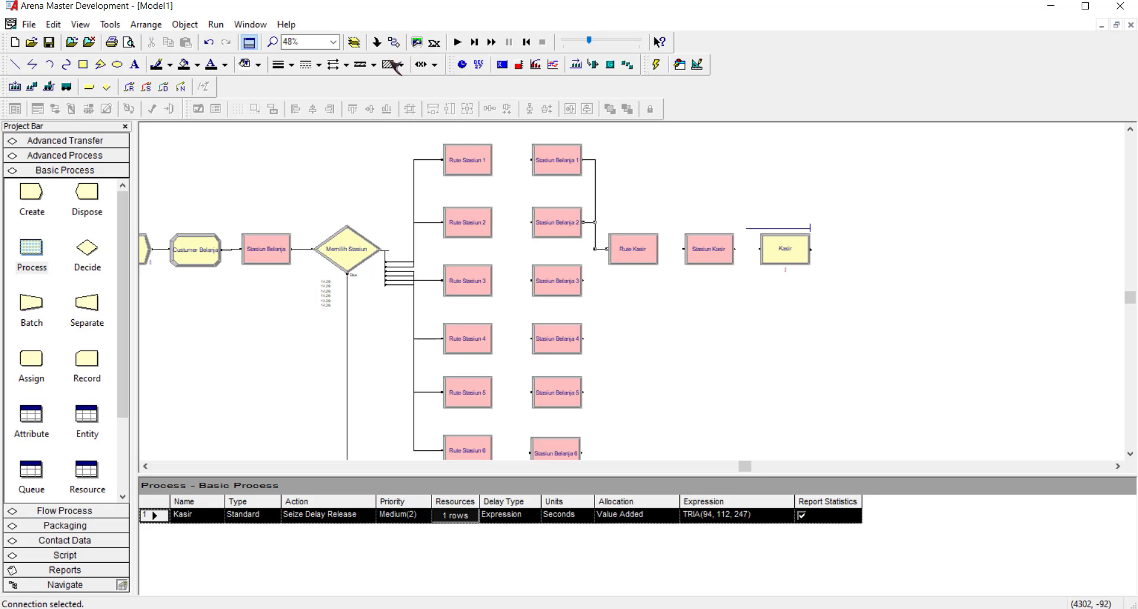
click(394, 43)
click(583, 280)
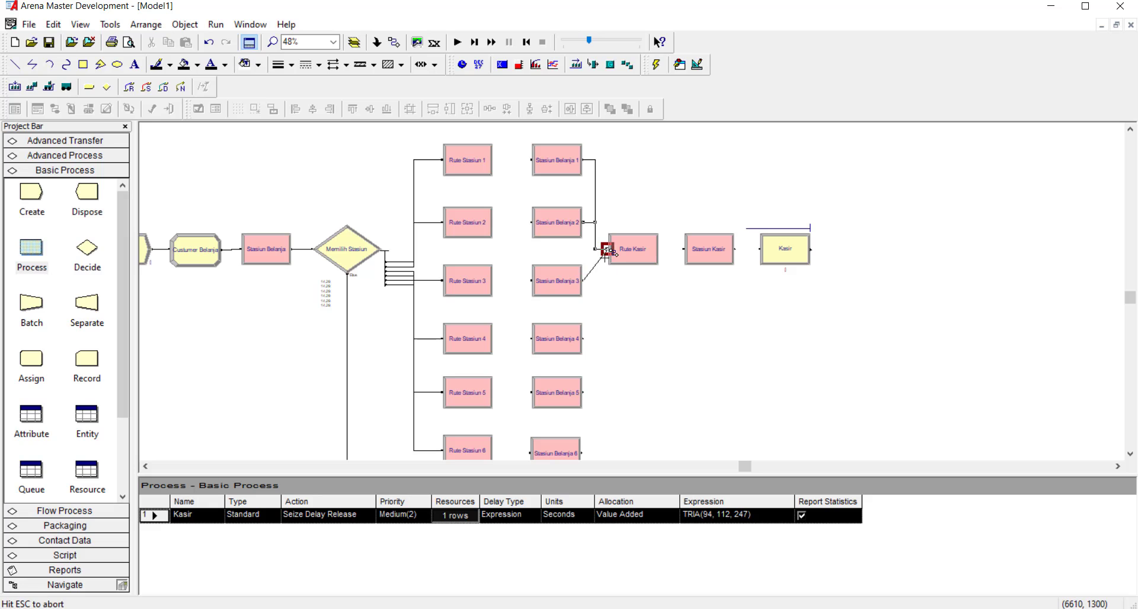
click(607, 249)
click(394, 42)
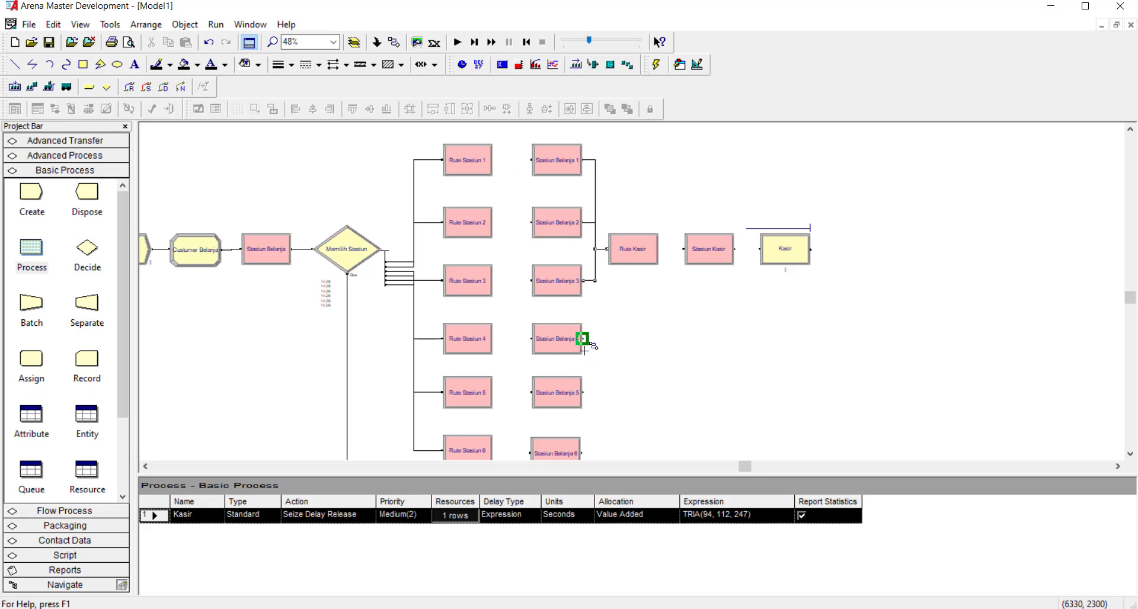
click(583, 339)
click(607, 249)
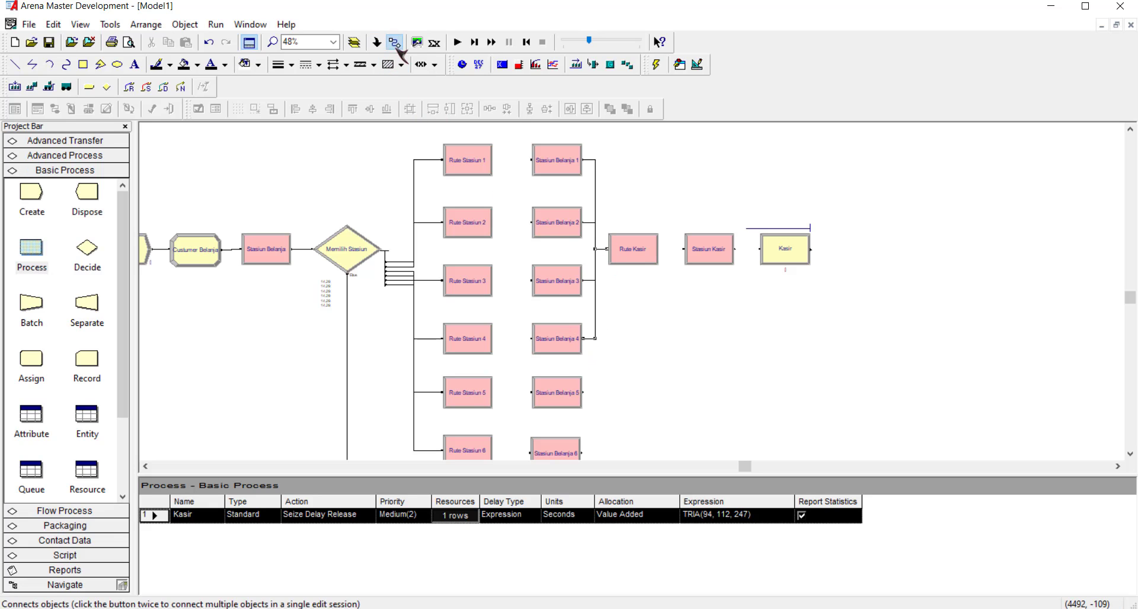
Step: Connect the exits of Stasiun Belanja 5, 6 and 7 to the entry of Rute Kasir
click(394, 42)
click(583, 393)
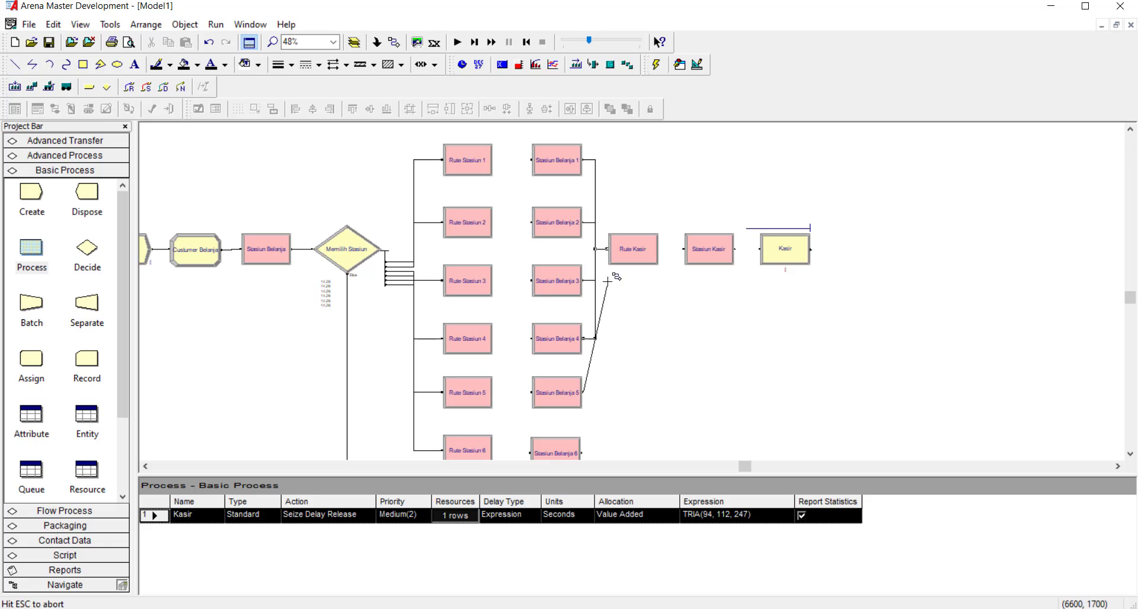
click(607, 249)
click(394, 42)
click(582, 453)
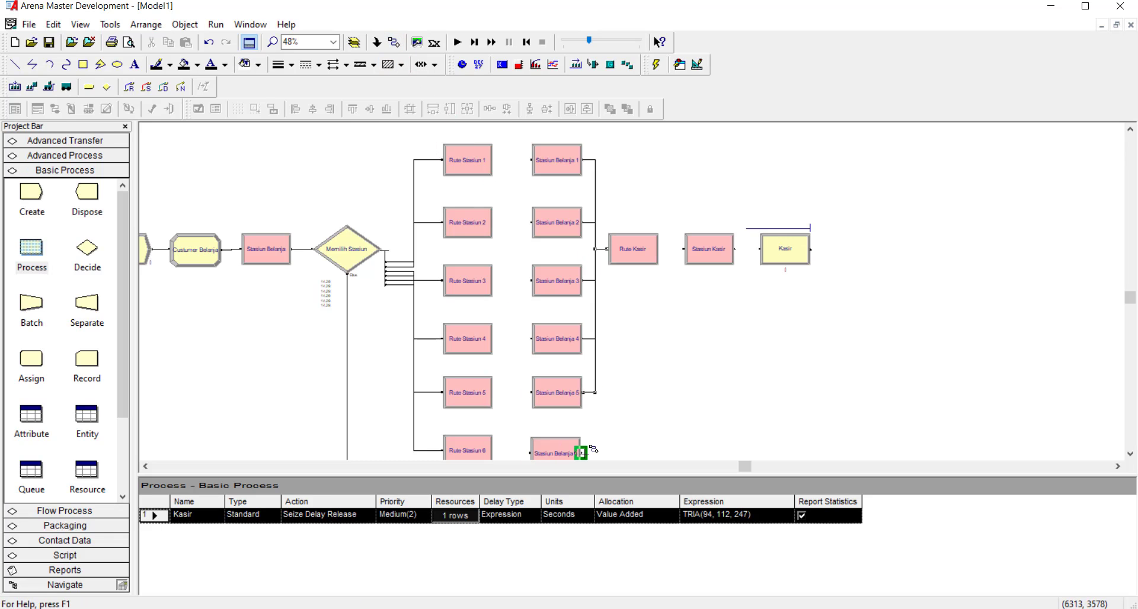
click(607, 249)
scroll(607, 284, down, 2)
click(394, 42)
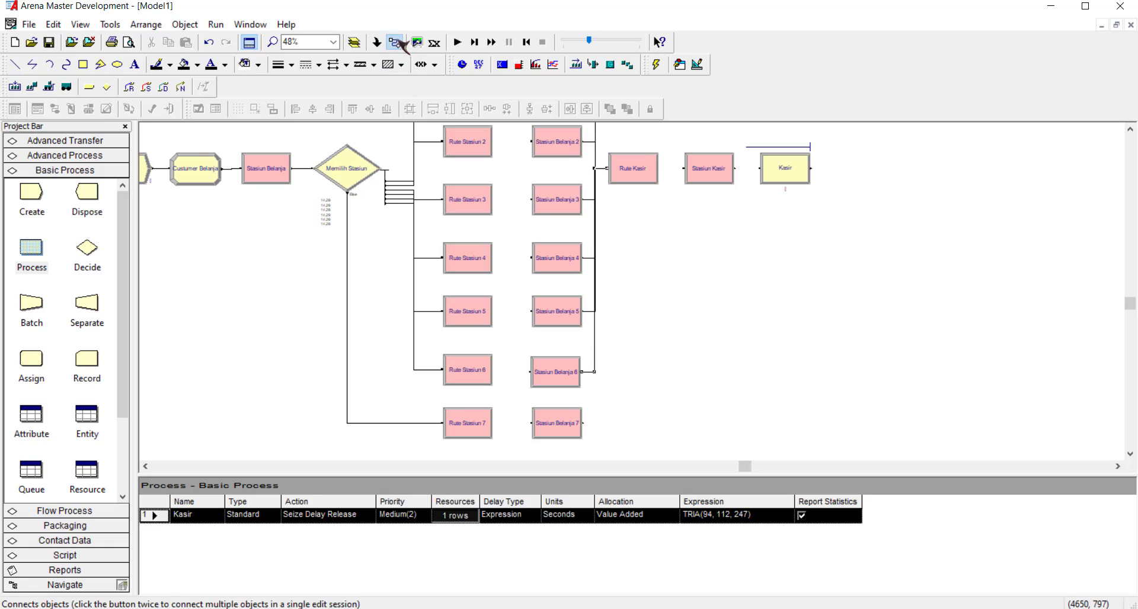
click(583, 423)
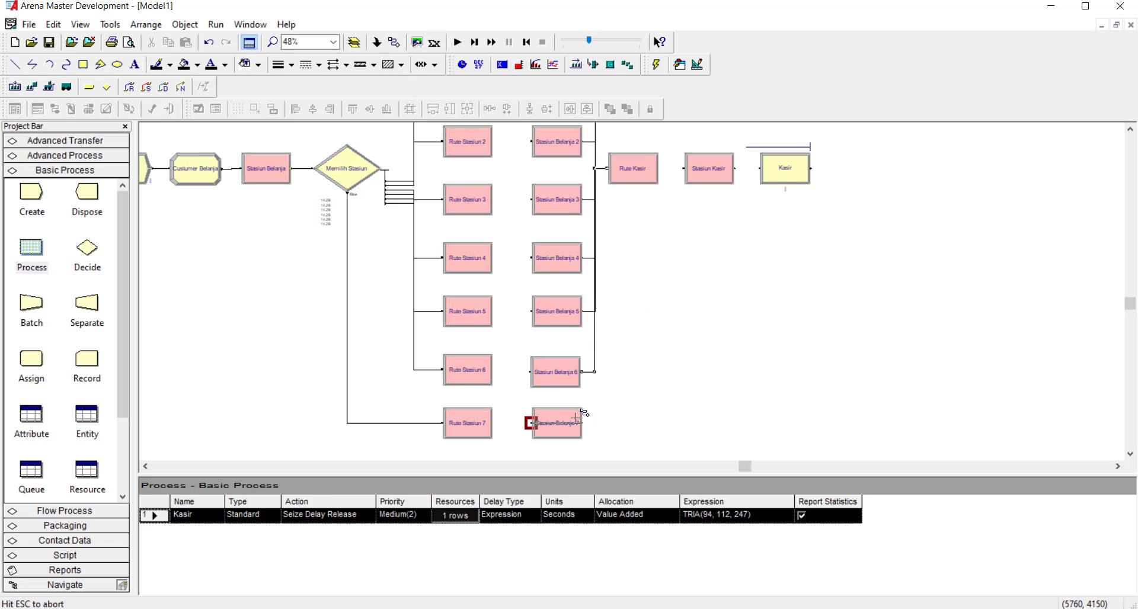
click(607, 168)
scroll(648, 305, up, 2)
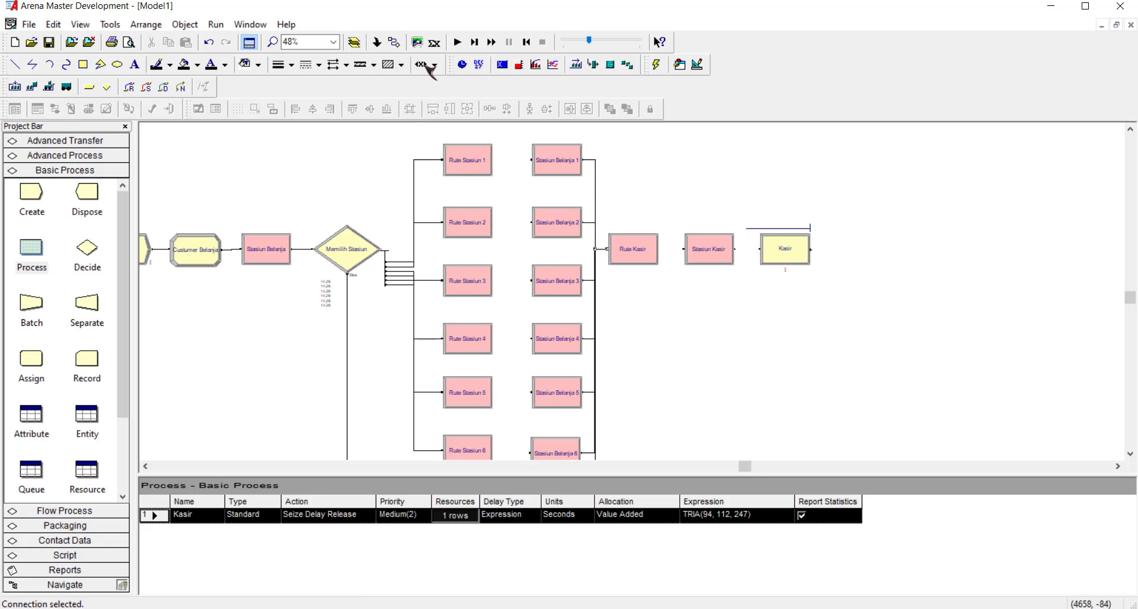
Step: Connect the exit of Stasiun Kasir to the entry of the Kasir process
click(394, 42)
key(plus)
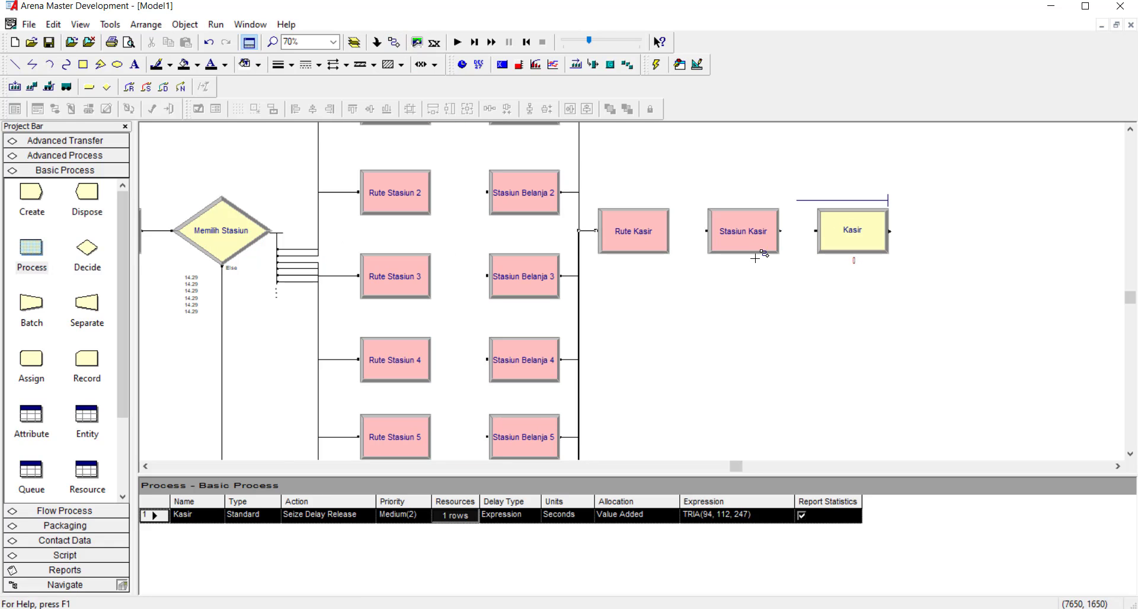
click(782, 231)
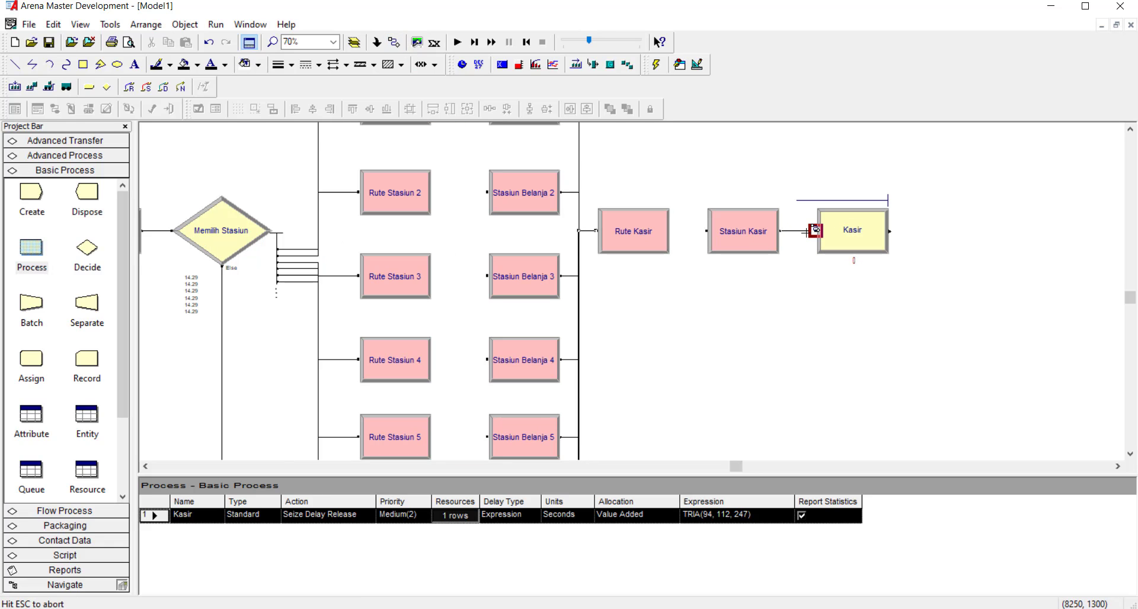
click(815, 230)
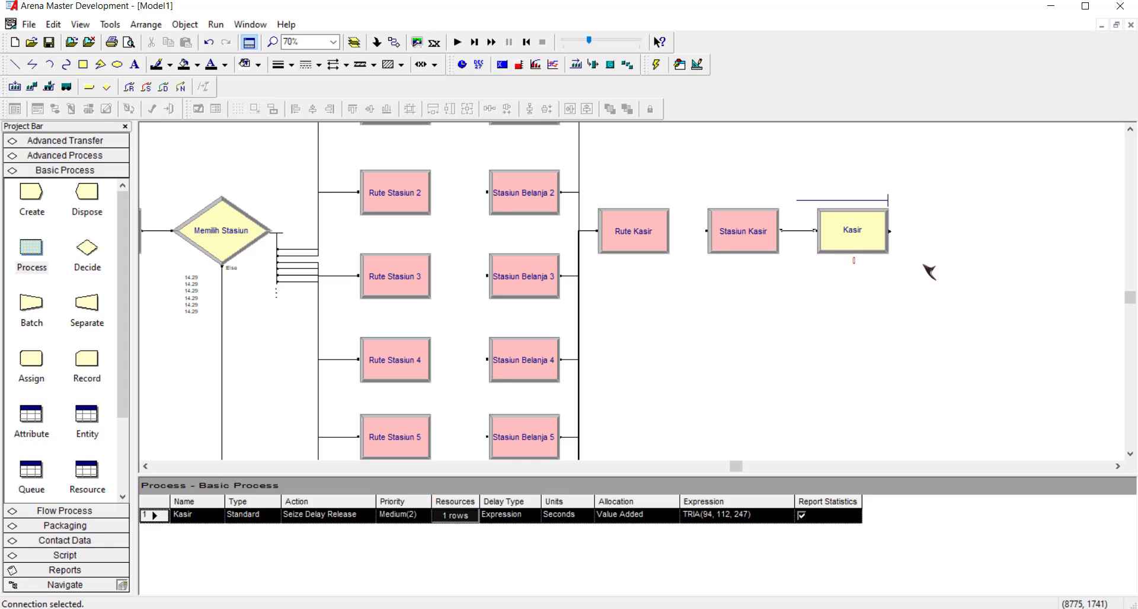
Step: Add a Route module after the Kasir process, name it Rute Keluar and set its units to Seconds
click(83, 142)
drag(88, 221, 912, 232)
double_click(939, 233)
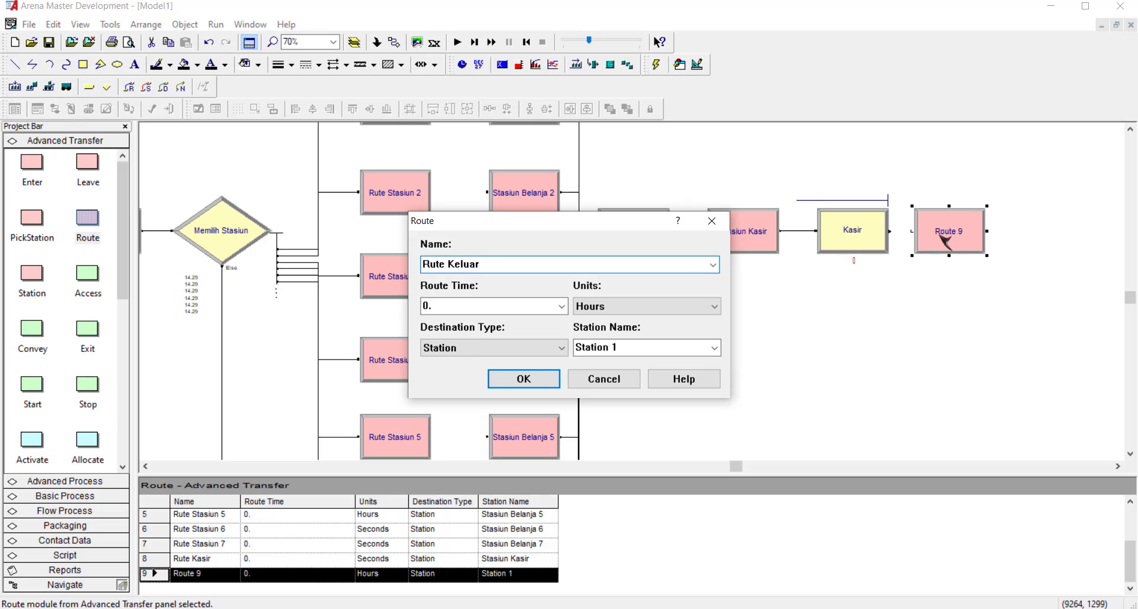
click(614, 307)
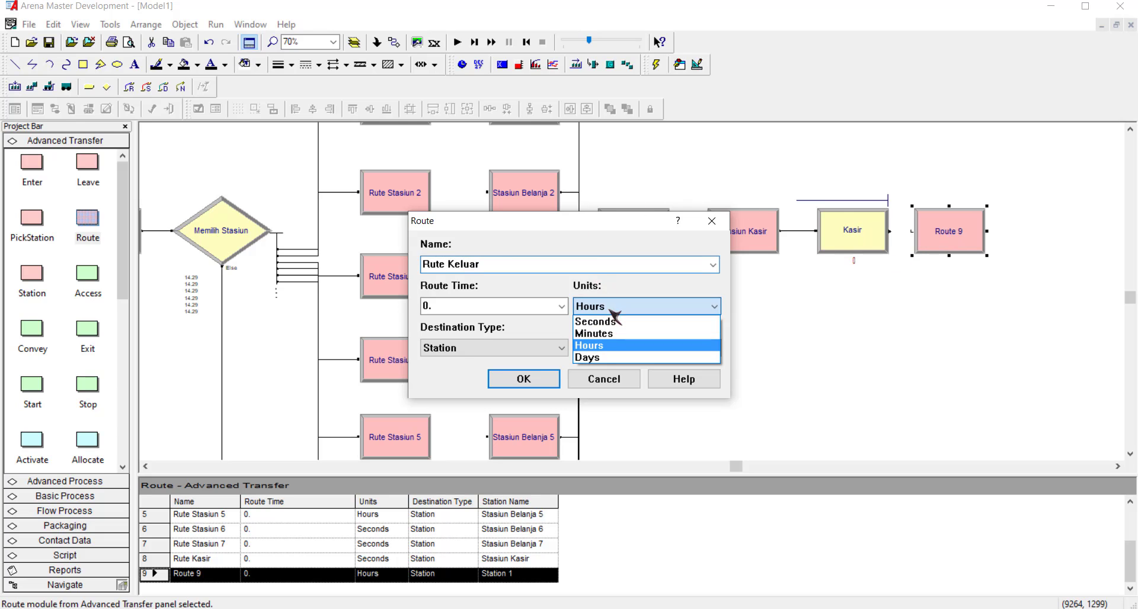
click(615, 320)
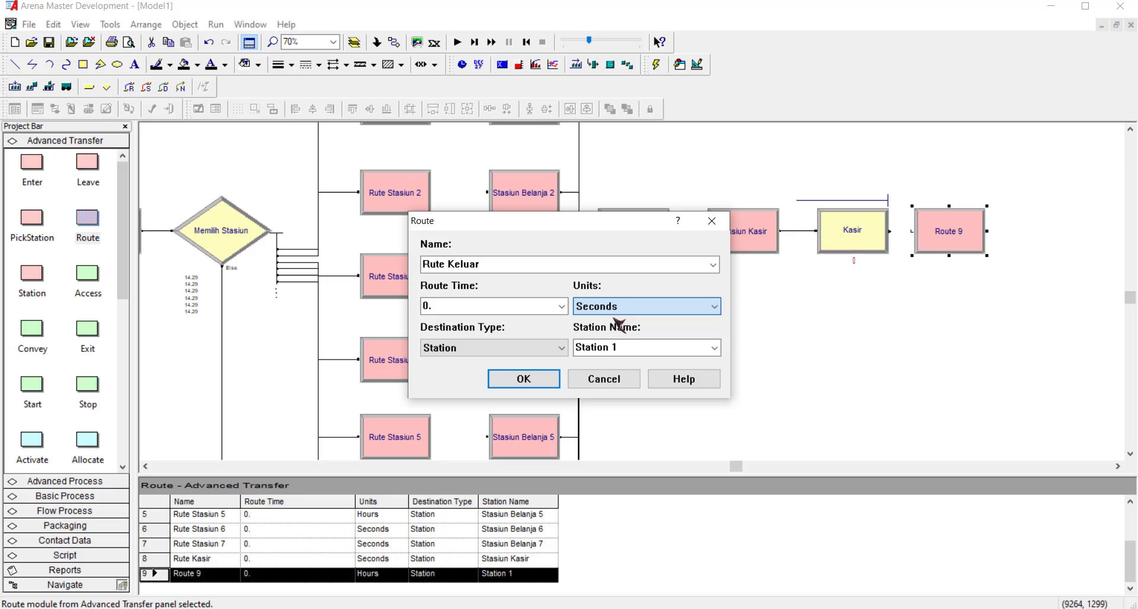
click(715, 347)
click(715, 348)
click(523, 380)
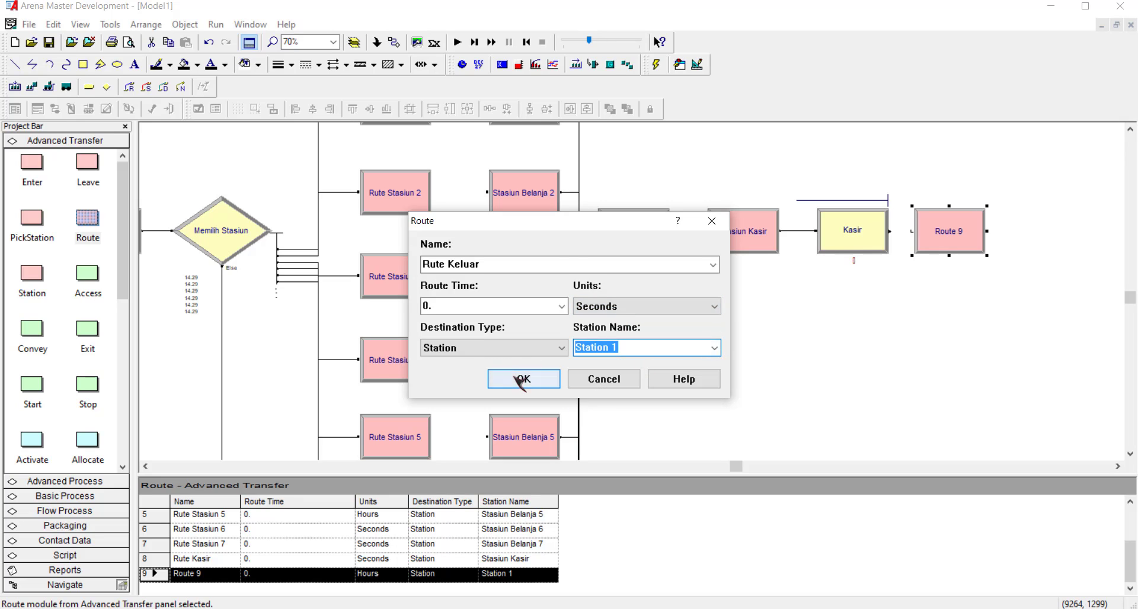
click(803, 386)
Step: Add a Station module after Rute Keluar, with both its name and station name set to Pintu Keluar
scroll(664, 360, right, 2)
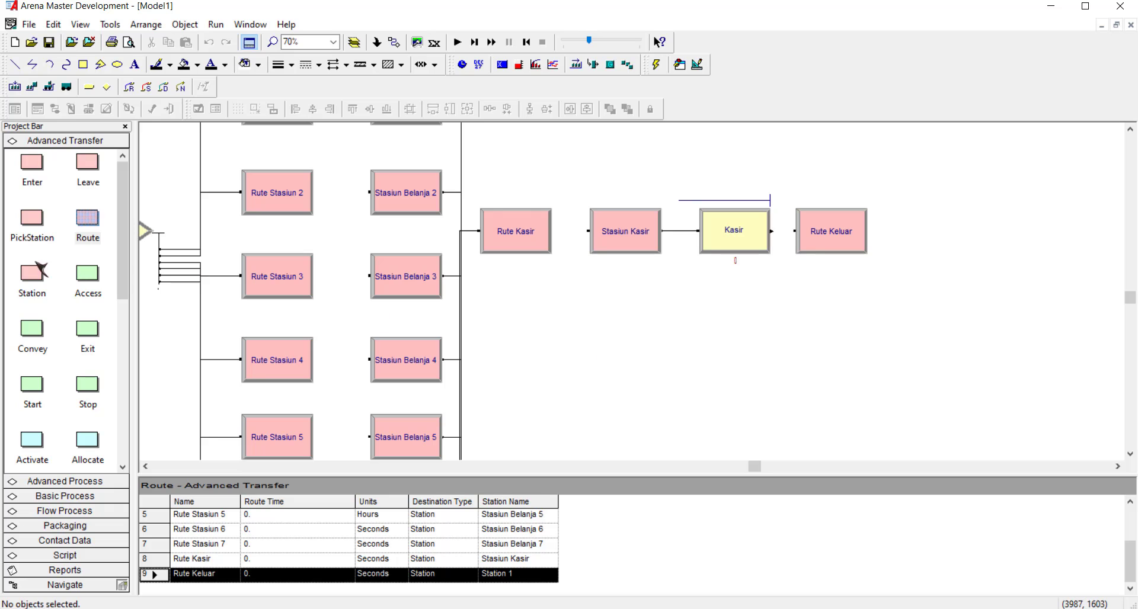
drag(35, 261, 49, 284)
drag(875, 246, 923, 231)
double_click(959, 232)
text(Pintu Keluar)
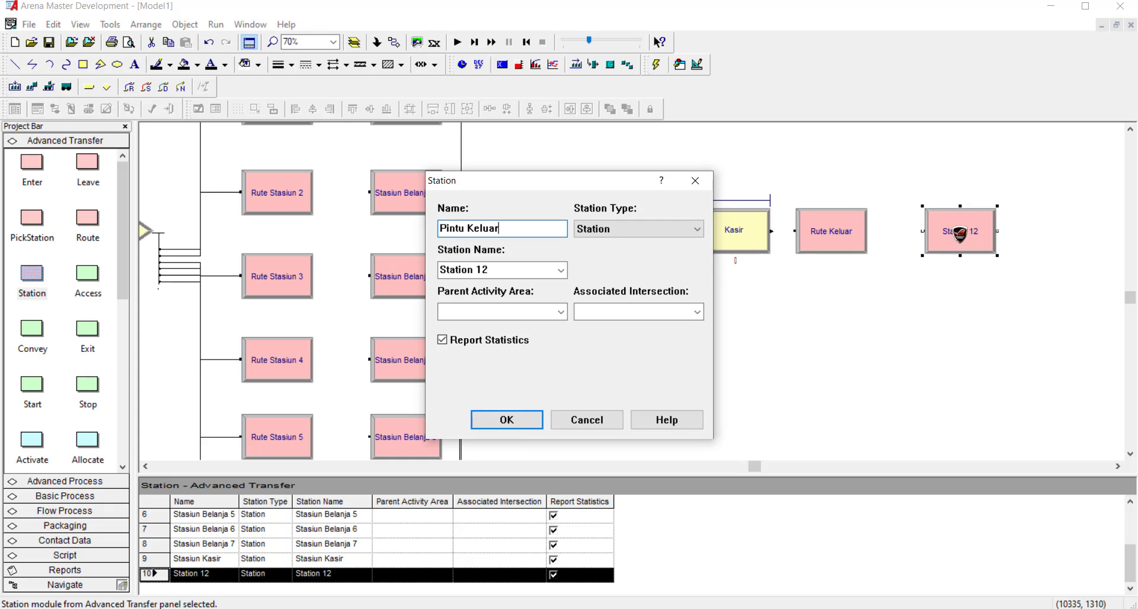
click(515, 269)
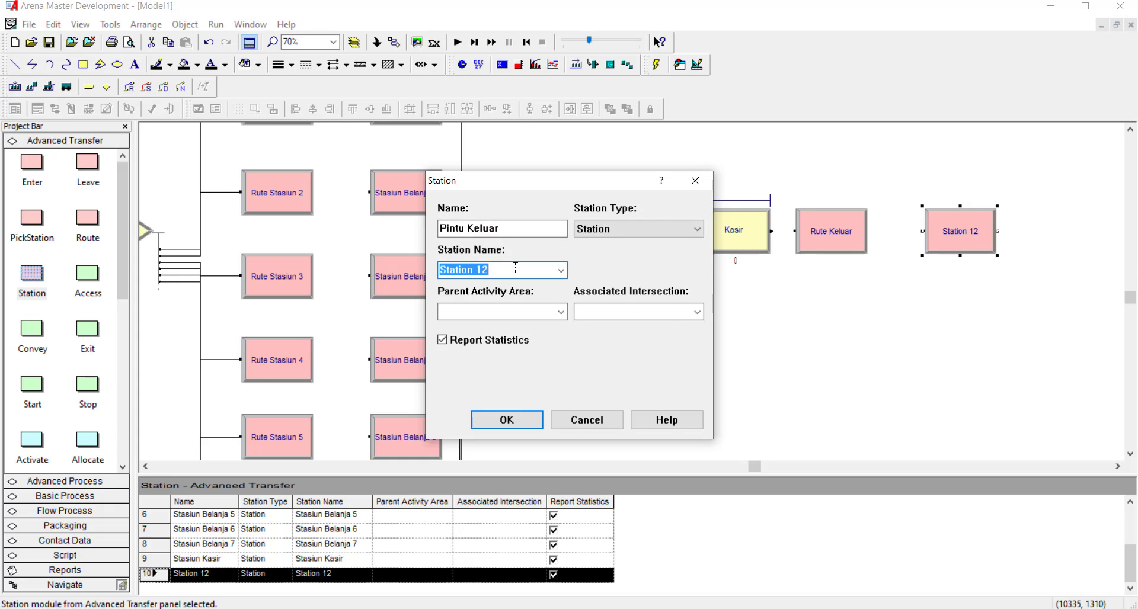
text(Pintu Keluar)
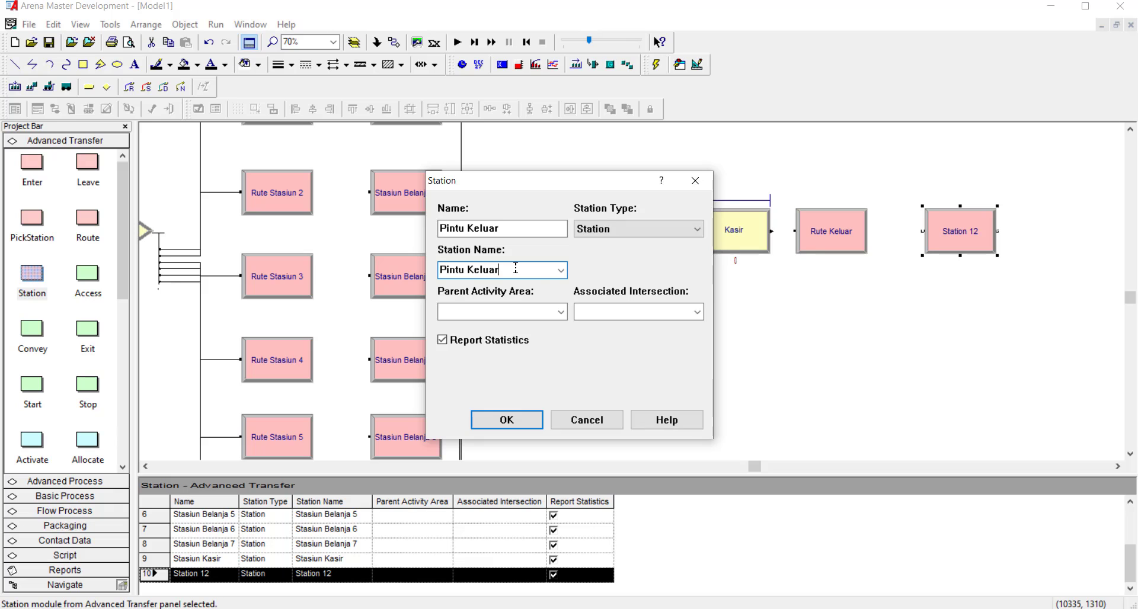
click(506, 420)
Step: Set the destination station of the Rute Keluar route module to Pintu Keluar
click(838, 237)
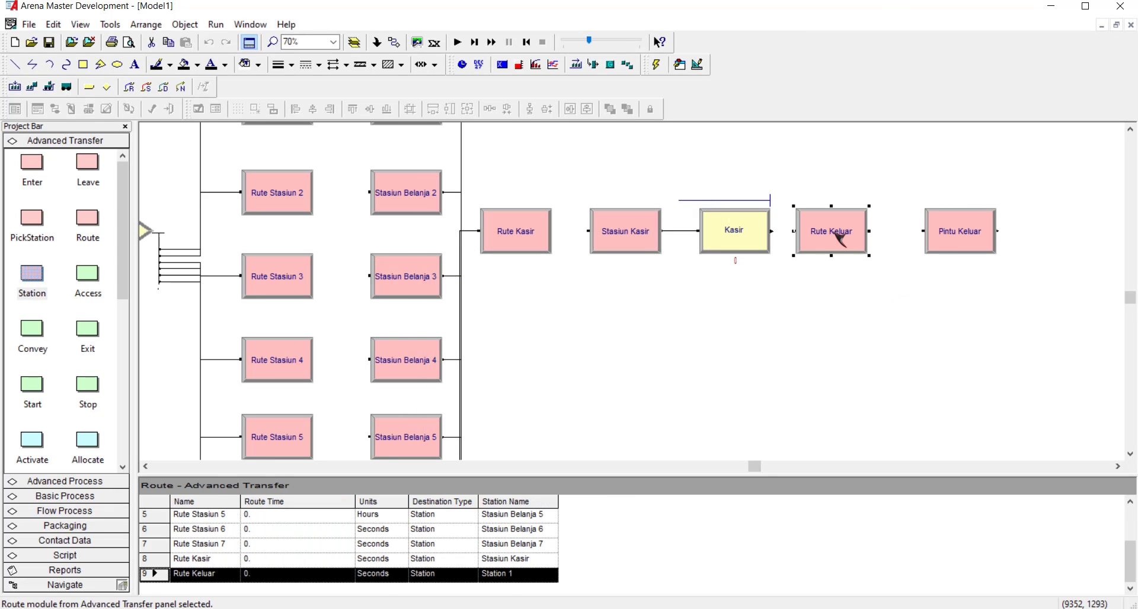
double_click(839, 237)
click(718, 349)
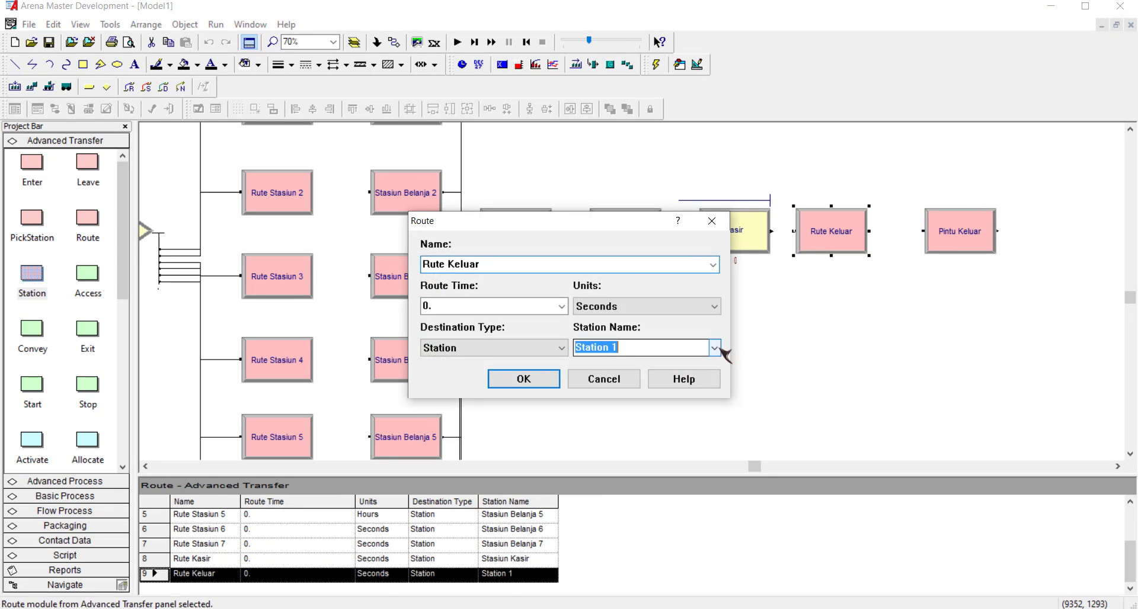
click(715, 348)
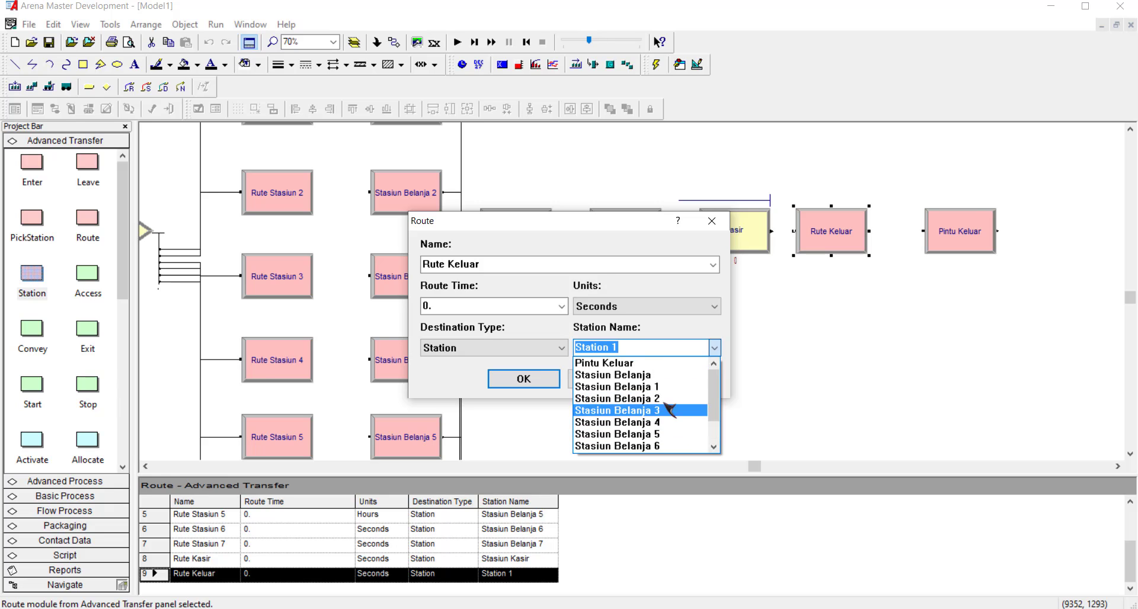
click(601, 363)
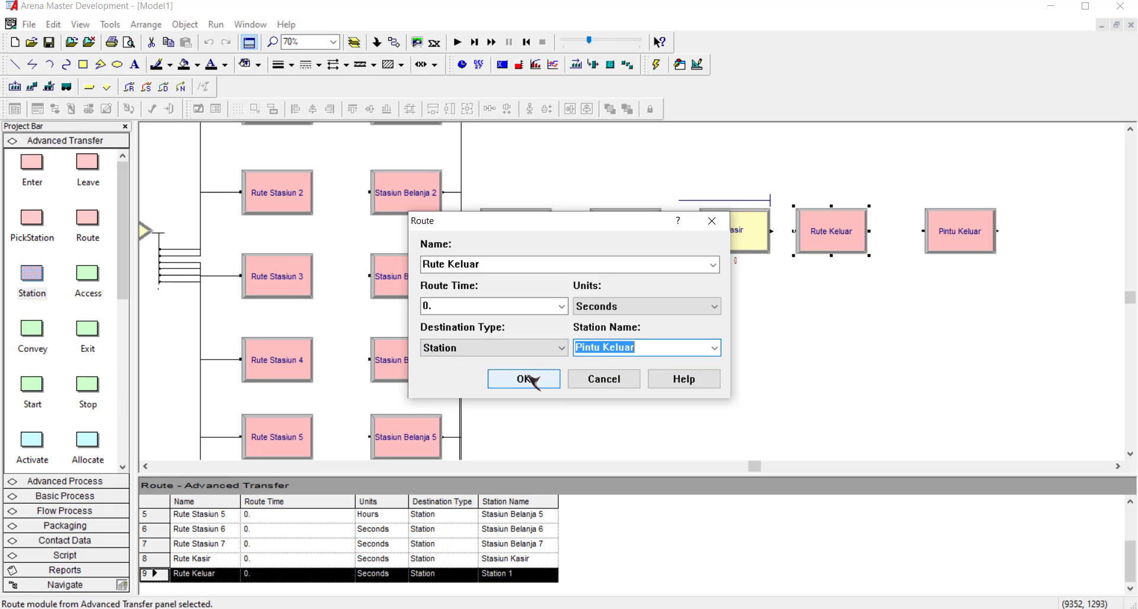
click(524, 379)
click(892, 371)
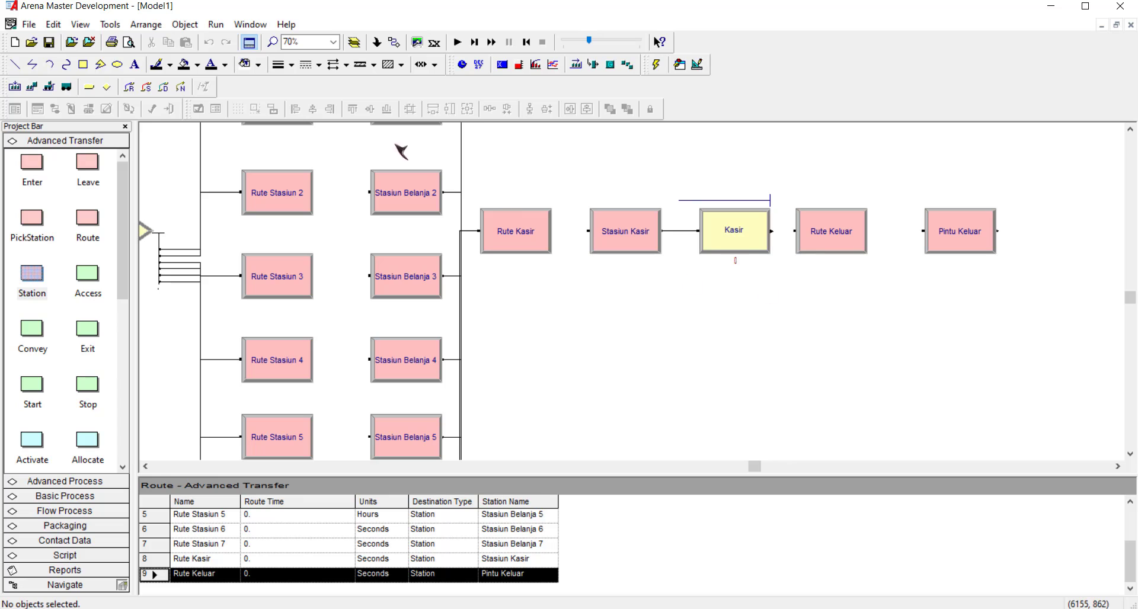
Step: Connect the exit of the Kasir process to the entry of Rute Keluar
click(395, 42)
click(772, 231)
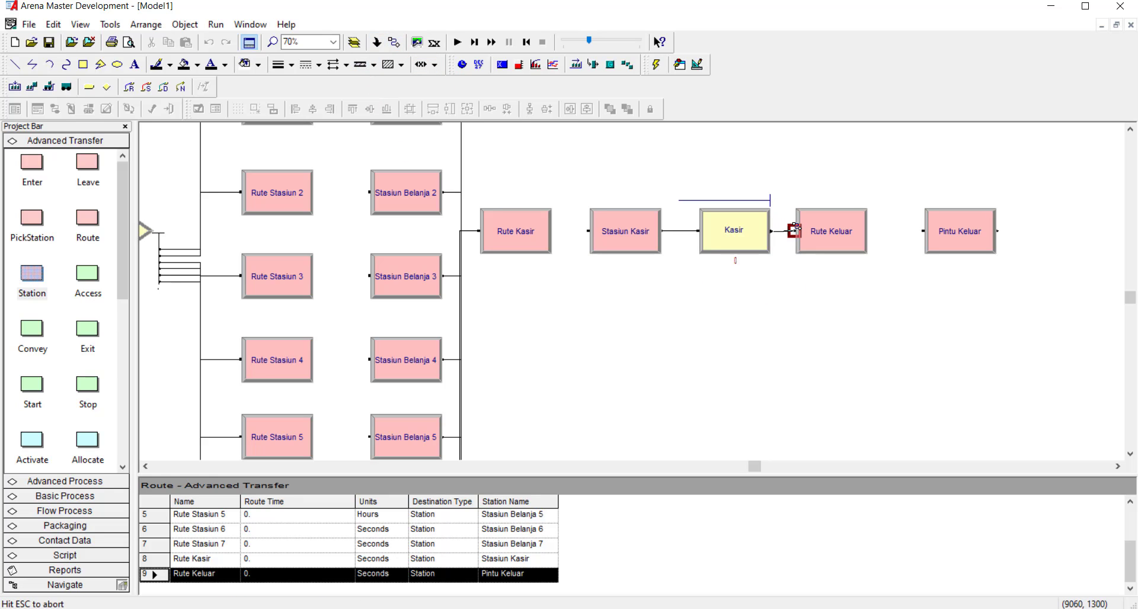
click(795, 231)
Step: Add a Dispose module after the Pintu Keluar station and name it Selesai
click(76, 497)
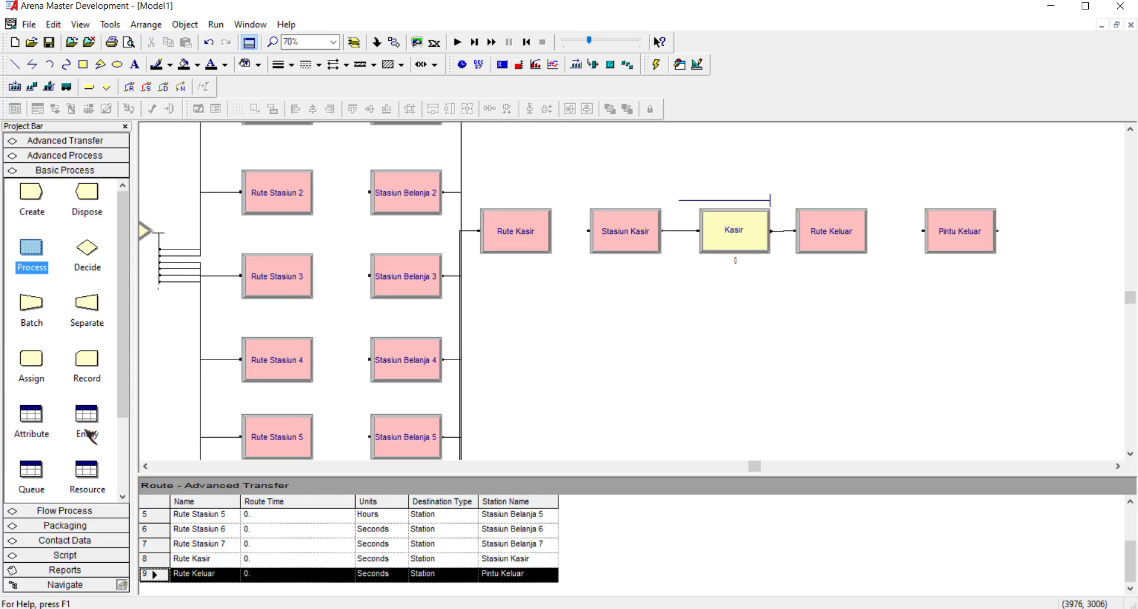
drag(88, 217, 1025, 235)
double_click(1050, 232)
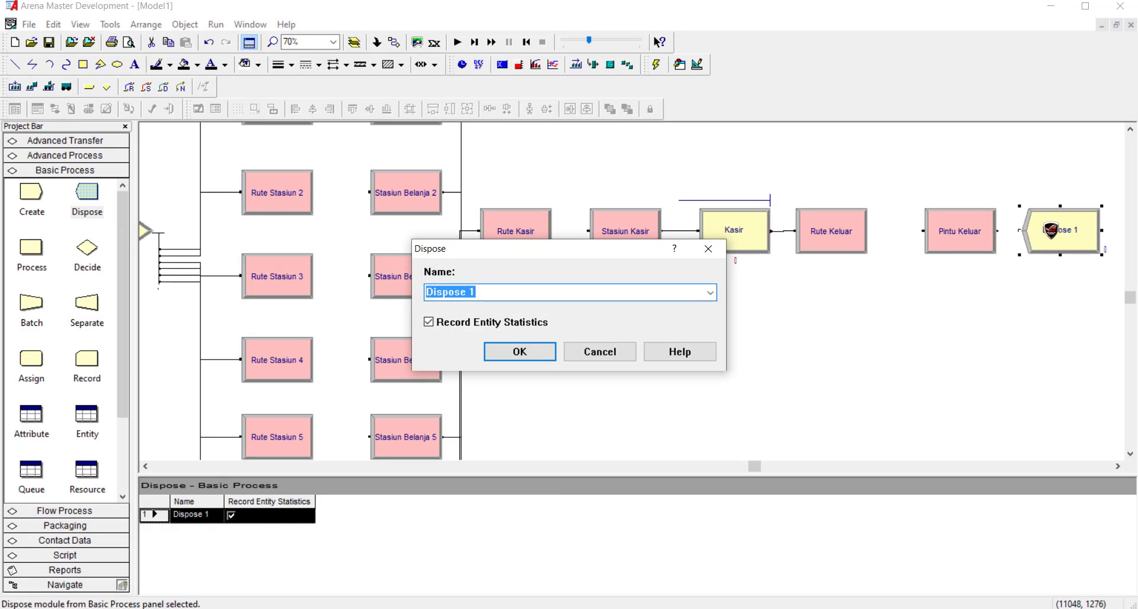
text(Selesai)
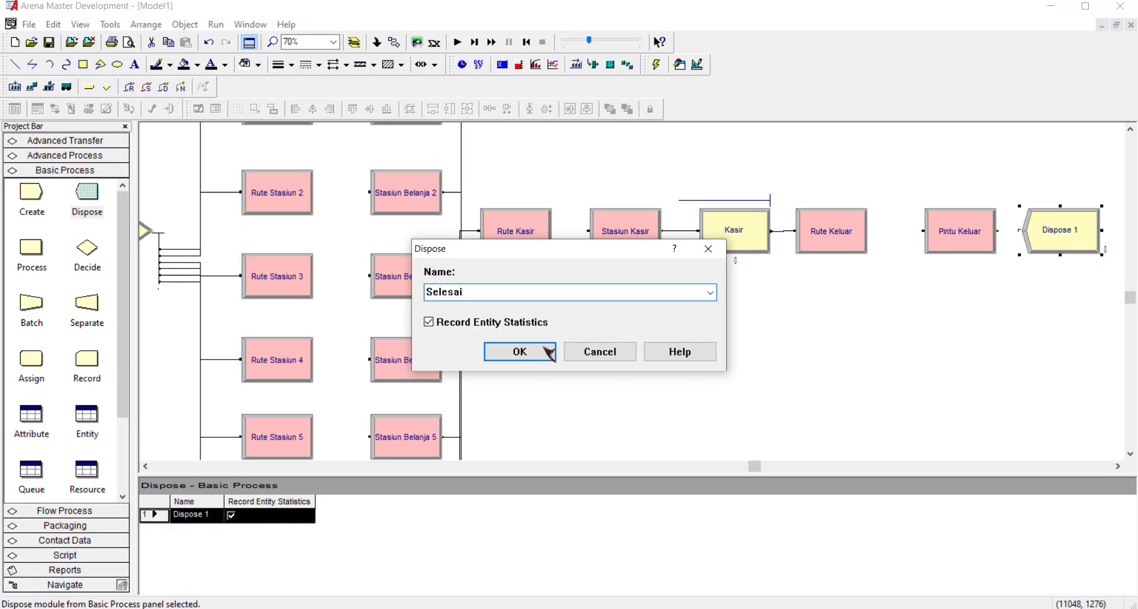
click(507, 358)
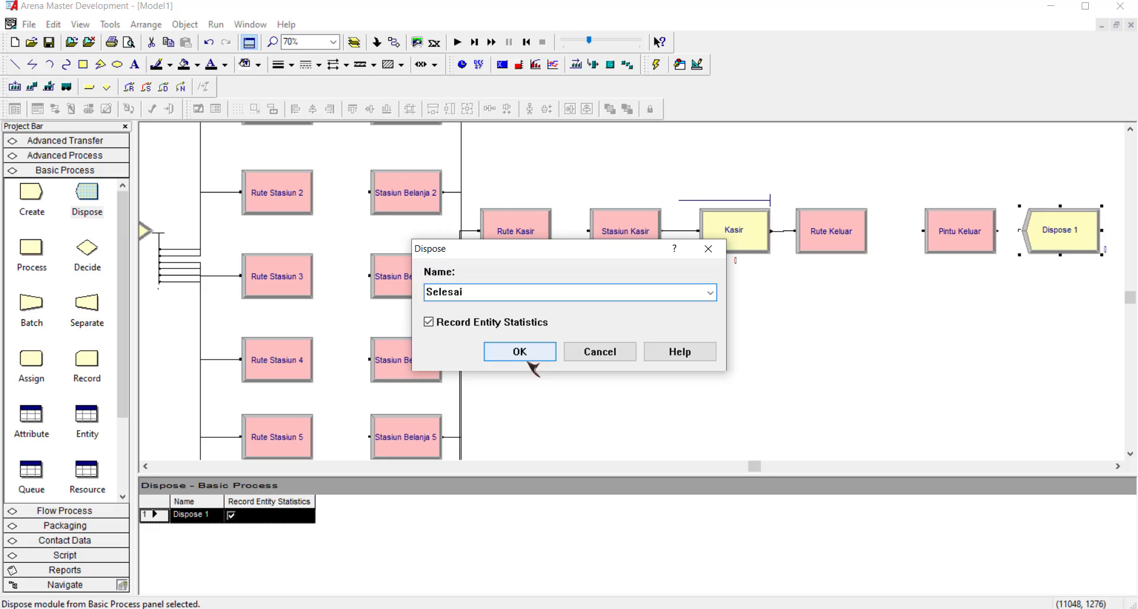
Step: Connect the exit of the Pintu Keluar station to the entry of the Selesai dispose module
click(434, 45)
click(998, 231)
click(1020, 231)
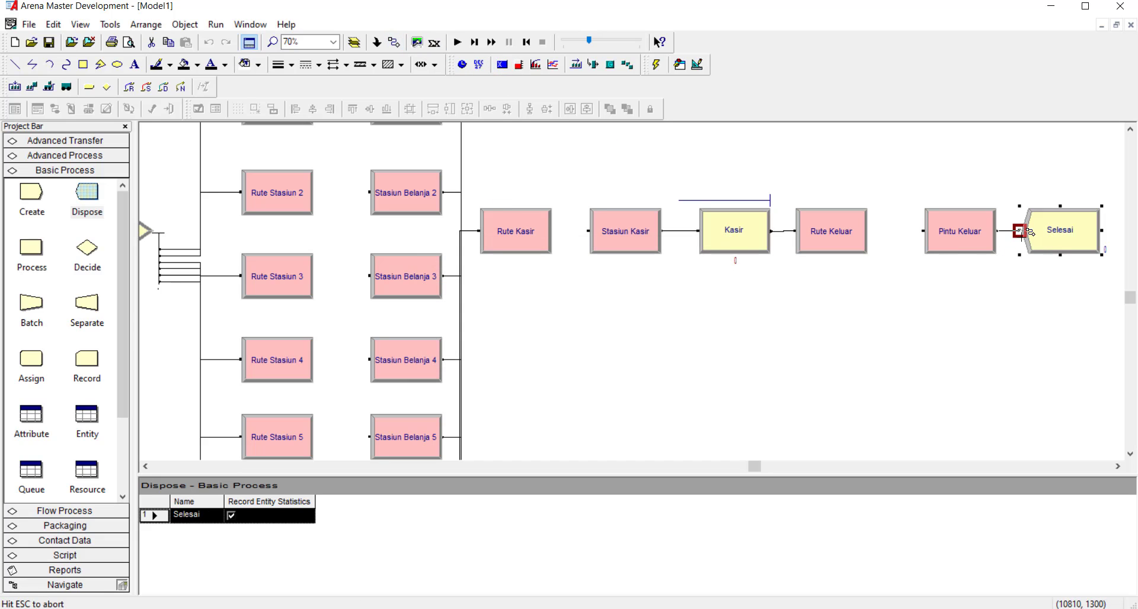
Step: Review the whole model flow from Kedatangan through the shopping stations and cashier to Selesai, checking the modules and connections
scroll(587, 237, down, 3)
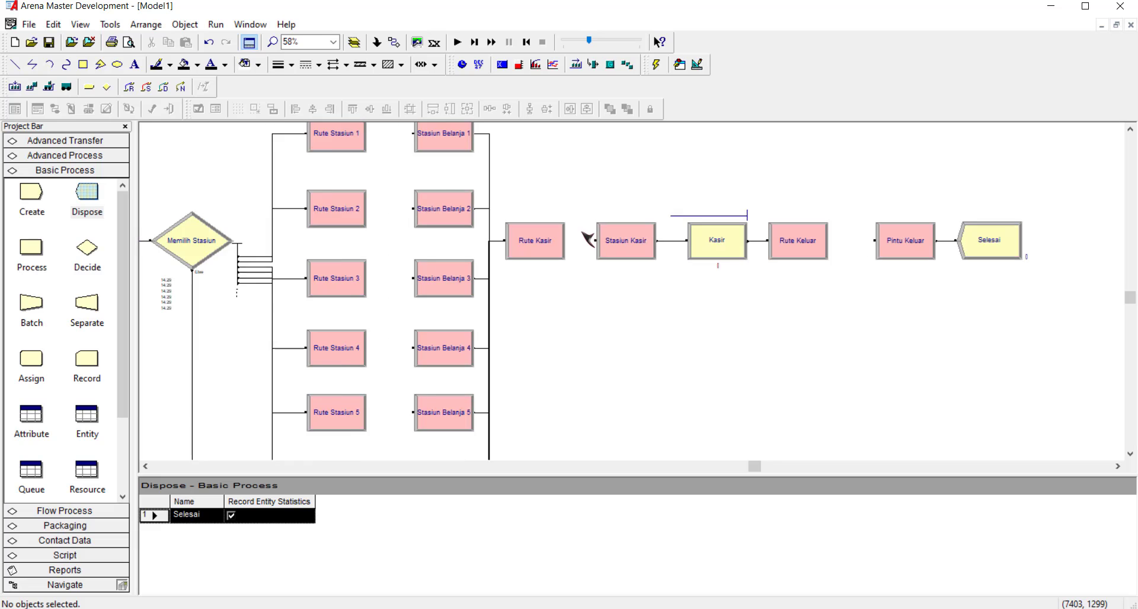
scroll(145, 466, left, 2)
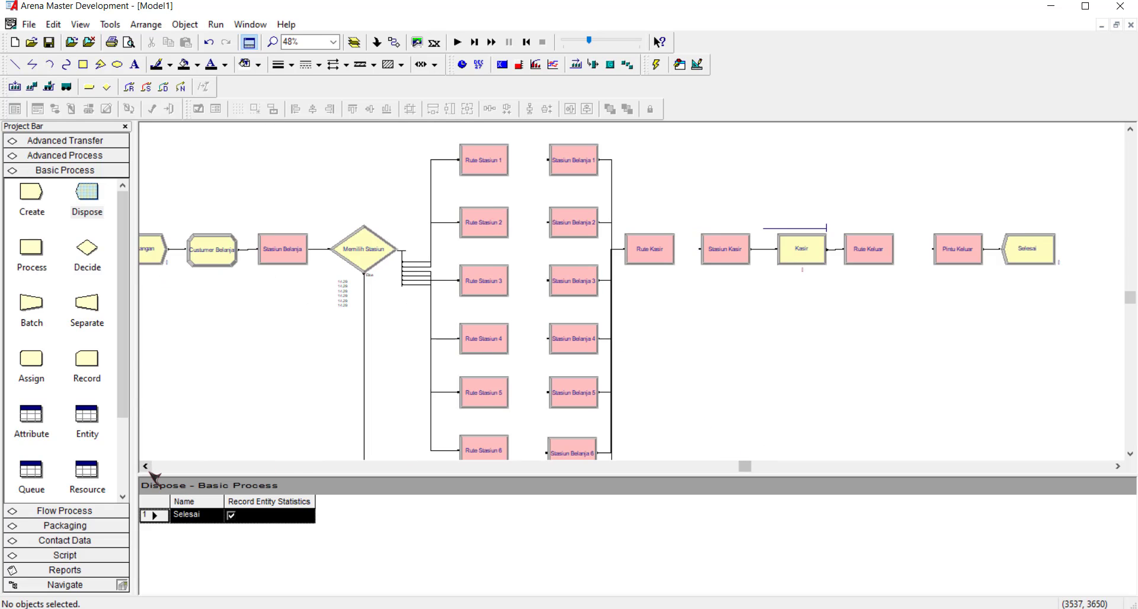
scroll(634, 323, down, 2)
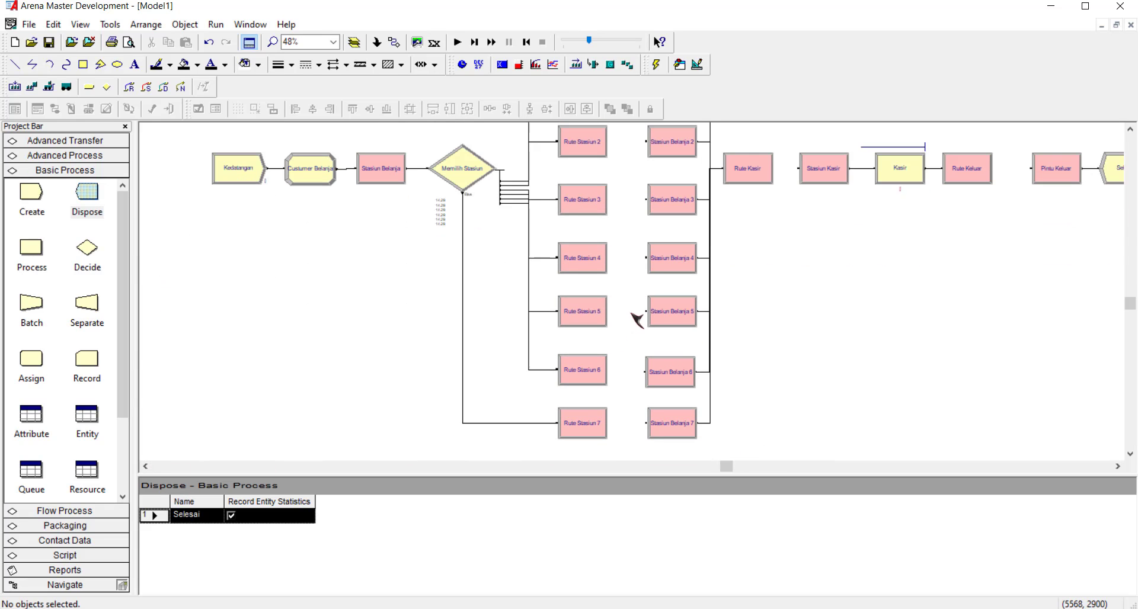
scroll(636, 320, up, 3)
scroll(610, 307, down, 3)
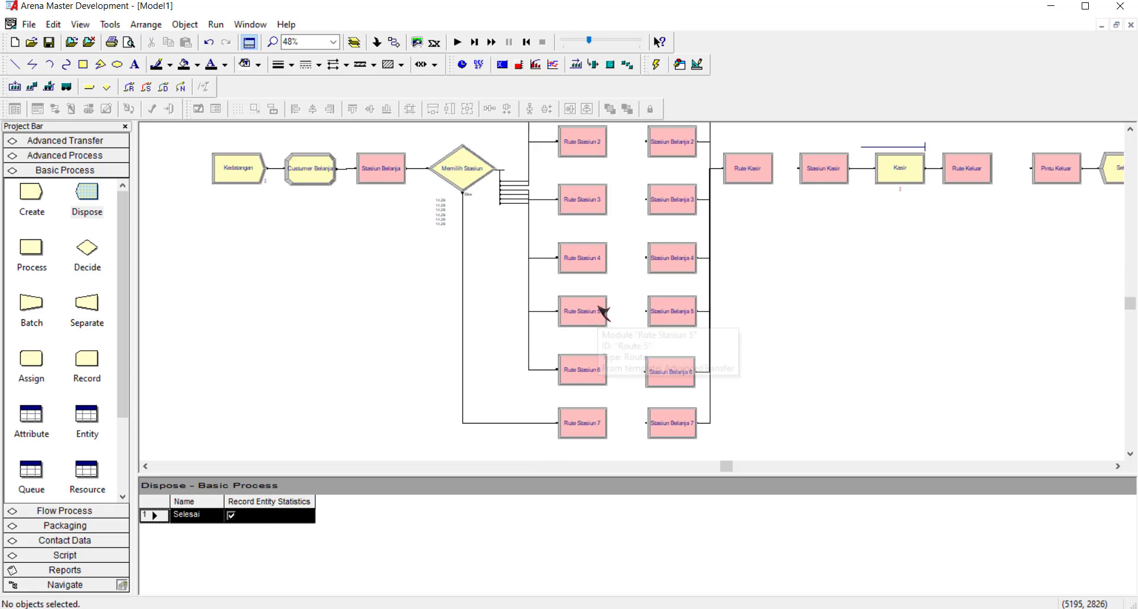
scroll(603, 311, up, 3)
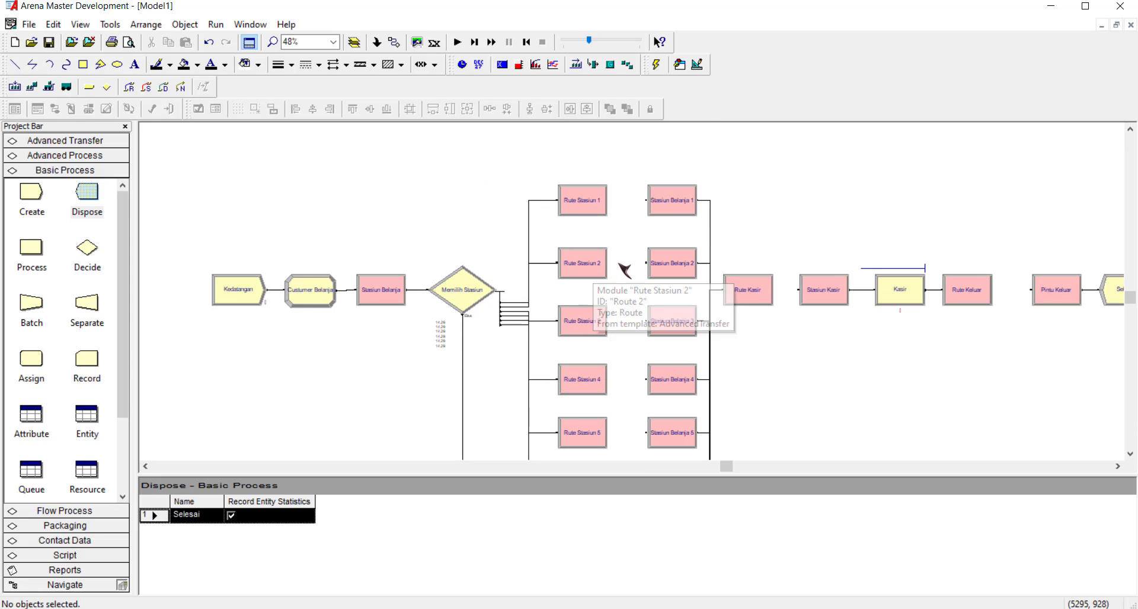
scroll(622, 279, down, 4)
scroll(628, 321, up, 3)
scroll(622, 312, down, 1)
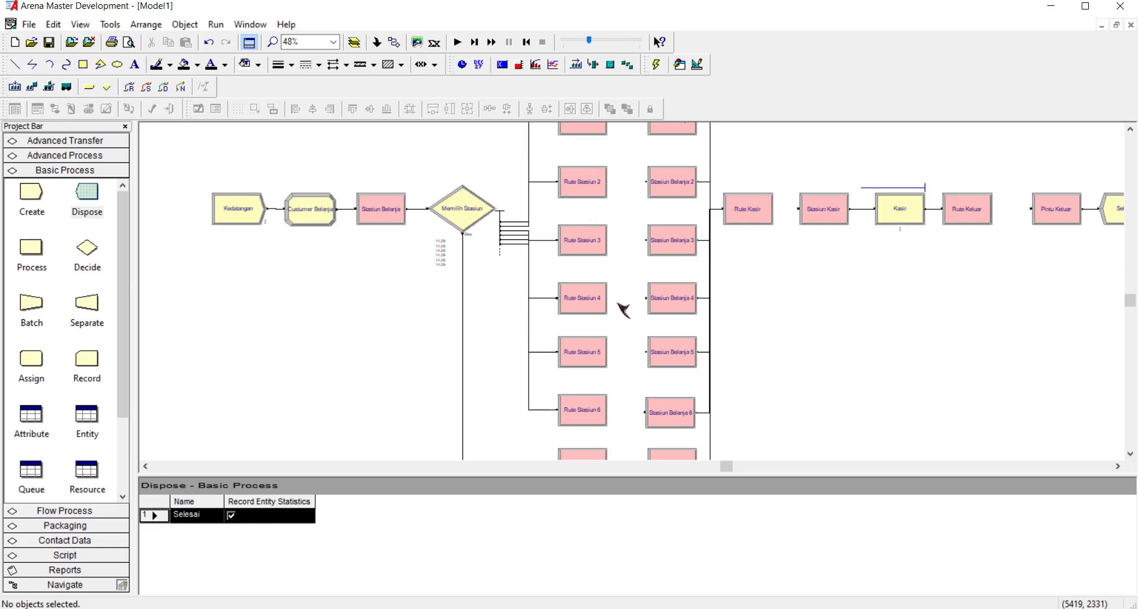
scroll(623, 309, down, 1)
scroll(623, 310, up, 2)
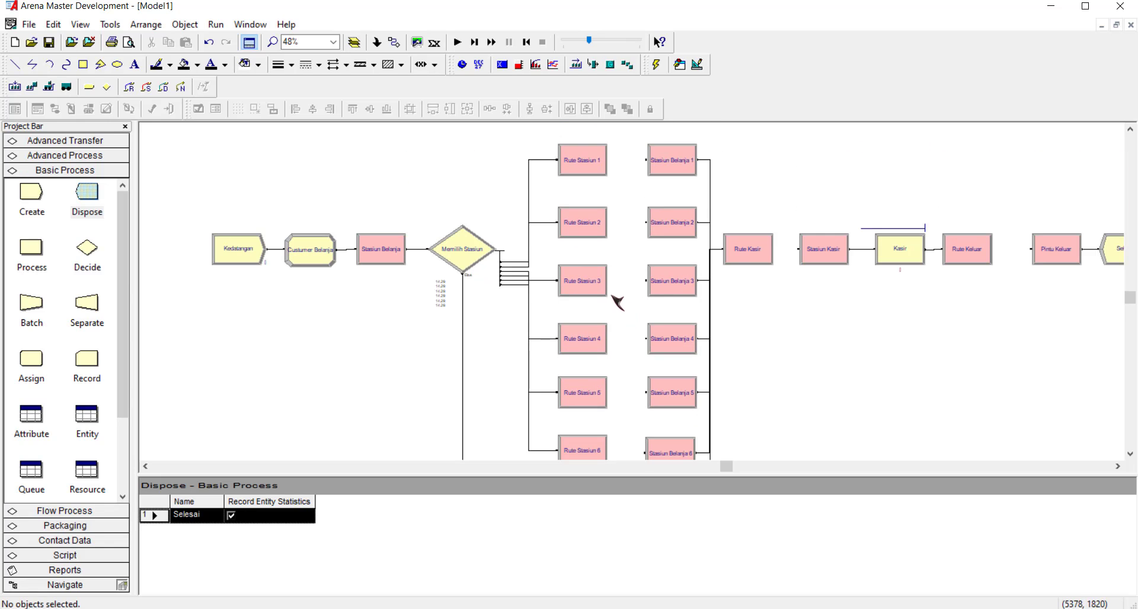
scroll(224, 229, up, 2)
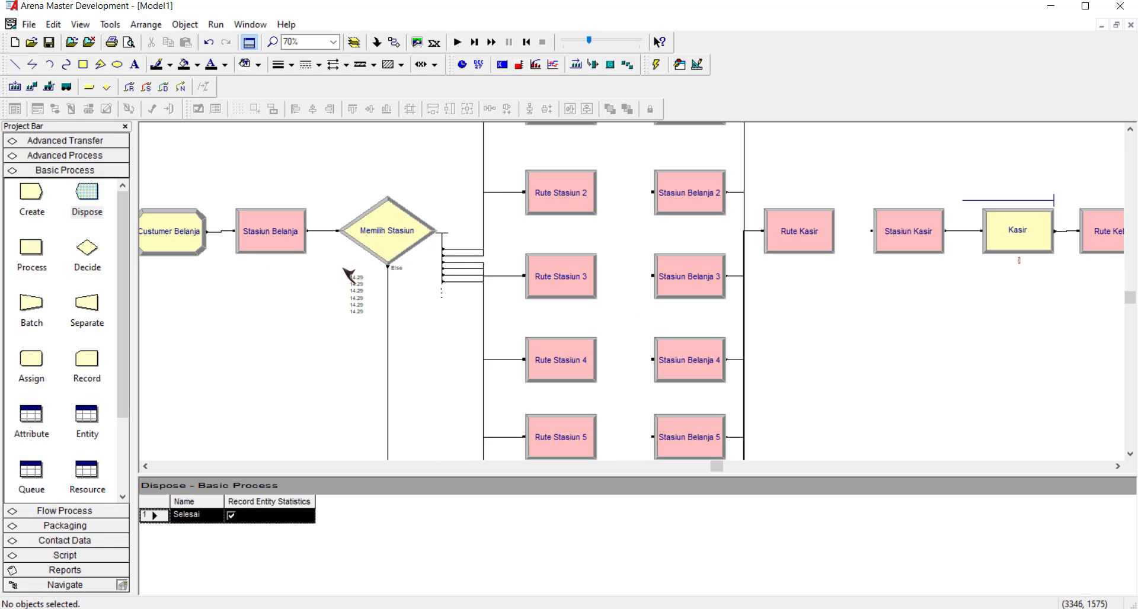
scroll(347, 276, right, 2)
scroll(341, 278, left, 4)
scroll(346, 273, right, 1)
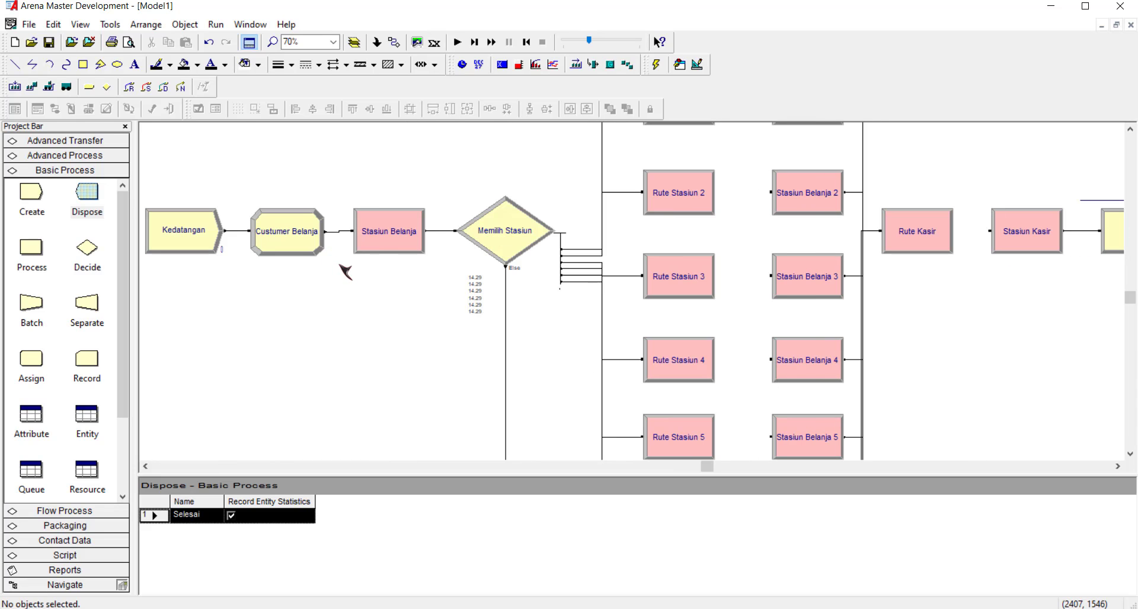
Step: Start a trial run, lower the animation speed factor to 0.000867 while it is paused, and end the run
click(458, 43)
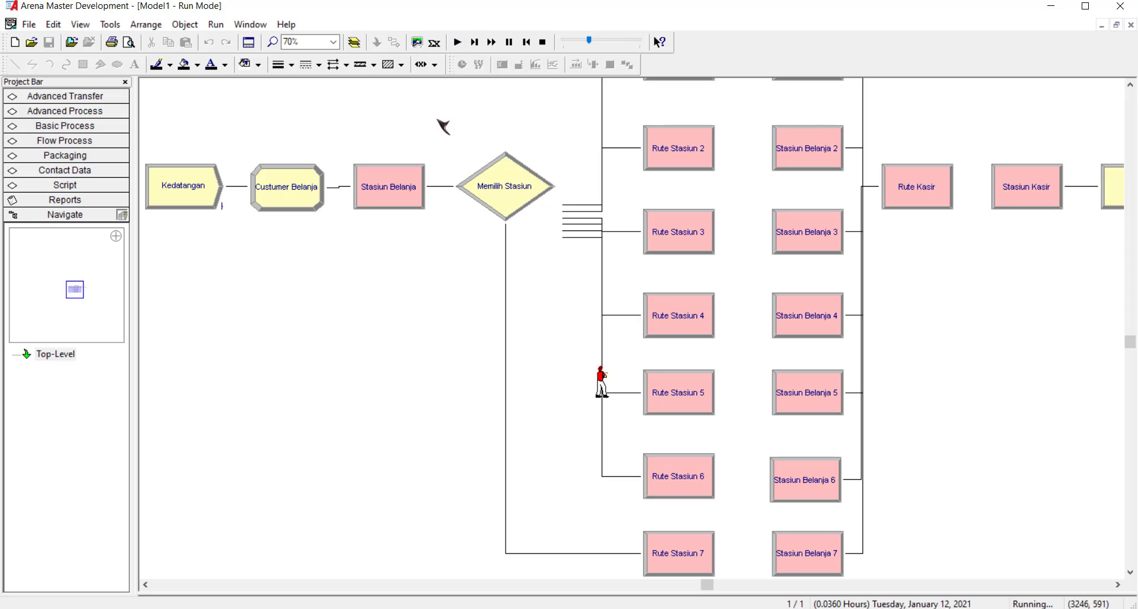
click(509, 42)
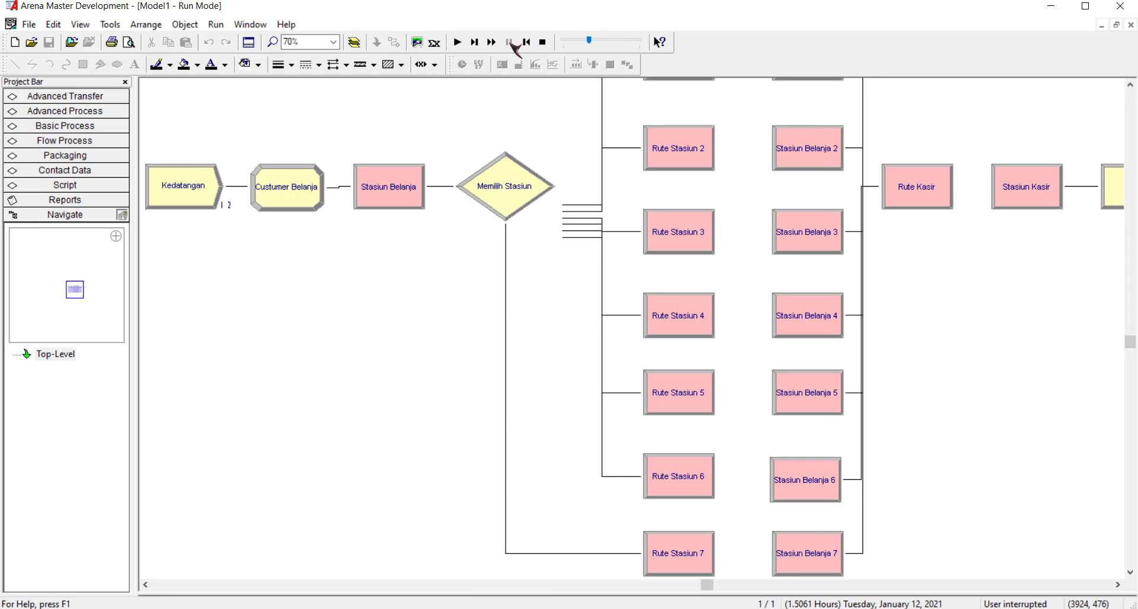
drag(588, 41, 562, 42)
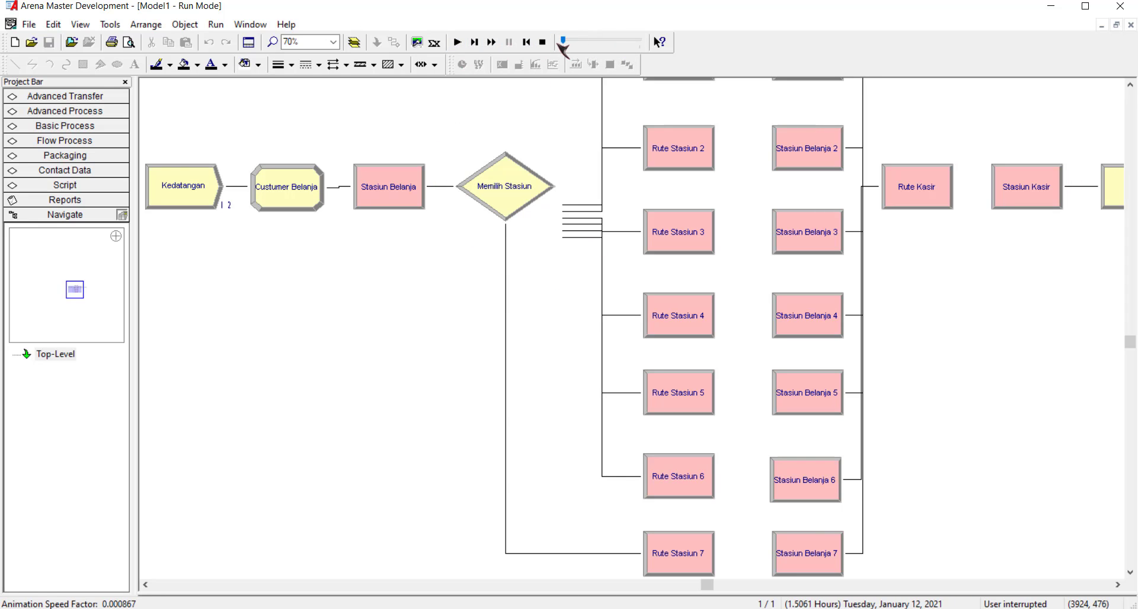
click(543, 42)
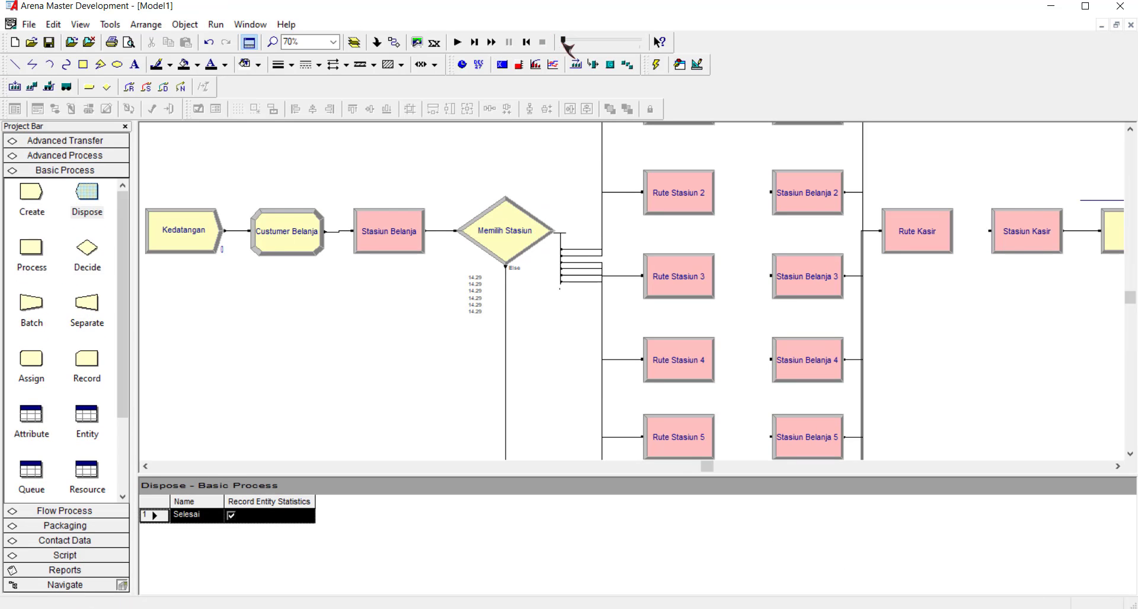
Step: Rerun the simulation to watch customers pass through the cashier, raise the animation speed factor to 0.001694, and end the run
click(459, 43)
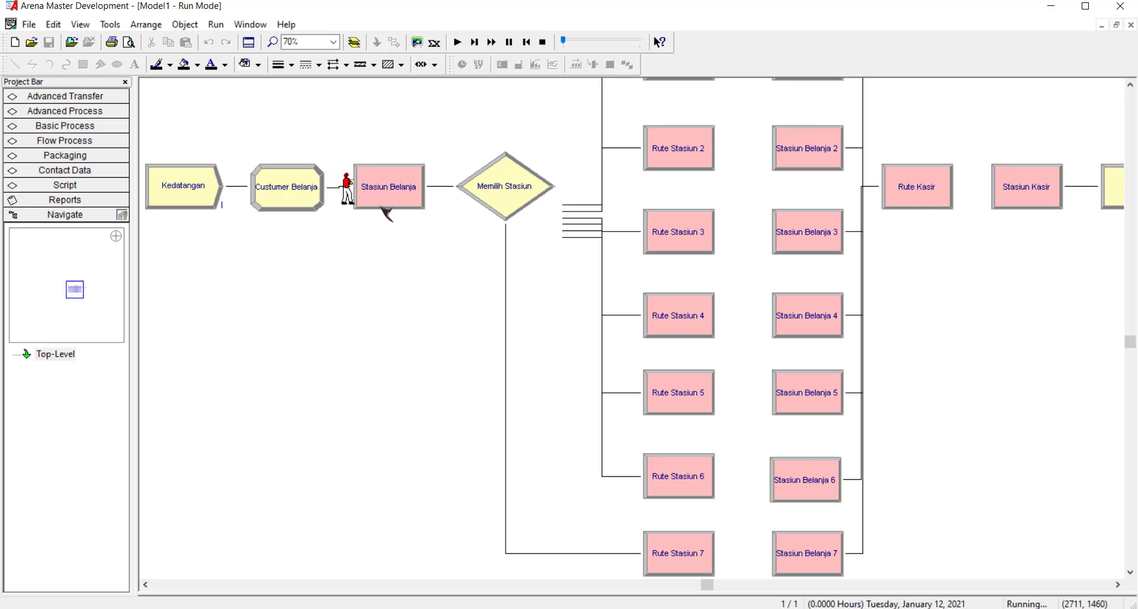
scroll(432, 205, down, 1)
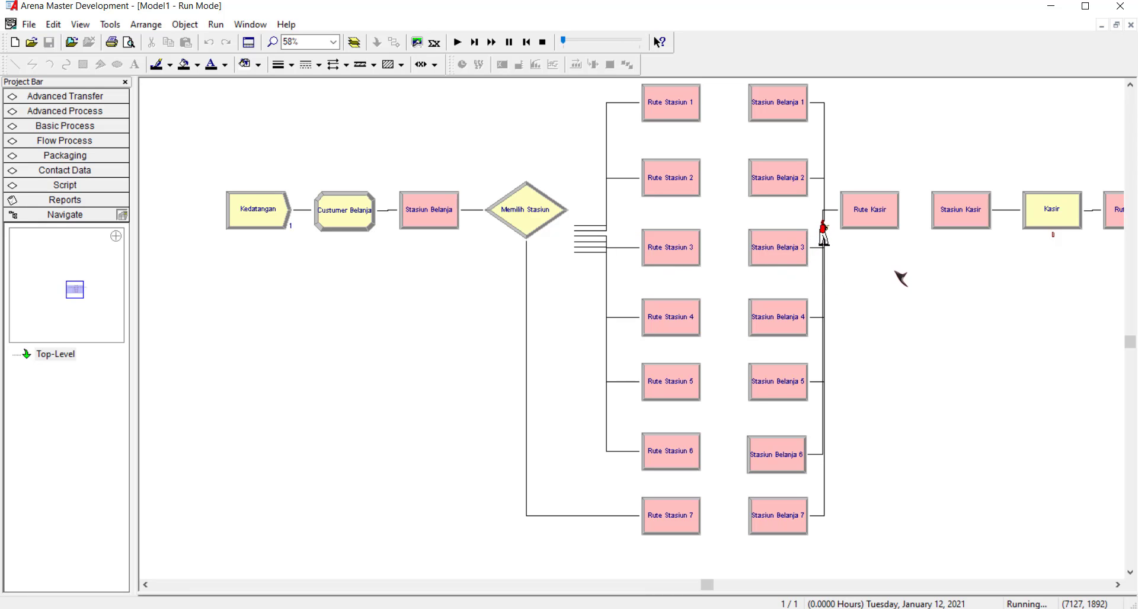
click(1118, 585)
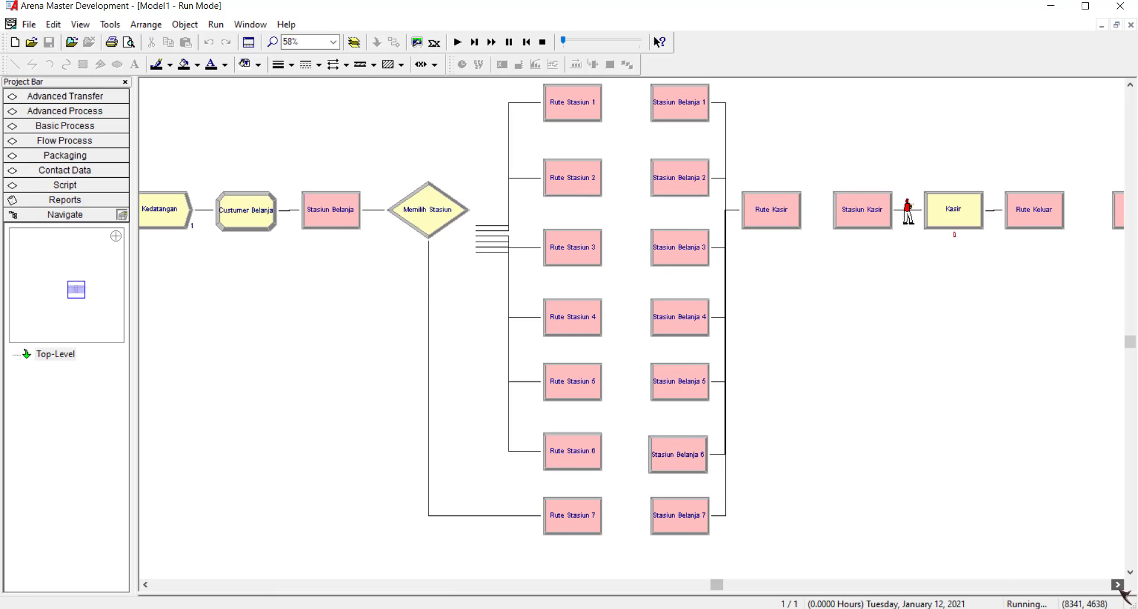
click(1118, 585)
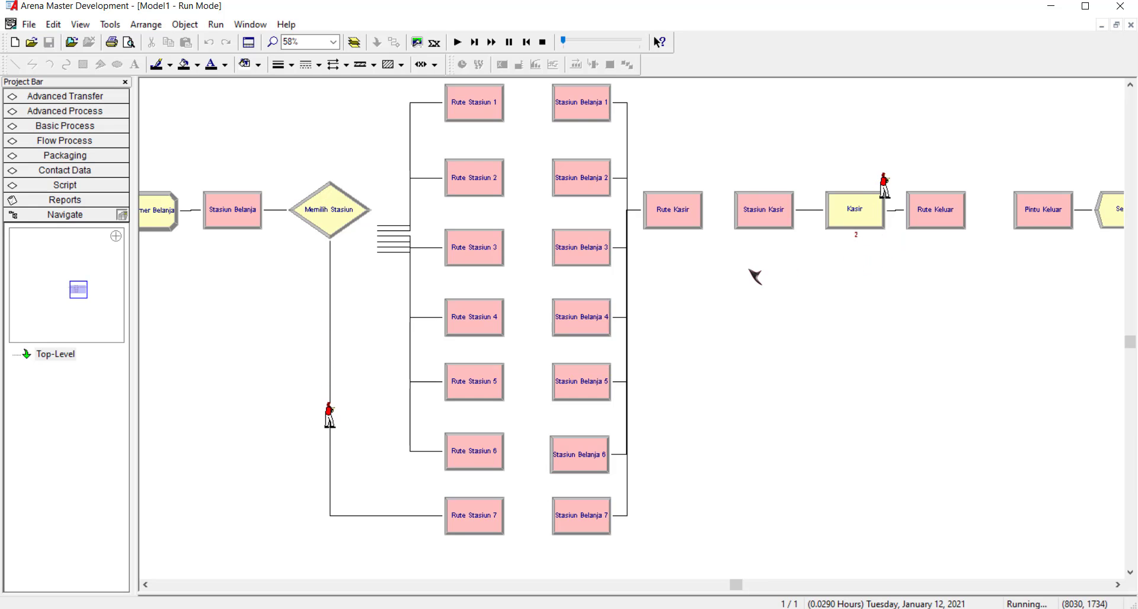
drag(563, 40, 568, 42)
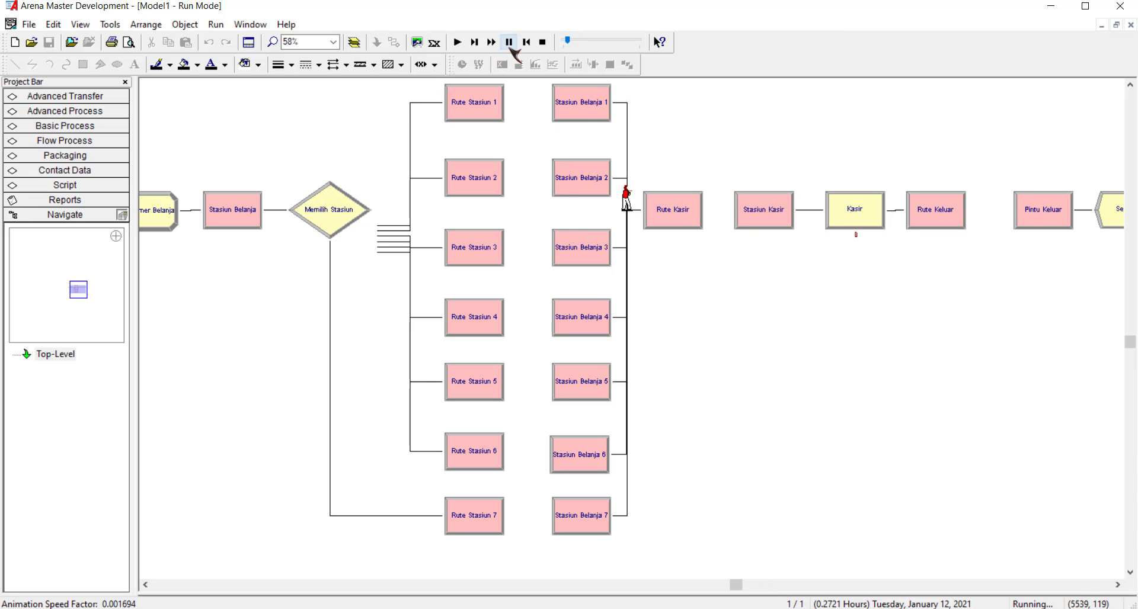
click(542, 42)
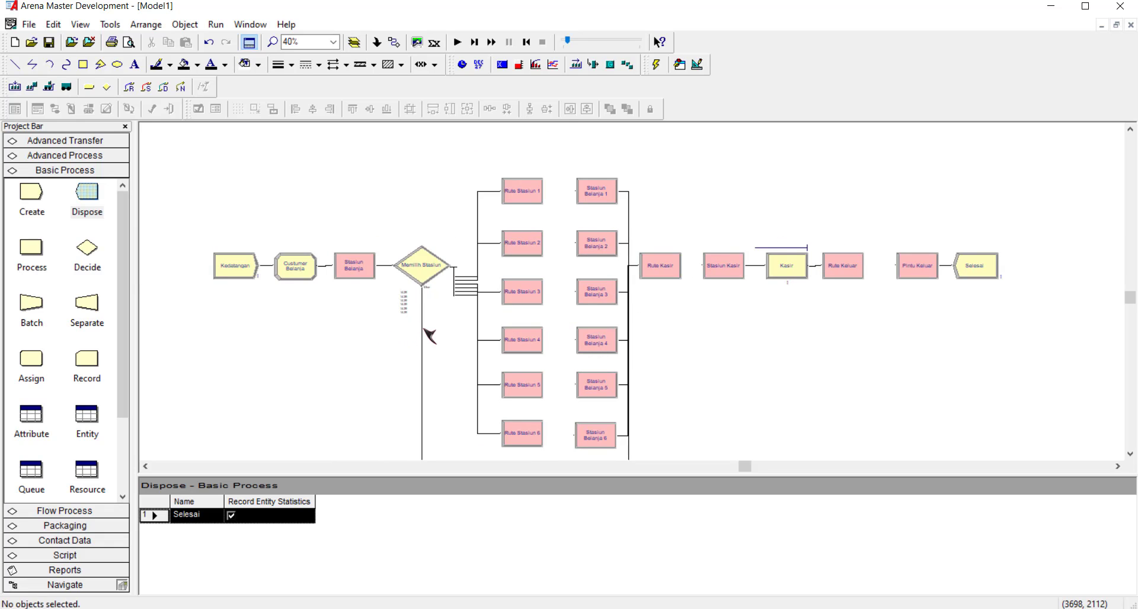
Step: Configure the run for 3 replications with a replication length of 15 hours and base time units of minutes
scroll(465, 320, up, 1)
scroll(332, 288, up, 1)
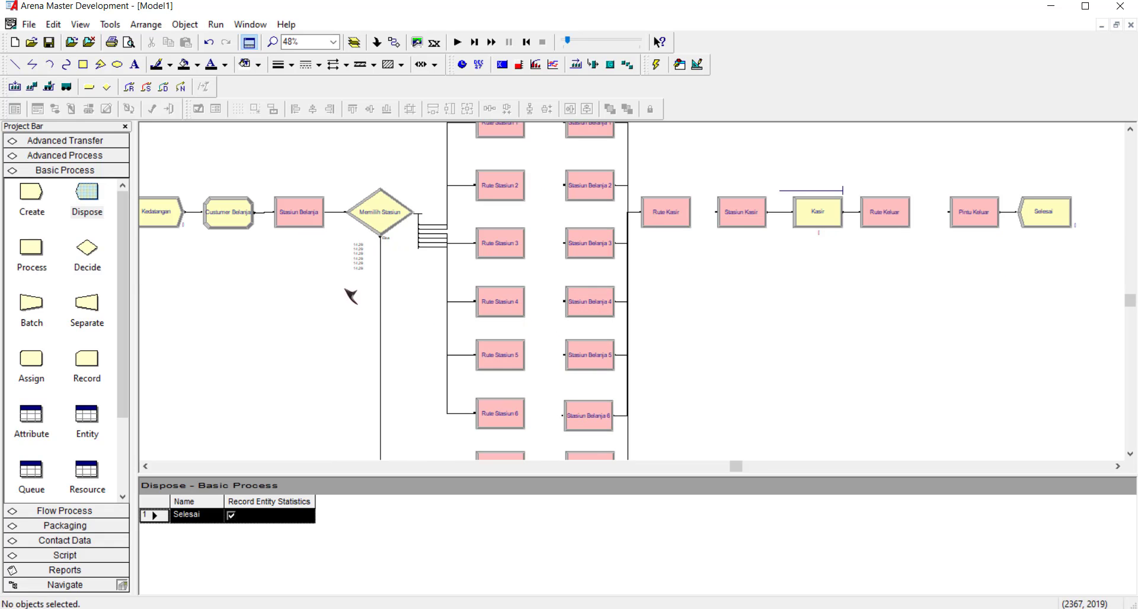
scroll(391, 319, right, 2)
scroll(361, 319, left, 4)
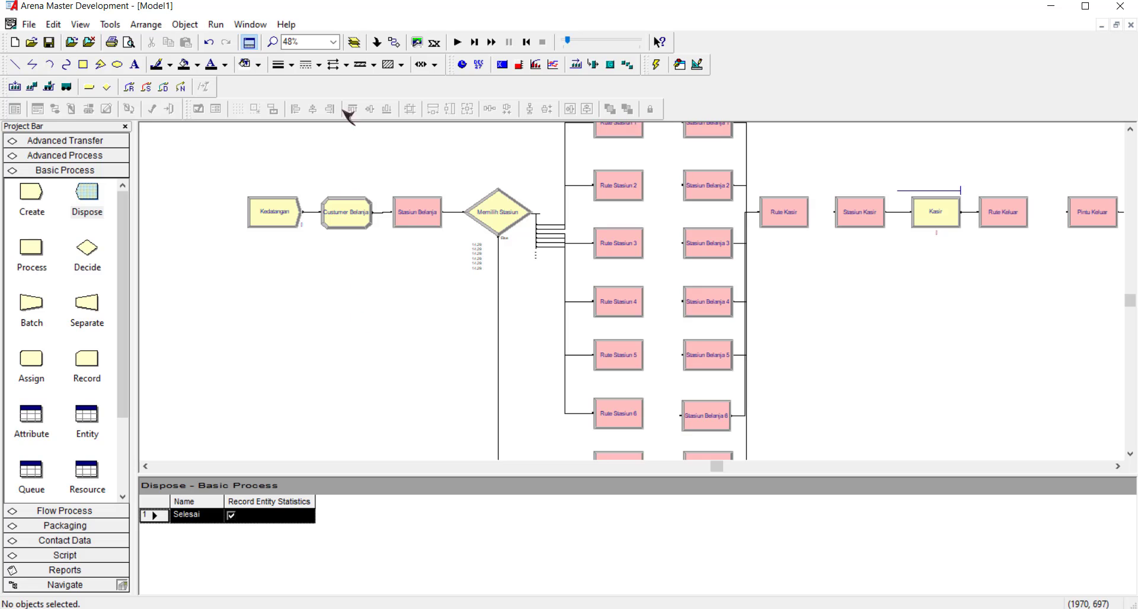
click(227, 24)
click(237, 41)
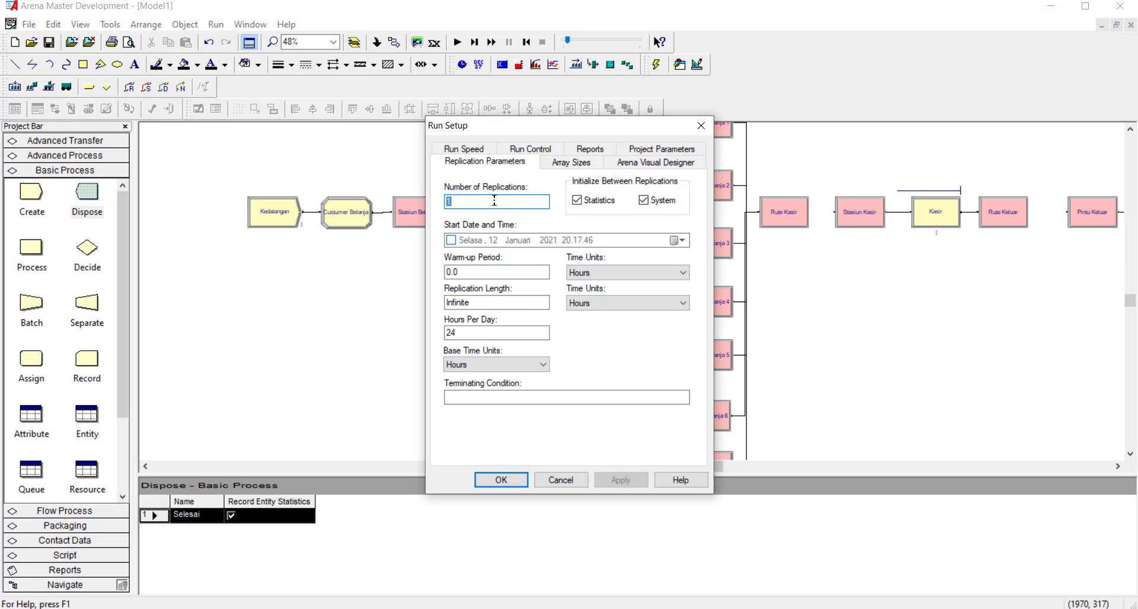
text(3)
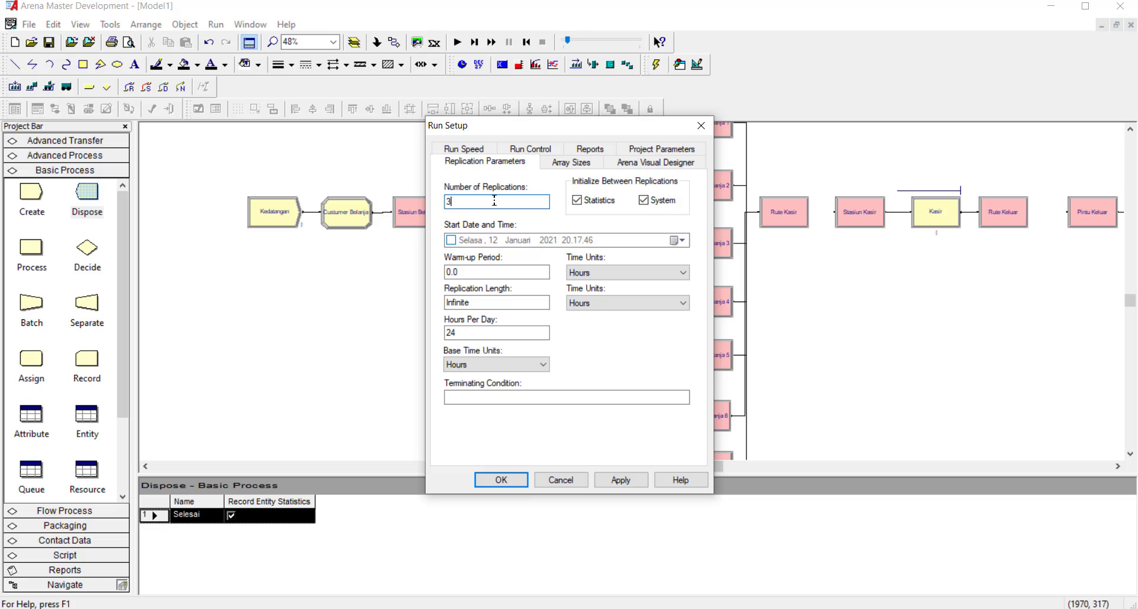
click(491, 302)
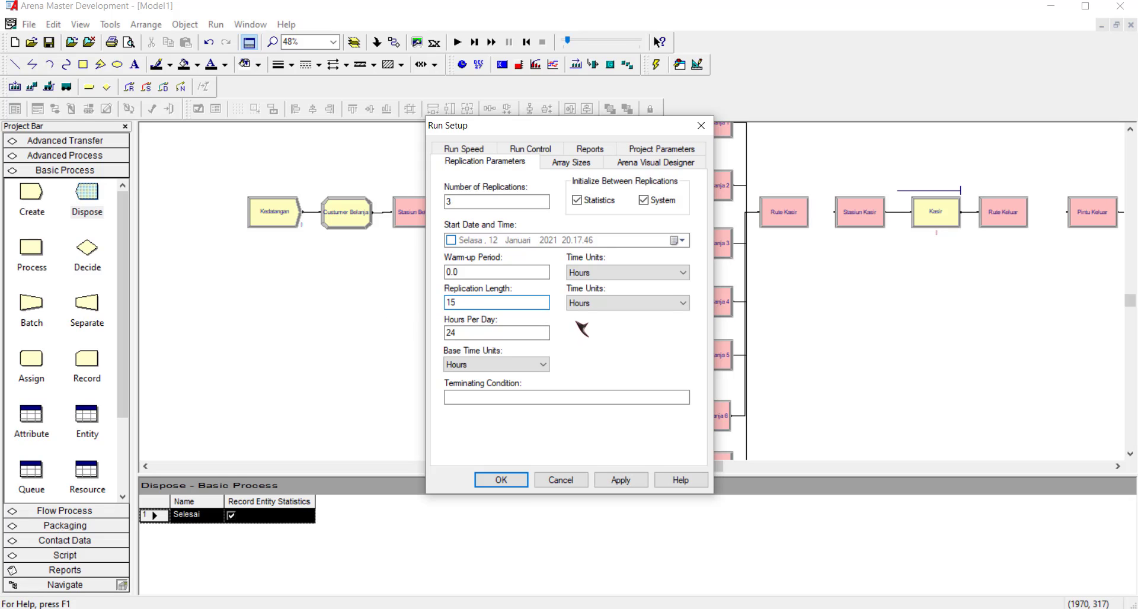
click(508, 365)
click(505, 400)
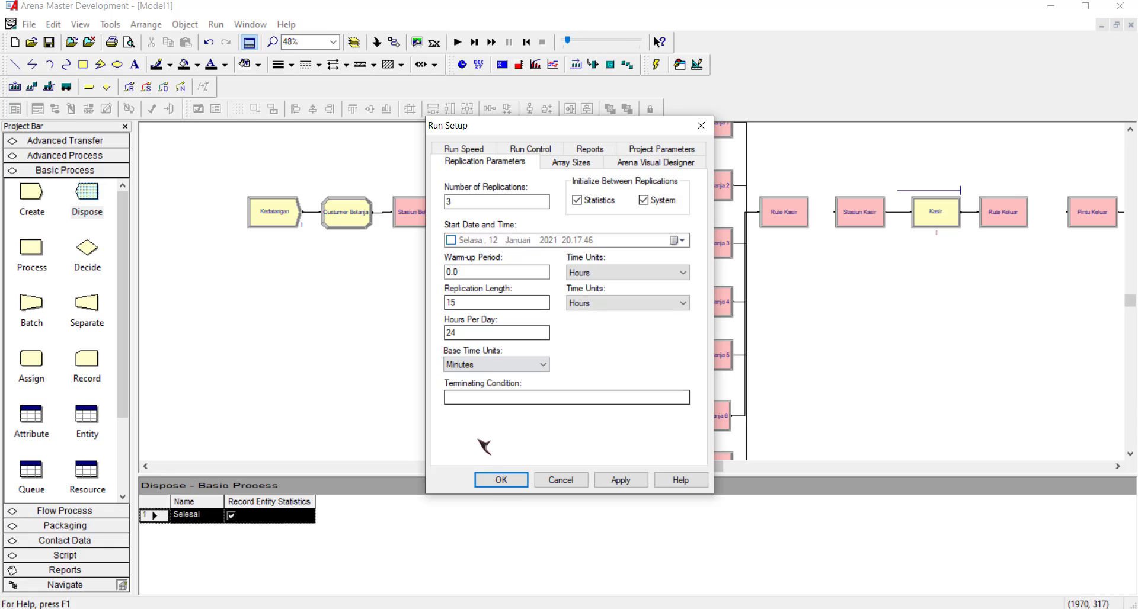
click(503, 480)
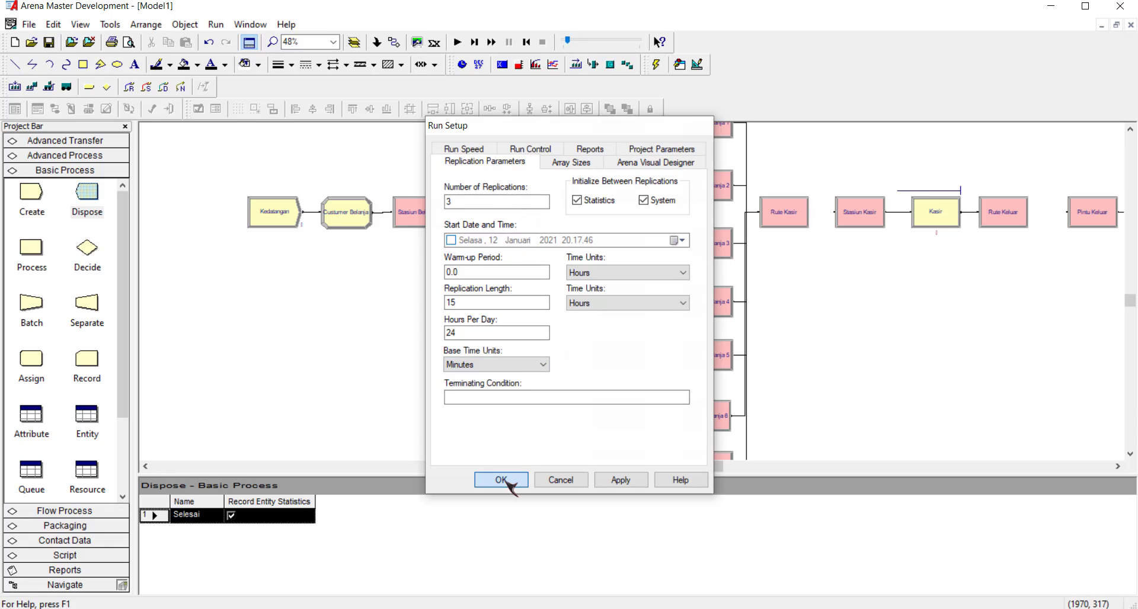
Step: Add a digital 24-hour clock starting at 08:00:00 in the empty space below the Kedatangan and Stasiun Belanja modules
click(462, 64)
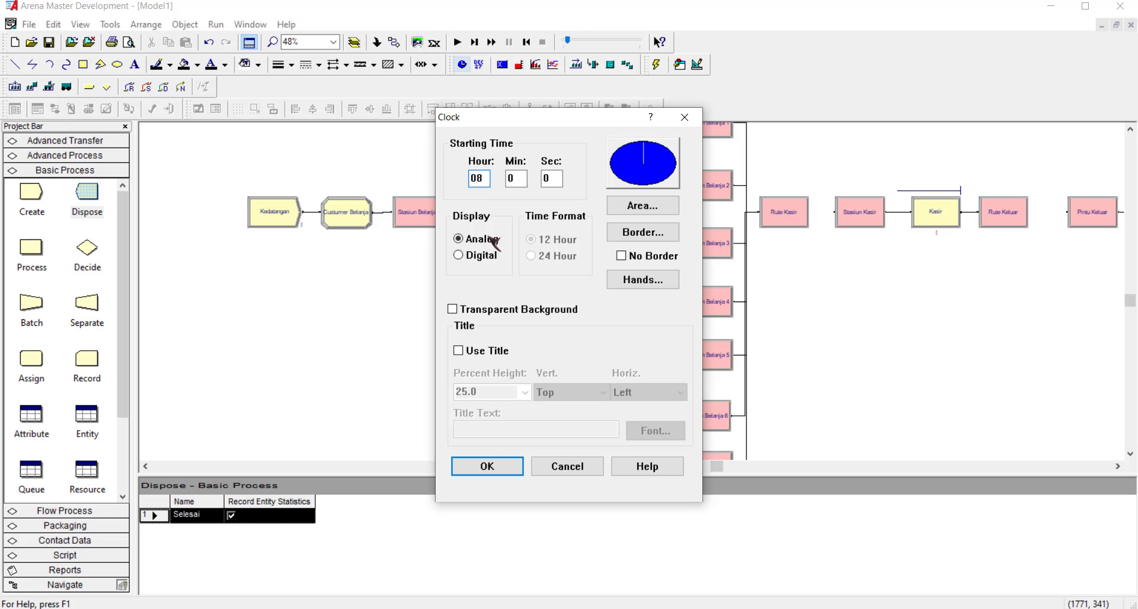
click(482, 258)
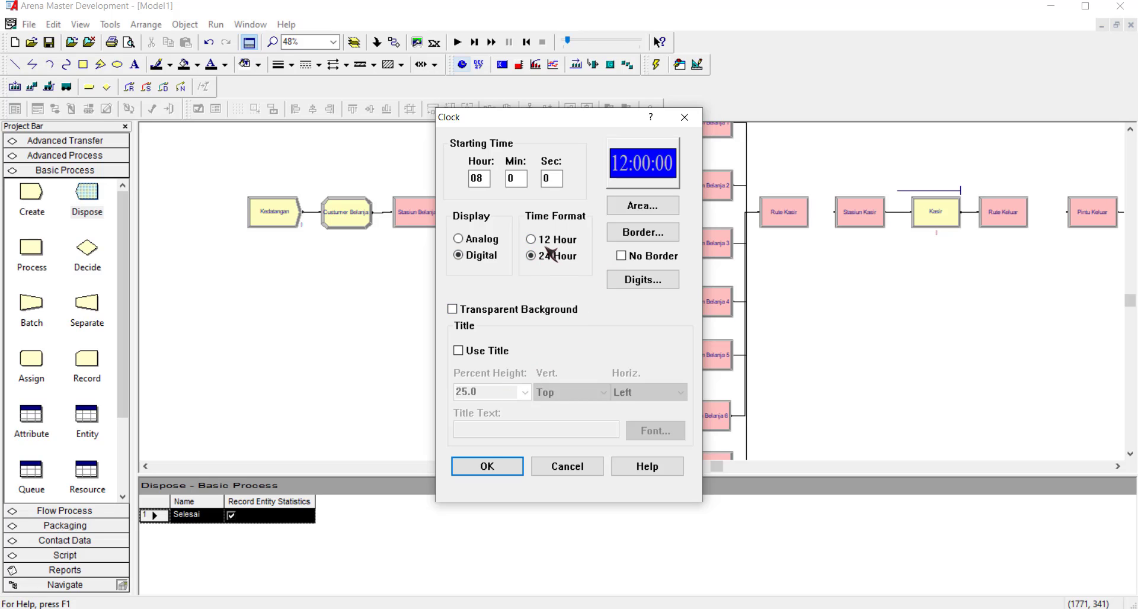
click(507, 465)
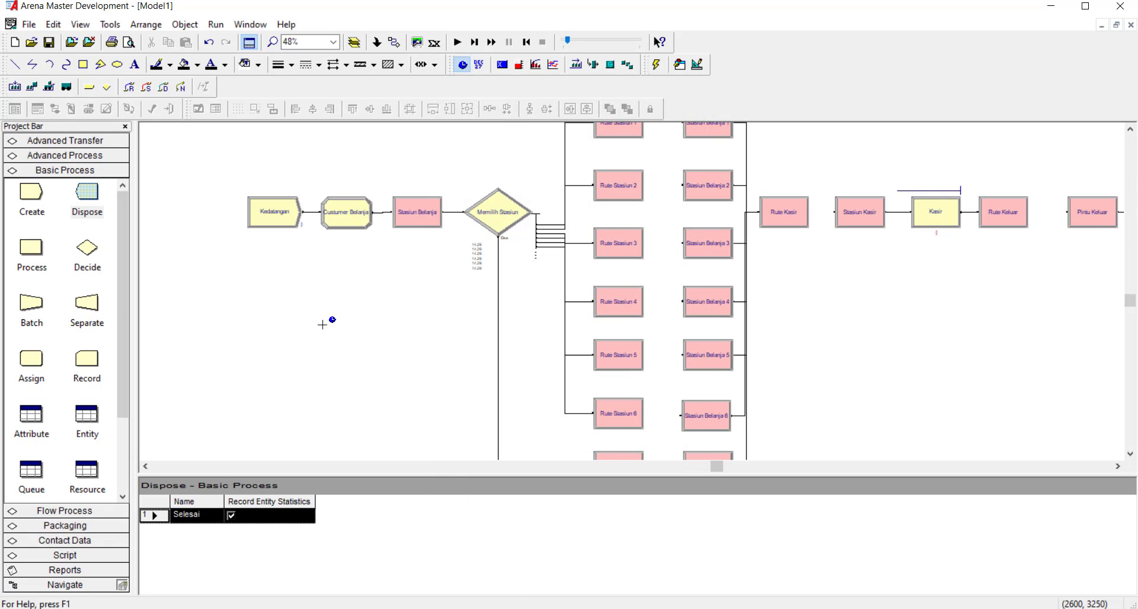
drag(243, 275, 460, 332)
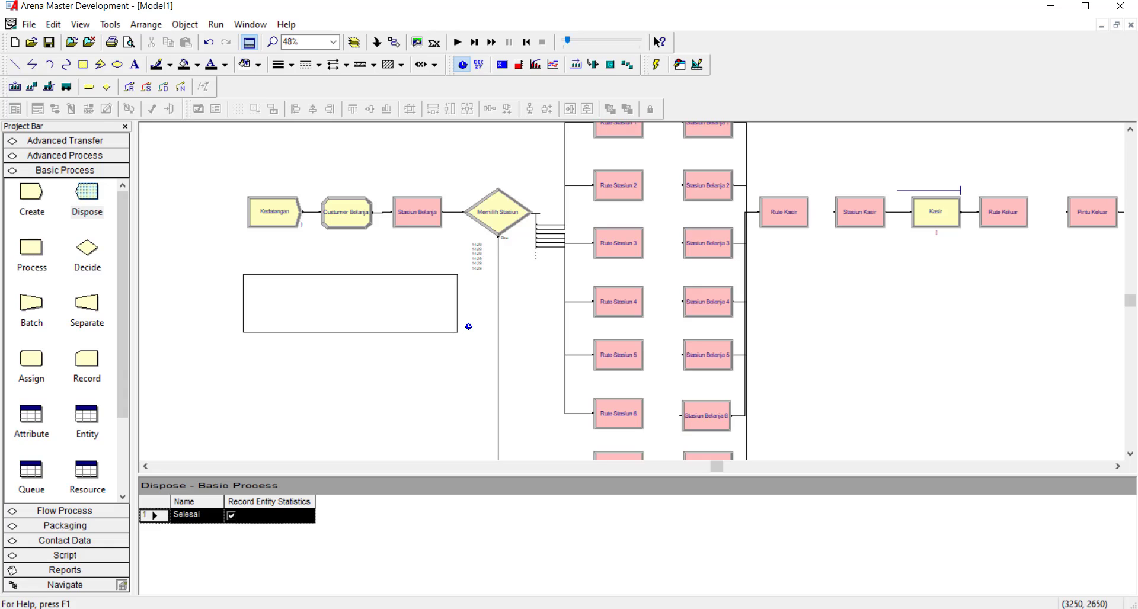
click(459, 332)
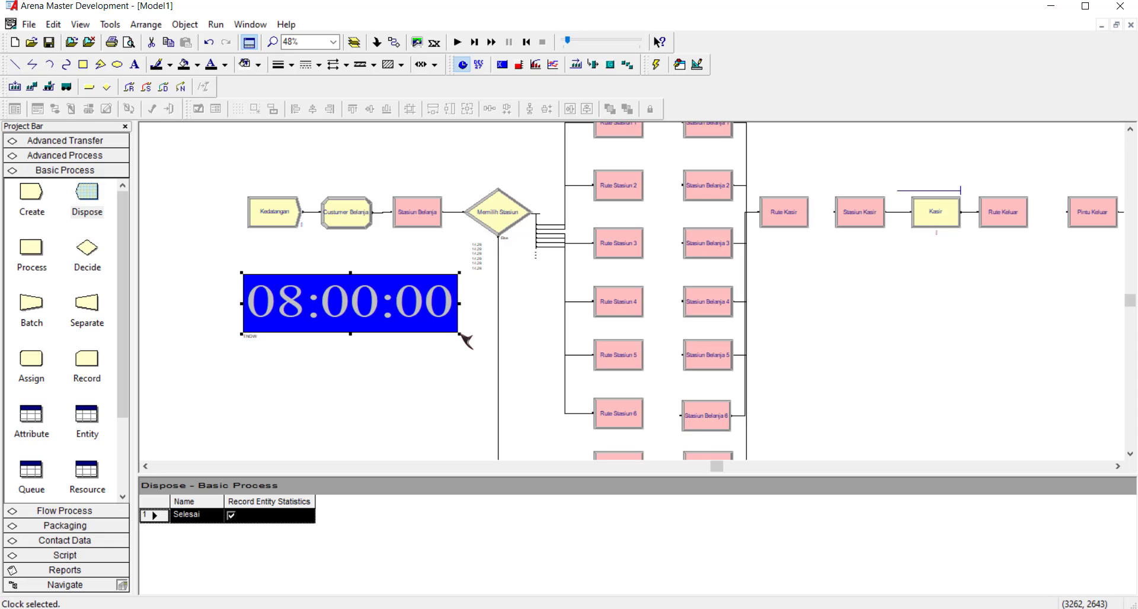
click(424, 366)
scroll(535, 280, down, 1)
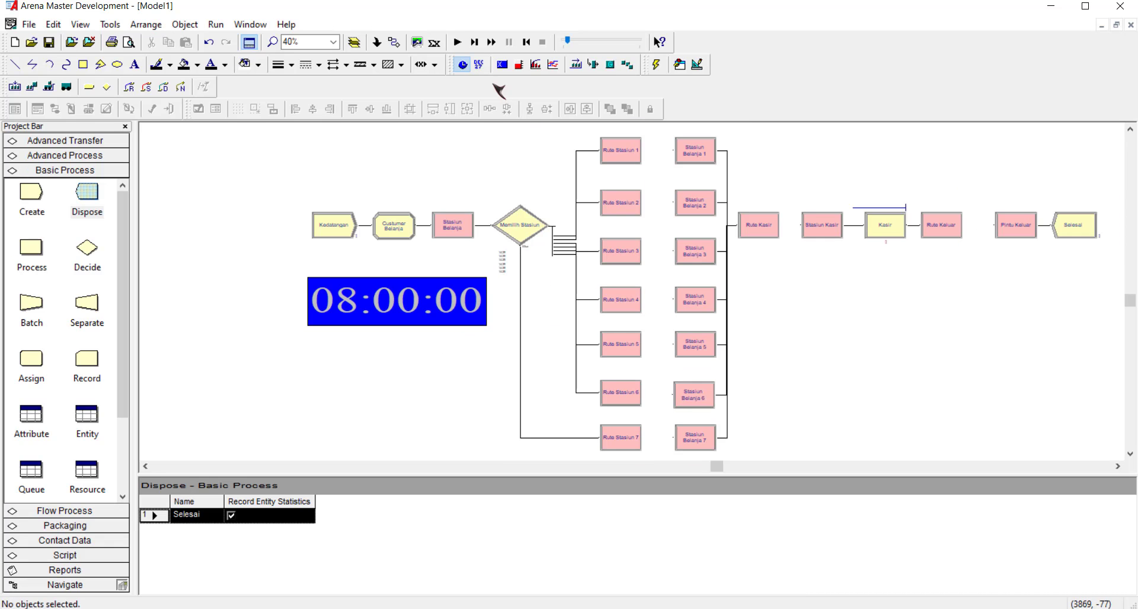
Step: Run the simulation to watch the clock and customers move through the stations and cashier, and raise the animation speed
click(458, 42)
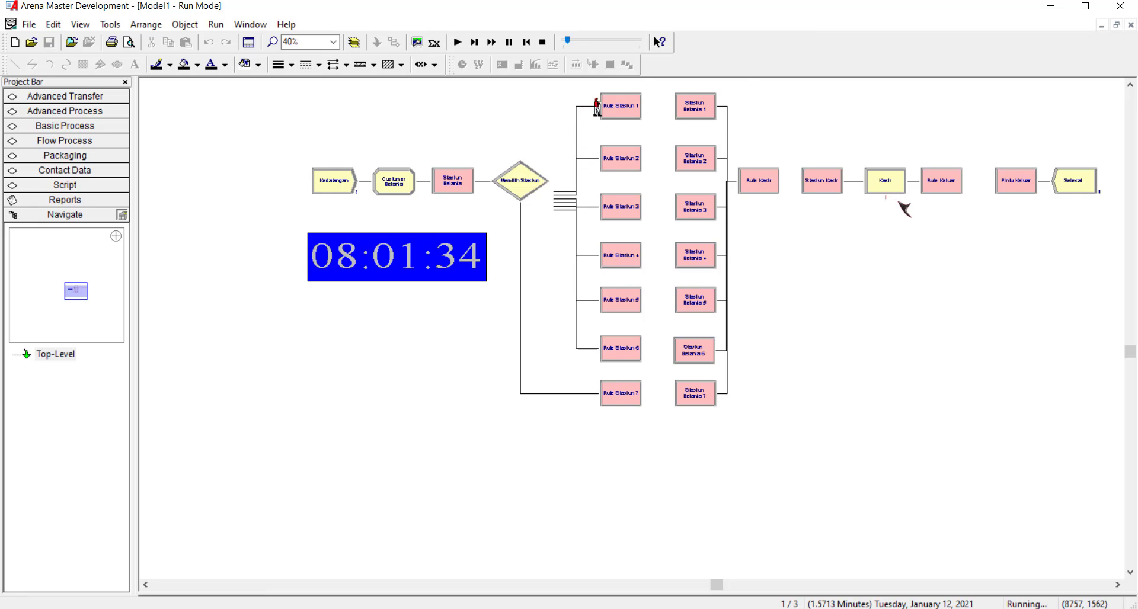
key(plus)
key(plus)
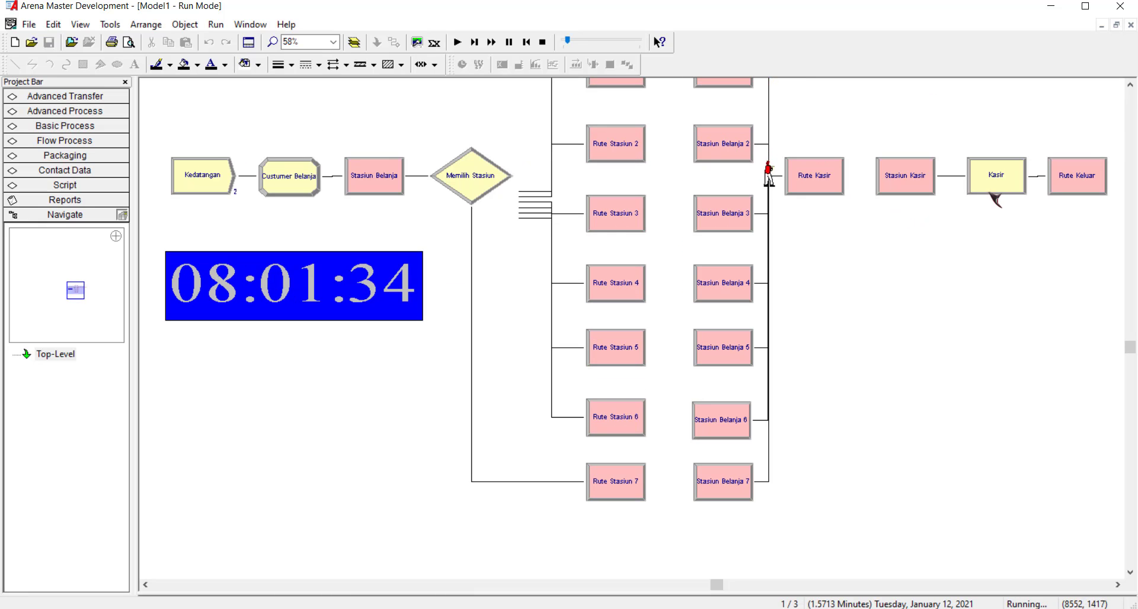
scroll(1002, 214, up, 2)
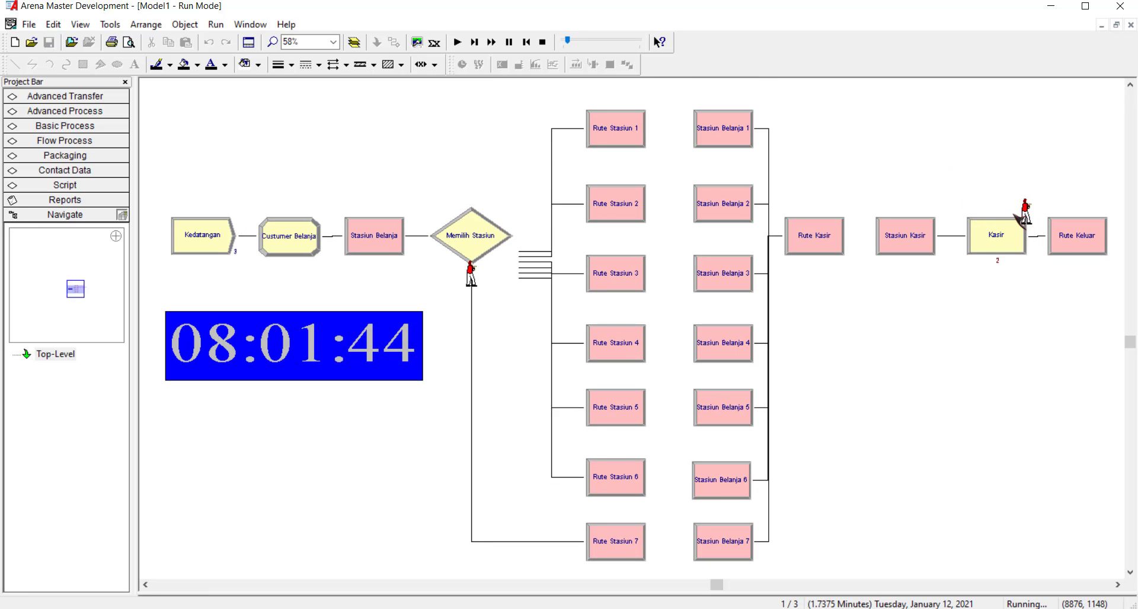
key(minus)
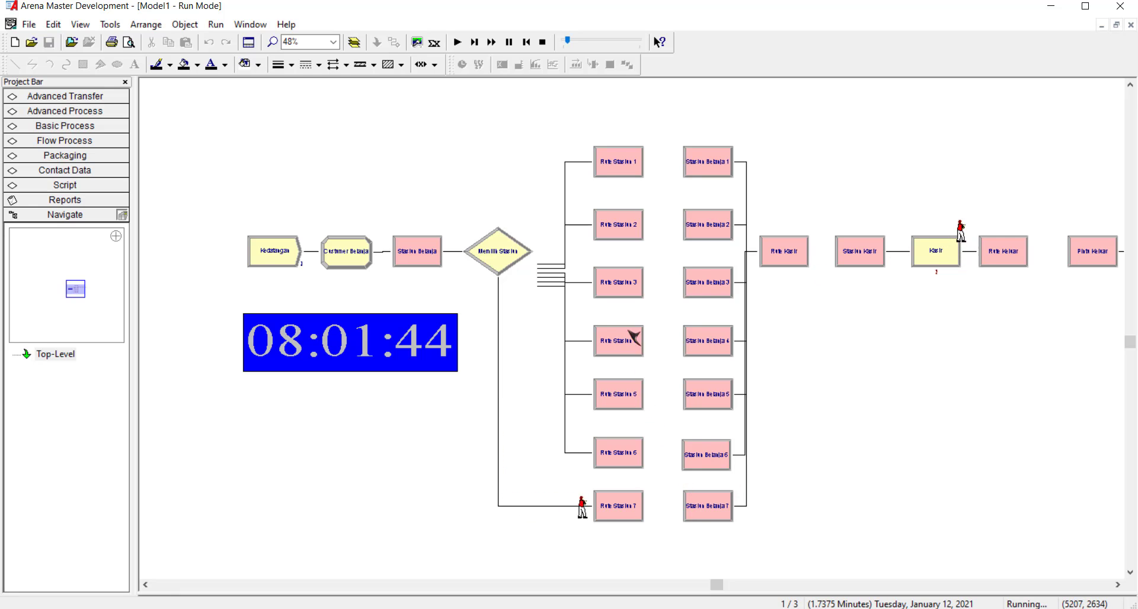
click(572, 42)
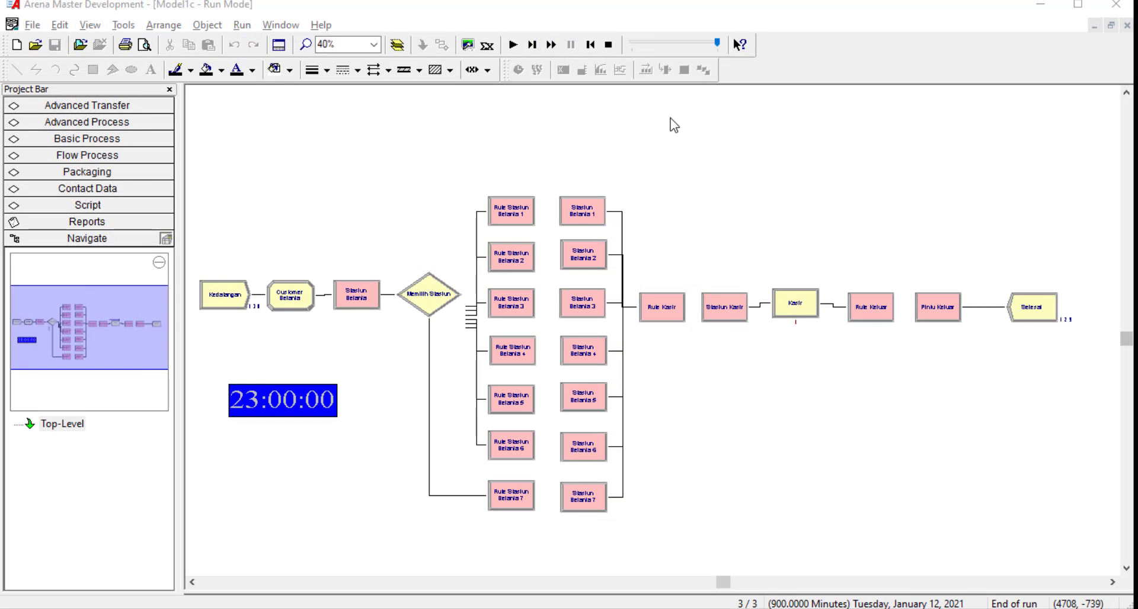
Step: End the current Model1c run, rerun the simulation to completion, and open its results report
click(609, 45)
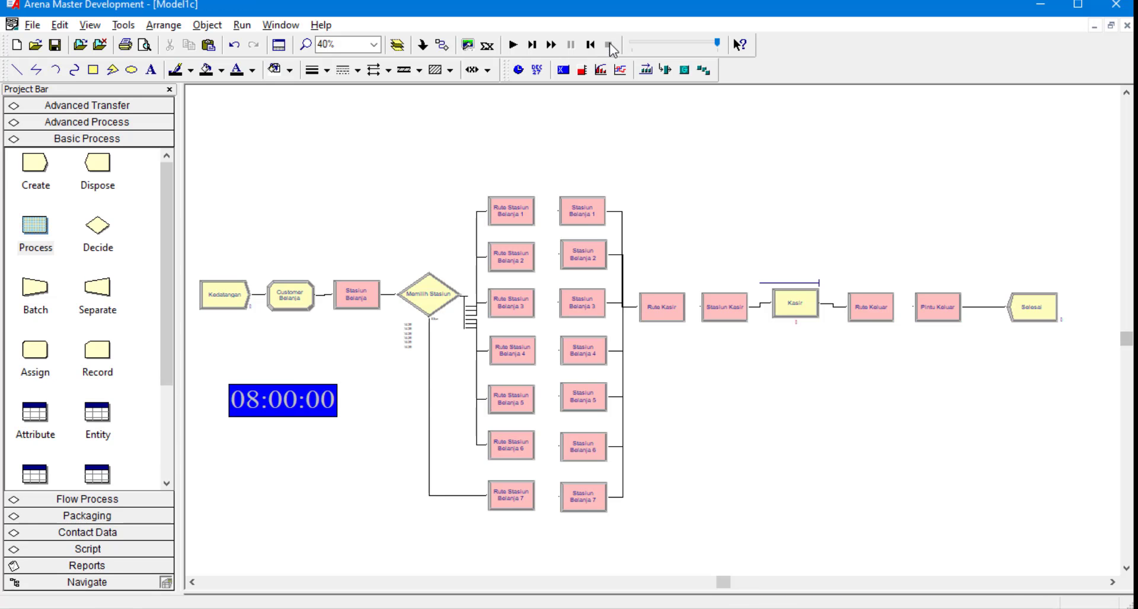
click(512, 48)
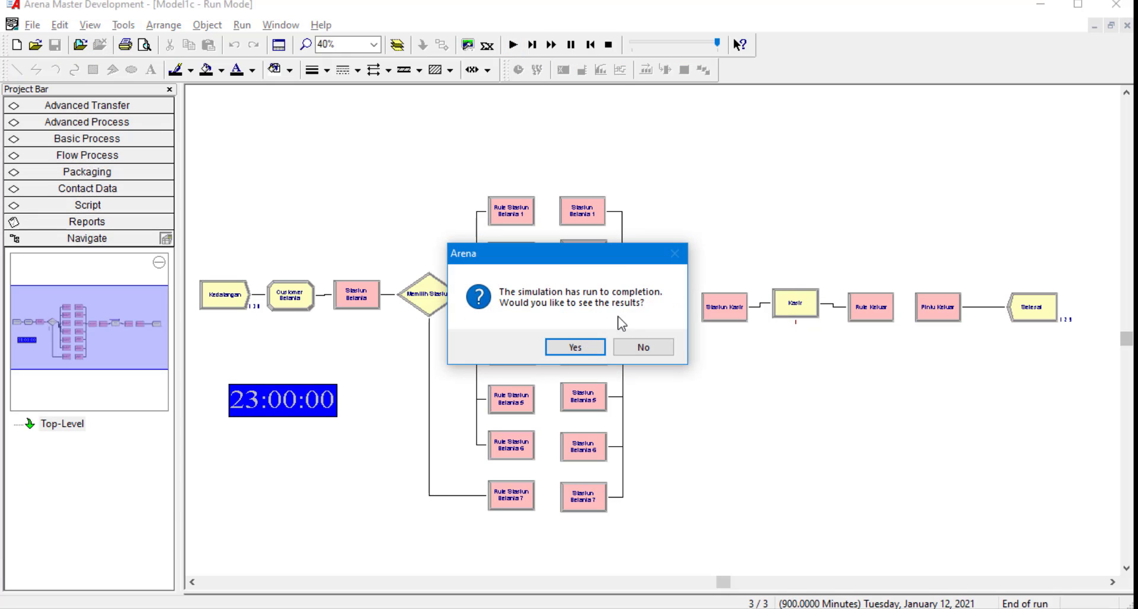
click(580, 349)
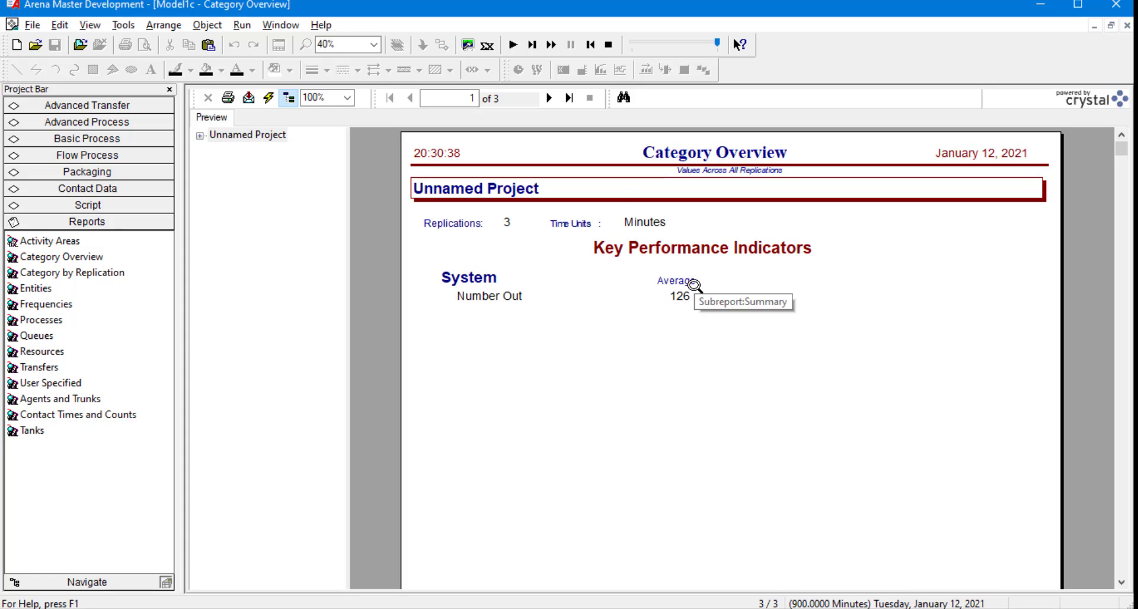
Step: Examine the Category Overview report's entity times, customer counts, Kasir queue and Pegawai 1 resource usage, and close the report
double_click(549, 99)
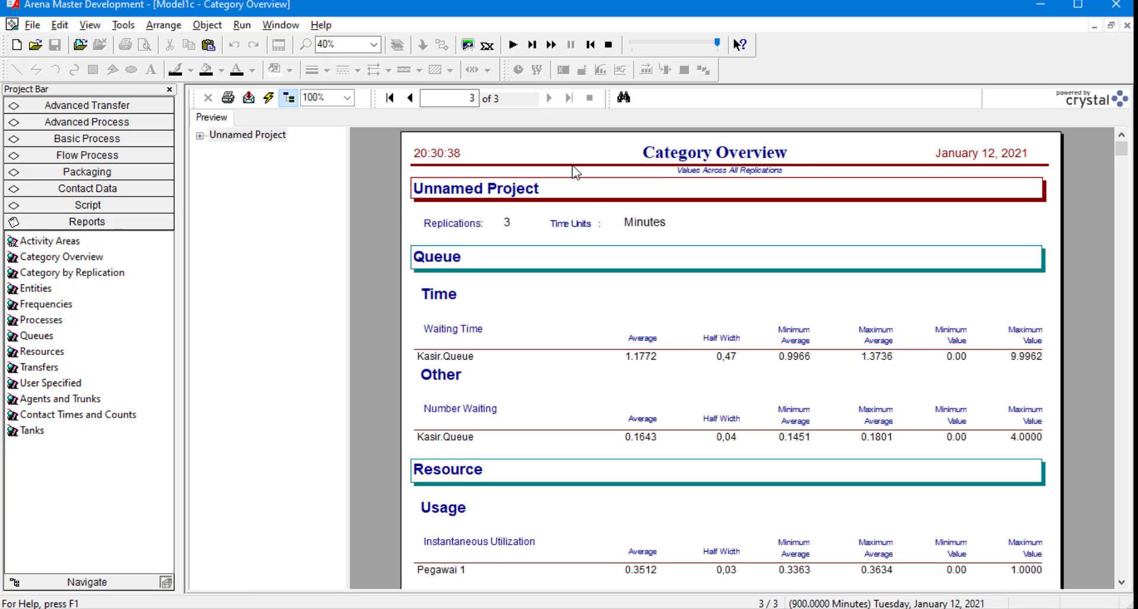
click(409, 99)
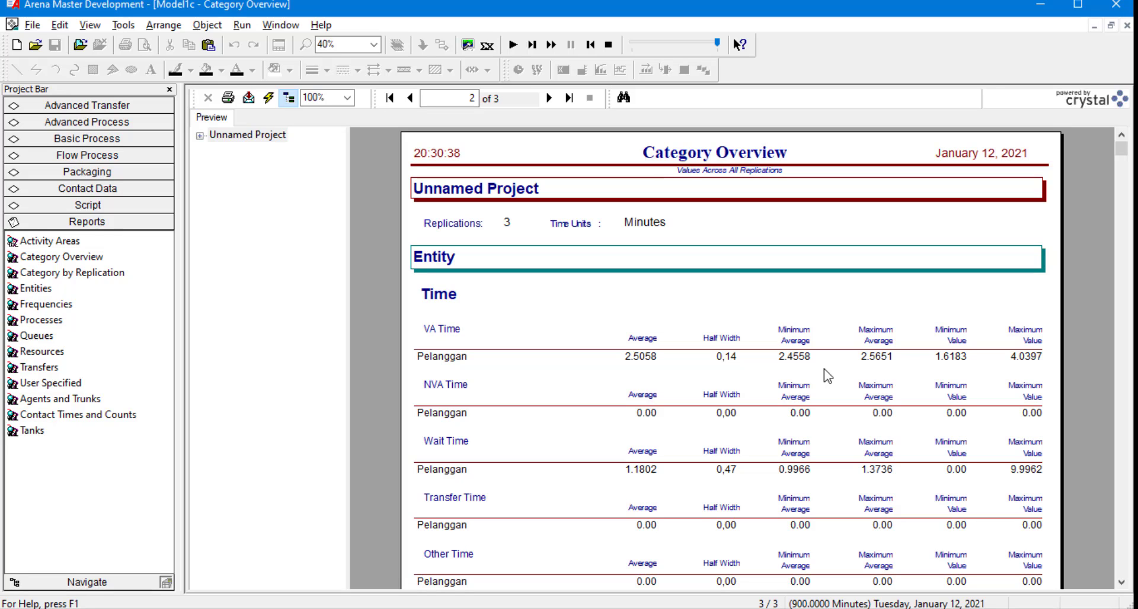
scroll(828, 376, down, 3)
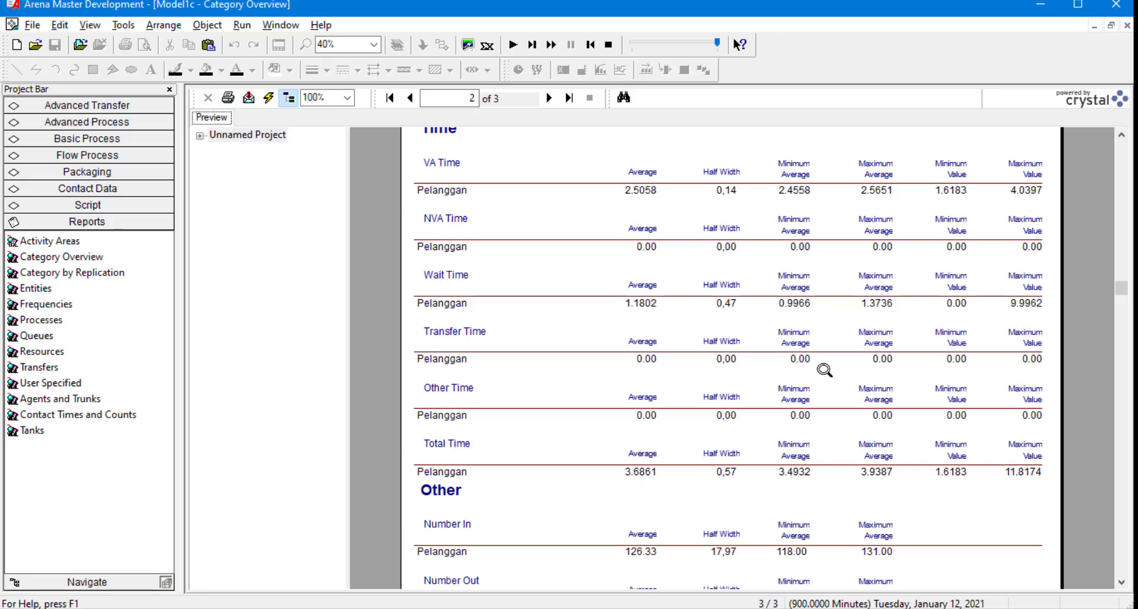
scroll(825, 369, down, 3)
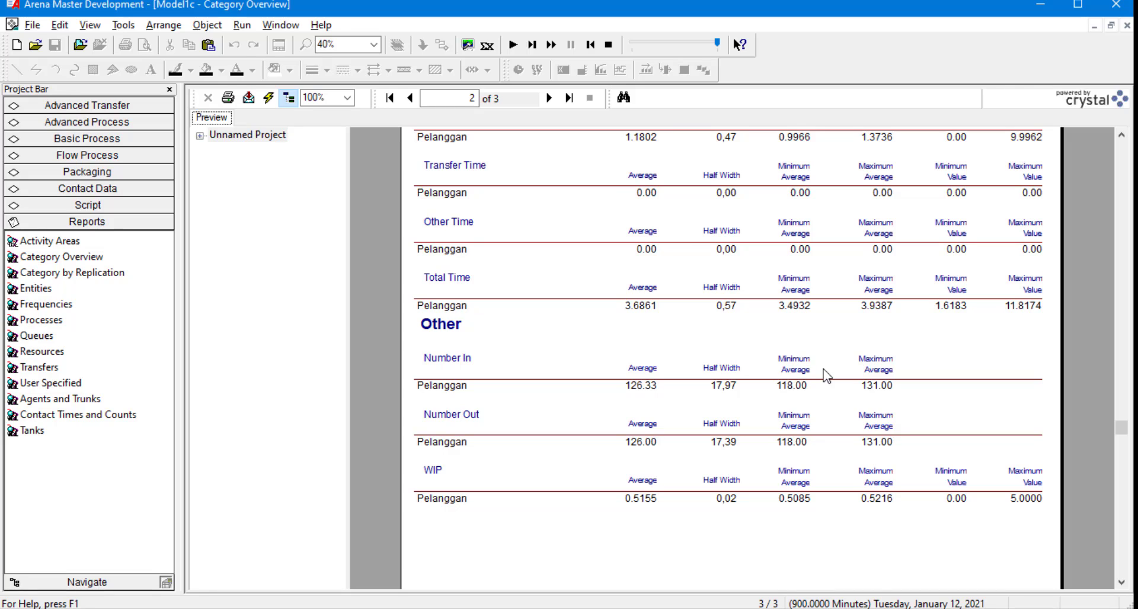
click(549, 98)
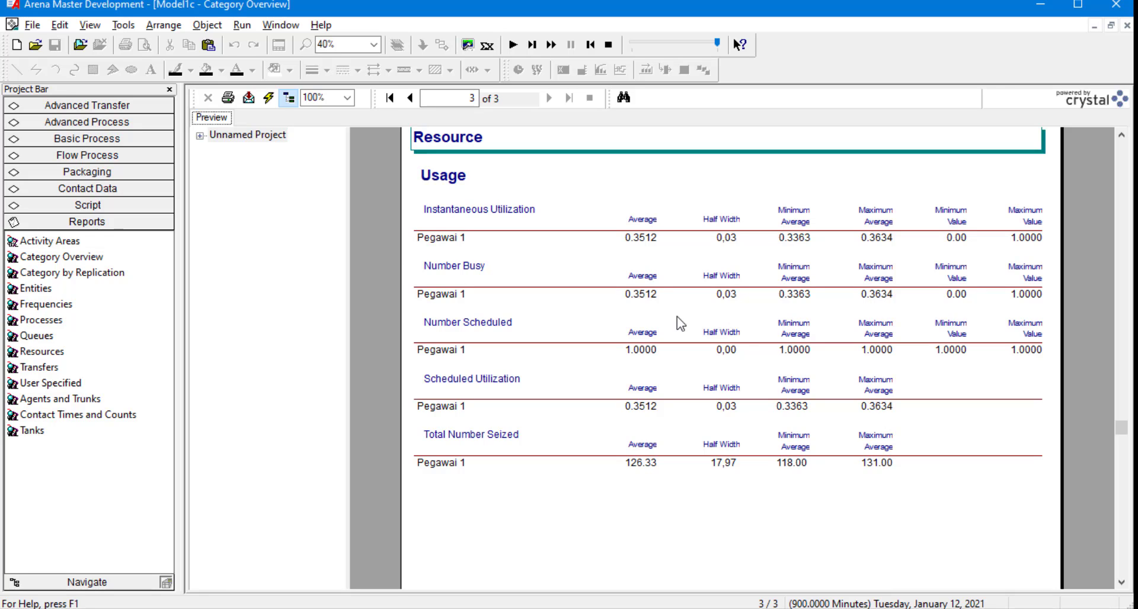
scroll(745, 345, up, 5)
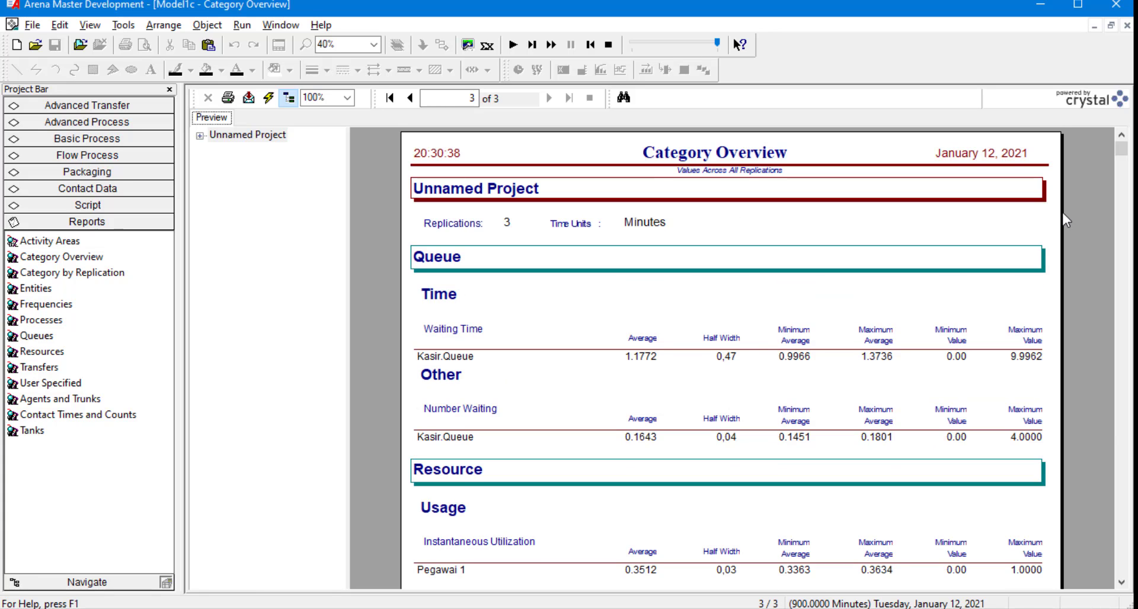
click(1126, 27)
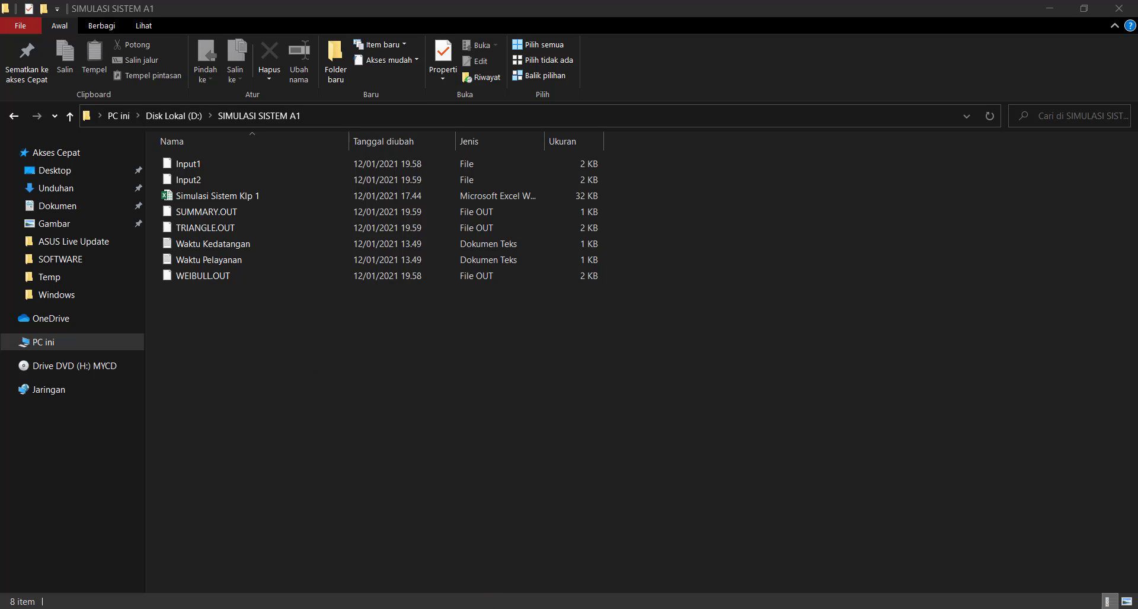
Step: Switch back to Model1 and review the flow from Kedatangan through the shopping stations to the Kasir process and Rute Keluar
click(496, 551)
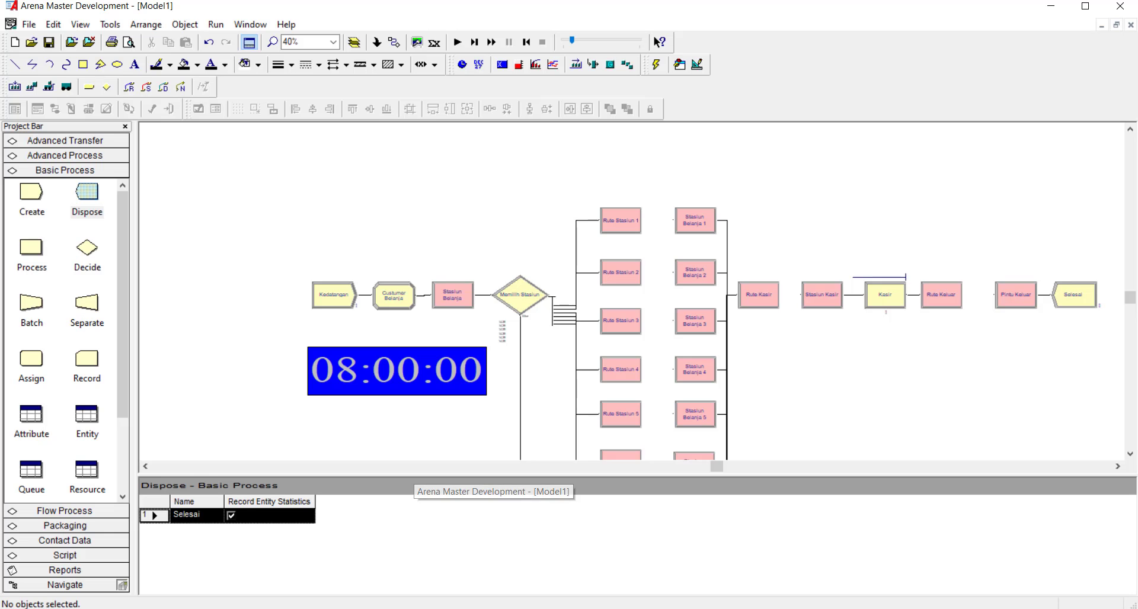
scroll(765, 363, down, 2)
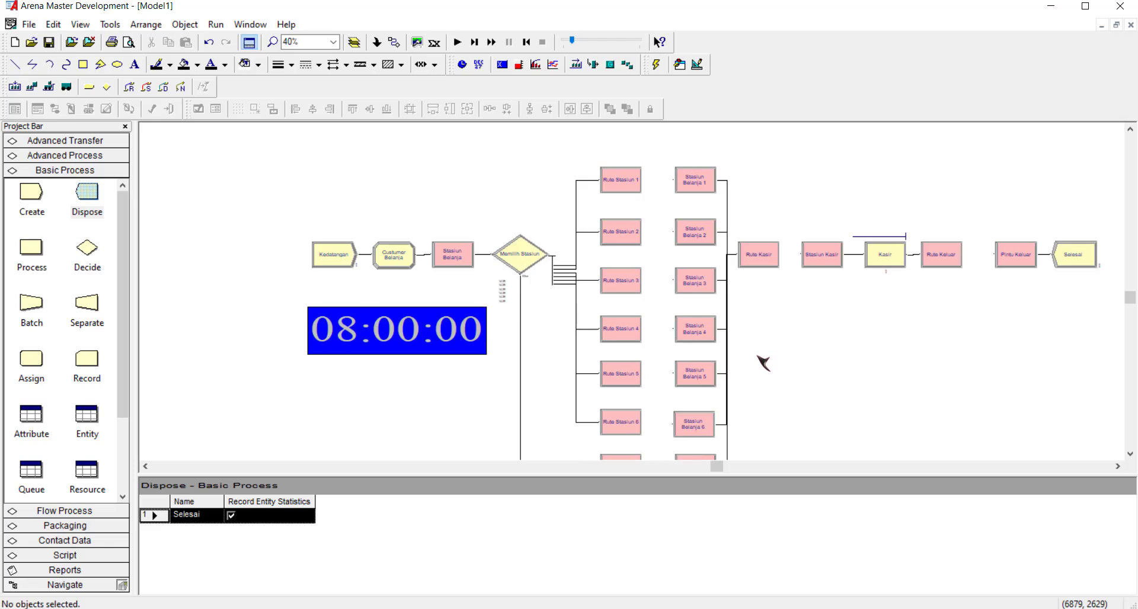
scroll(756, 361, down, 1)
scroll(753, 363, up, 1)
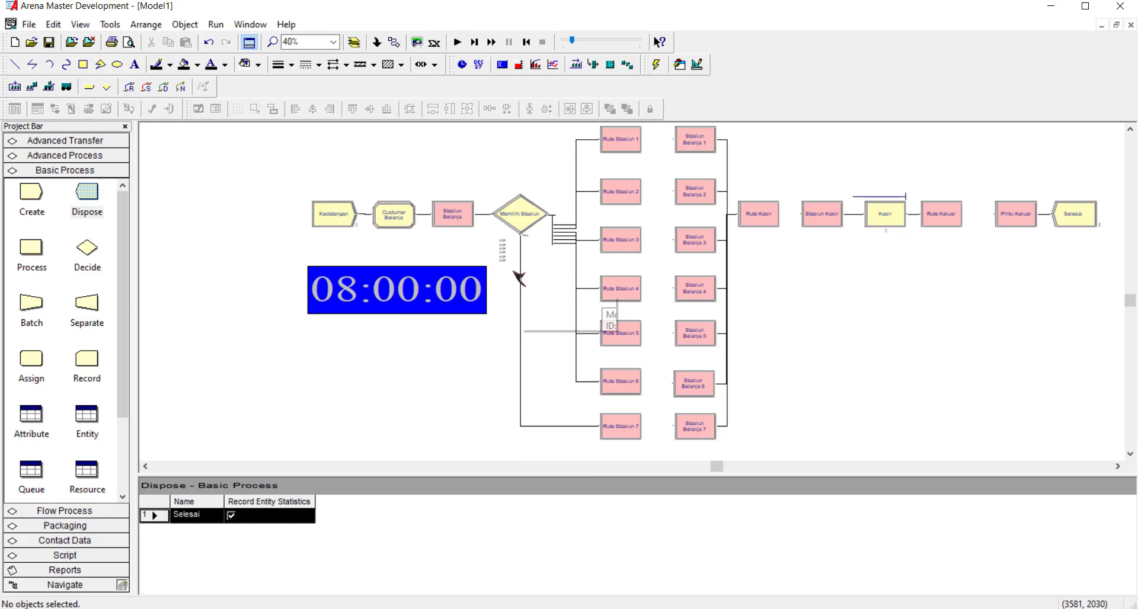
scroll(514, 273, up, 2)
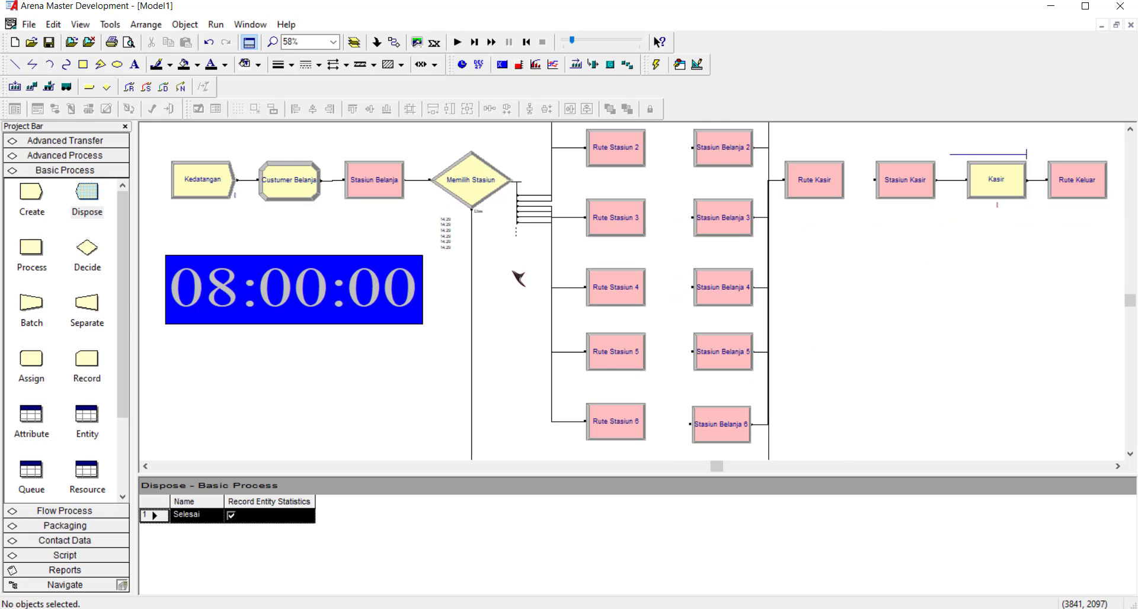
scroll(518, 278, down, 2)
scroll(518, 279, up, 4)
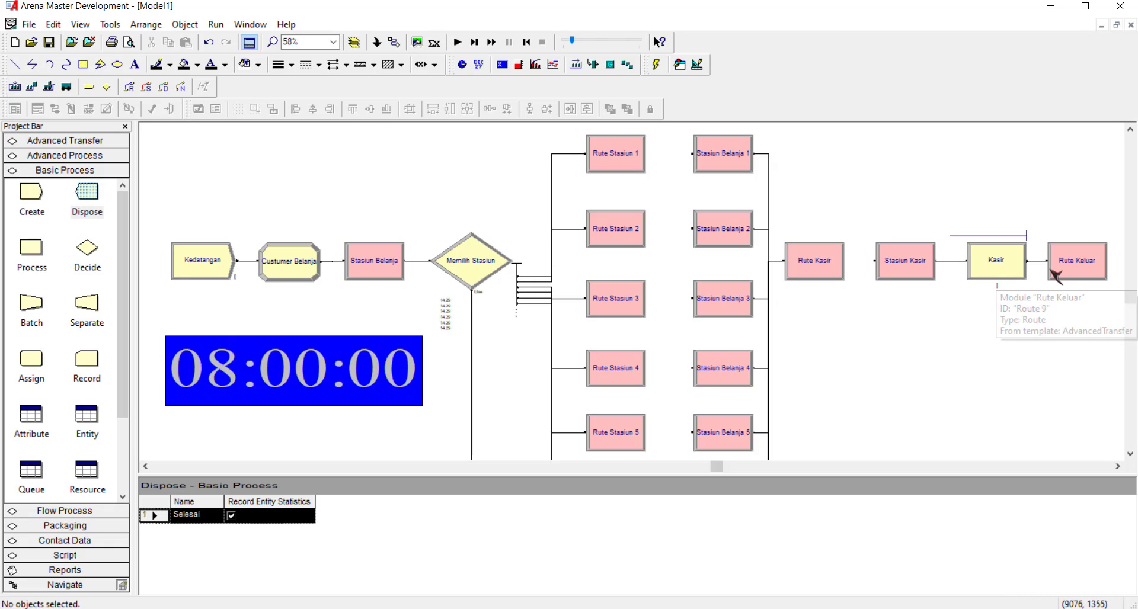
scroll(1055, 276, up, 1)
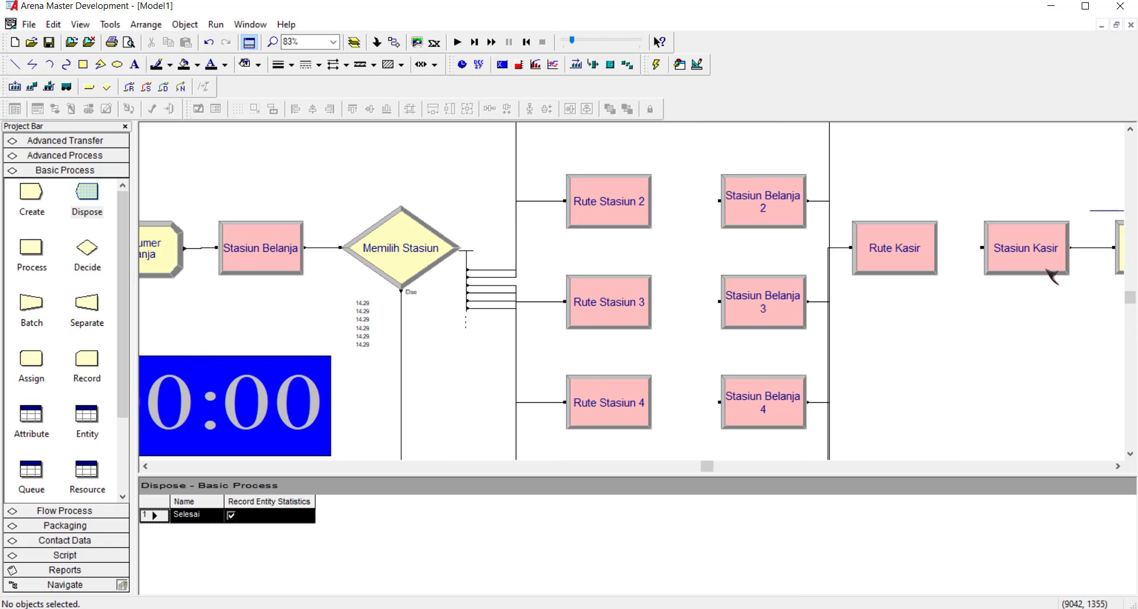
scroll(988, 287, right, 3)
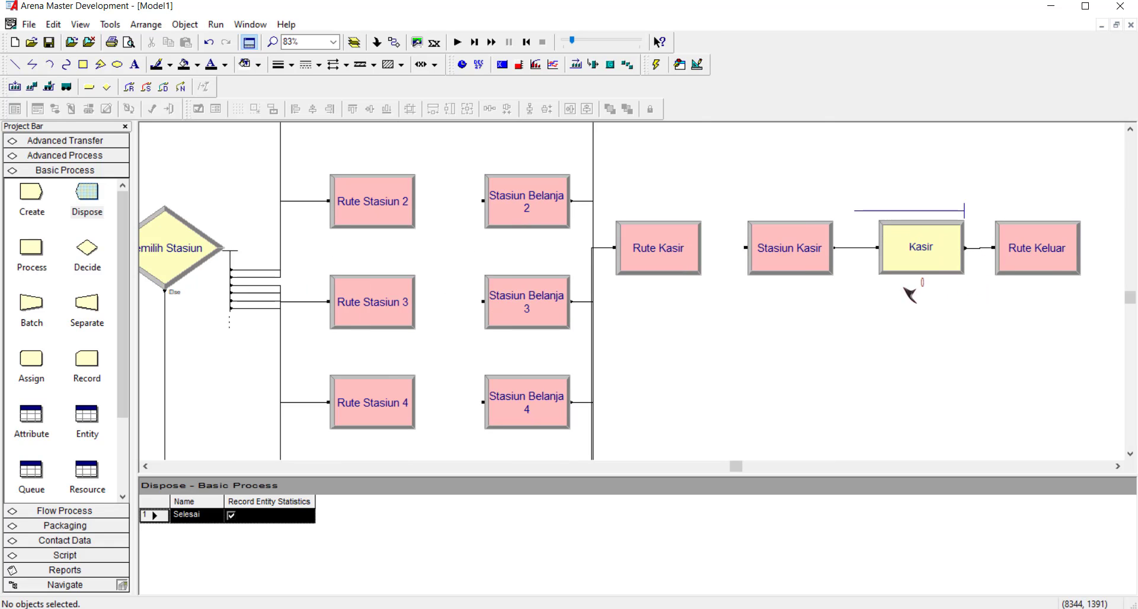
Step: Delete the Kasir process module and the Rute Keluar route module from the flow
scroll(854, 288, down, 1)
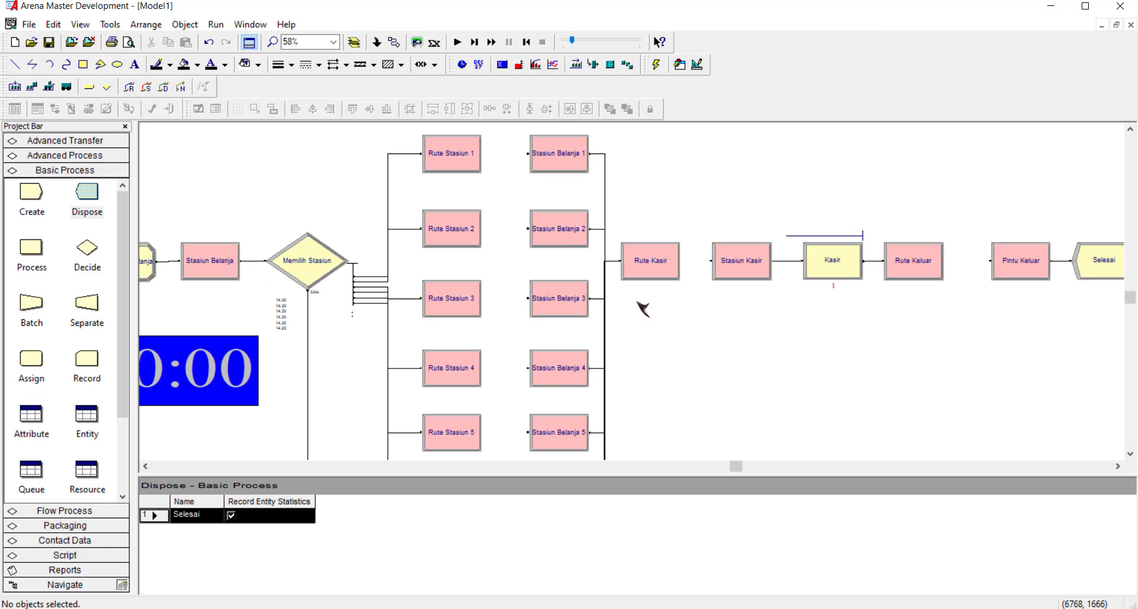
scroll(639, 305, left, 2)
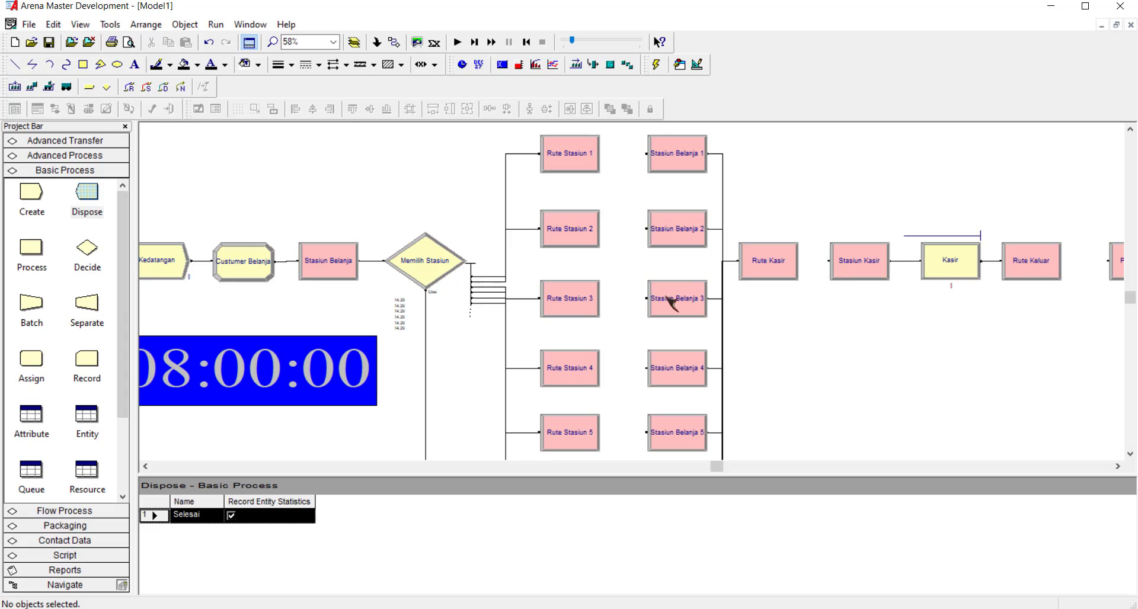
scroll(788, 311, right, 2)
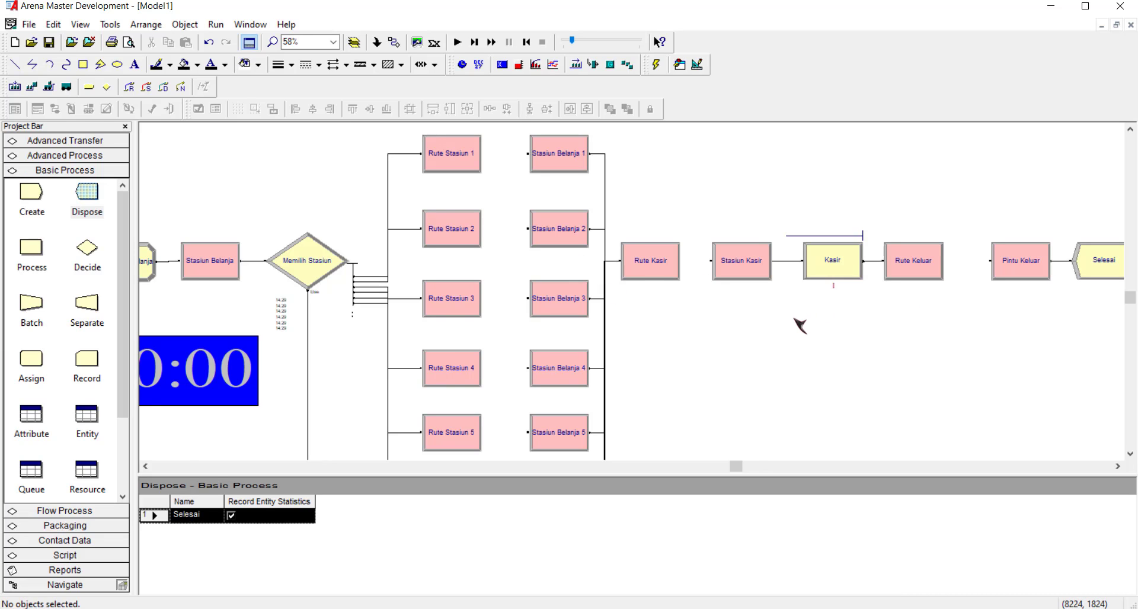
scroll(800, 325, right, 2)
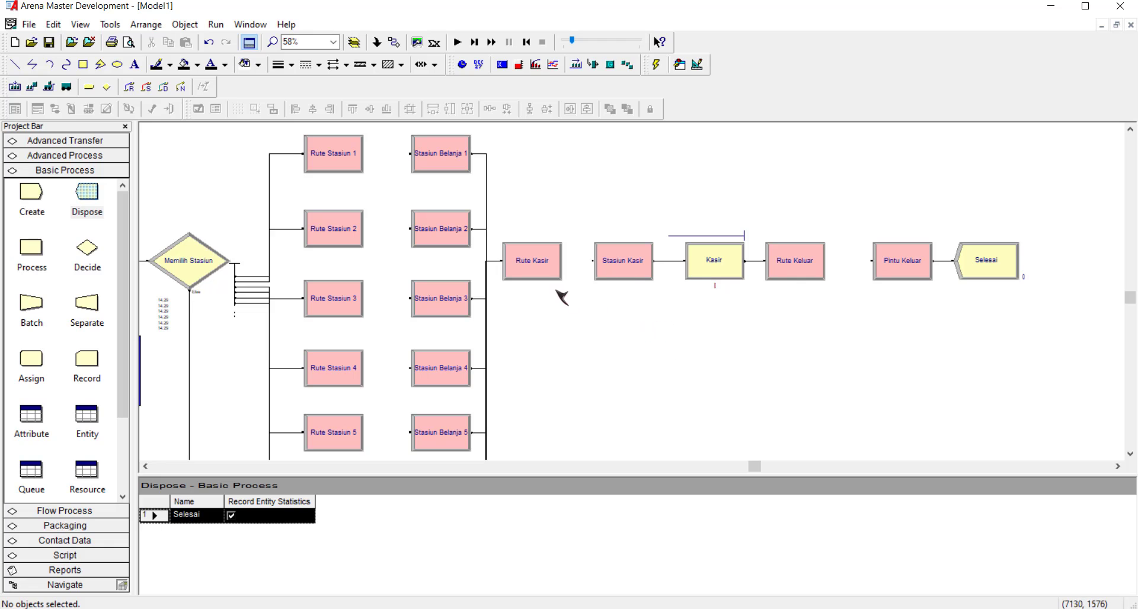
click(722, 269)
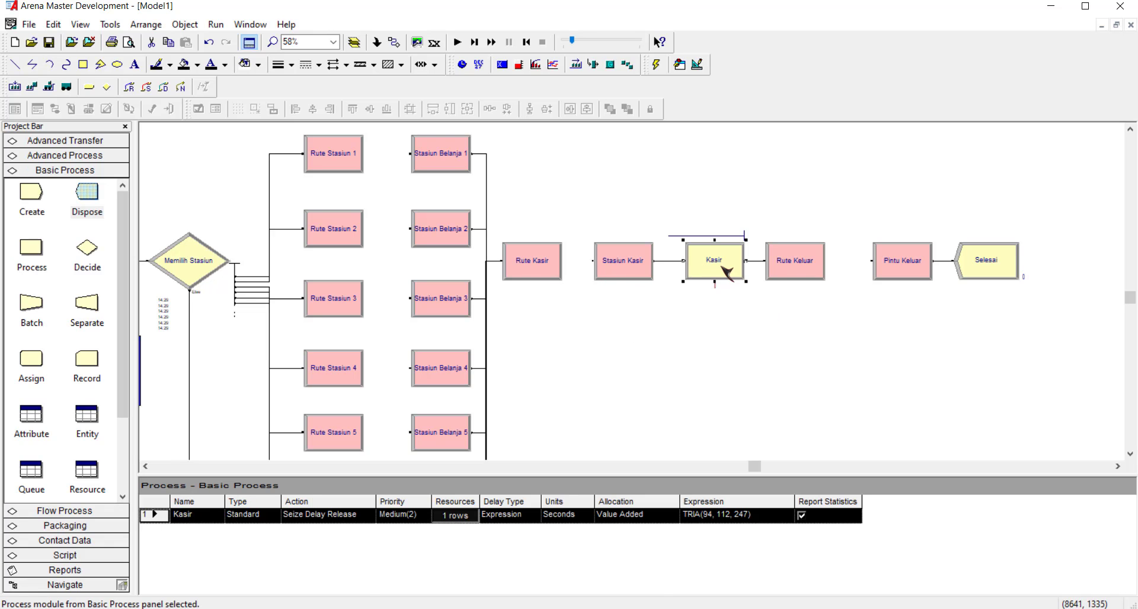
key(Delete)
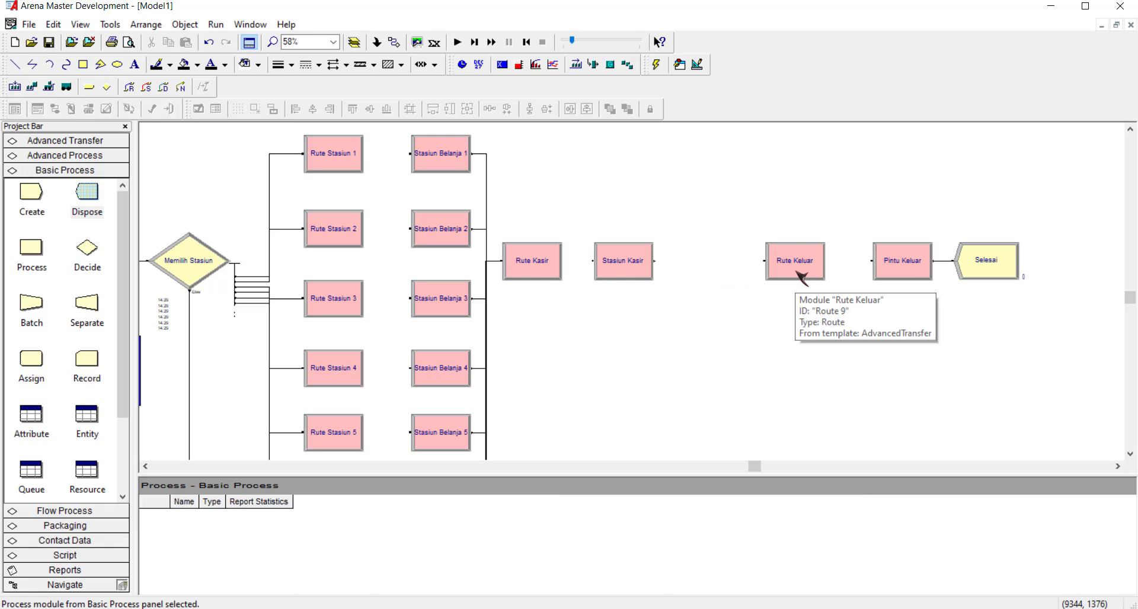
click(798, 273)
key(Delete)
Step: Move Pintu Keluar and Selesai together farther right, and place Stasiun Kasir directly below Rute Kasir
drag(850, 226, 1065, 322)
drag(973, 264, 1093, 276)
click(645, 389)
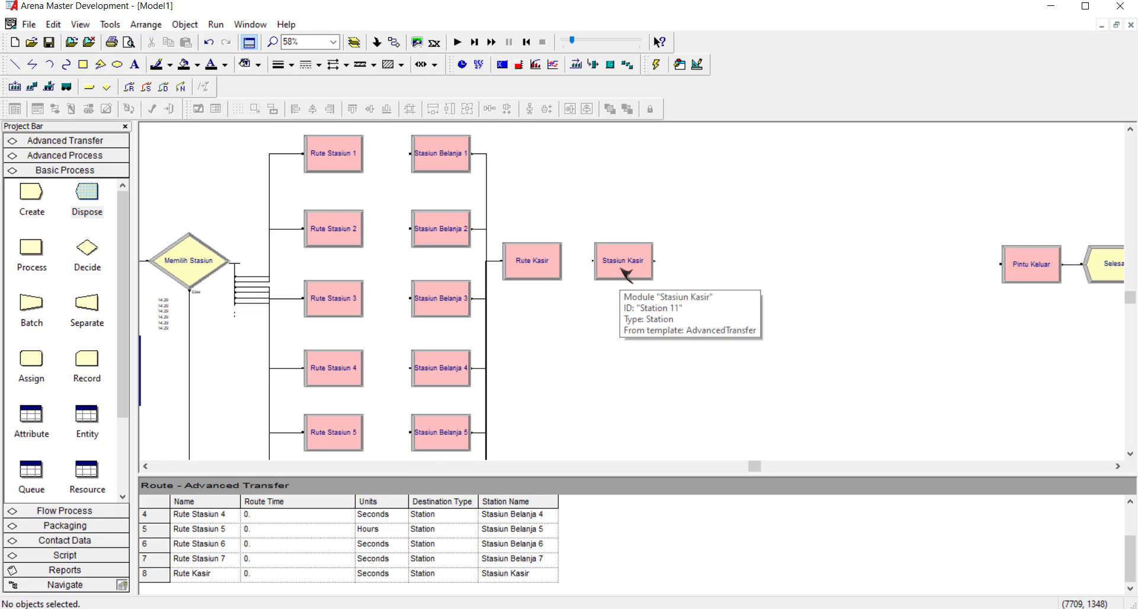
drag(623, 272, 544, 327)
click(593, 331)
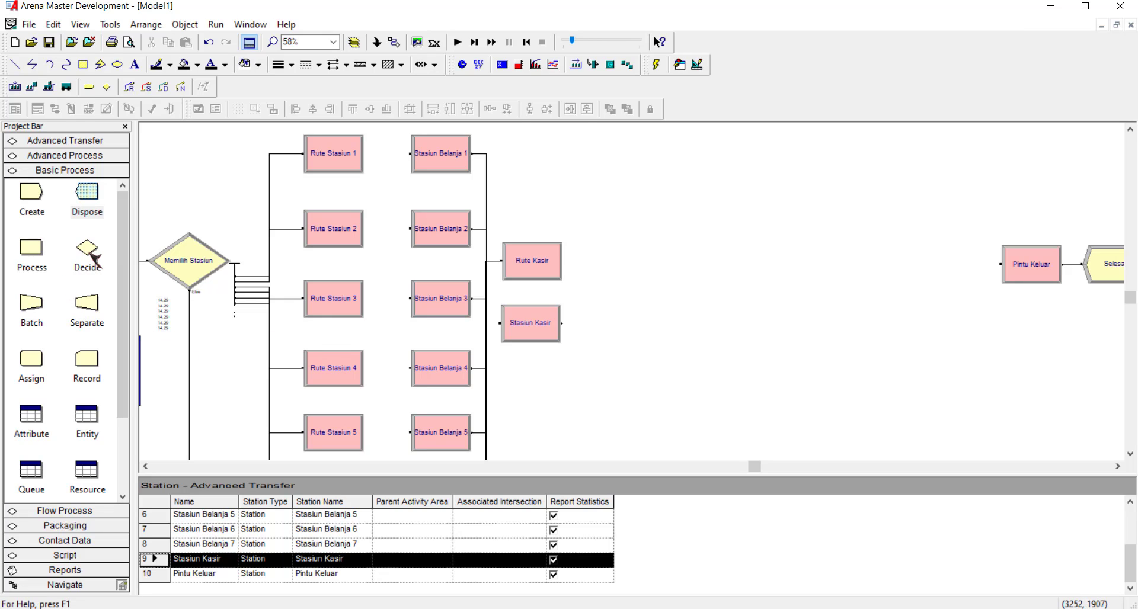
Step: Add a Decide module right of Stasiun Kasir, named Memilih Kasir, with type 2-way by Condition
drag(92, 255, 610, 330)
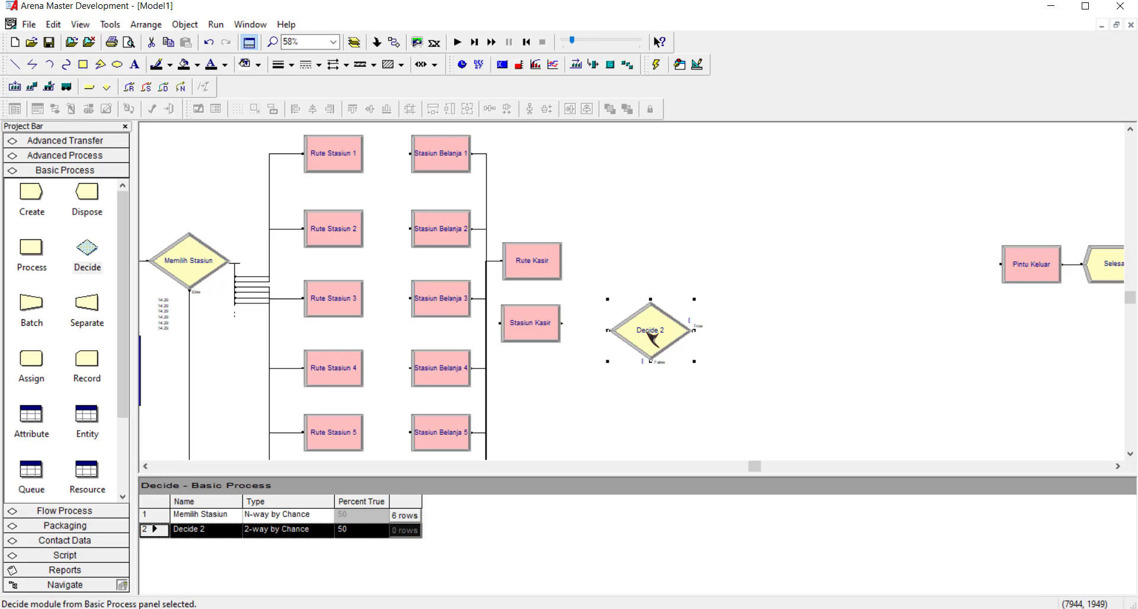
double_click(651, 339)
text(Memilih Kasir)
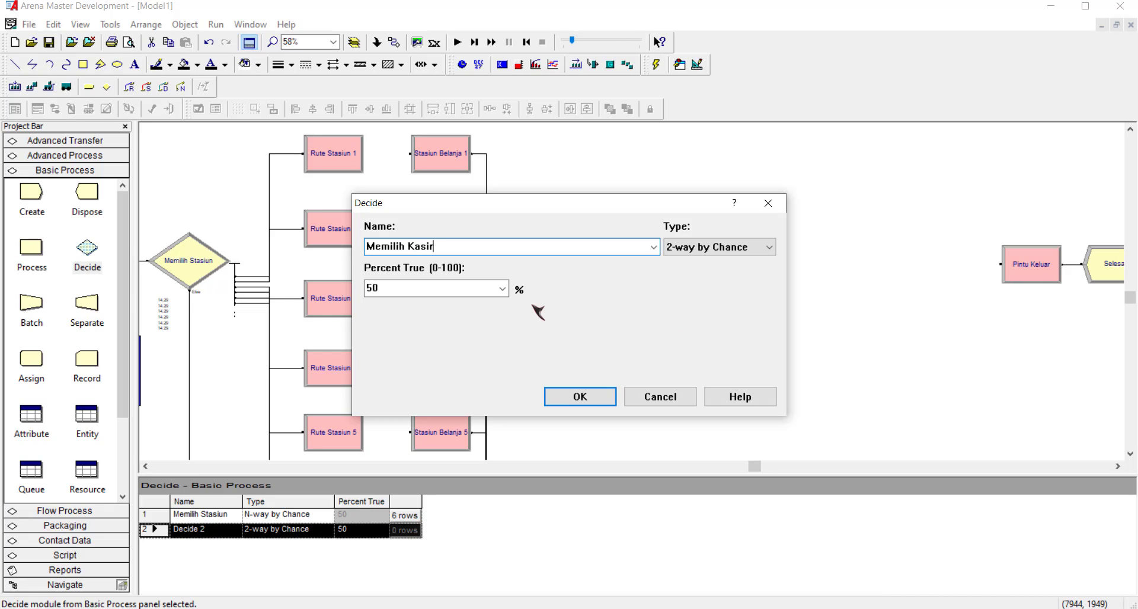
click(719, 249)
click(717, 274)
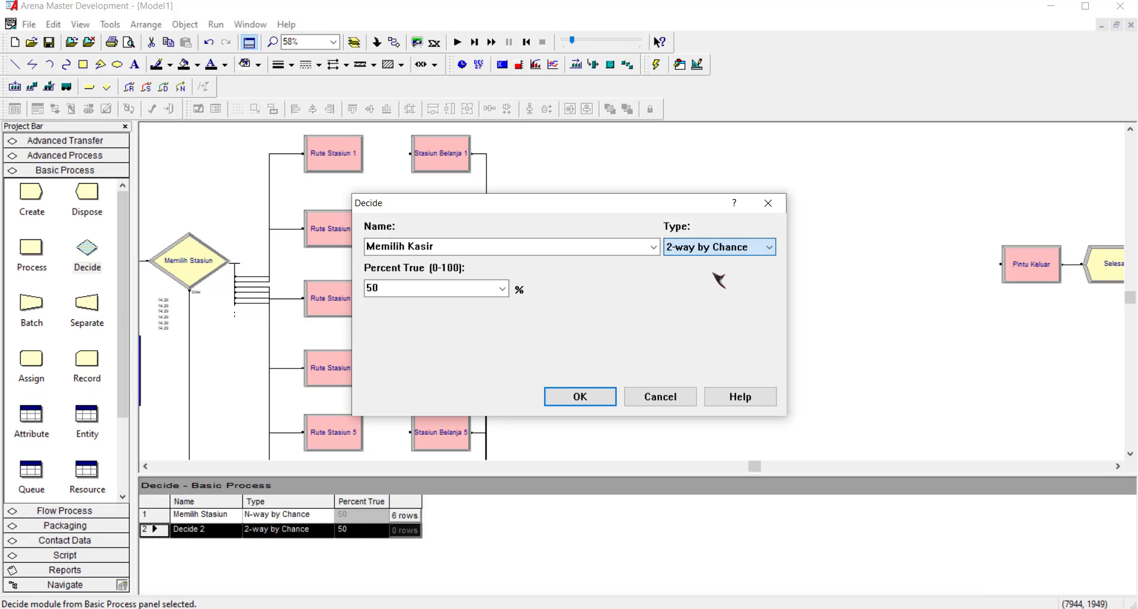
Step: Base the Memilih Kasir condition on an Expression with value 1 and accept the module's settings
click(447, 290)
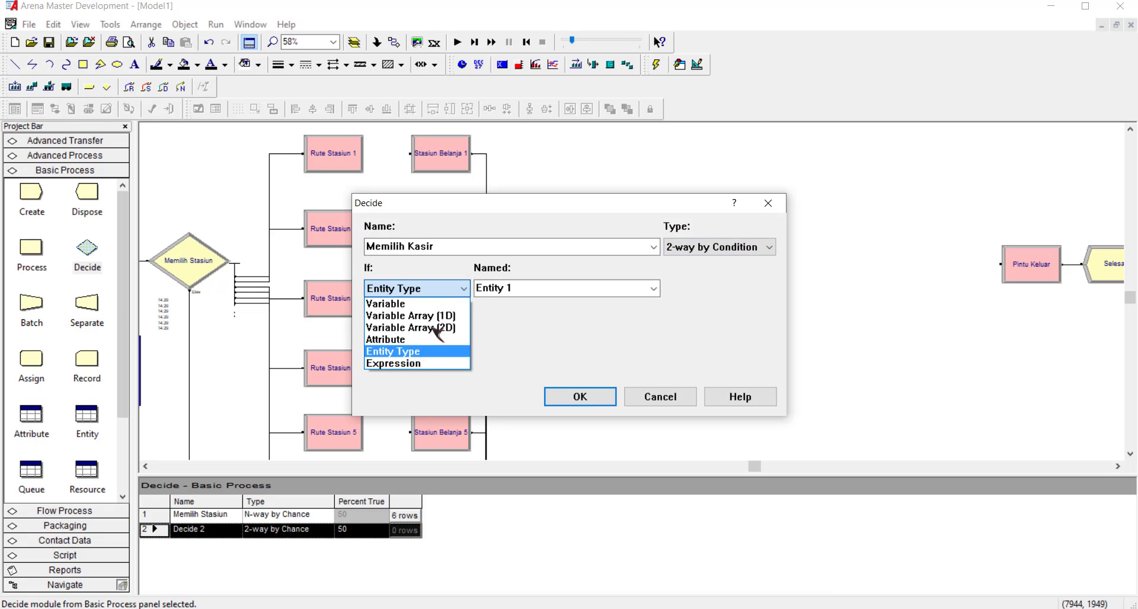
click(432, 363)
click(393, 328)
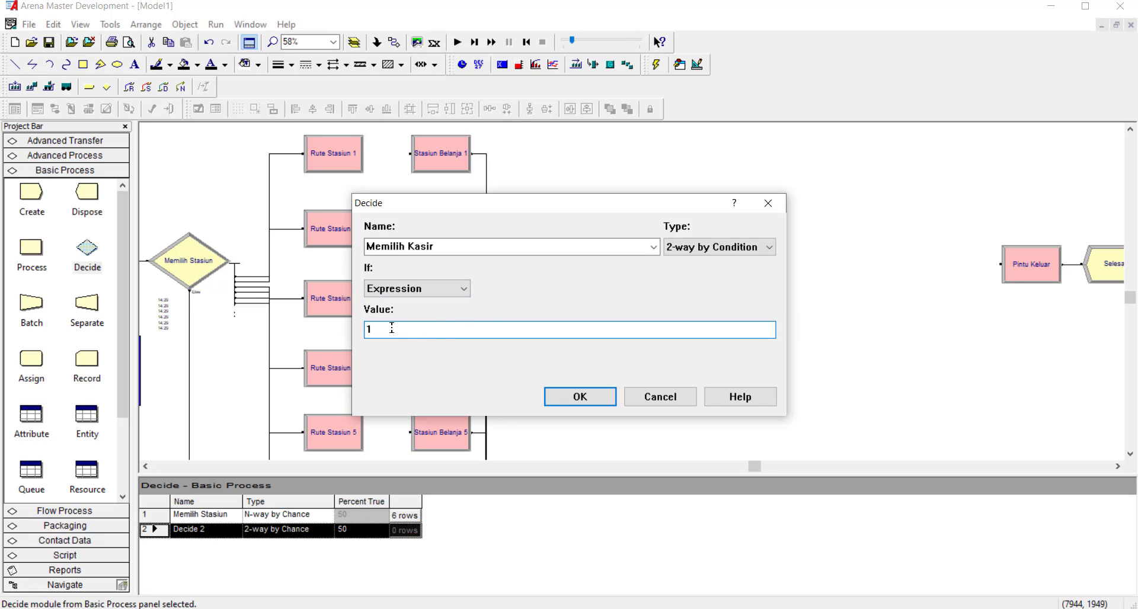
right_click(445, 329)
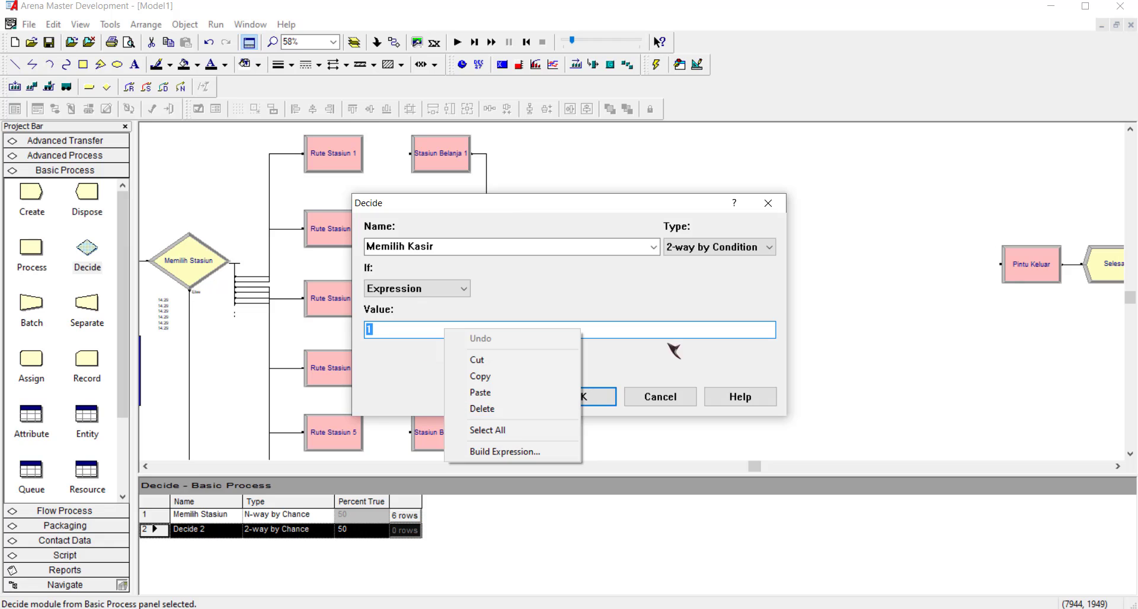
click(580, 396)
click(580, 397)
click(723, 368)
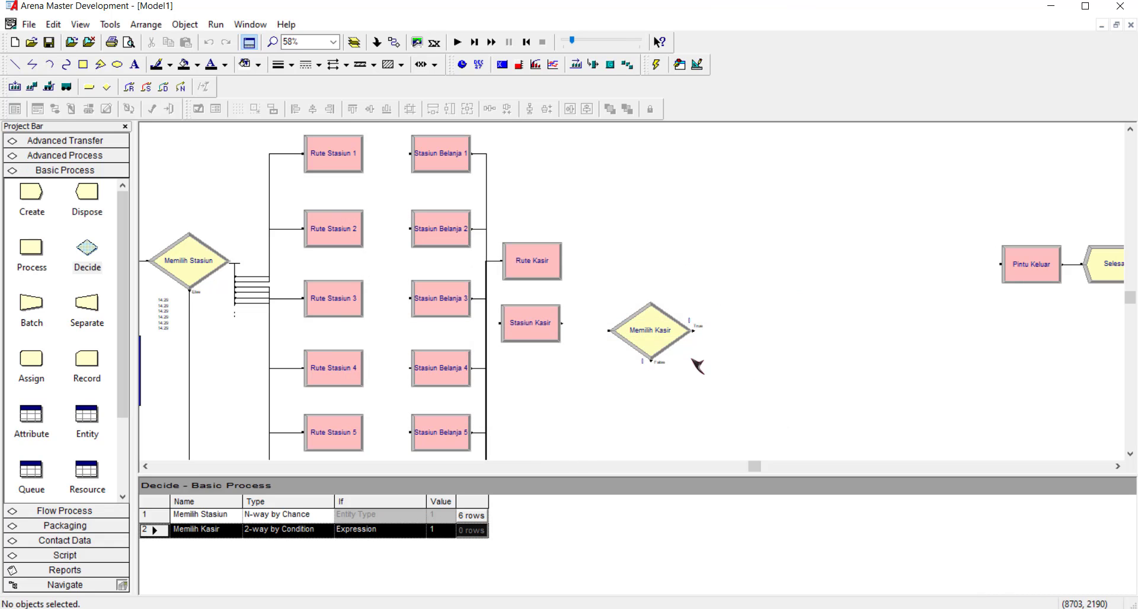
Step: Connect the exit of Stasiun Kasir to the entry of the Memilih Kasir decision
click(394, 42)
click(562, 322)
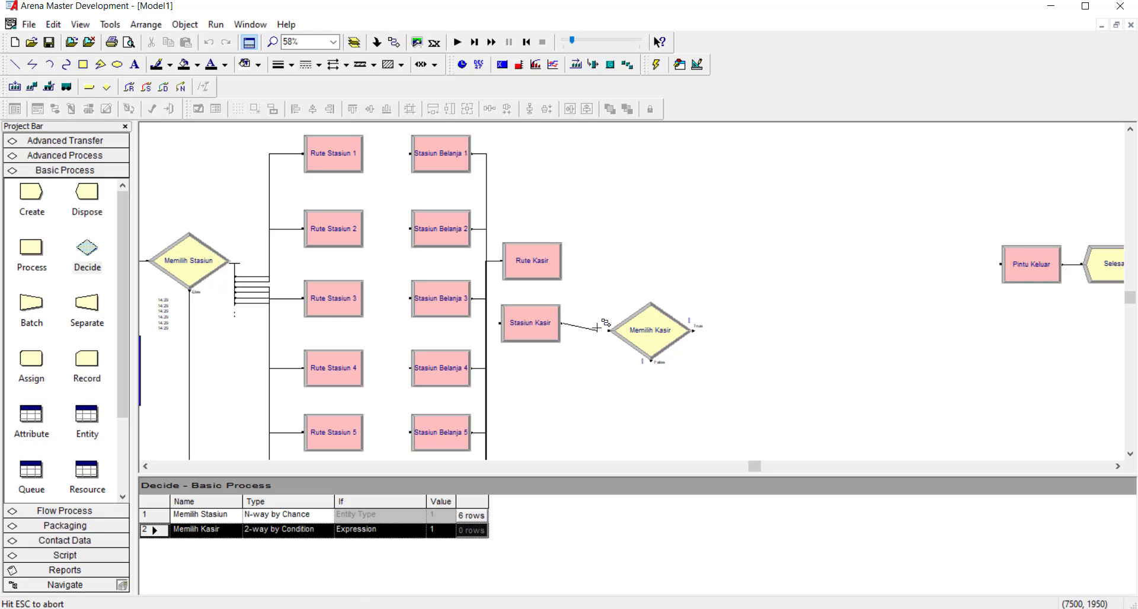
click(609, 330)
click(760, 343)
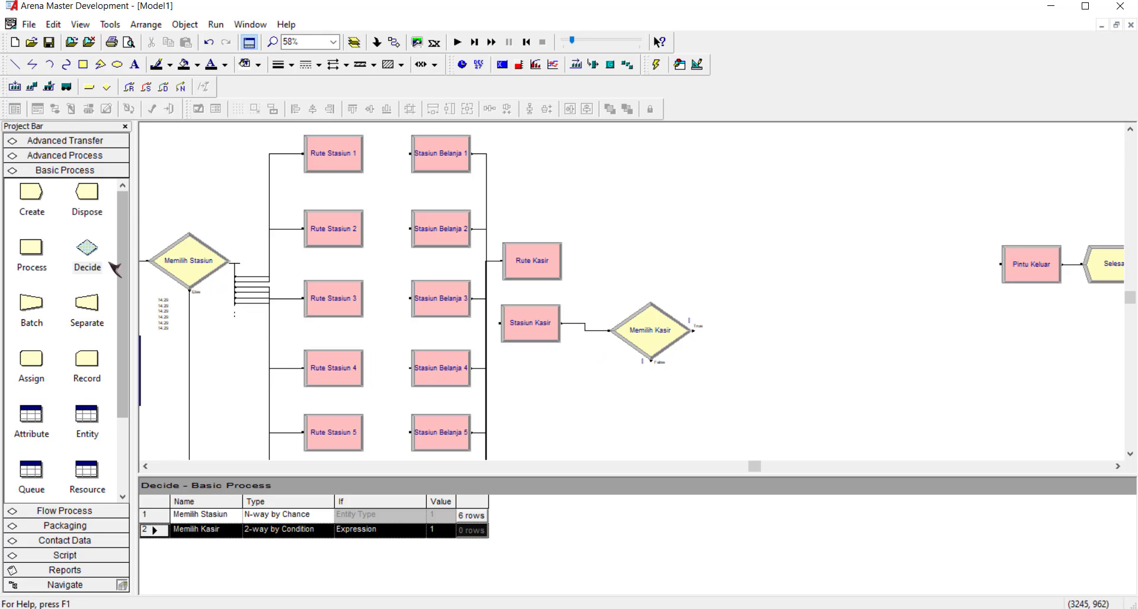
Step: Add a Station module above and right of Memilih Kasir, with both its name and station name set to Stasiun Kasir 1
click(68, 142)
drag(32, 273, 750, 167)
double_click(779, 169)
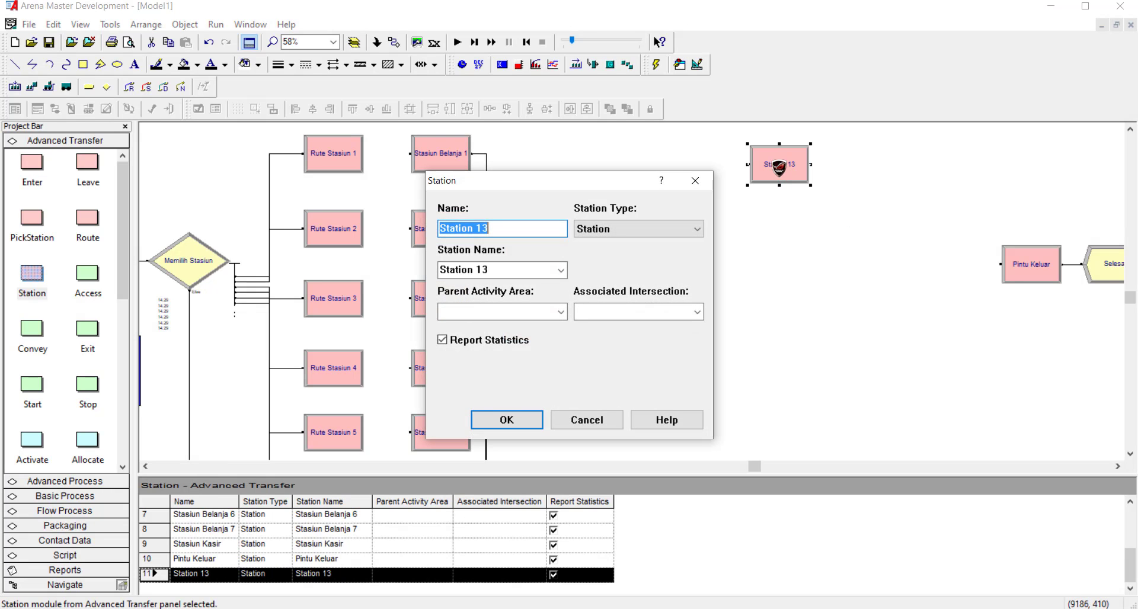
text(S)
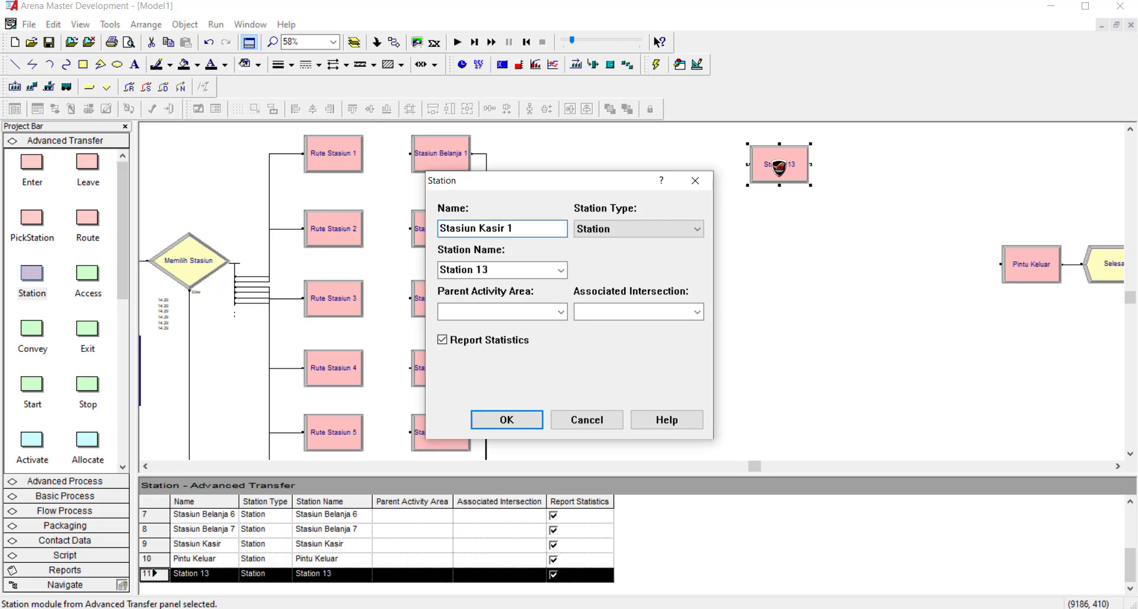
triple_click(495, 267)
text(S)
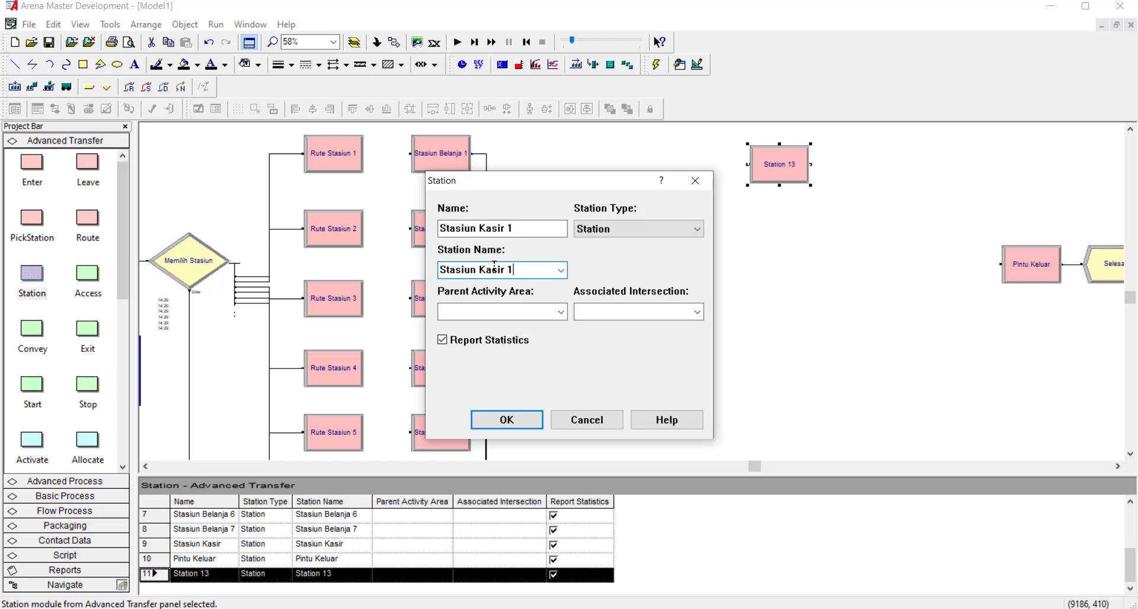
click(510, 420)
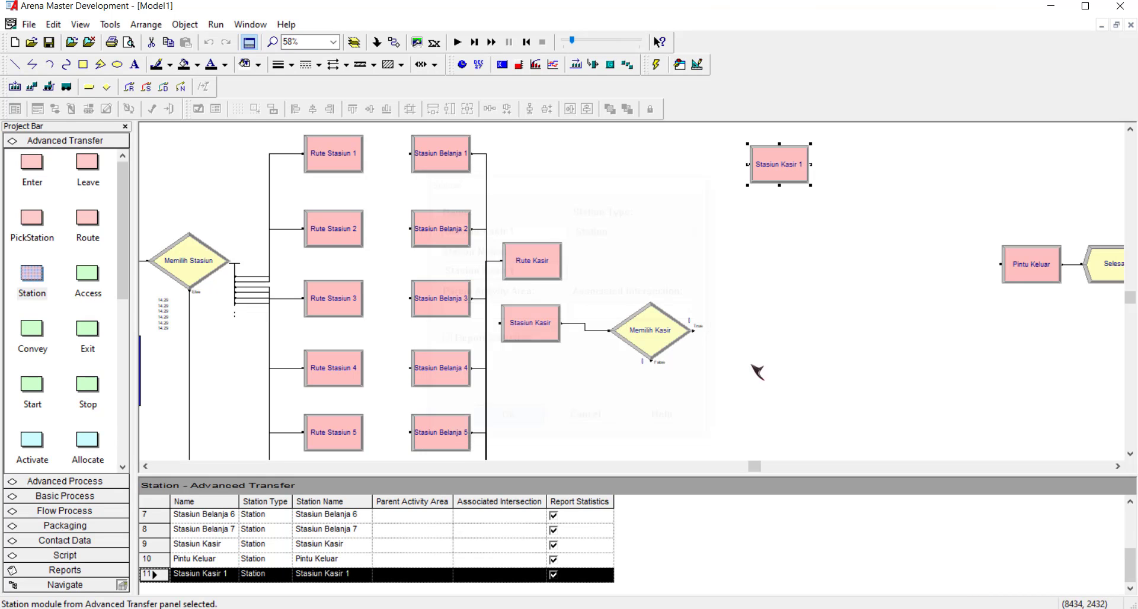
click(774, 361)
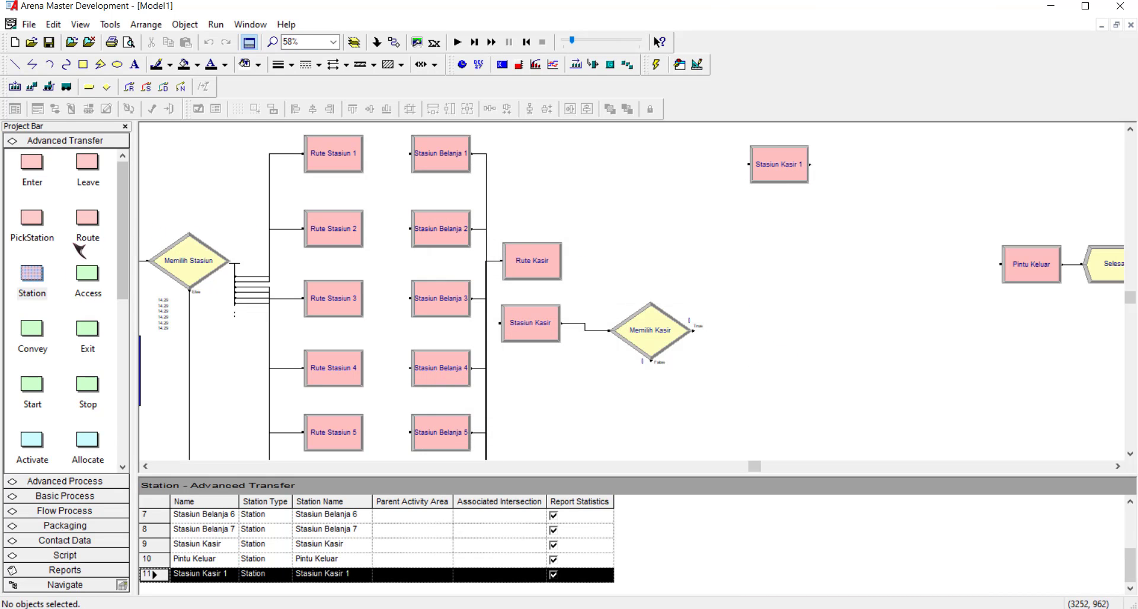
Step: Add another Station module below and right of Memilih Kasir, with its name and station name set to Stasiun Kasir 2
drag(731, 422, 742, 436)
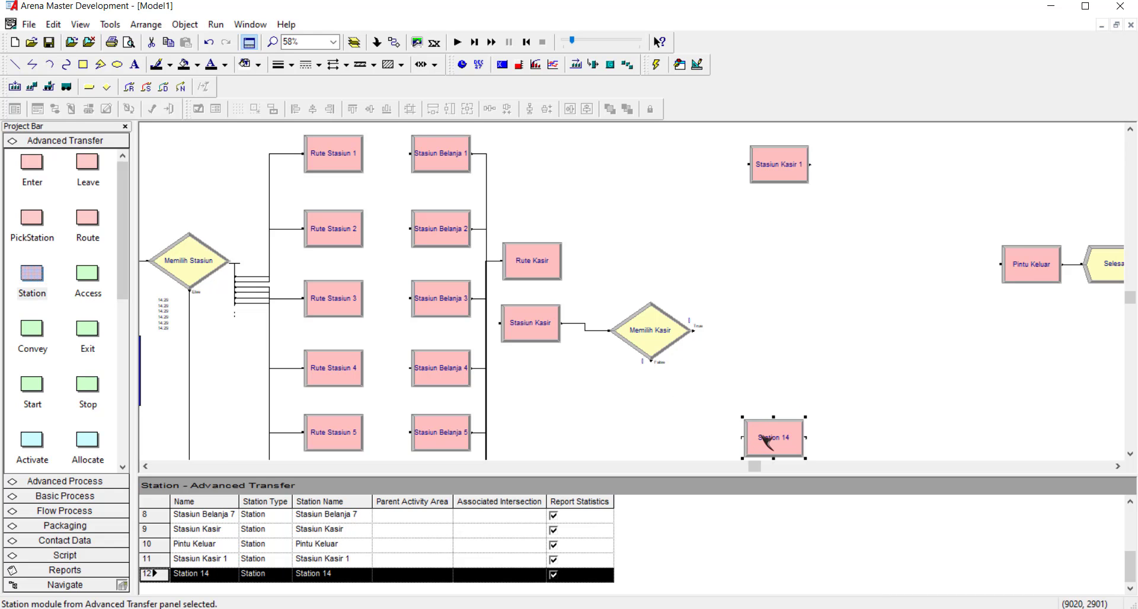
double_click(761, 437)
text(Stasiun Kasir 2)
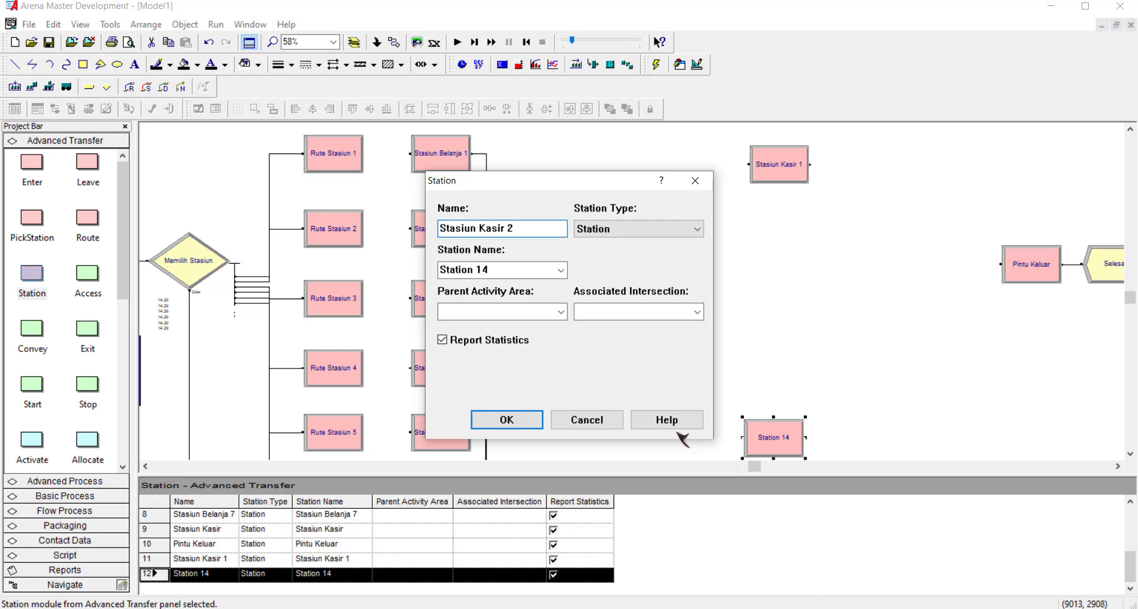
click(535, 272)
text(Sta)
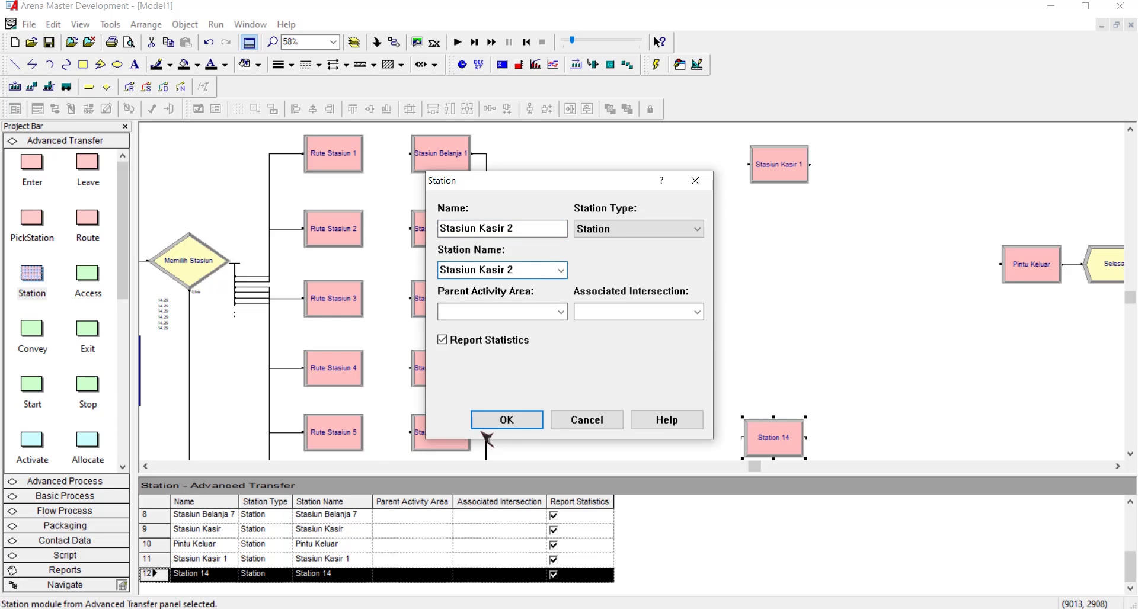
click(507, 422)
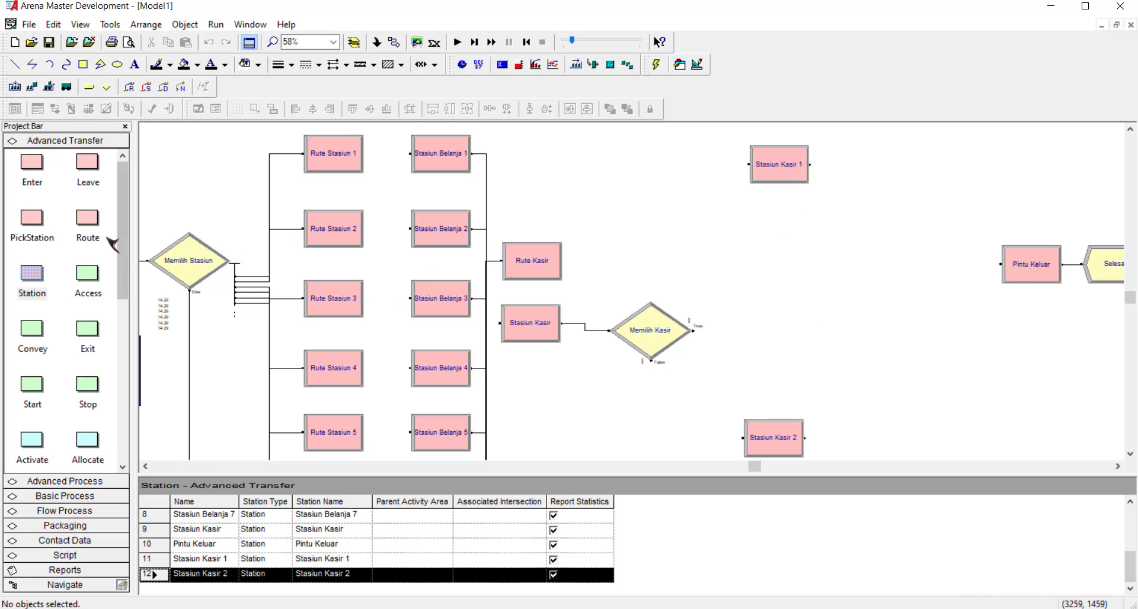
Step: Add a Route module below Stasiun Kasir 1, named Rute Stasiun 1, with units in Seconds and destination station Stasiun Kasir 1
drag(89, 223, 745, 221)
double_click(769, 216)
text(Rute Stasiun 1)
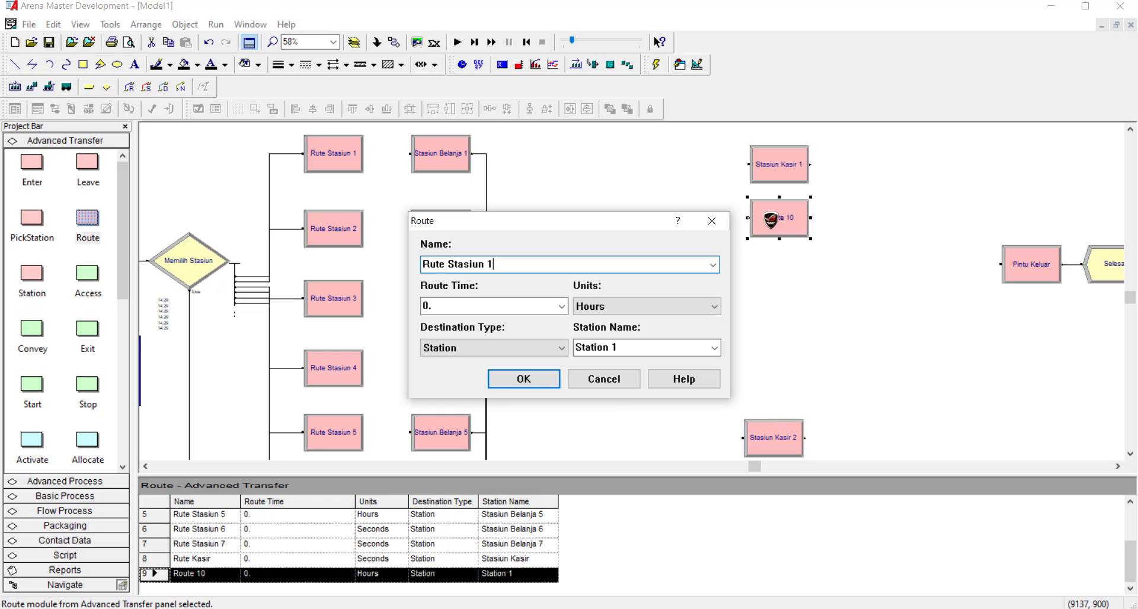
click(697, 305)
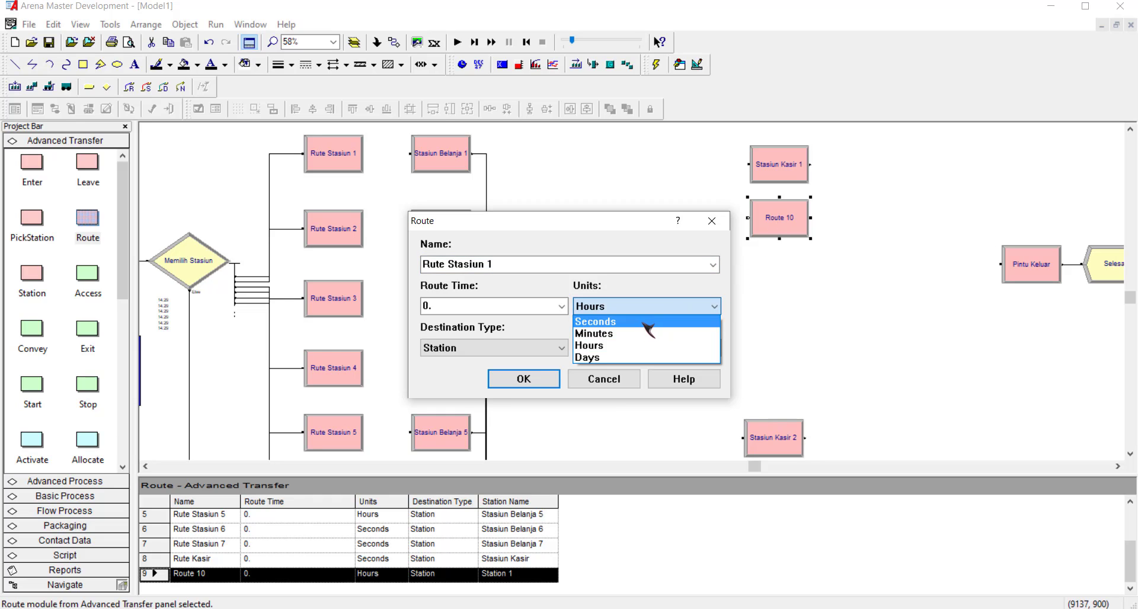
click(644, 319)
click(714, 348)
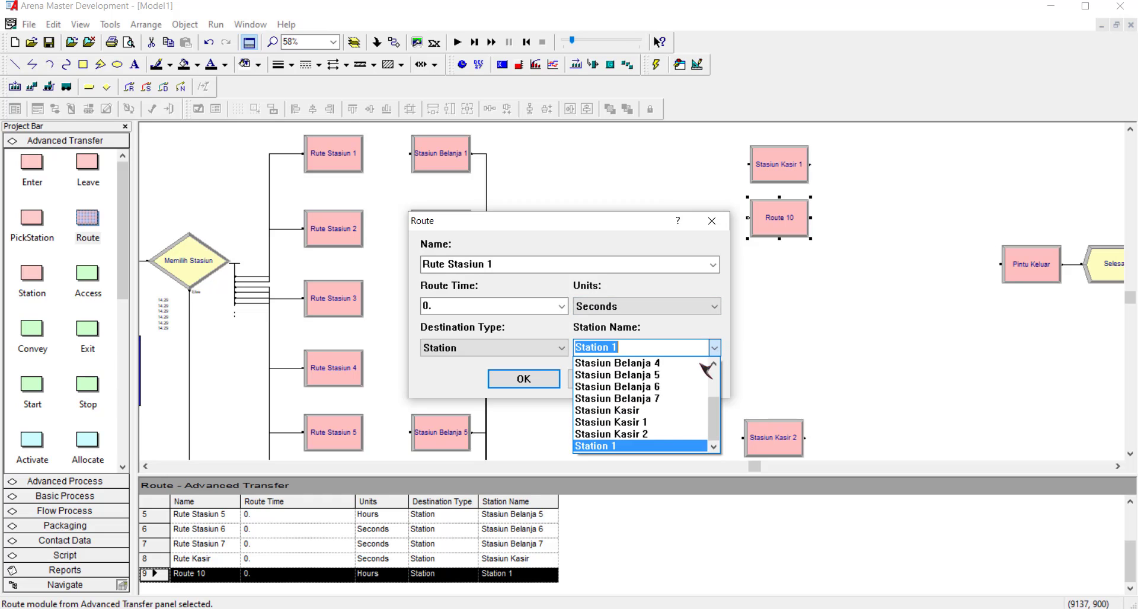
click(668, 428)
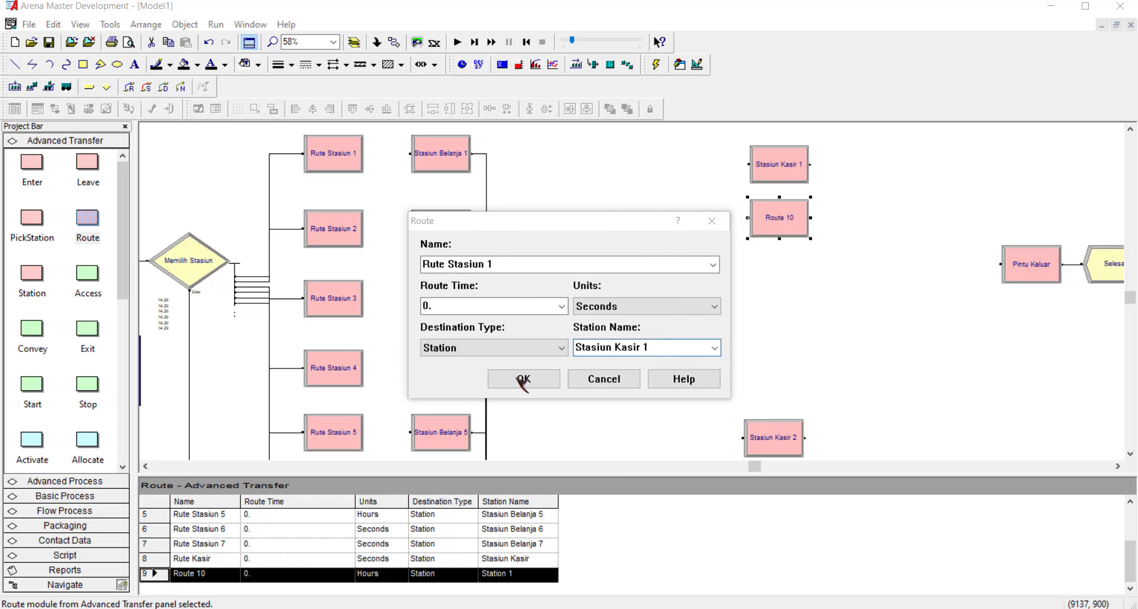
click(521, 378)
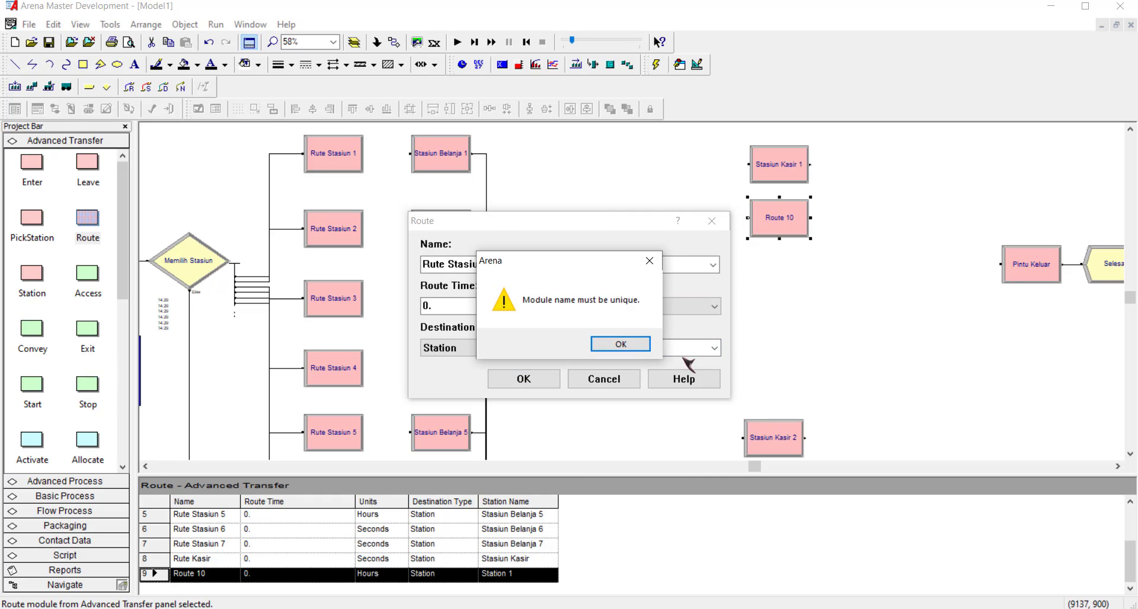
Step: Change the new route's name to Rute Stasiun Kasir 1 and accept its settings
click(632, 344)
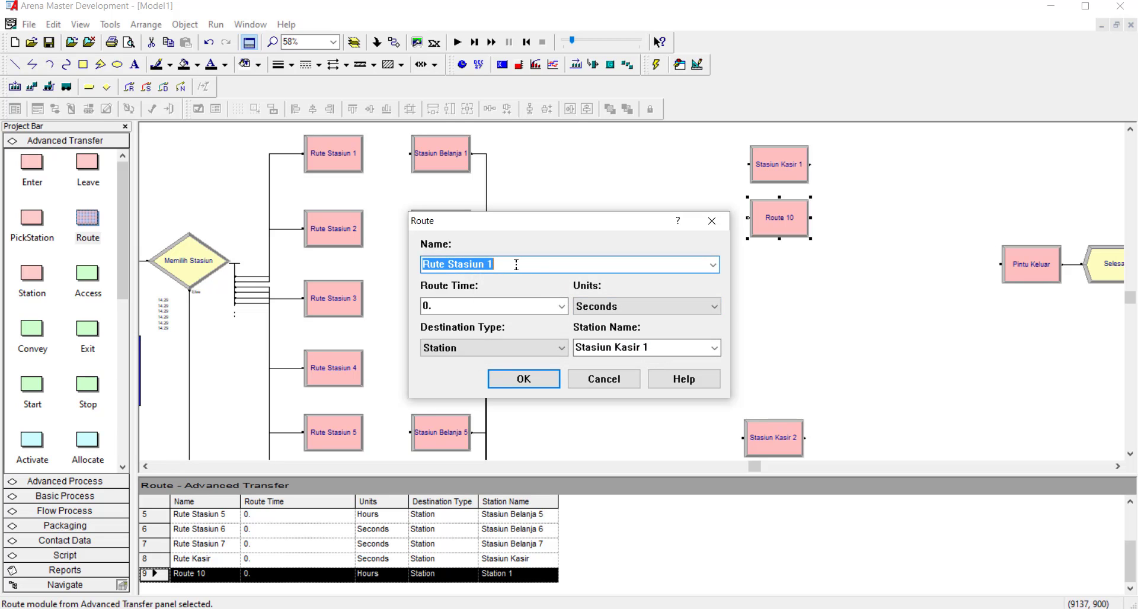
click(489, 265)
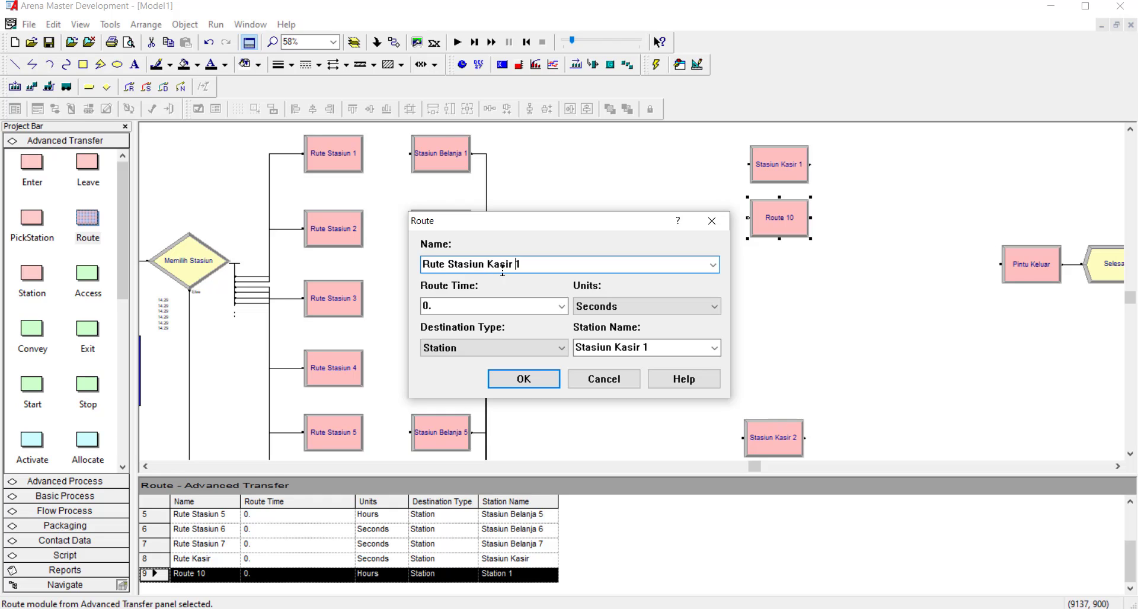
click(546, 382)
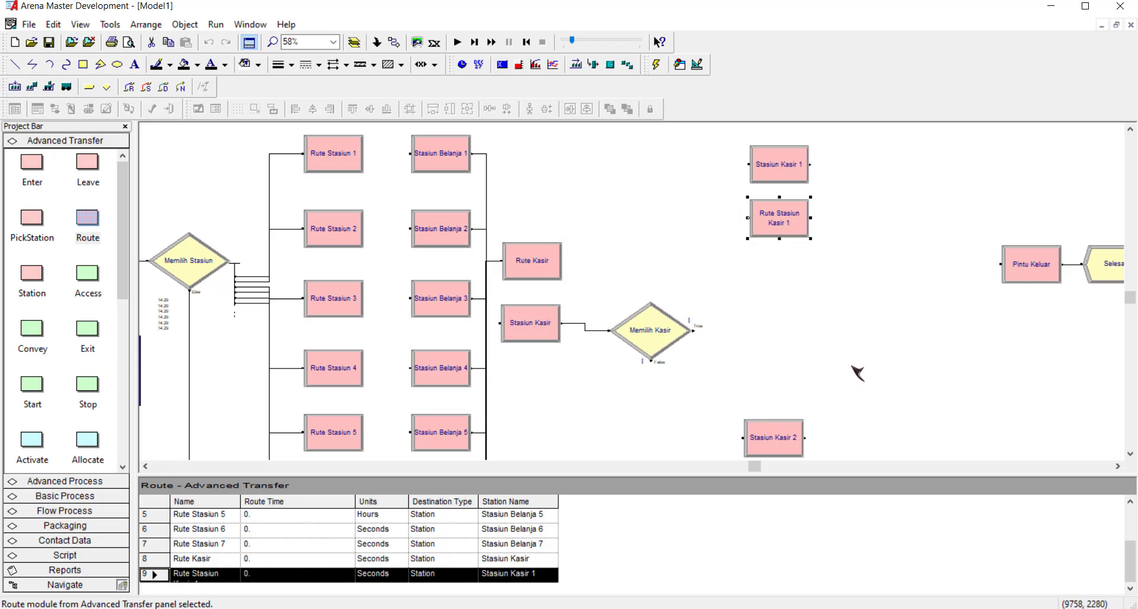
click(842, 397)
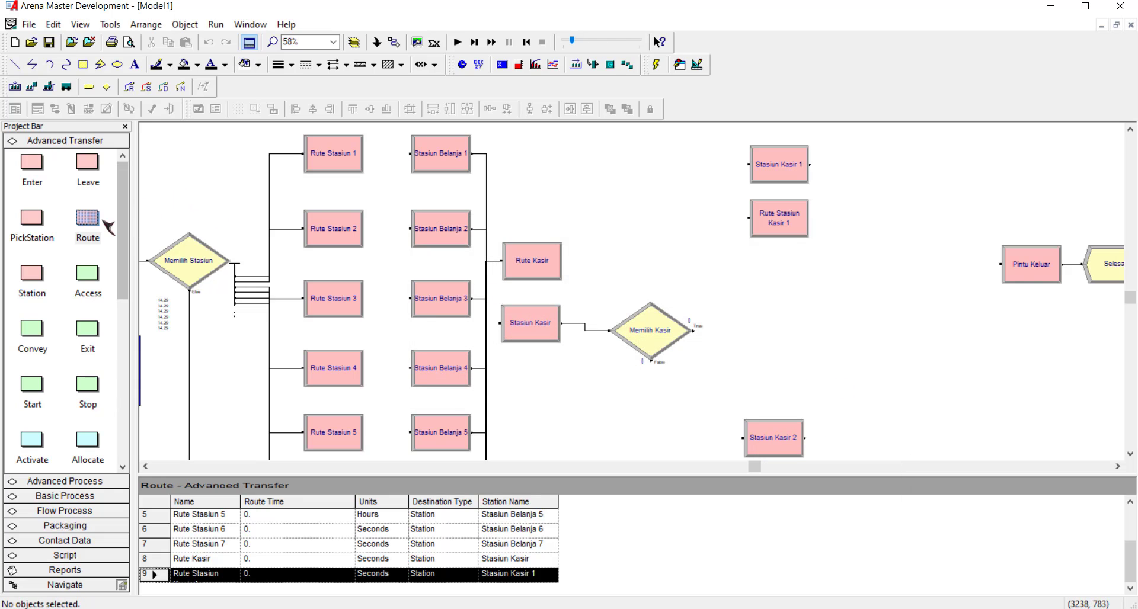
Step: Add a Route module above Stasiun Kasir 2, named Rute Stasiun Kasir 2, with units in Seconds and destination station Stasiun Kasir 2
drag(664, 347, 742, 386)
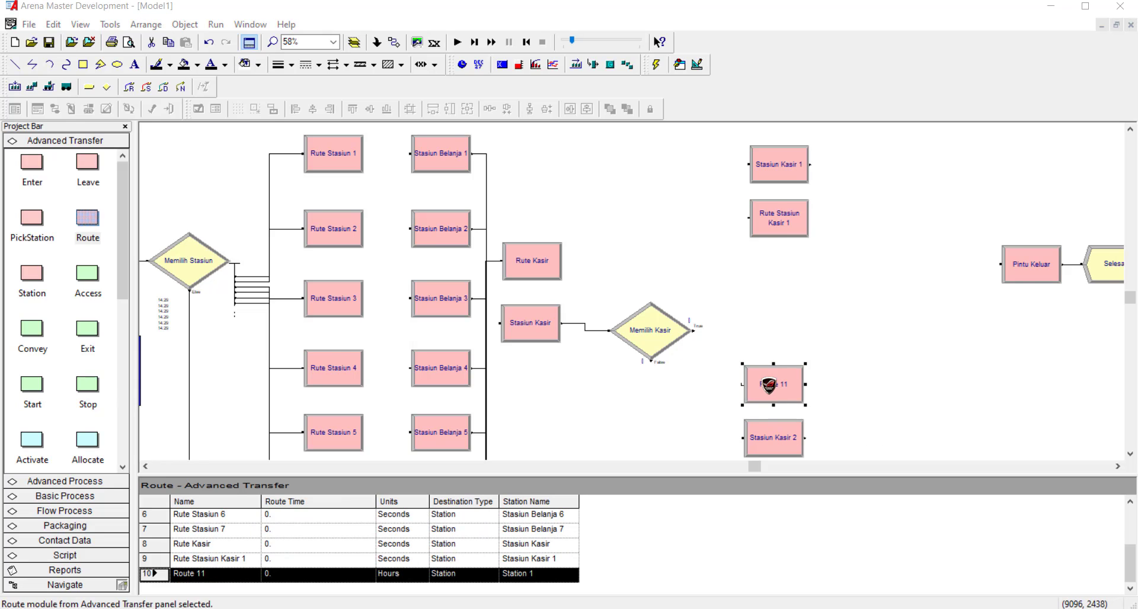
double_click(769, 385)
text(Rute Stasiun)
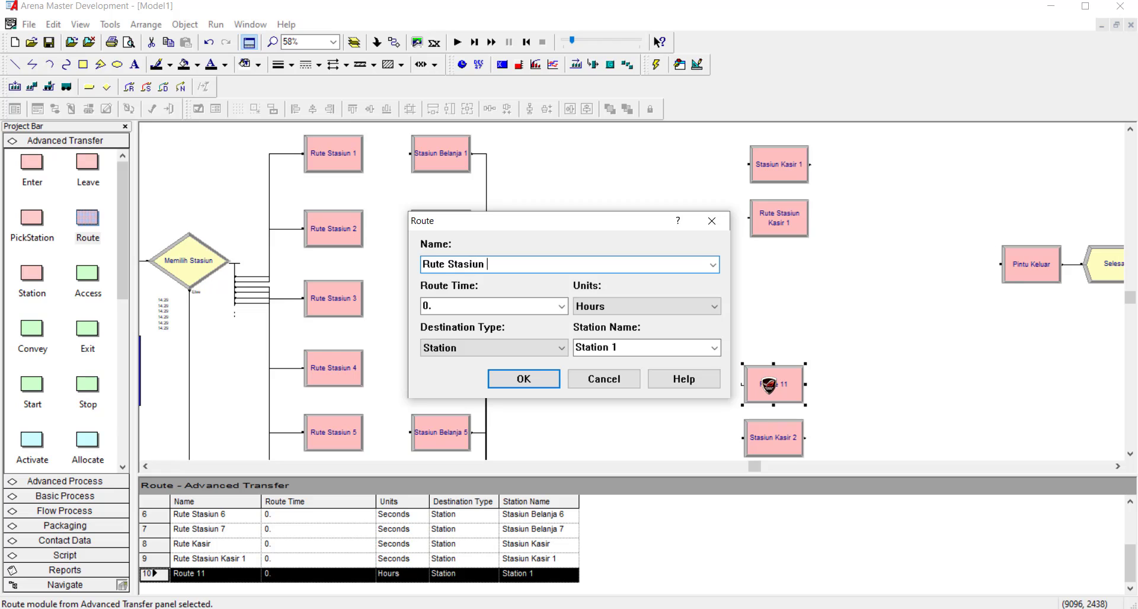
text( Kasir 2)
click(710, 307)
click(688, 319)
click(708, 350)
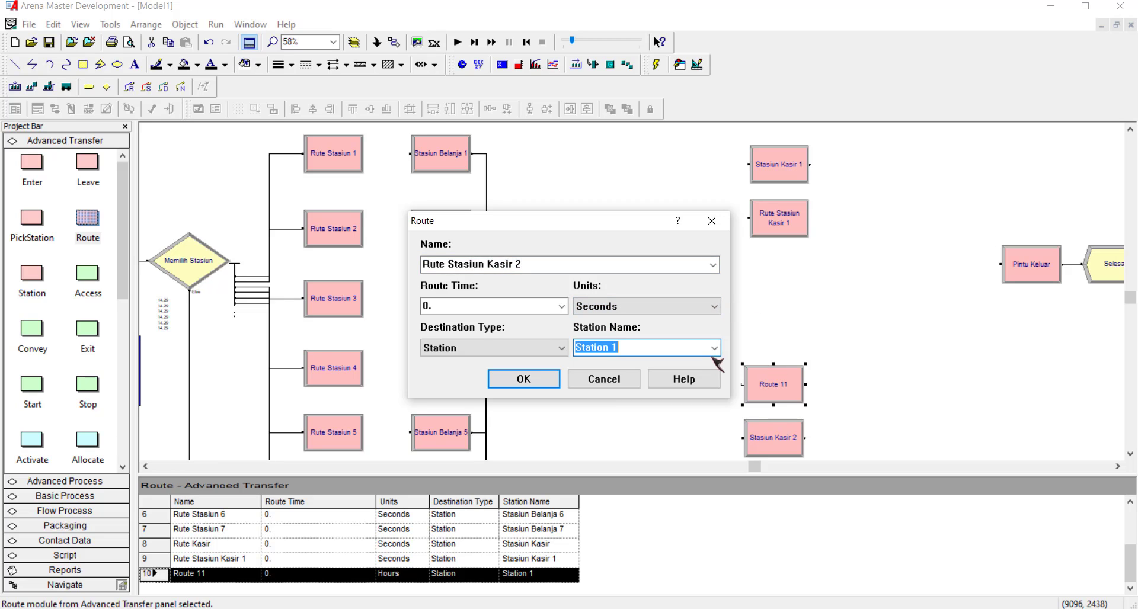
click(714, 348)
click(681, 434)
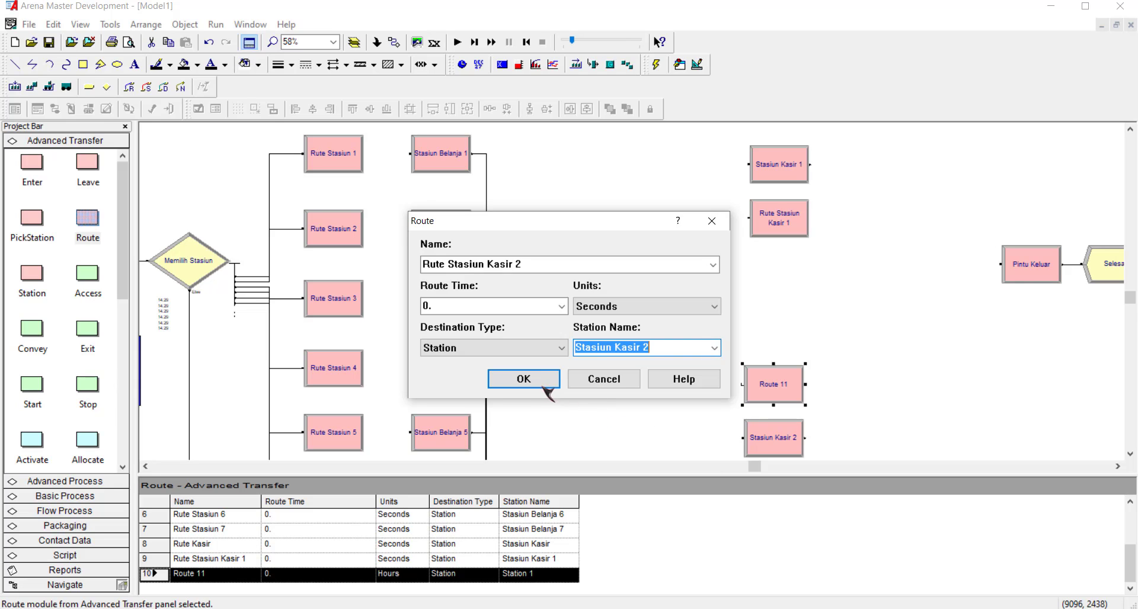
click(544, 387)
click(588, 357)
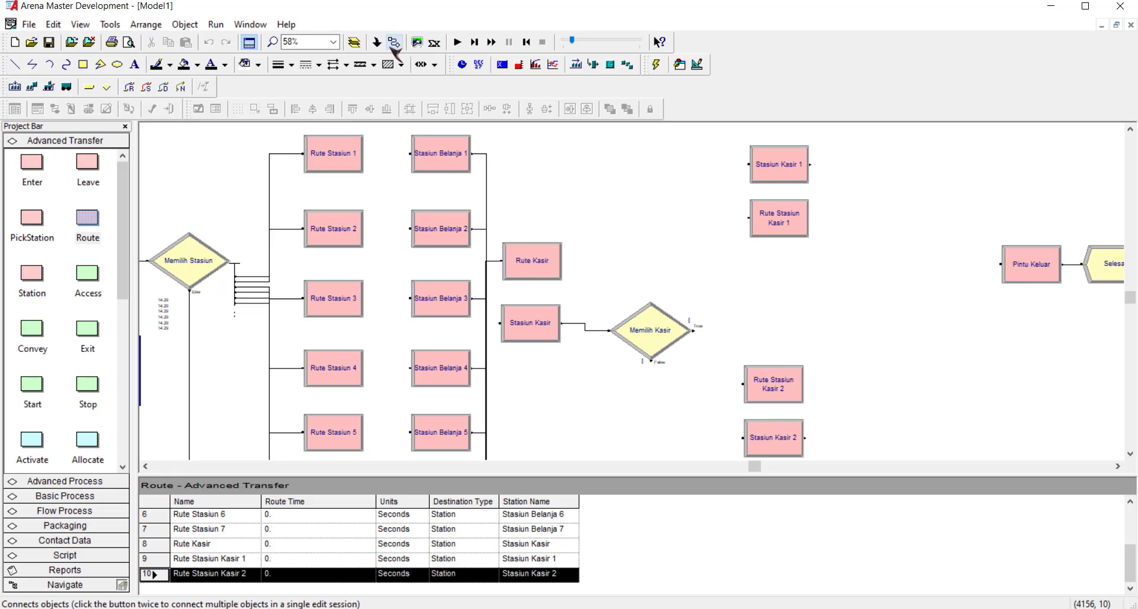
click(392, 47)
click(695, 325)
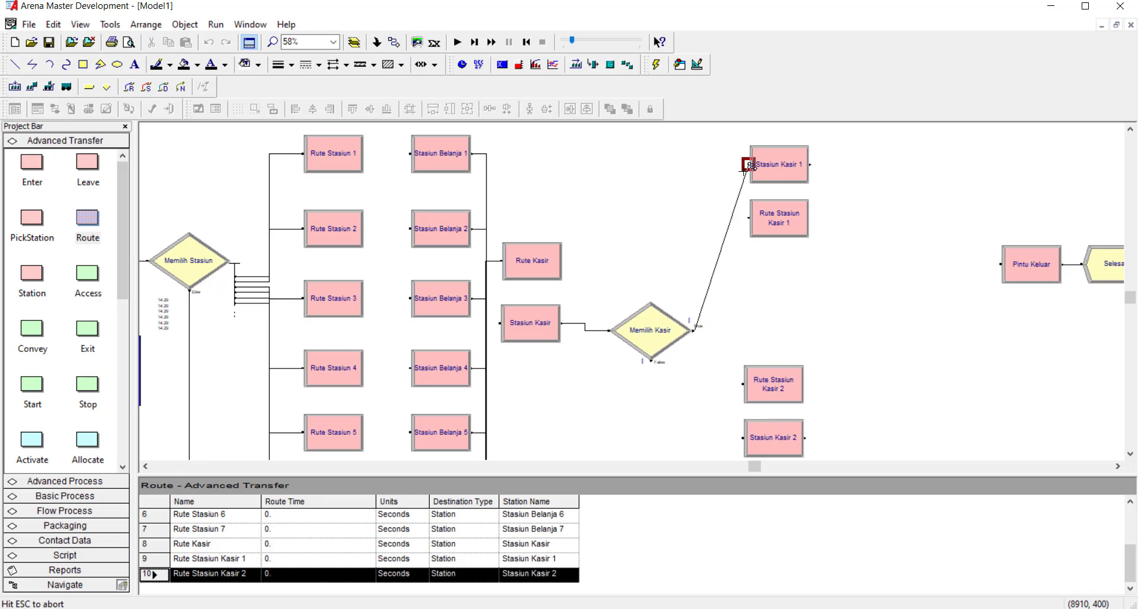
click(749, 165)
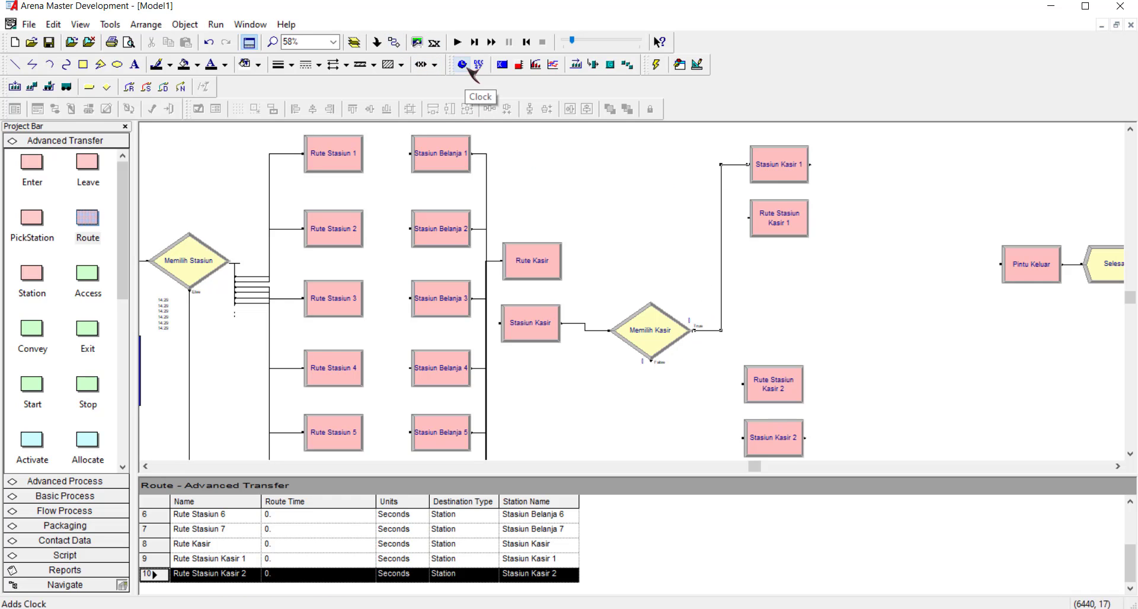
key(ctrl+z)
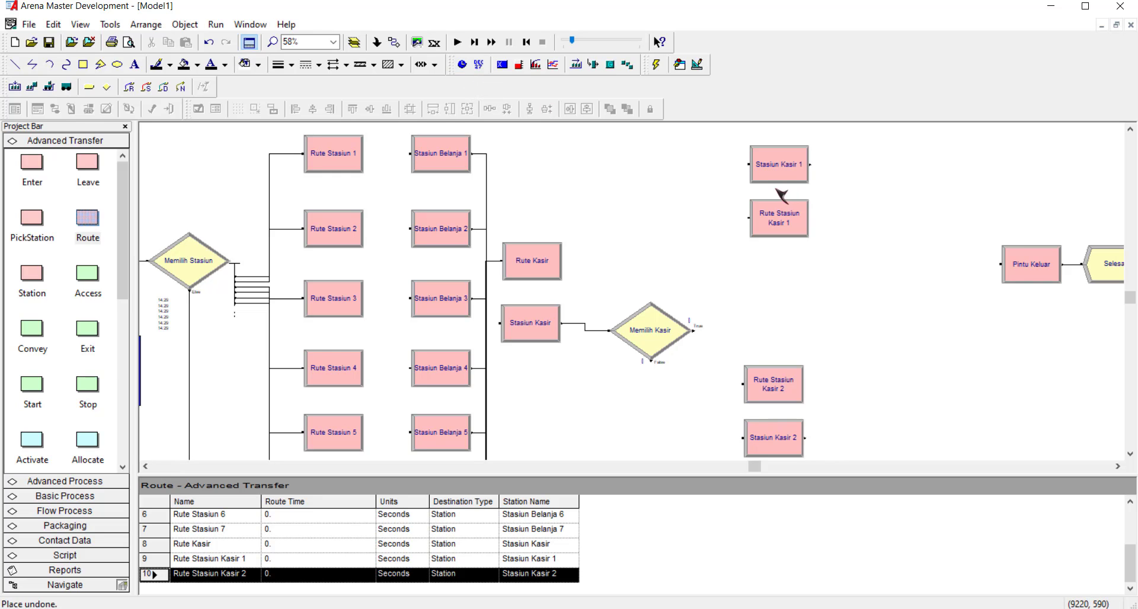
Step: Connect the True exit of Memilih Kasir to Rute Stasiun Kasir 1 and its False exit to Rute Stasiun Kasir 2
click(393, 42)
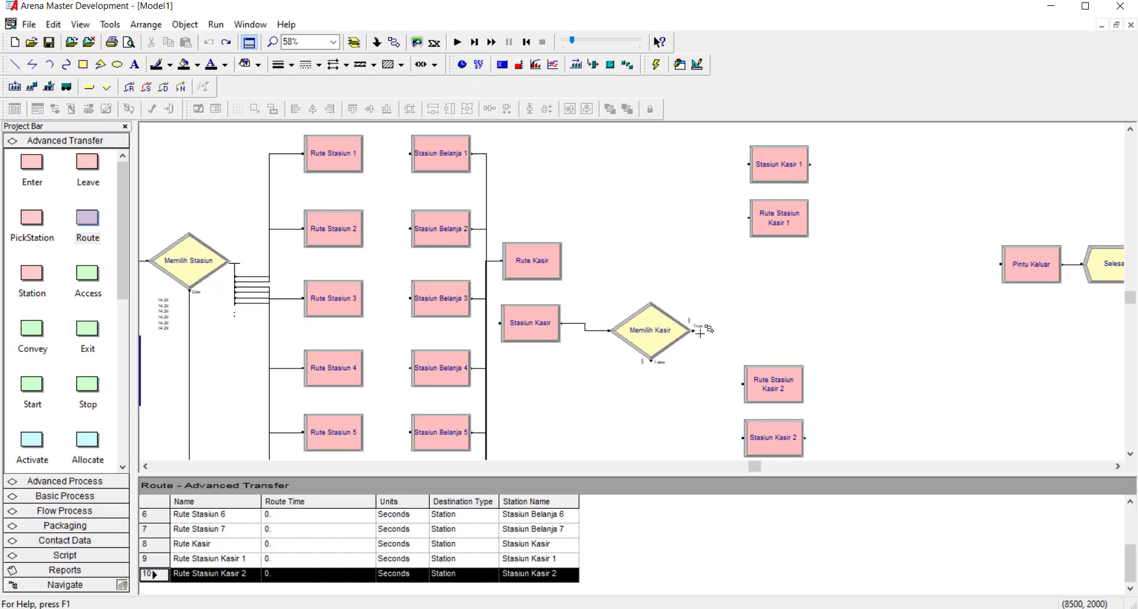
click(694, 329)
click(748, 218)
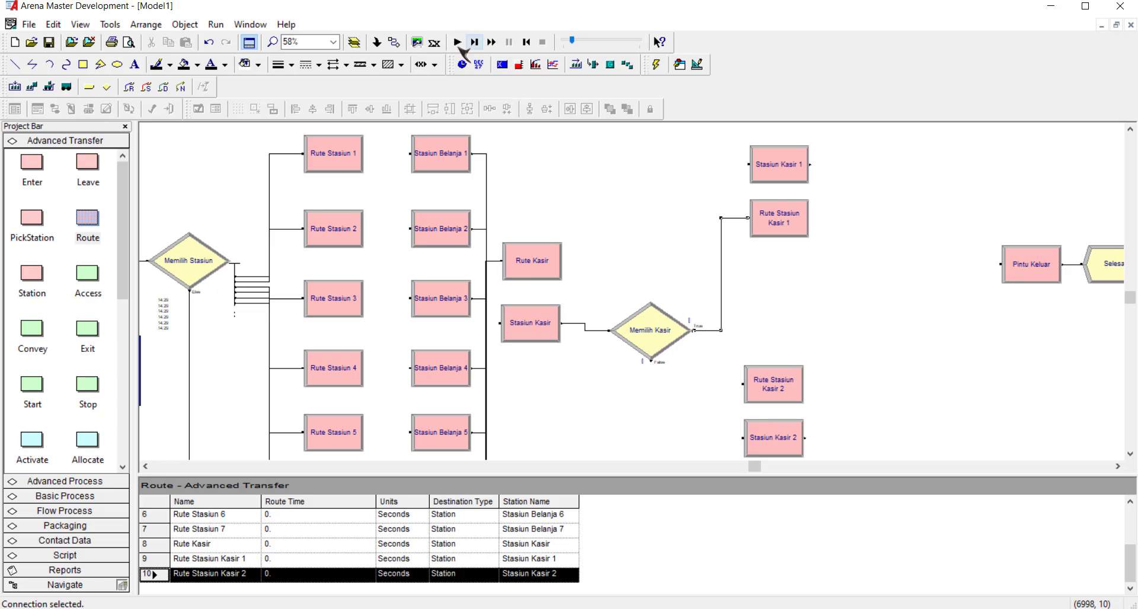
click(394, 42)
click(651, 360)
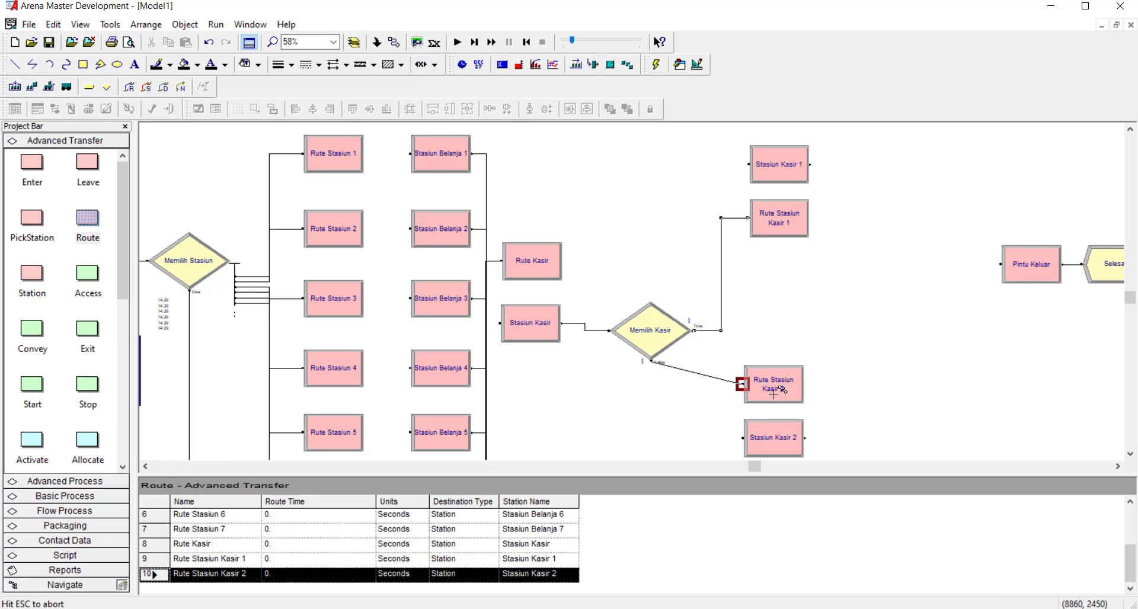
click(756, 381)
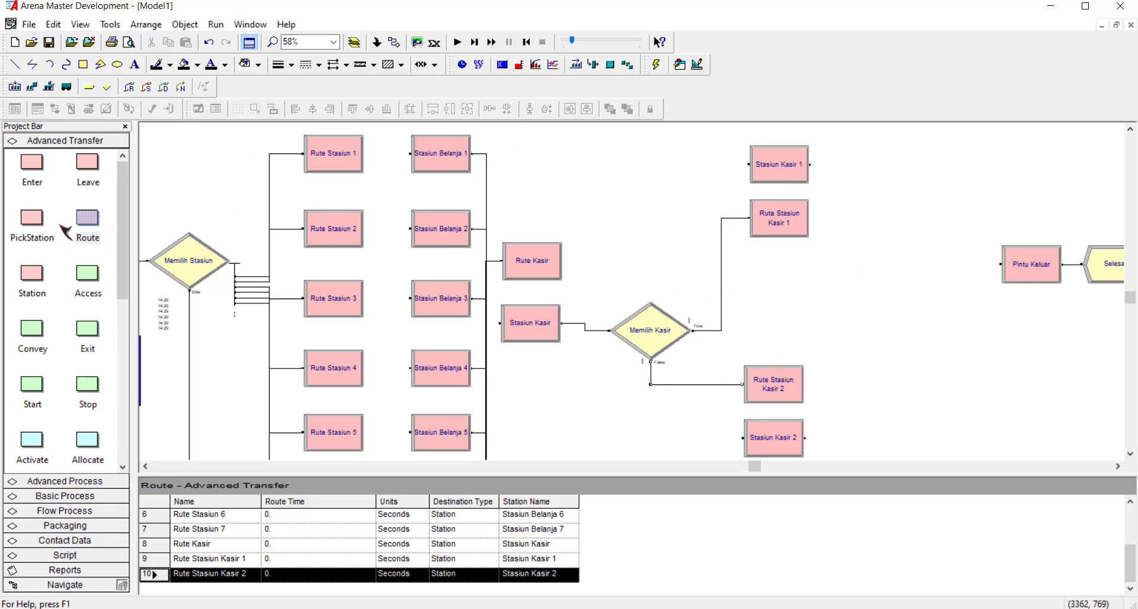
Step: Add a Process module beside Stasiun Kasir 1, named Kasir 1, with the action Seize Delay Release
click(80, 497)
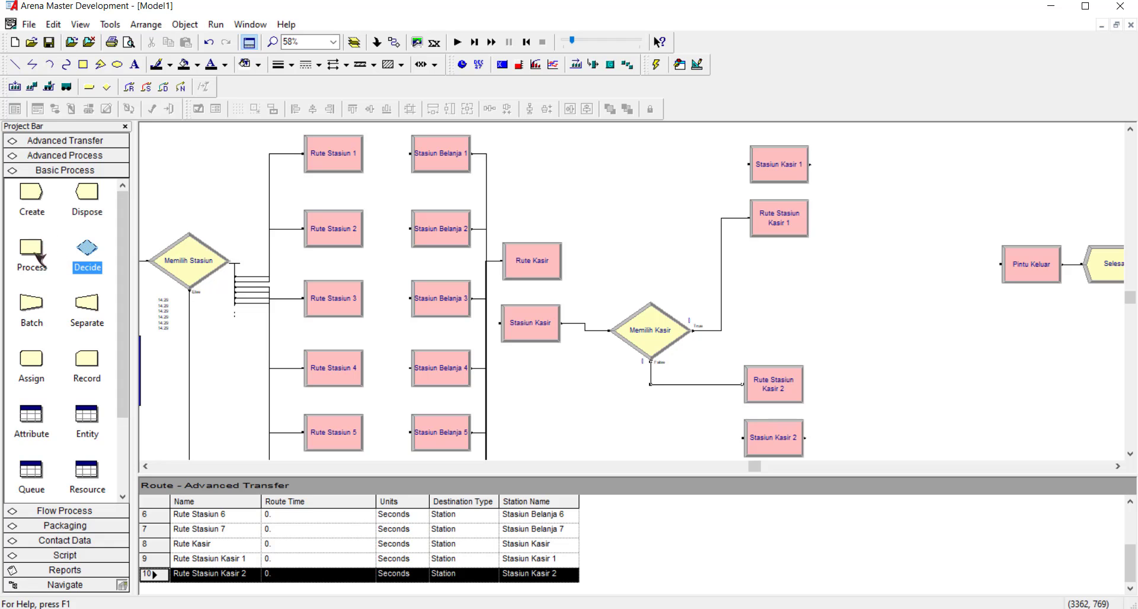
drag(30, 249, 846, 166)
double_click(881, 166)
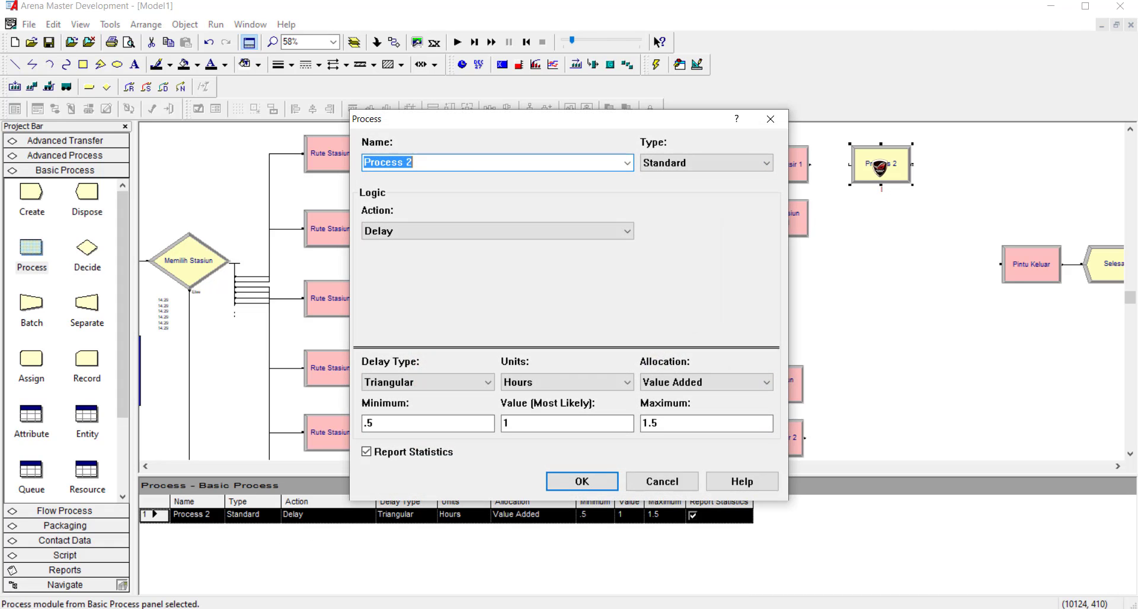
text(Kasir 1)
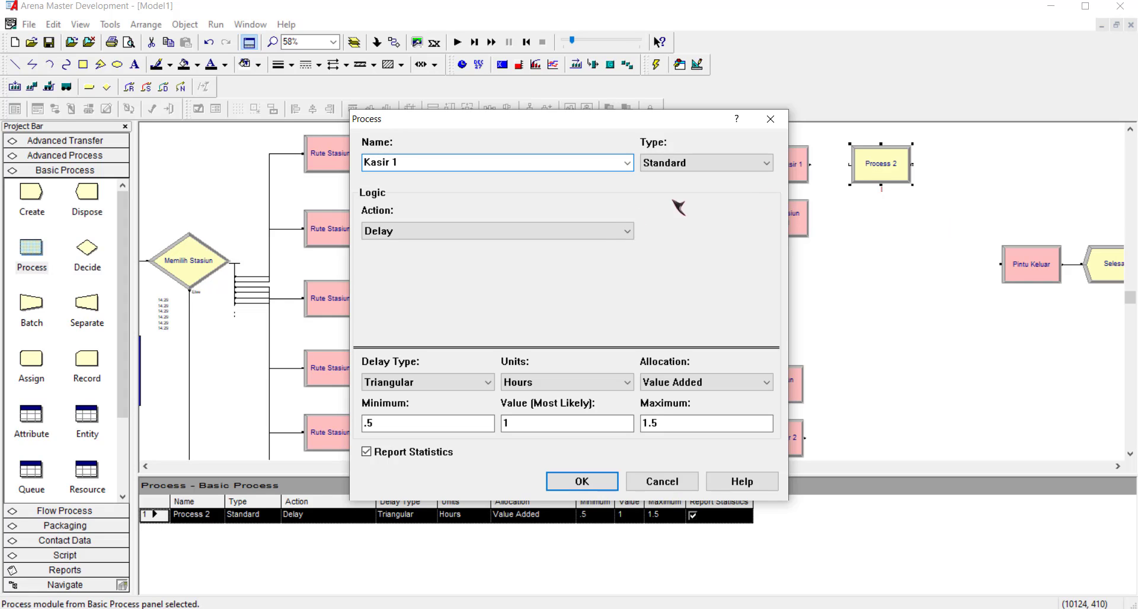
click(590, 236)
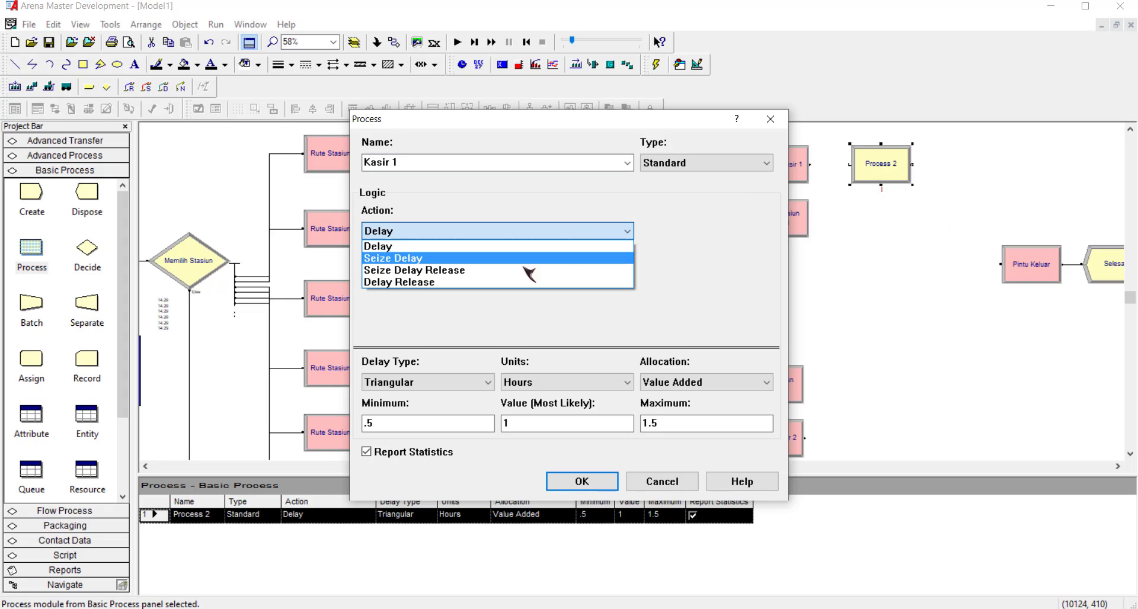
click(485, 272)
Step: Add a resource named Pegawai 1 to the Kasir 1 process
click(673, 276)
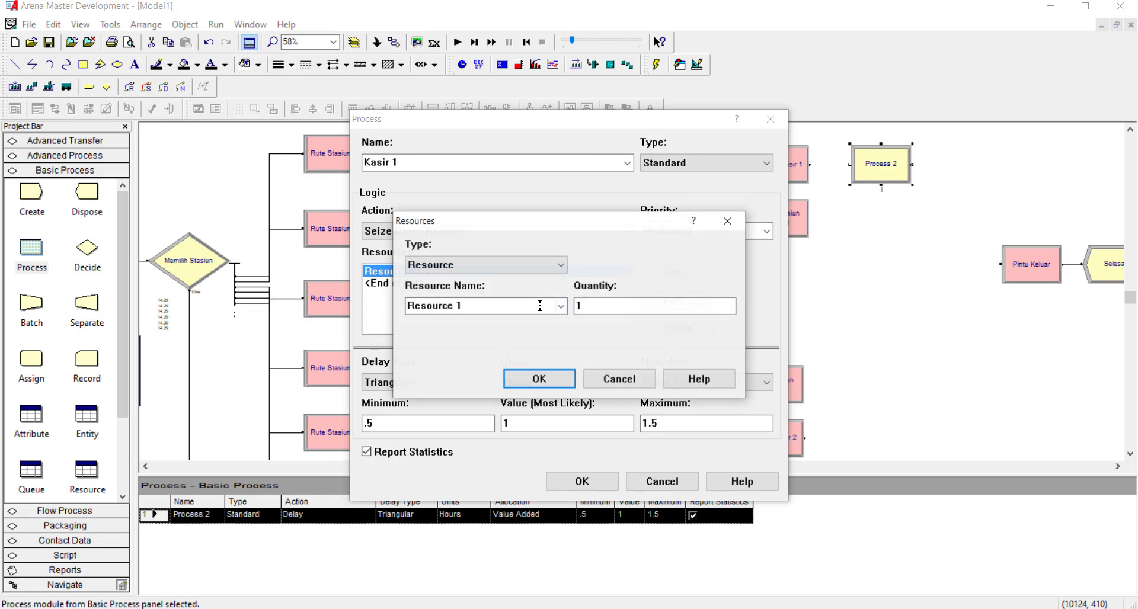
click(511, 307)
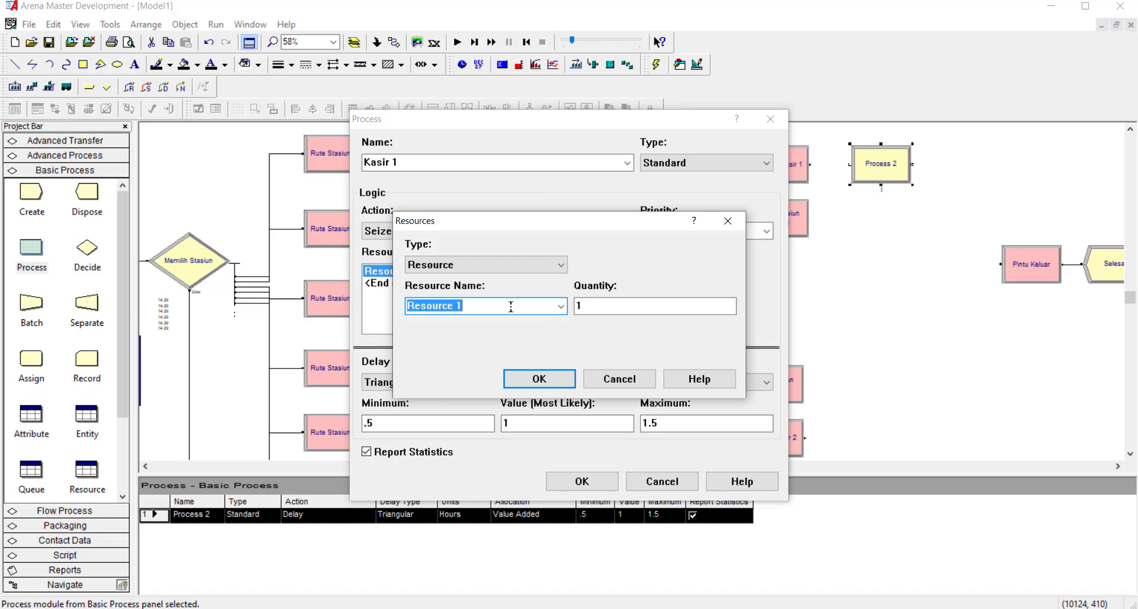
text(Pegawai)
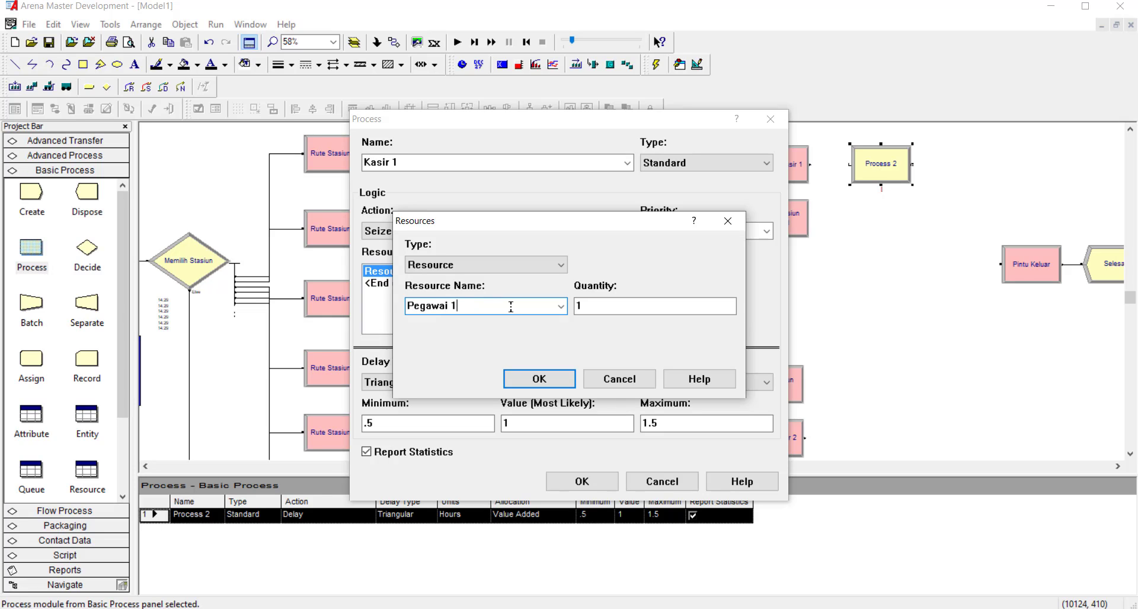
click(539, 381)
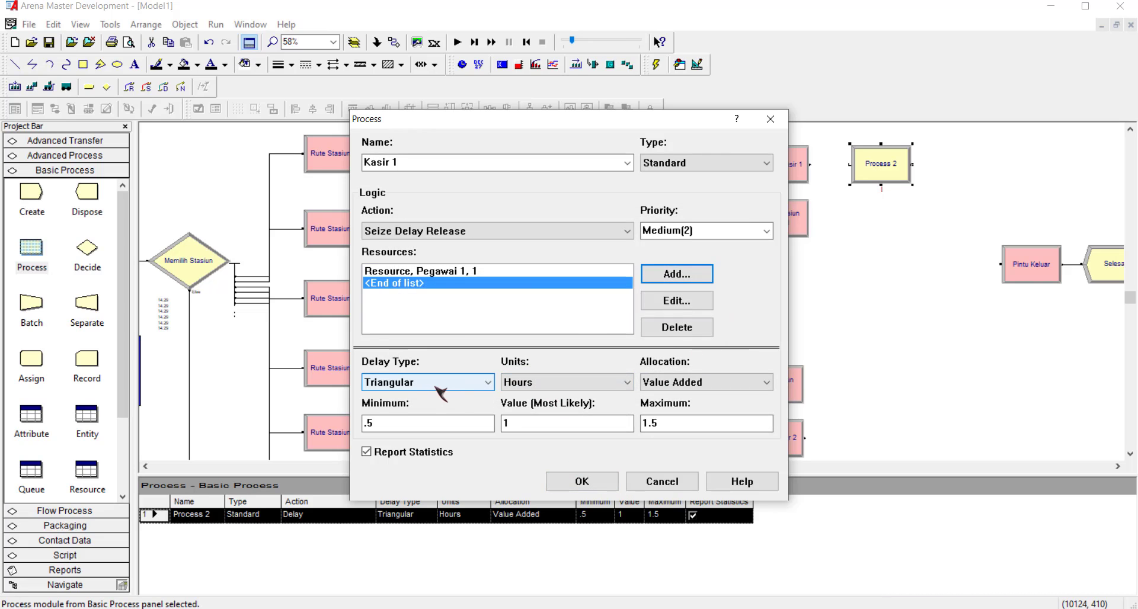
Step: Set Kasir 1's delay to the expression TRIA(94, 112, 247) in Seconds and accept the process settings
click(455, 388)
click(410, 446)
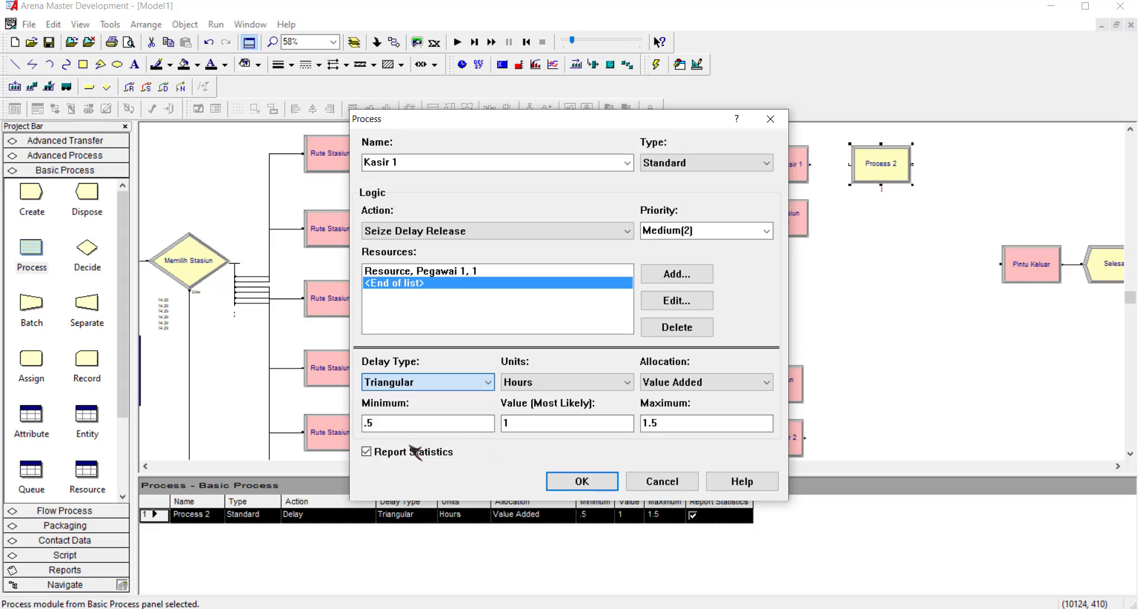
click(563, 385)
click(560, 394)
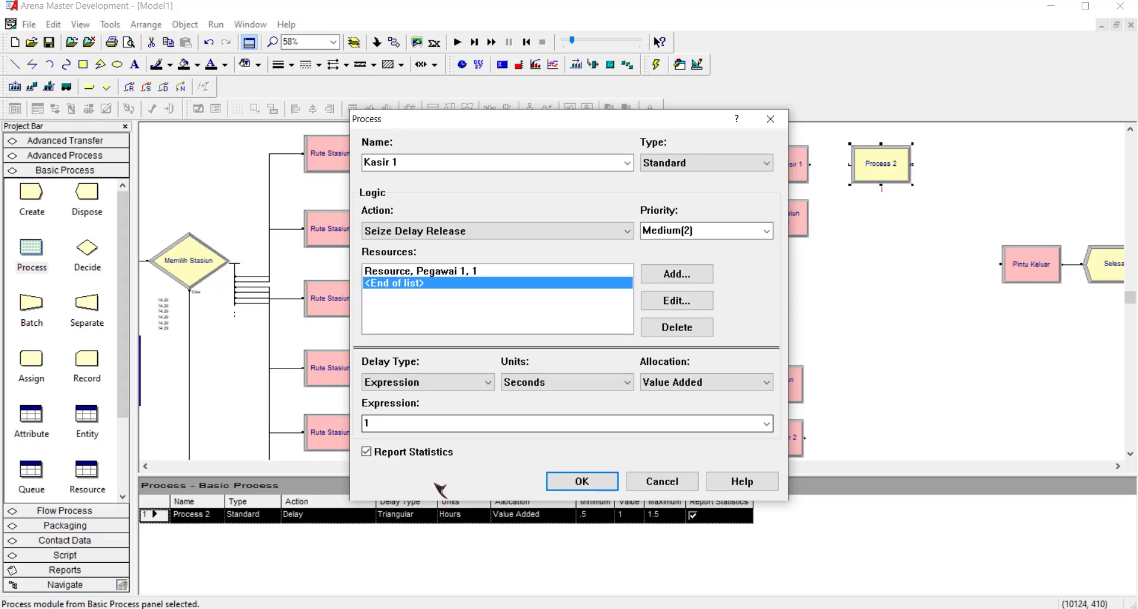
right_click(409, 423)
click(478, 488)
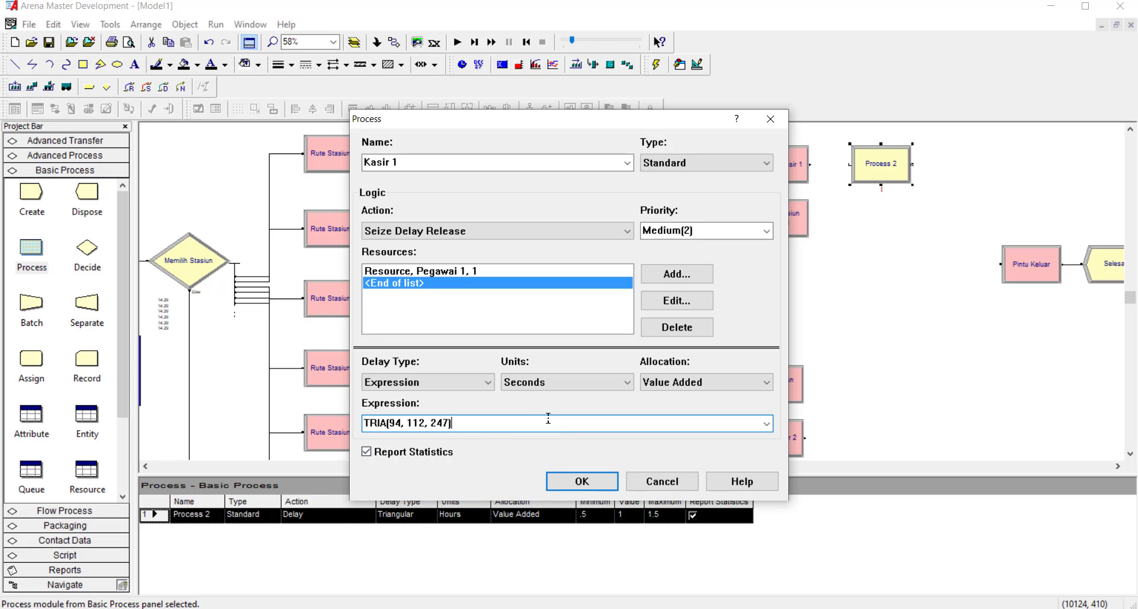
click(582, 482)
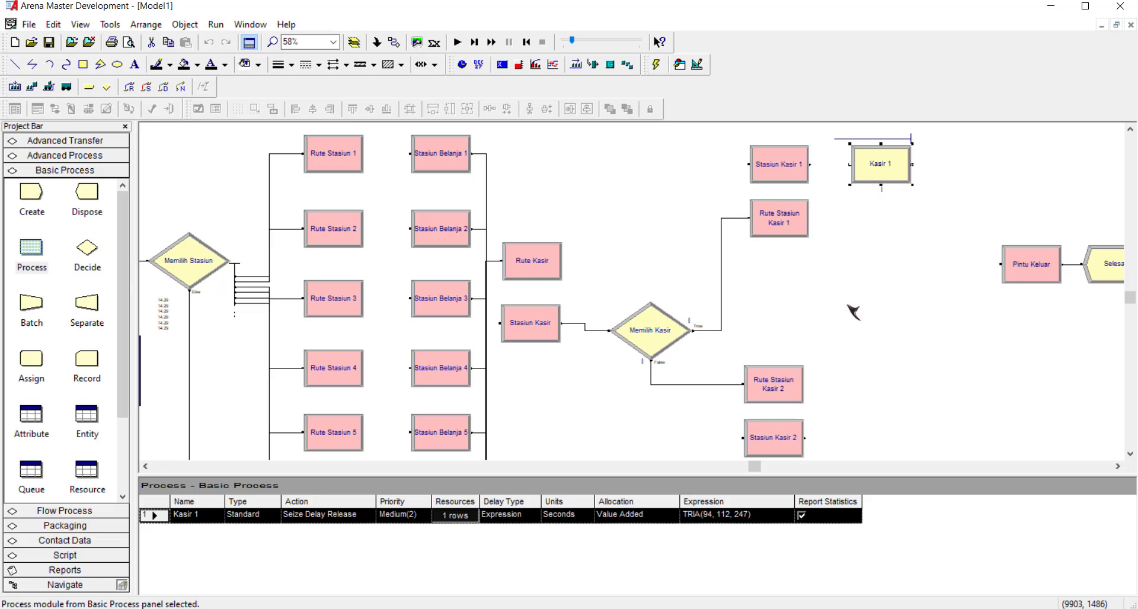
click(841, 339)
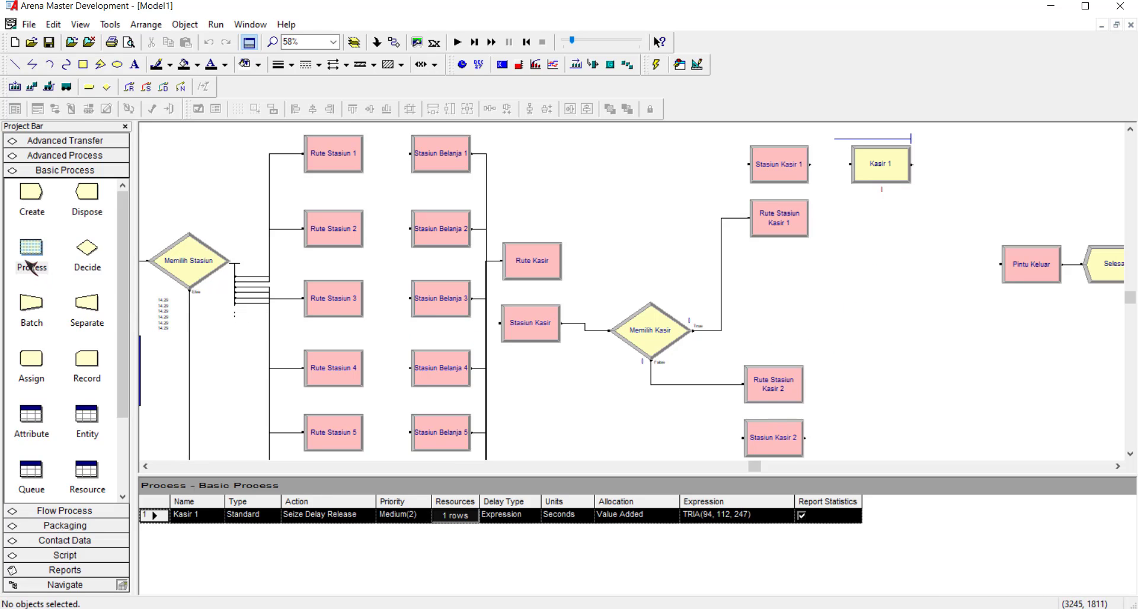
Step: Add a Process module beside Stasiun Kasir 2, named Kasir 2, with the action Seize Delay Release
drag(26, 263, 836, 440)
double_click(870, 439)
text(Kasir 2)
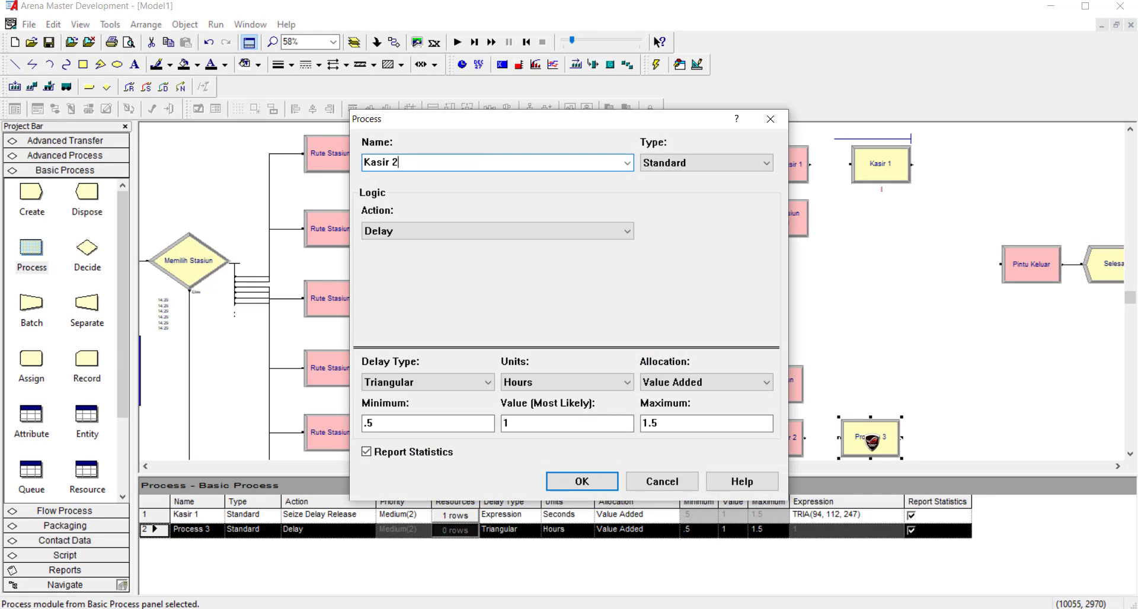
click(502, 233)
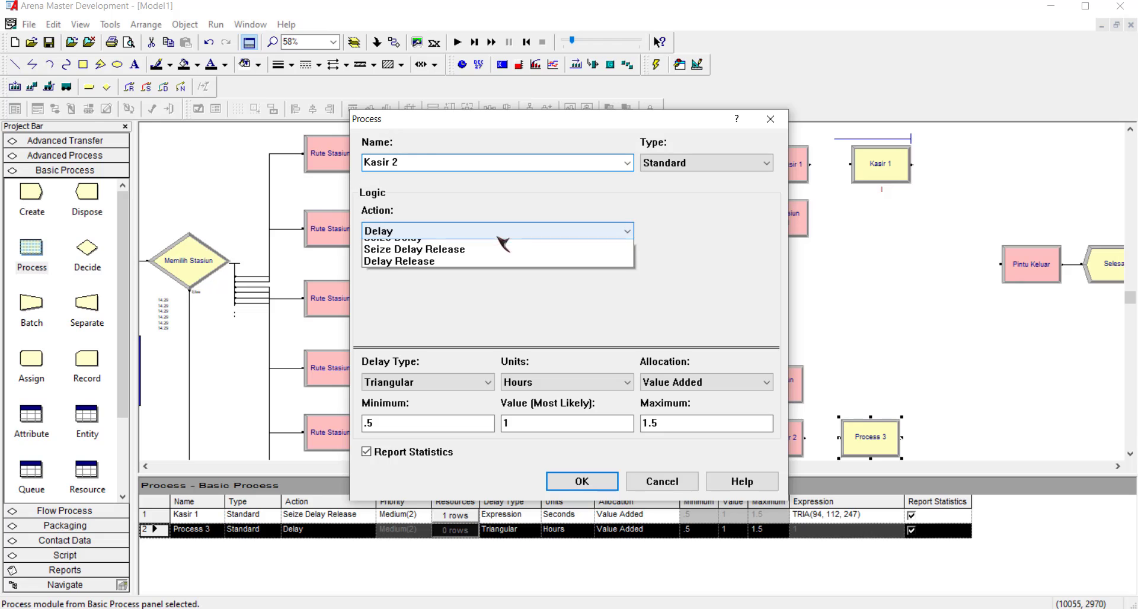
click(502, 270)
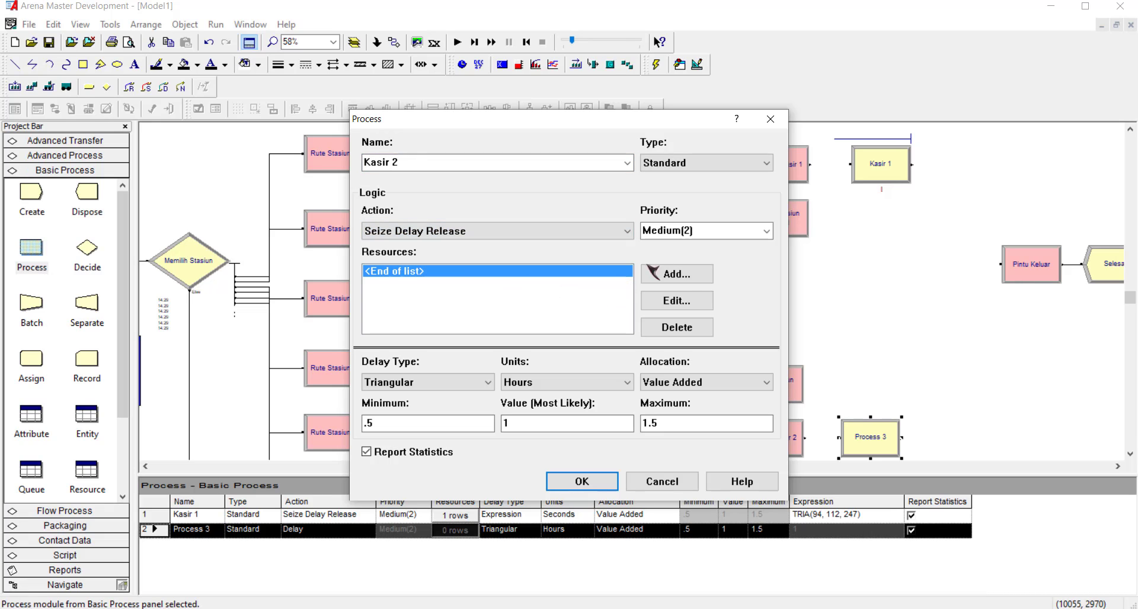
Step: Add a resource named Pegawai 2 to the Kasir 2 process
click(676, 274)
triple_click(489, 305)
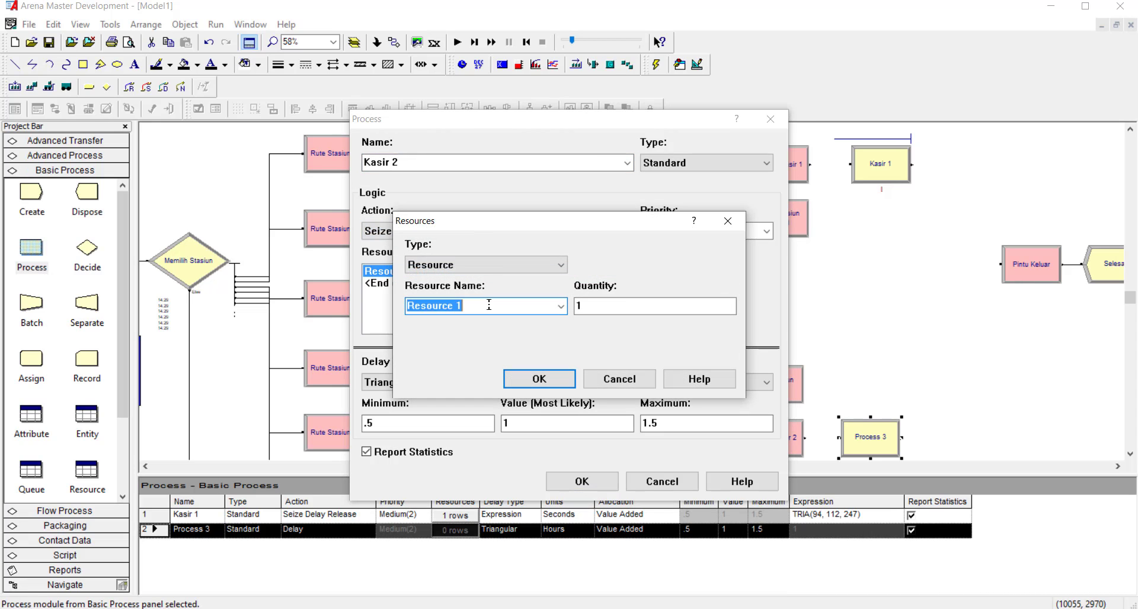
text(Pegawai 2)
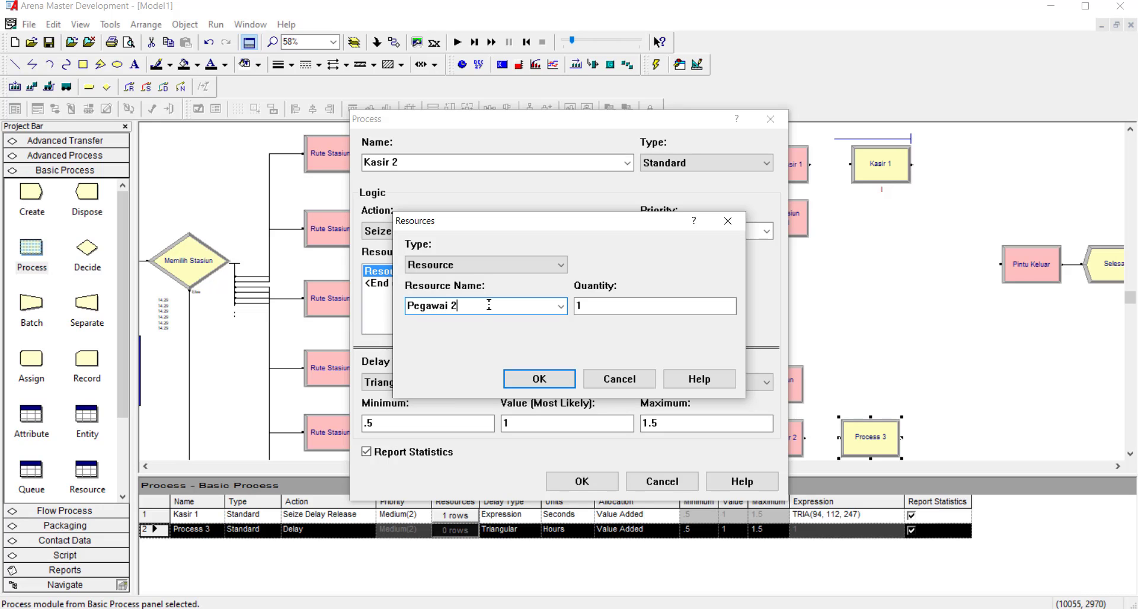
click(537, 384)
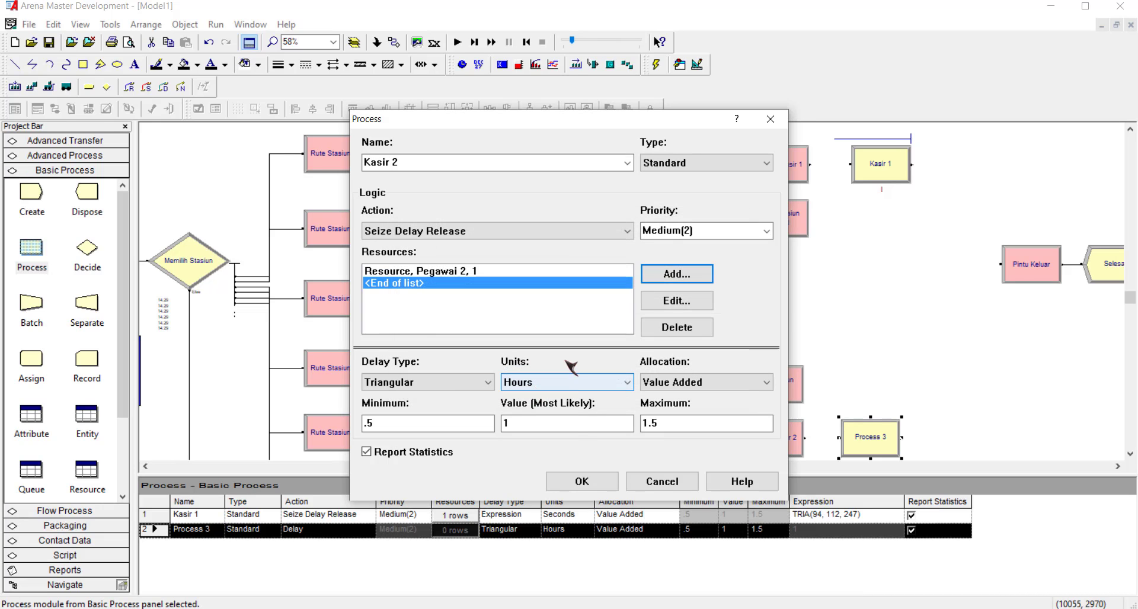
Step: Set Kasir 2's delay to Seconds with the expression TRIA(94, 112, 247) and accept the process settings
click(548, 381)
click(558, 397)
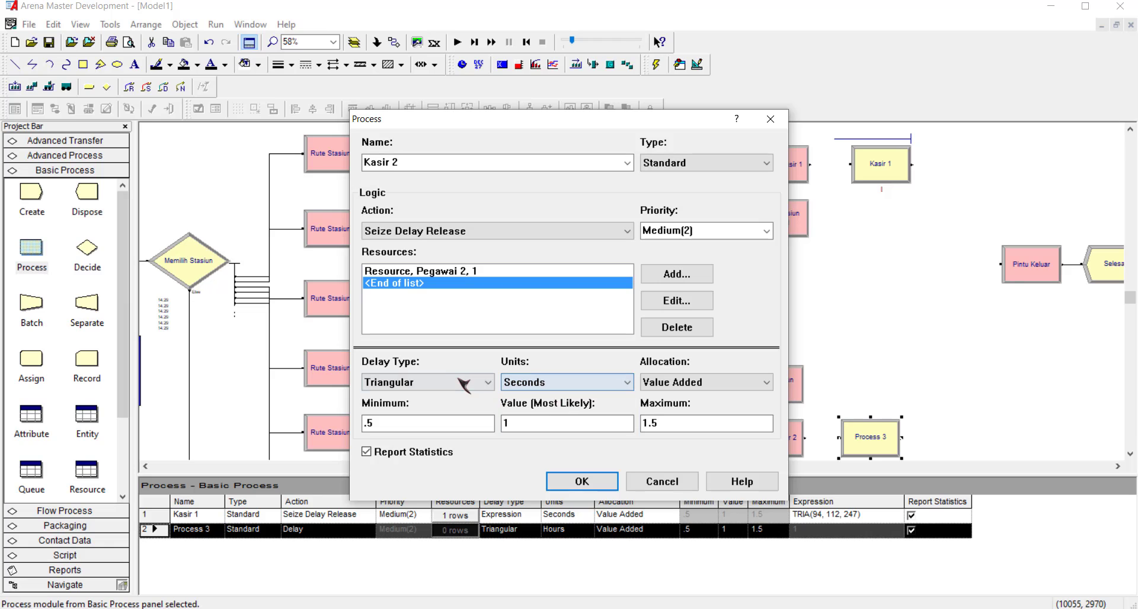
click(462, 383)
click(452, 448)
right_click(432, 426)
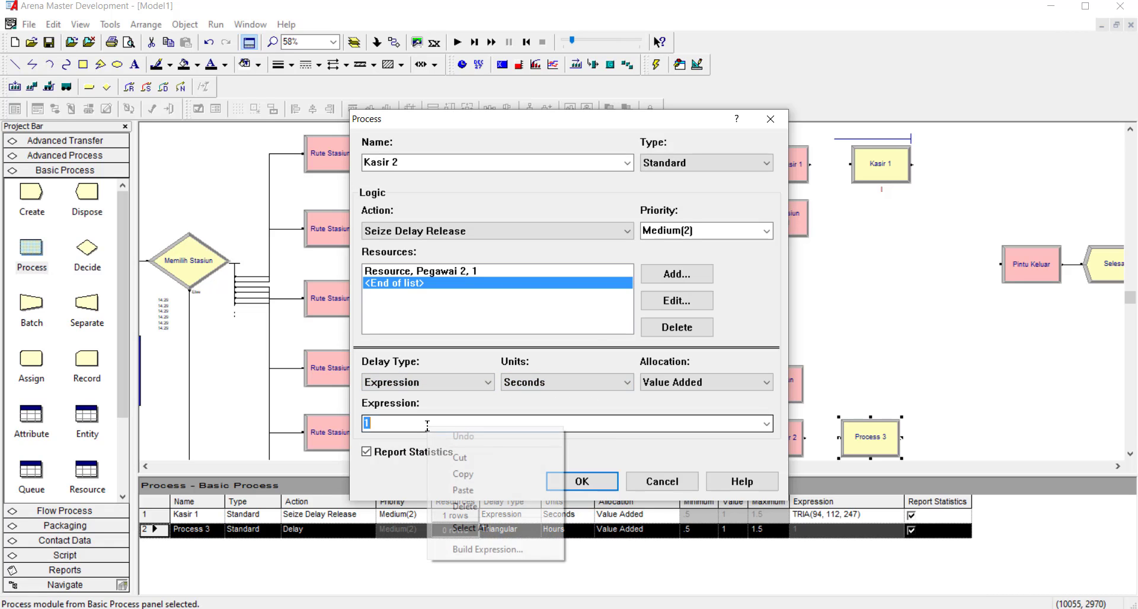
click(462, 491)
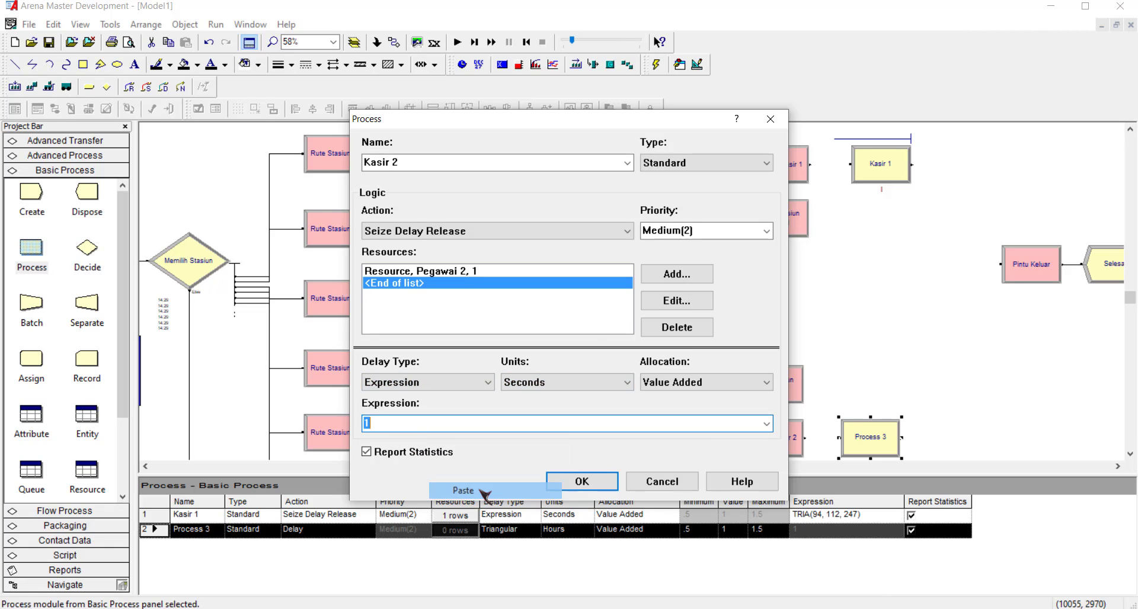
click(579, 481)
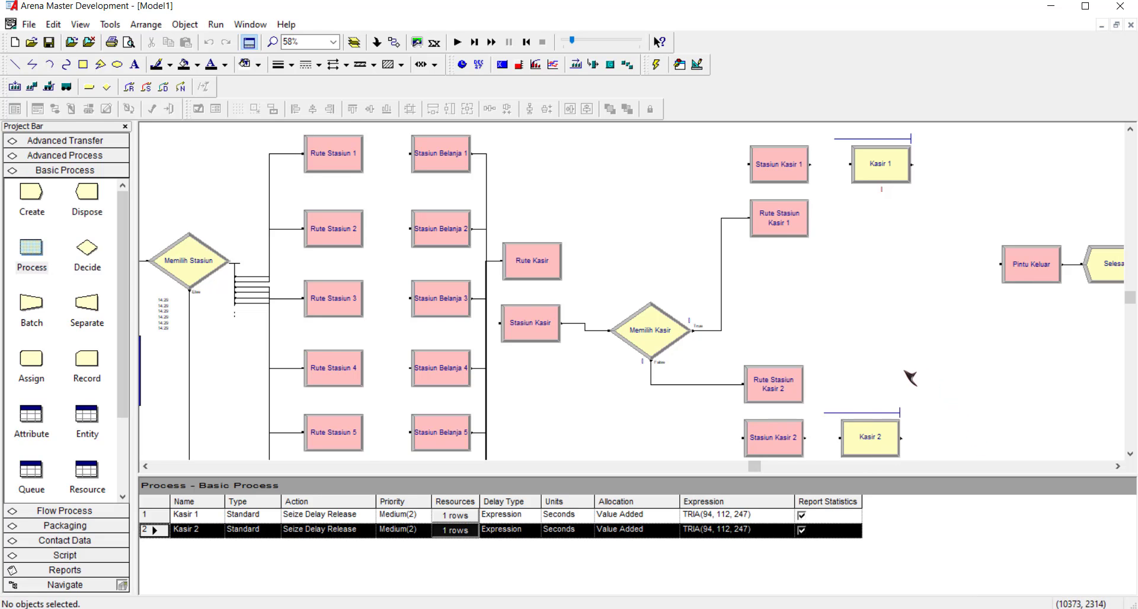
Step: Add a Route module beside the Kasir 1 process and name it Rute Keluar 1
scroll(910, 378, right, 3)
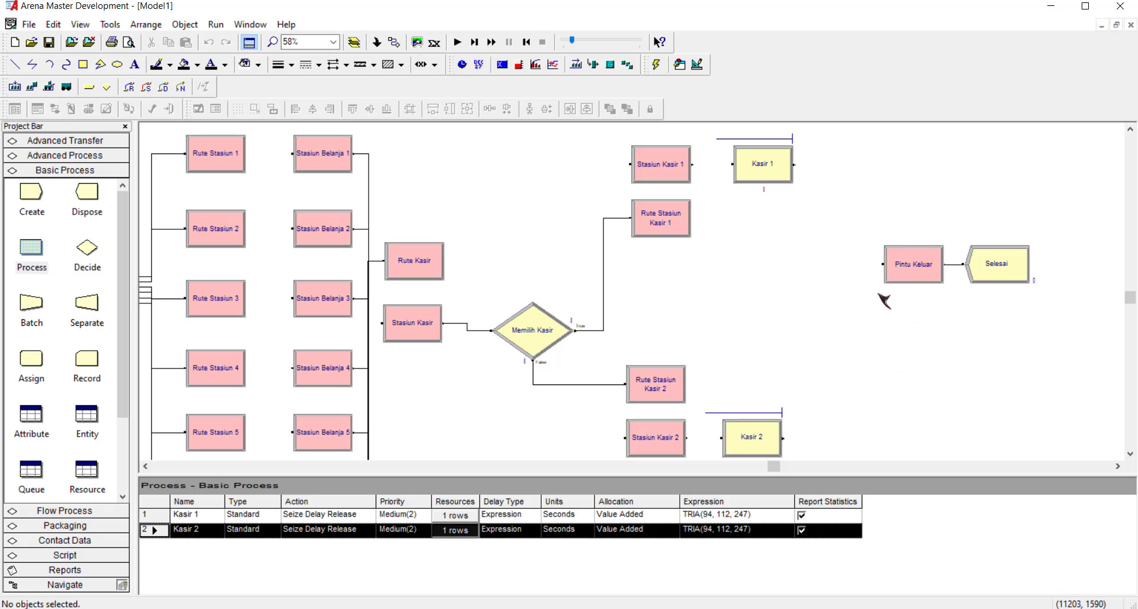
click(76, 142)
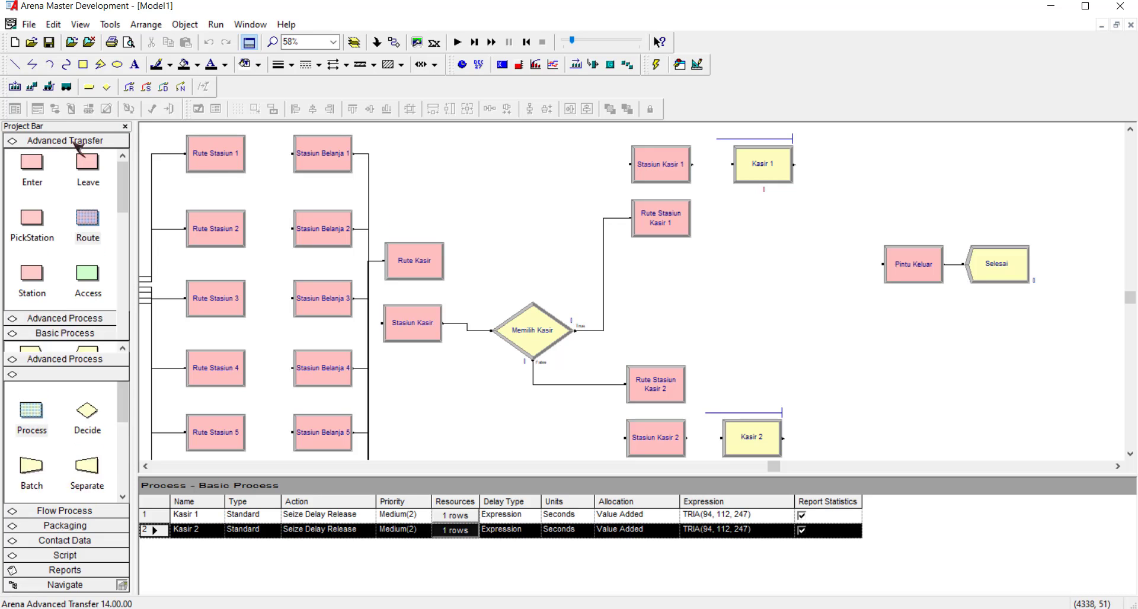
drag(87, 236, 808, 167)
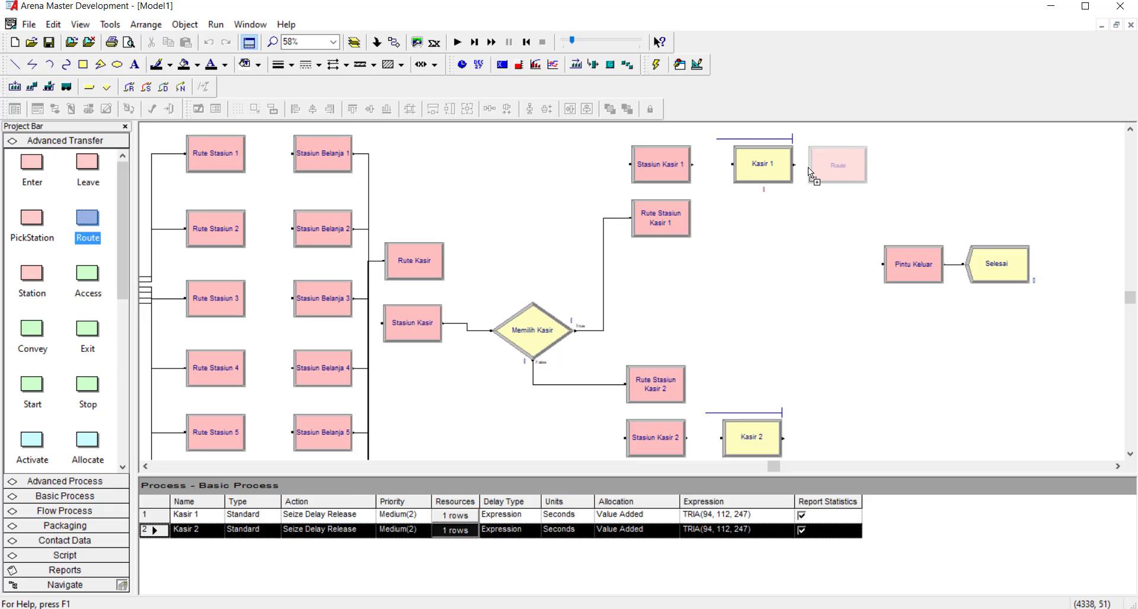
double_click(826, 167)
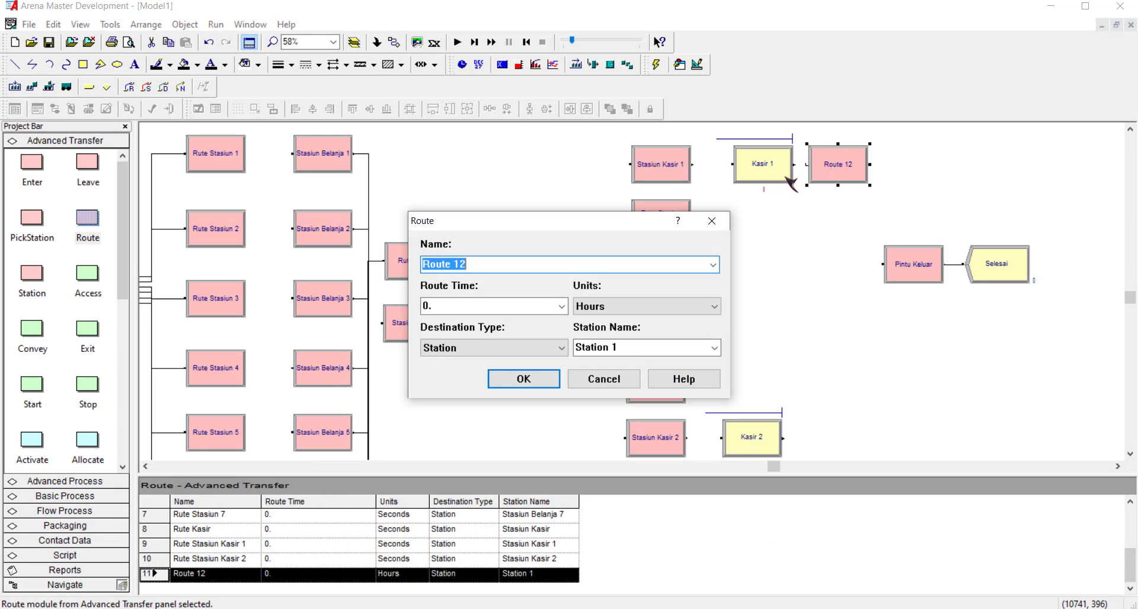
text(R)
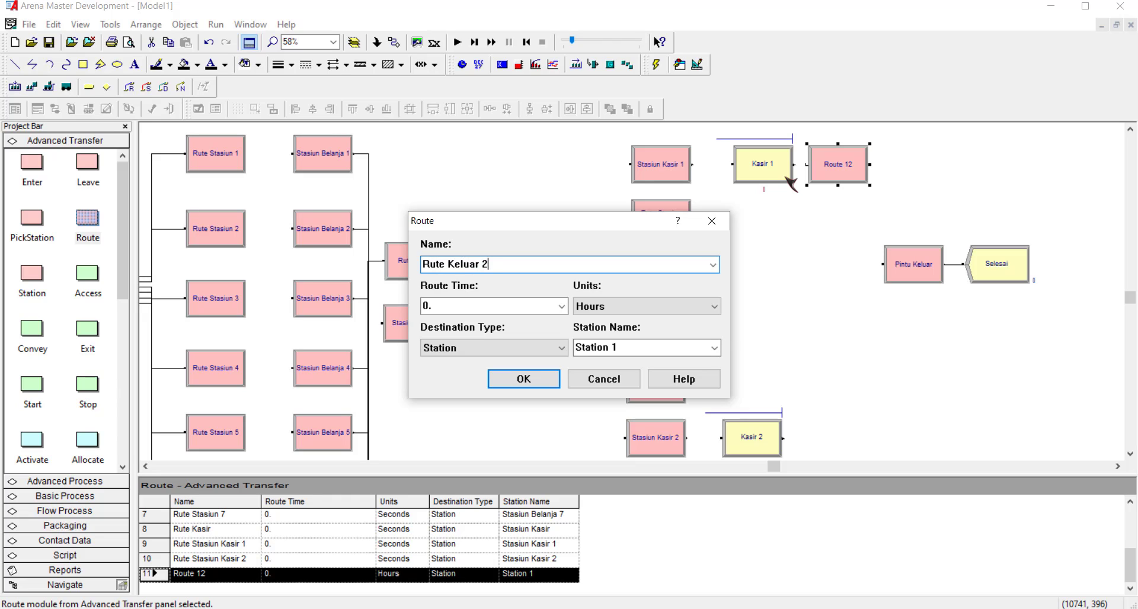
Step: Set Rute Keluar 1's units to Seconds and its destination station to Pintu Keluar, and accept the route settings
click(657, 309)
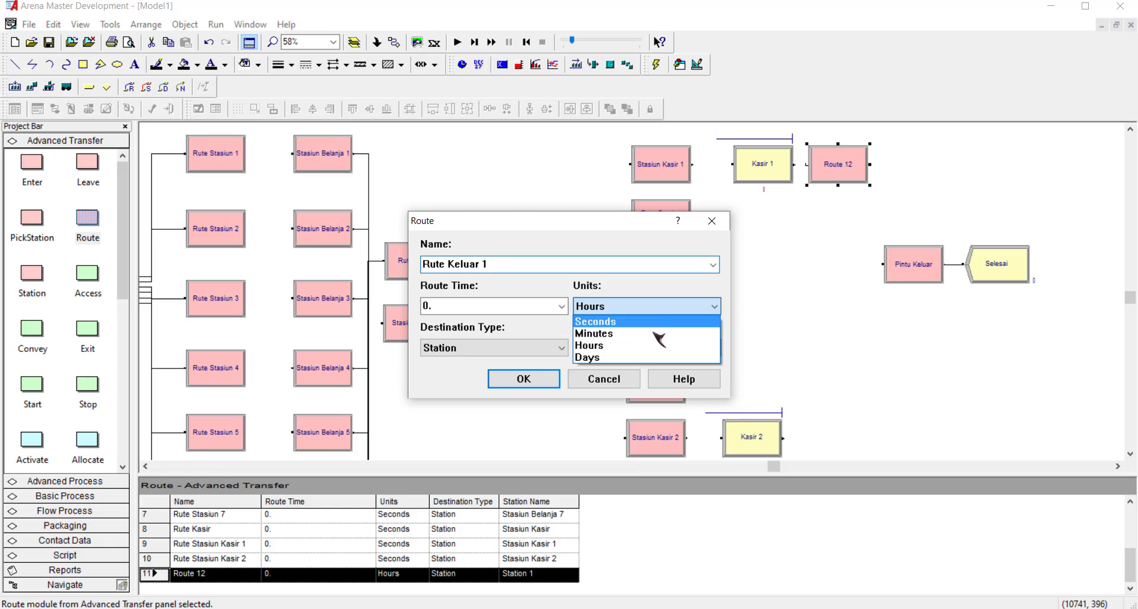
click(656, 323)
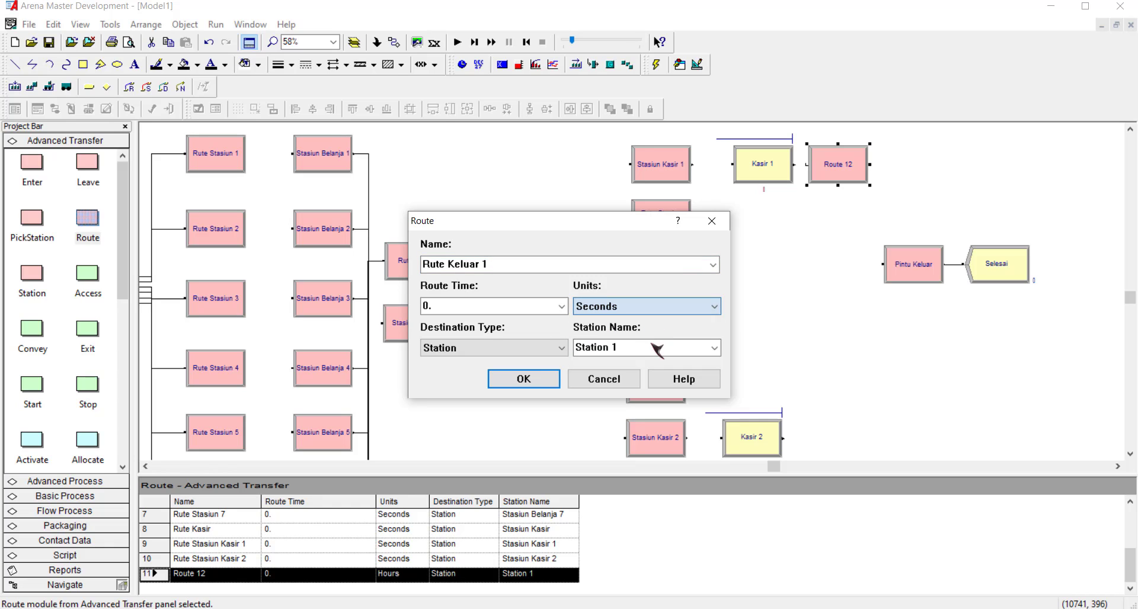
click(714, 348)
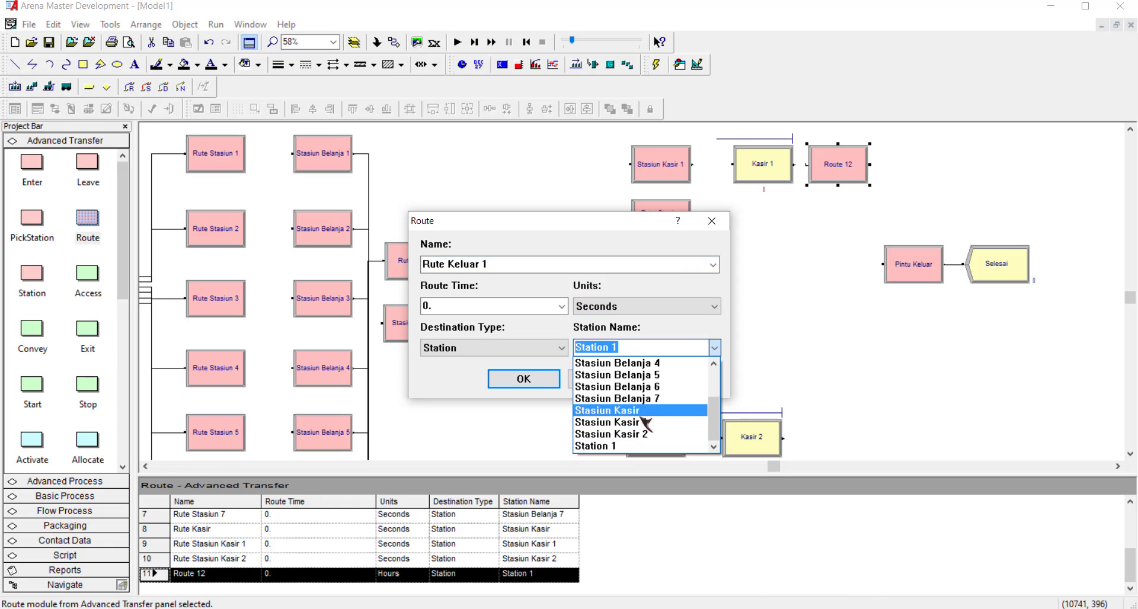
scroll(646, 428, up, 2)
click(610, 361)
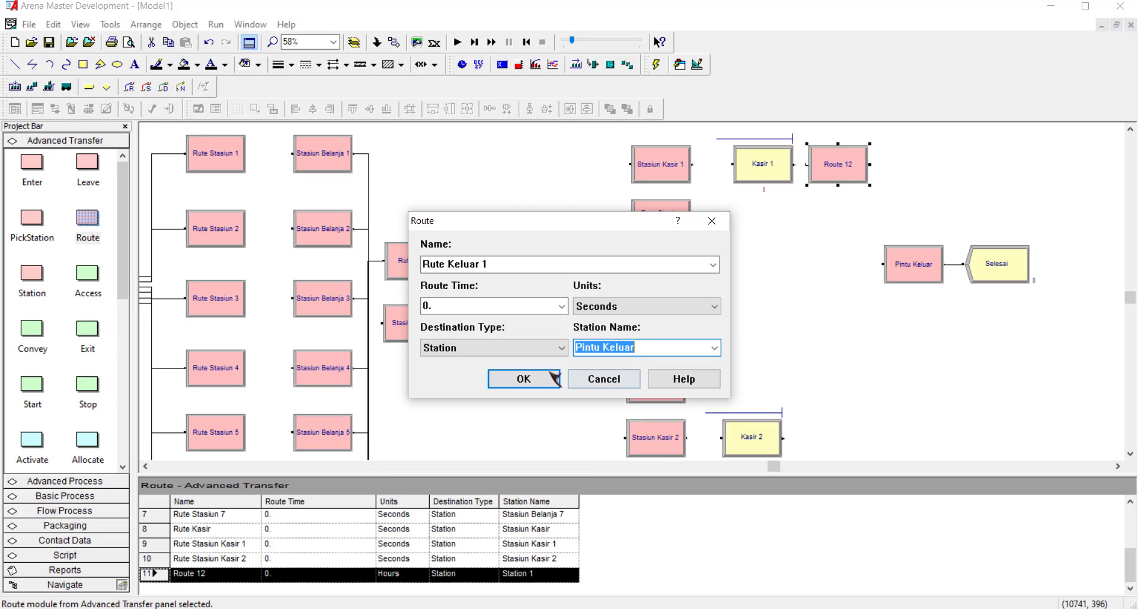
click(524, 380)
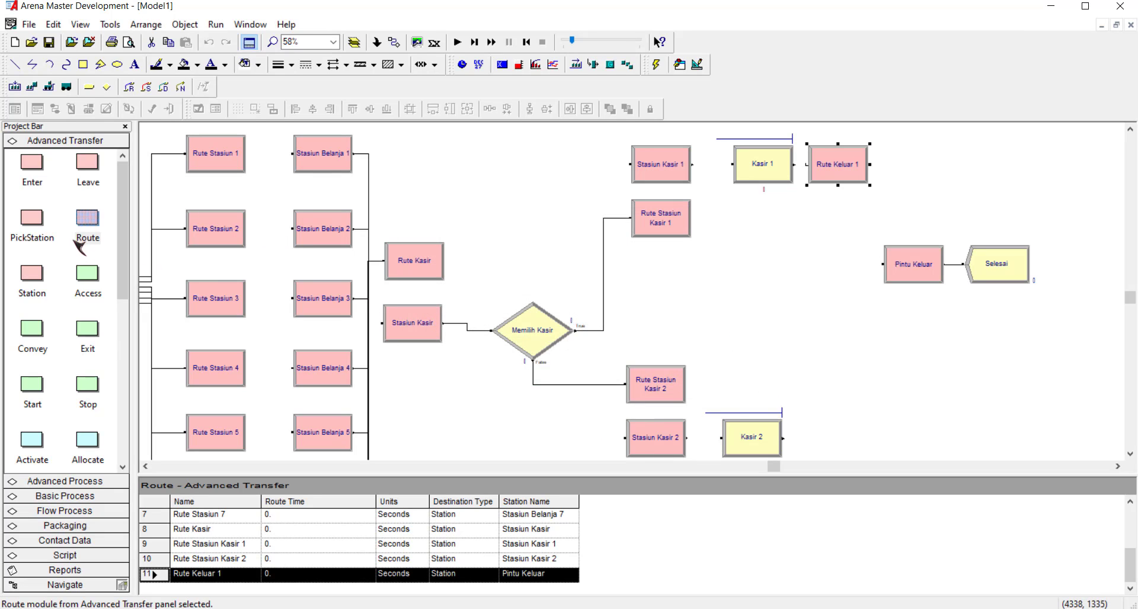
Step: Add a Route module beside the Kasir 2 process and name it Rute Keluar 2
drag(85, 232, 793, 438)
double_click(815, 440)
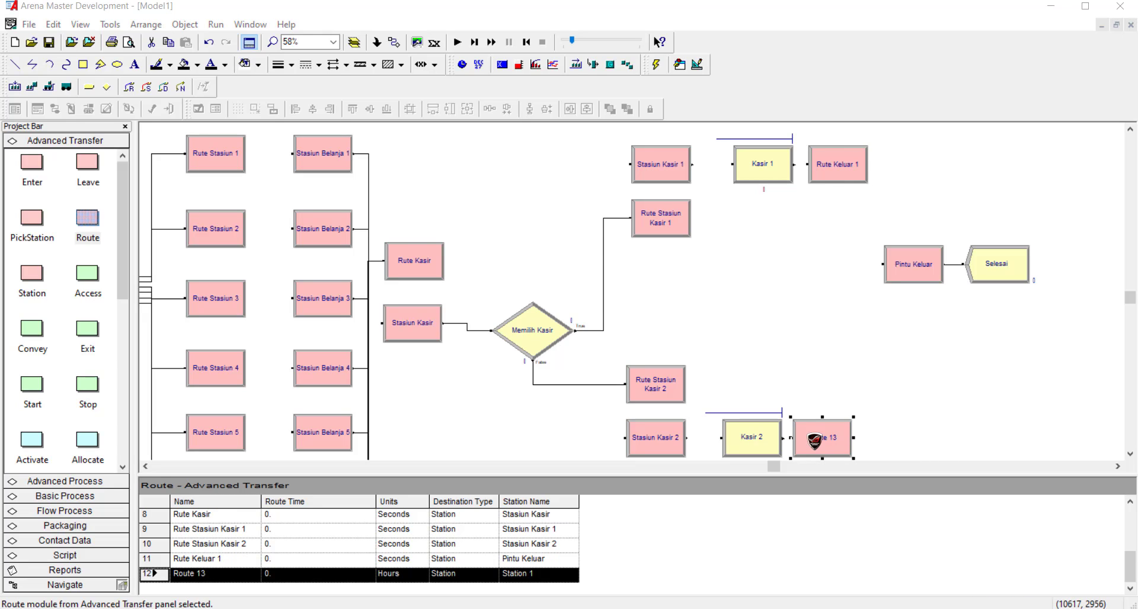
text(Rute Keluar 2)
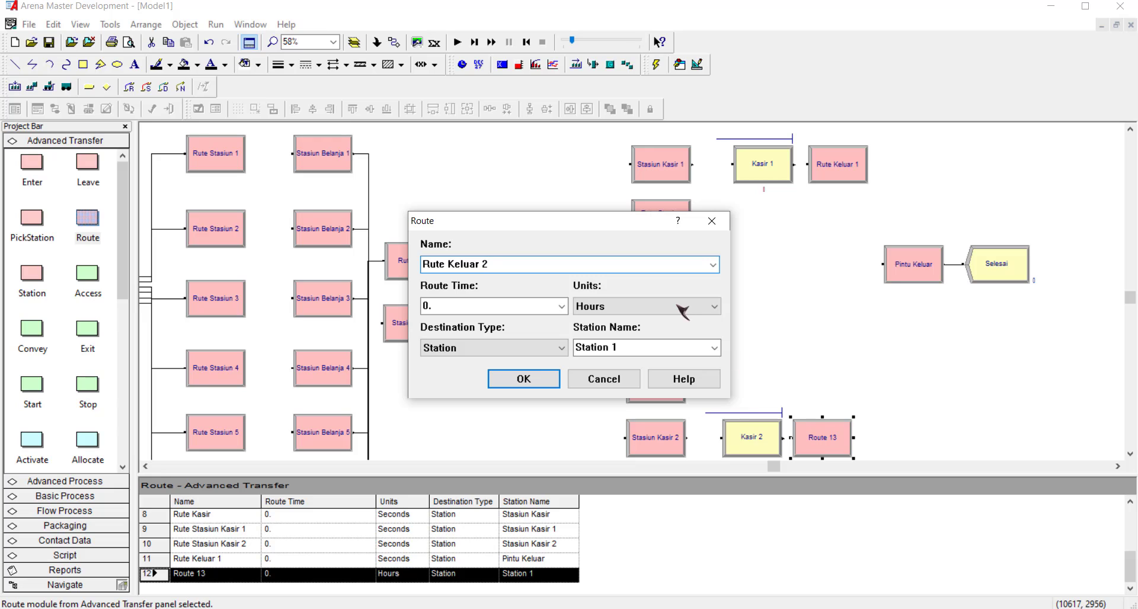
Step: Set Rute Keluar 2's units to Seconds and its destination station to Pintu Keluar, and accept the route settings
click(683, 309)
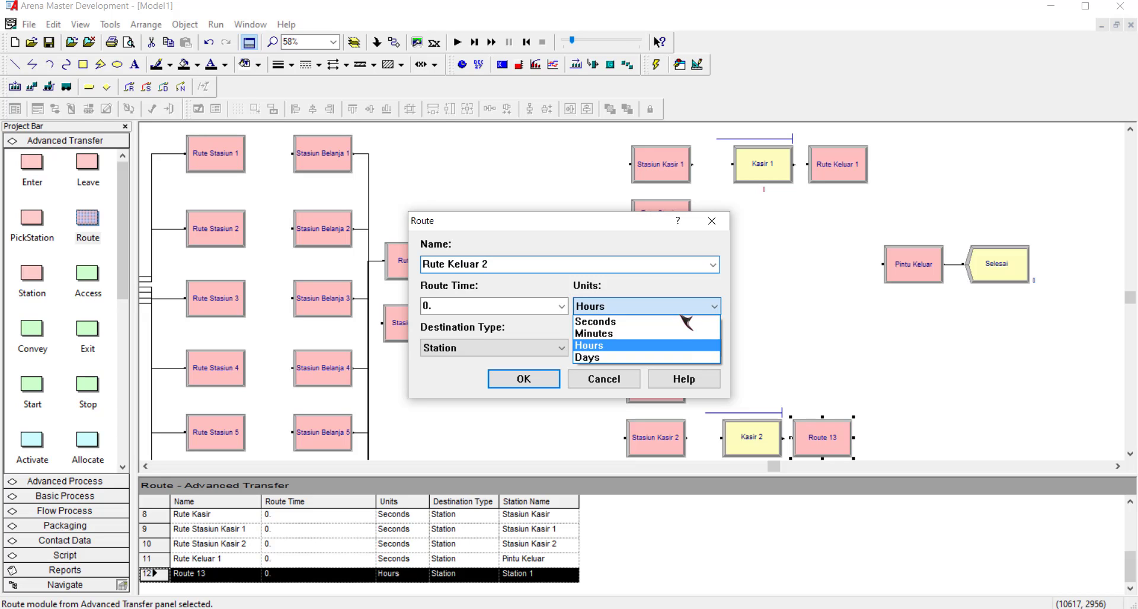
click(681, 320)
click(715, 349)
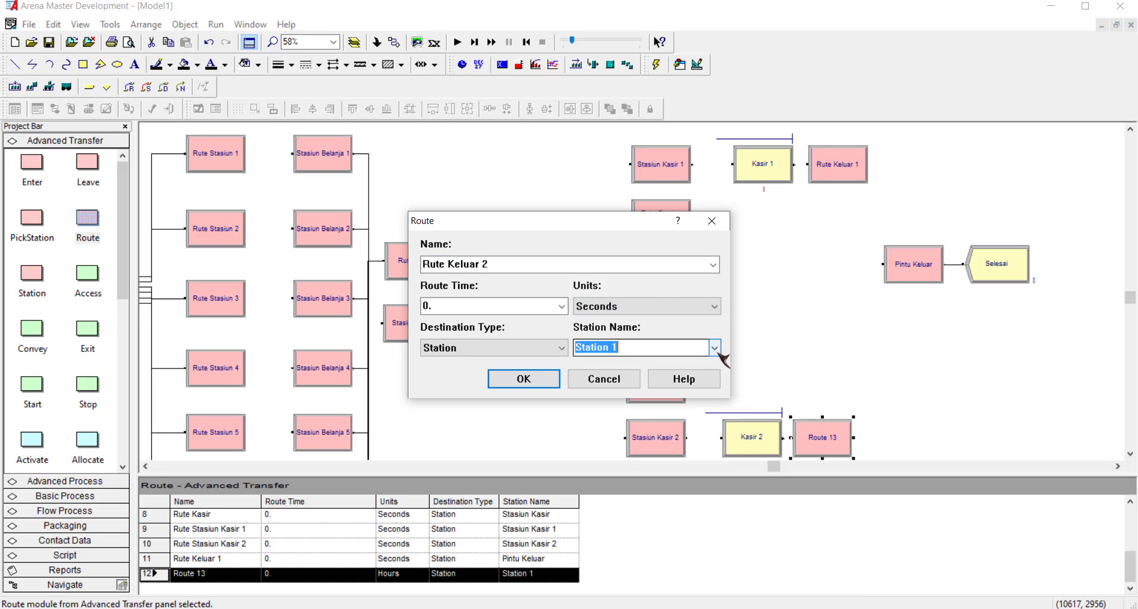
scroll(670, 385, up, 2)
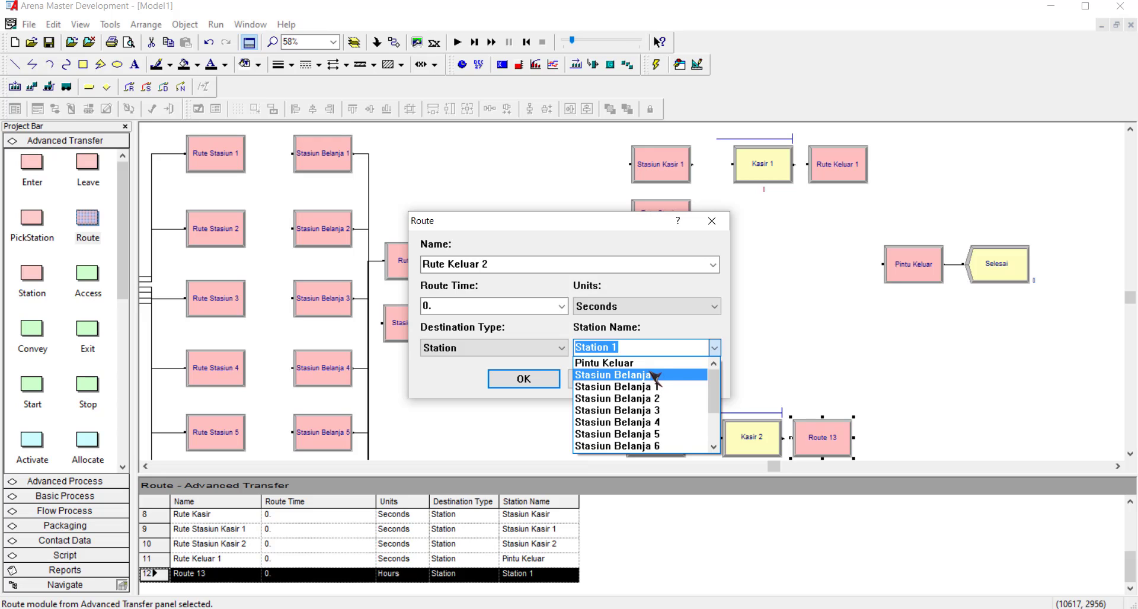
click(611, 363)
click(533, 379)
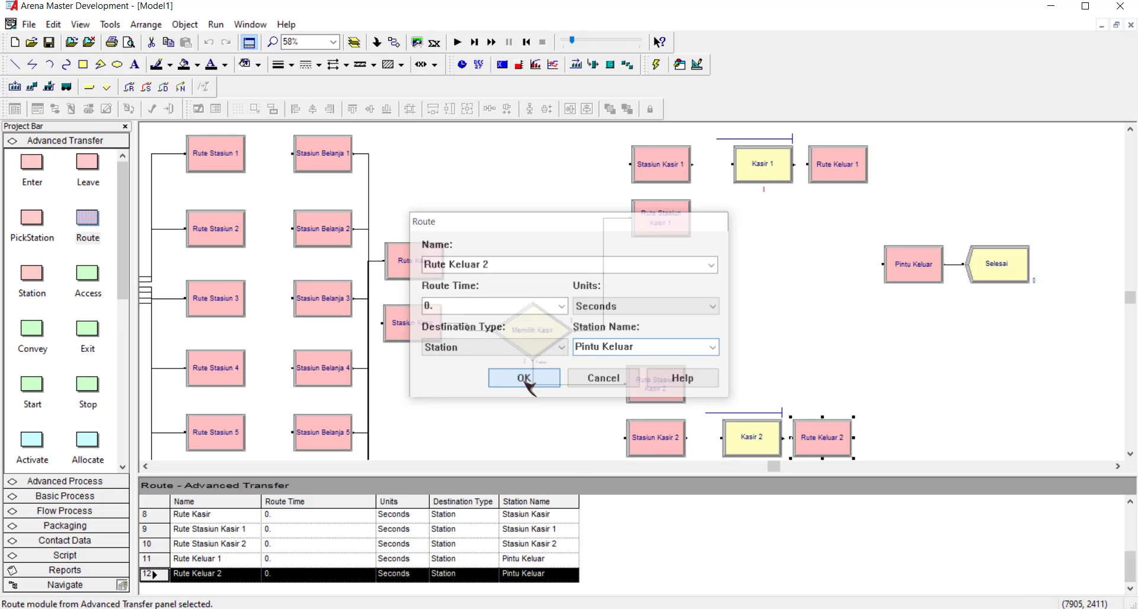
click(872, 376)
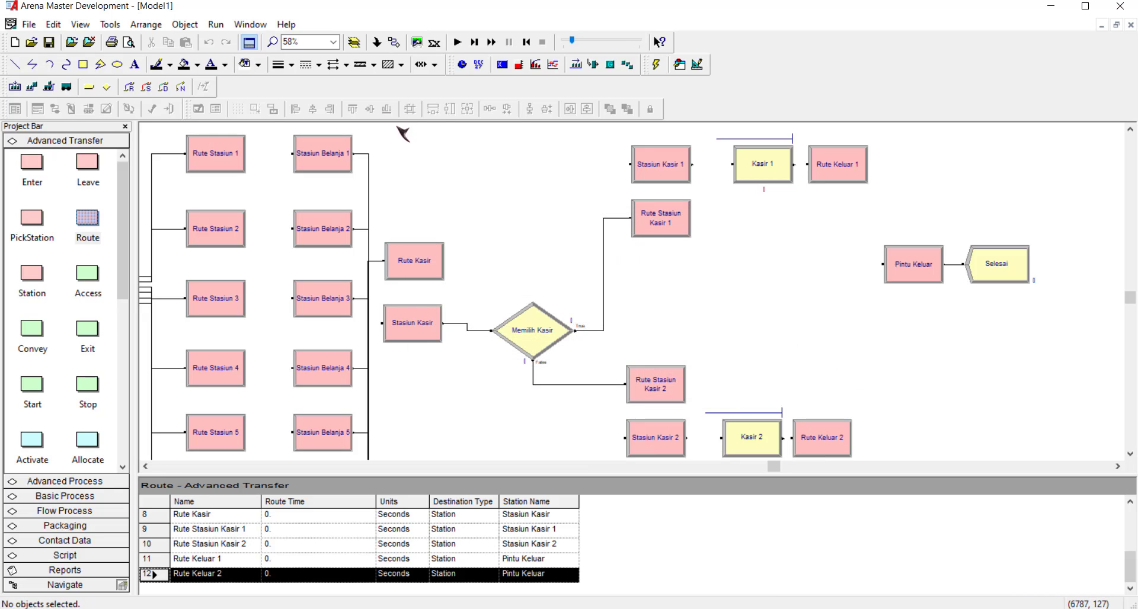
Step: Connect Stasiun Kasir 1 to the Kasir 1 process and Kasir 1 to Rute Keluar 1
click(394, 42)
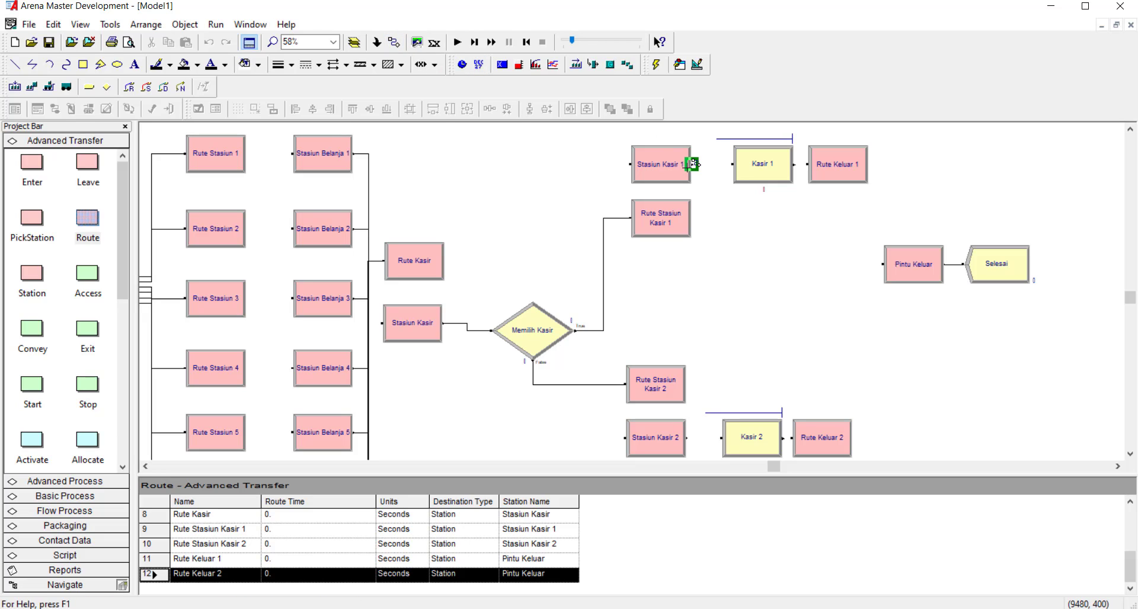
click(692, 164)
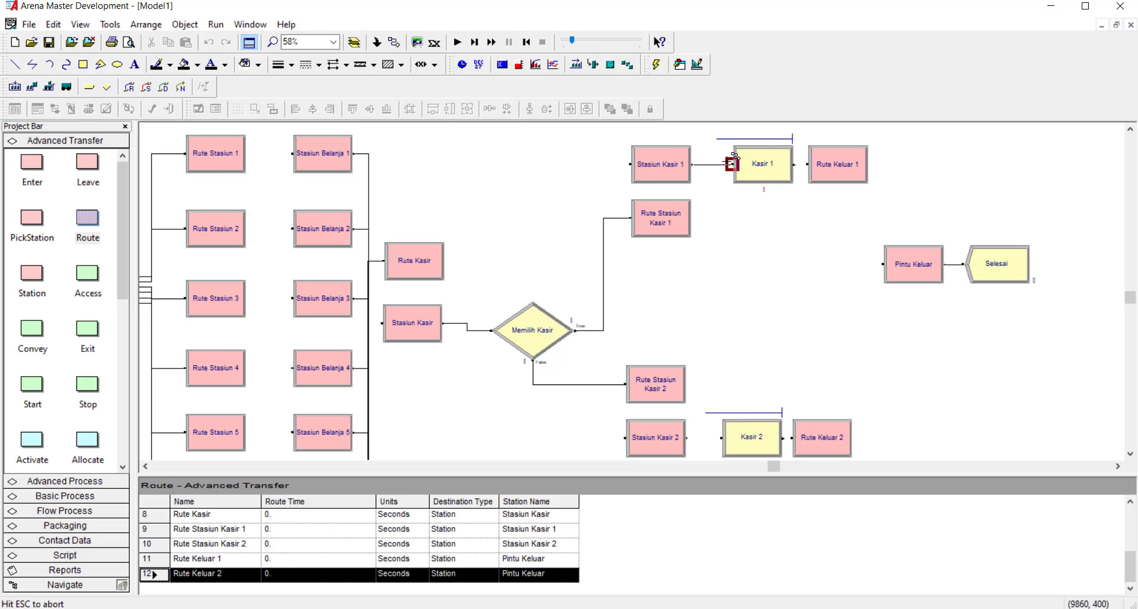
click(733, 156)
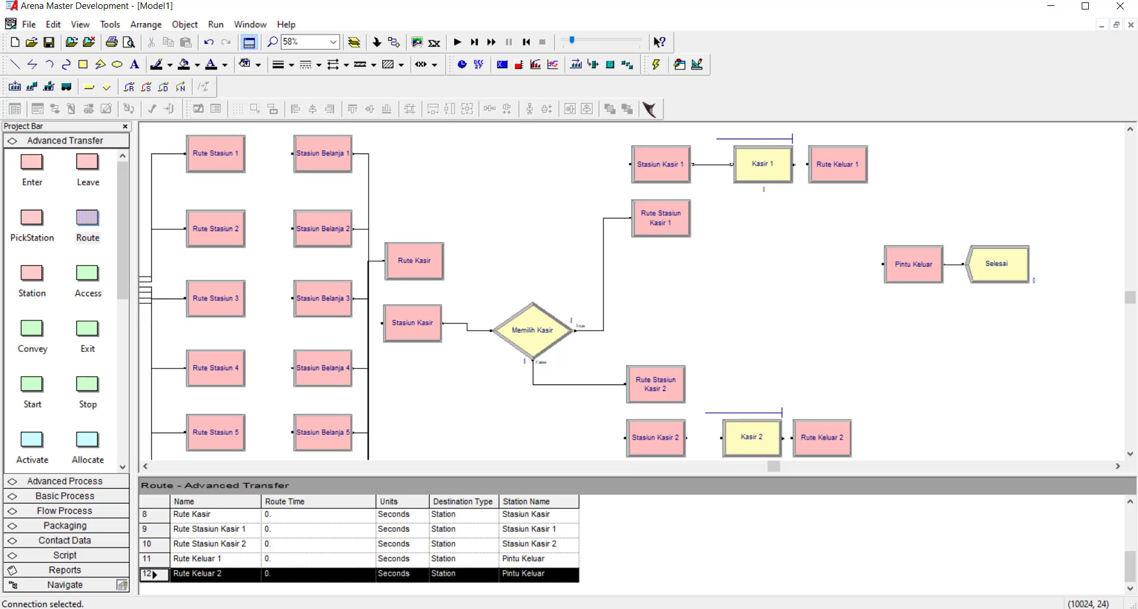
click(396, 42)
click(794, 165)
click(807, 164)
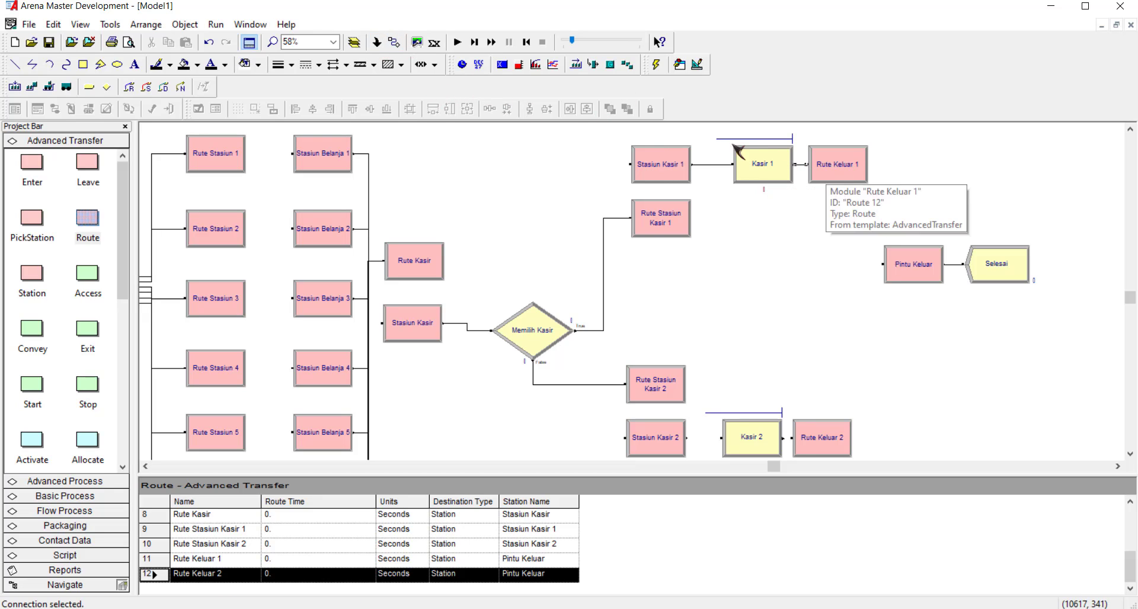
Step: Connect Stasiun Kasir 2 to the Kasir 2 process and Kasir 2 to Rute Keluar 2
click(396, 43)
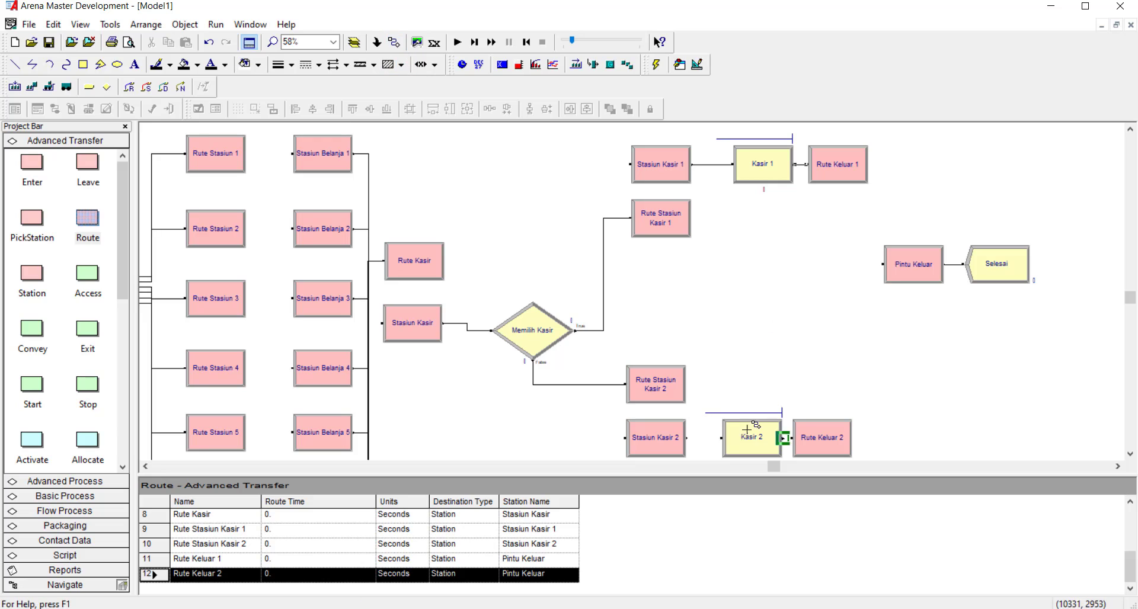
click(688, 439)
click(721, 438)
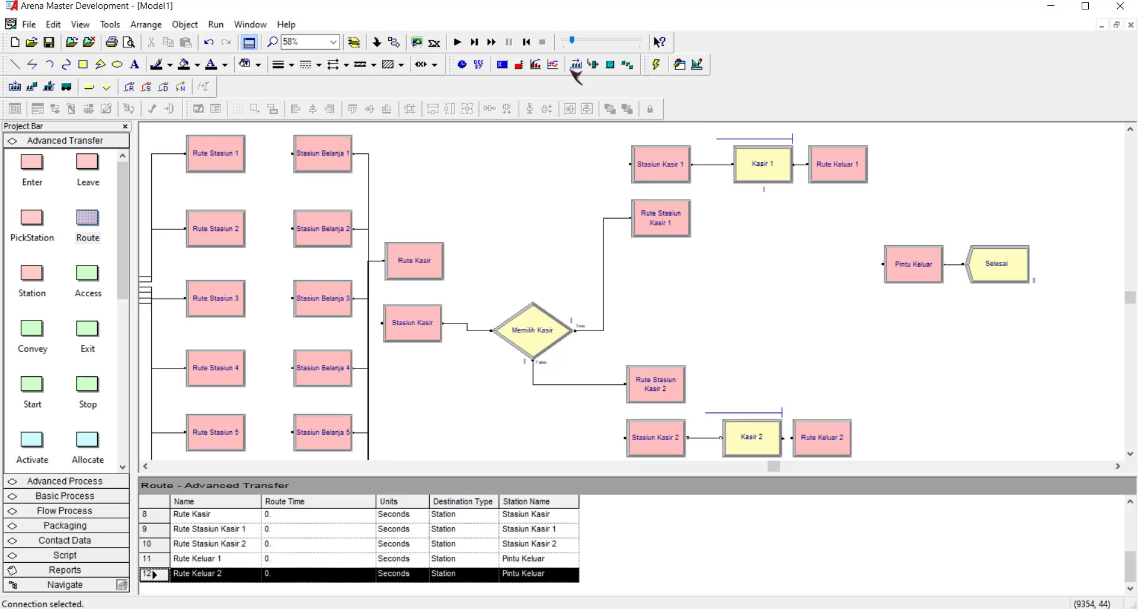
click(395, 43)
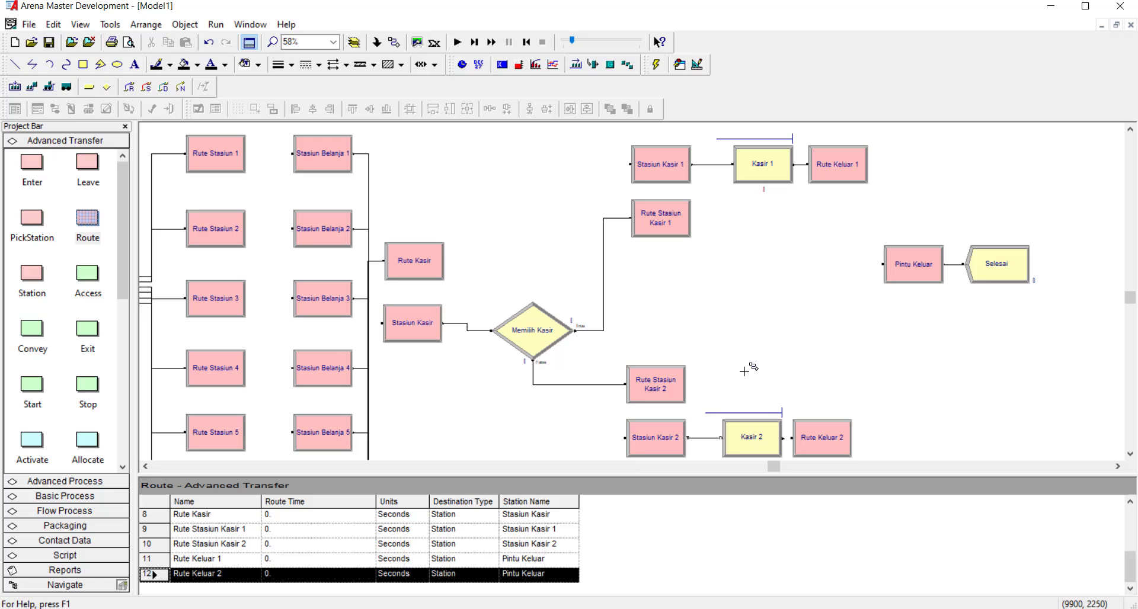
click(783, 439)
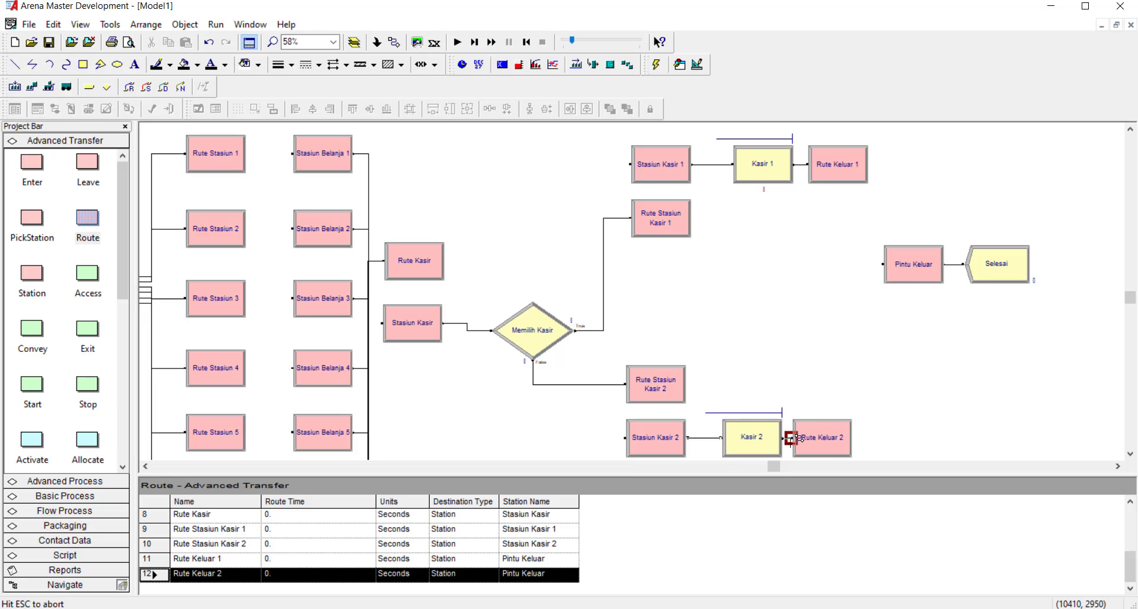
click(793, 439)
click(848, 339)
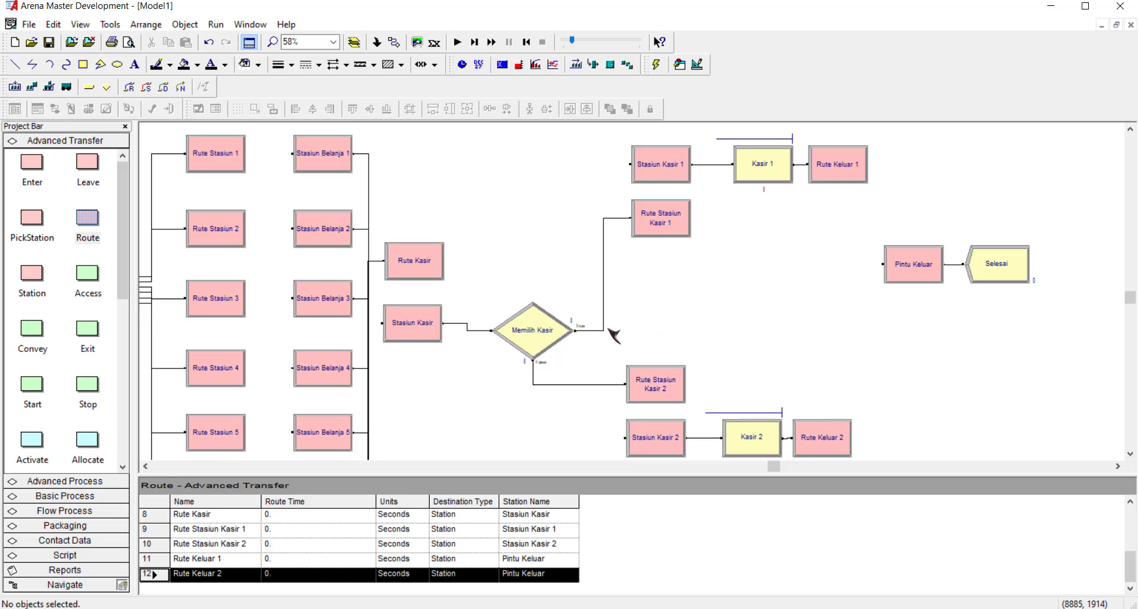
Step: Run the simulation to observe how customers are split between the two cashiers, and end the run
scroll(542, 294, down, 1)
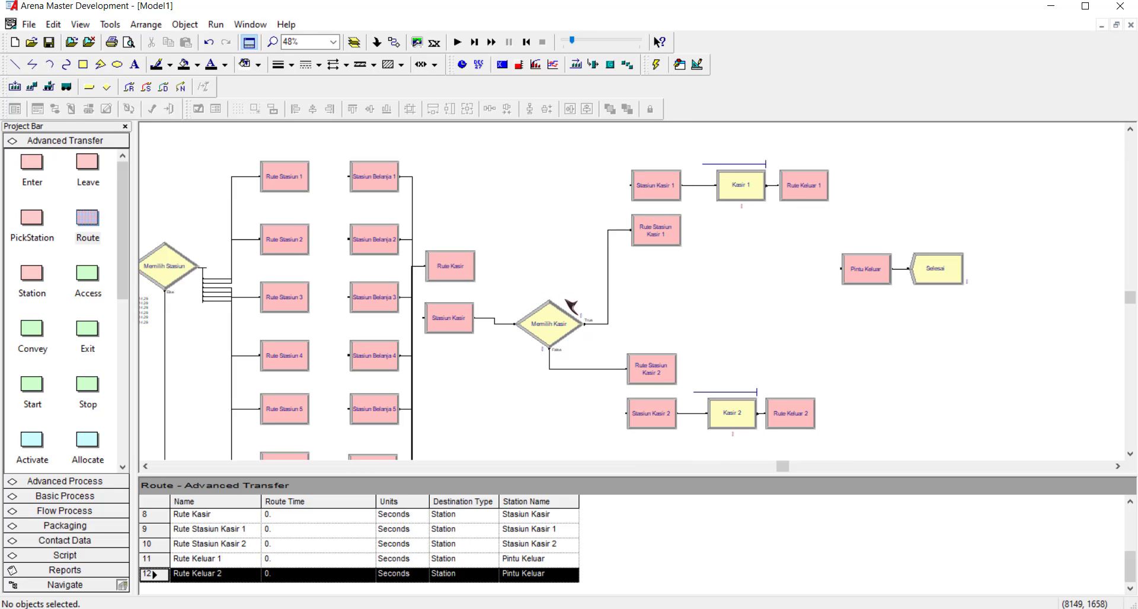
scroll(561, 290, down, 2)
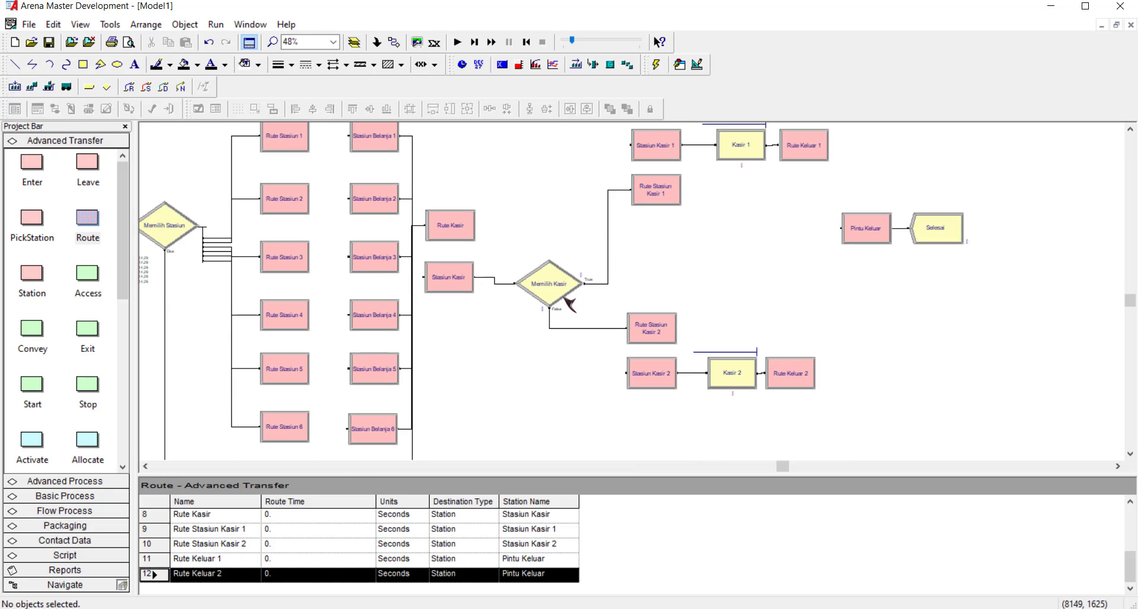
scroll(565, 298, down, 1)
scroll(560, 296, left, 4)
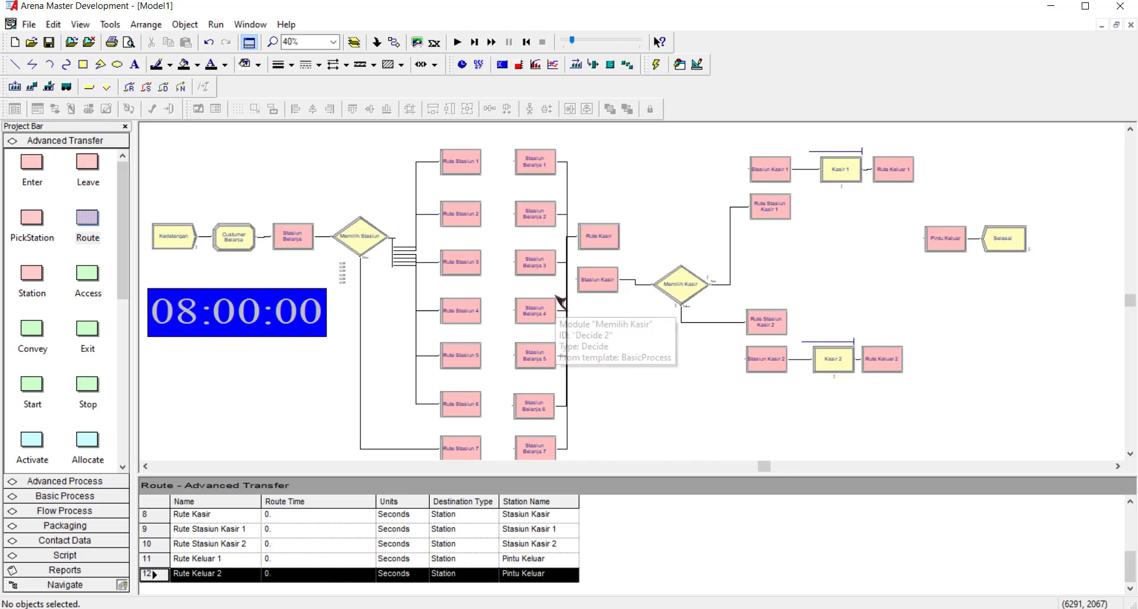
scroll(550, 294, right, 2)
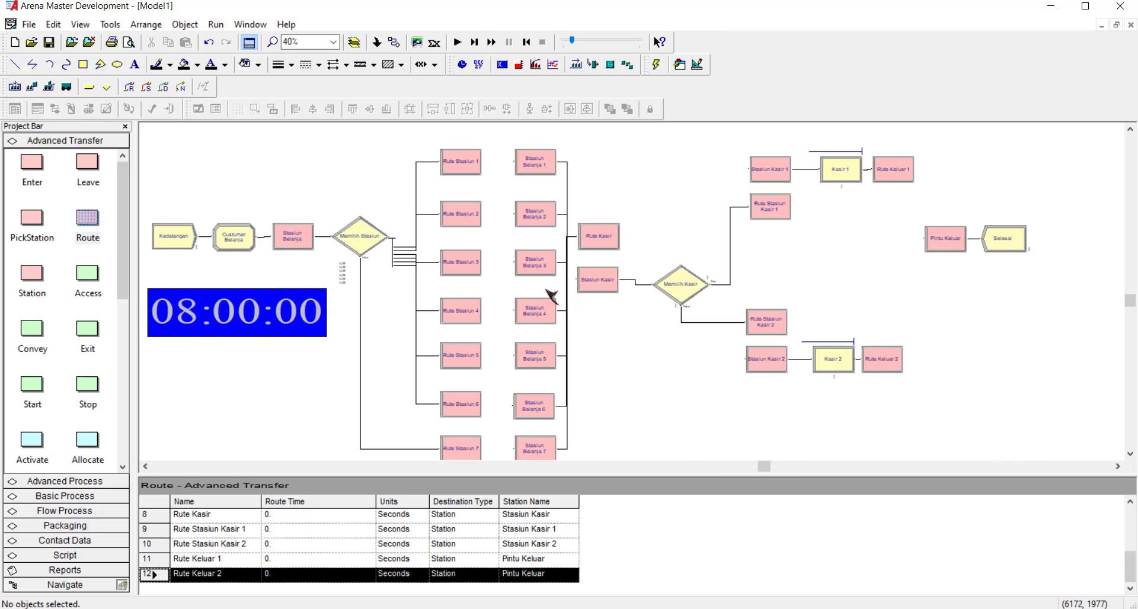
click(458, 44)
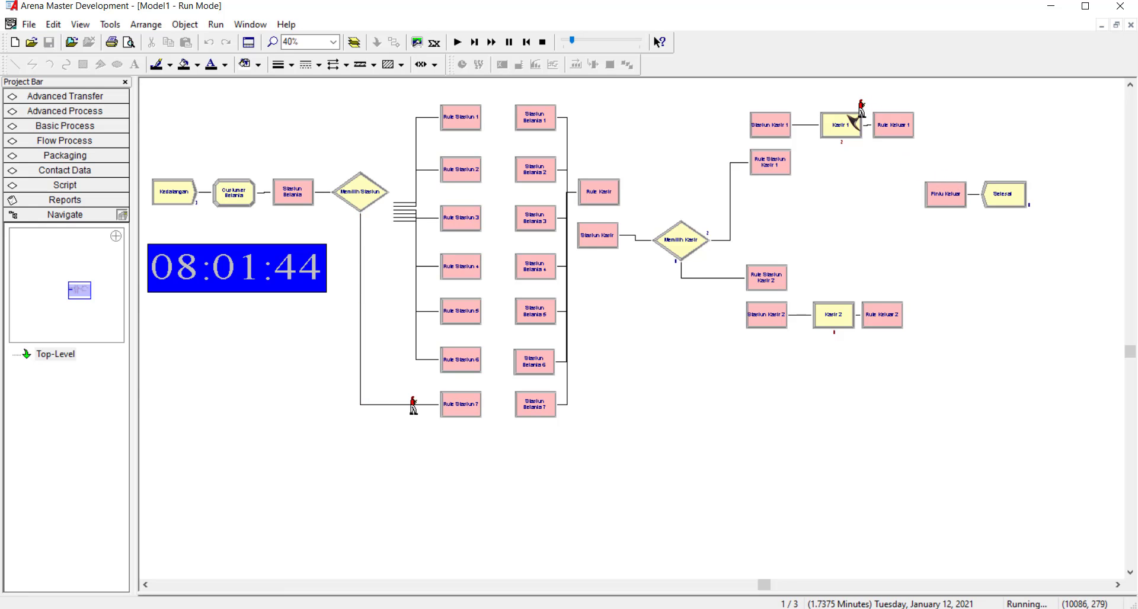
scroll(874, 105, up, 1)
scroll(890, 111, up, 1)
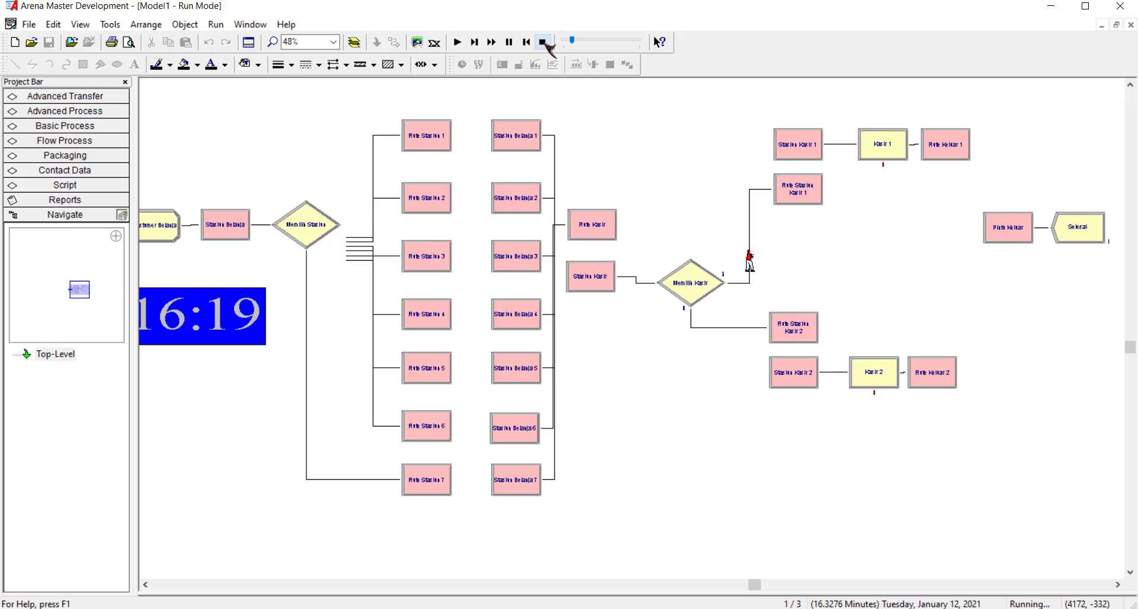
click(543, 42)
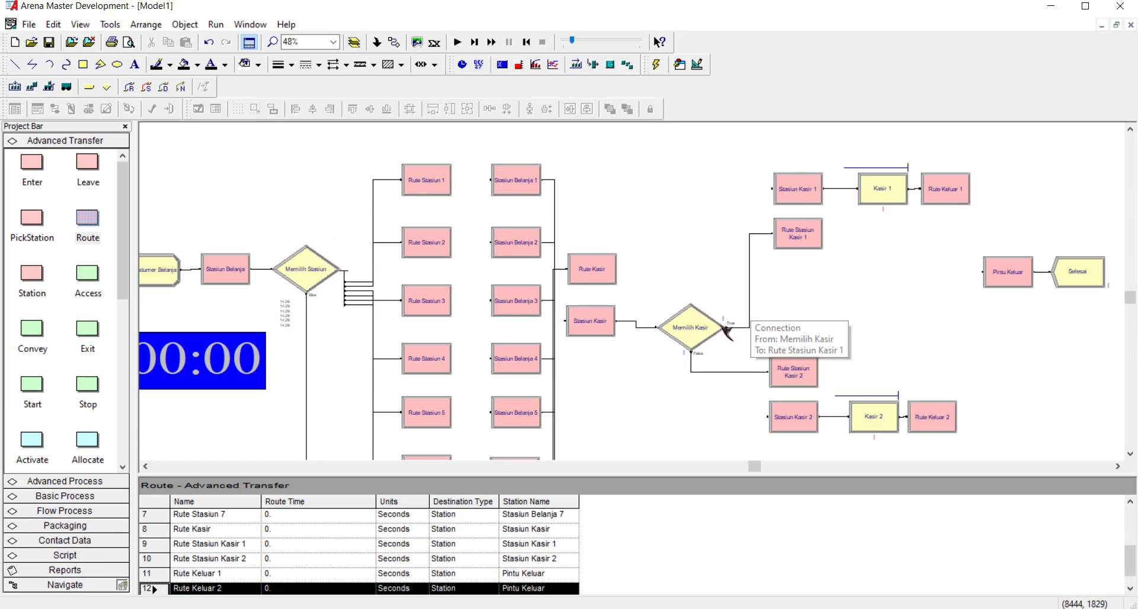
Step: In the Memilih Kasir decision, replace the condition value with the Kasir 1 process's Number In Process variable using the Expression Builder
double_click(687, 331)
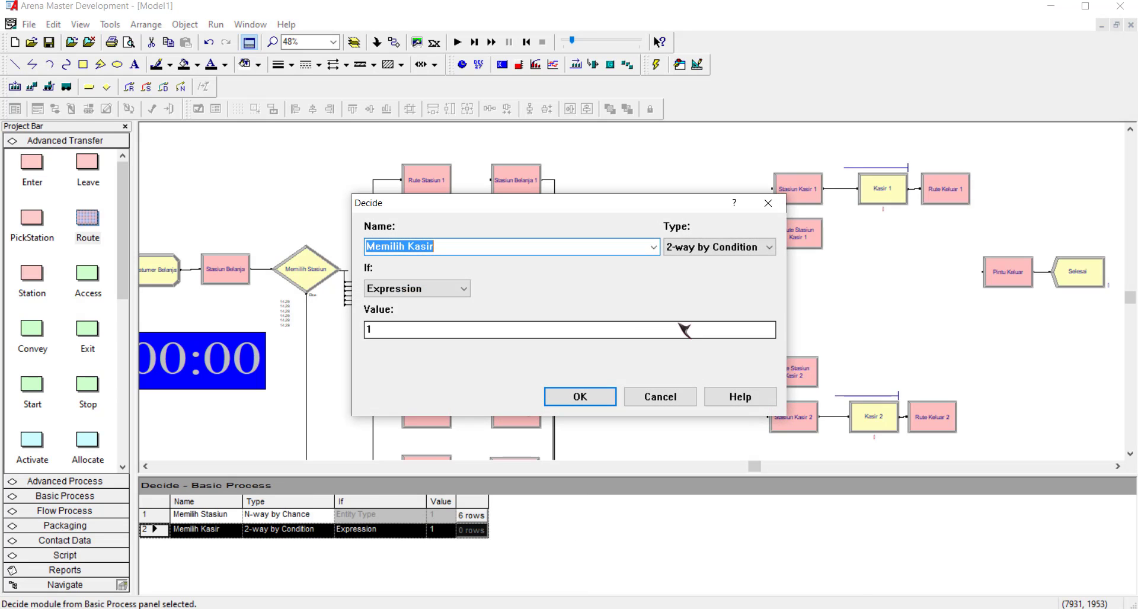
double_click(403, 333)
right_click(403, 333)
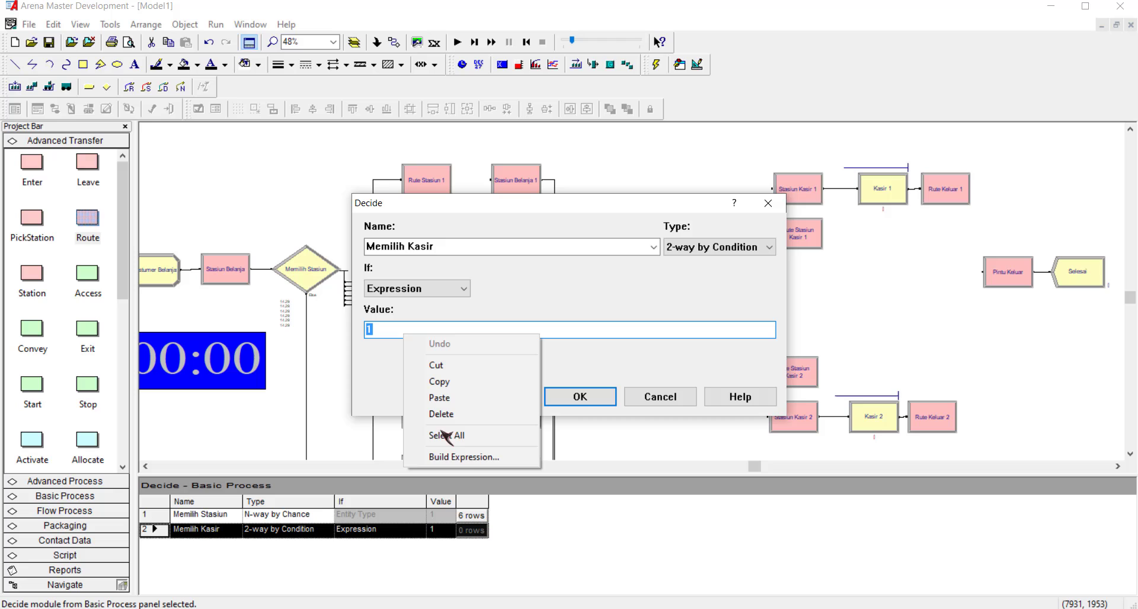
click(471, 457)
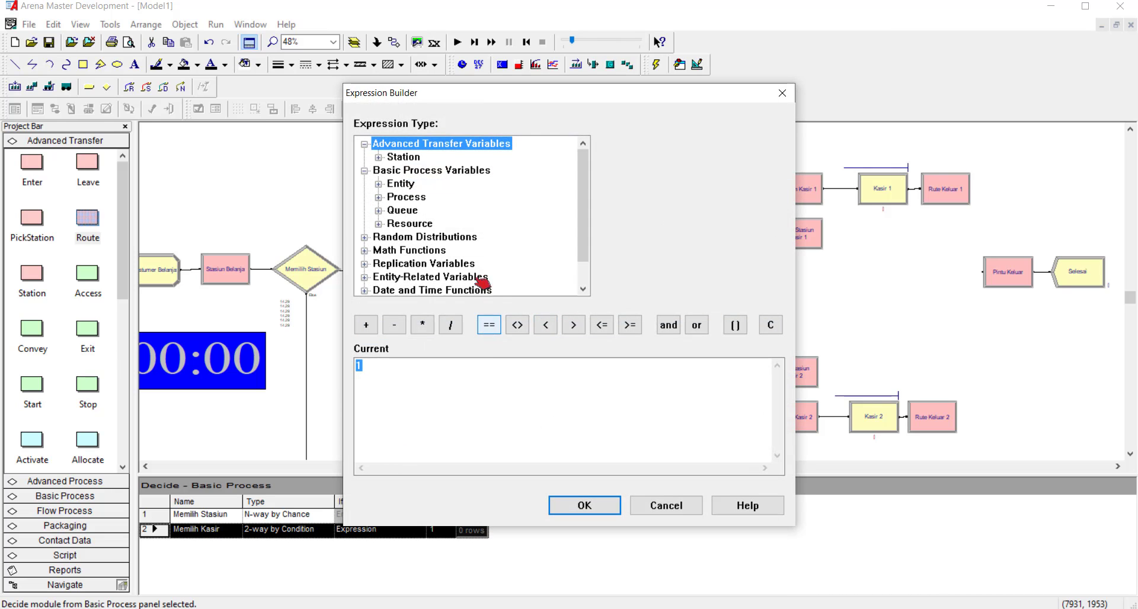
click(409, 199)
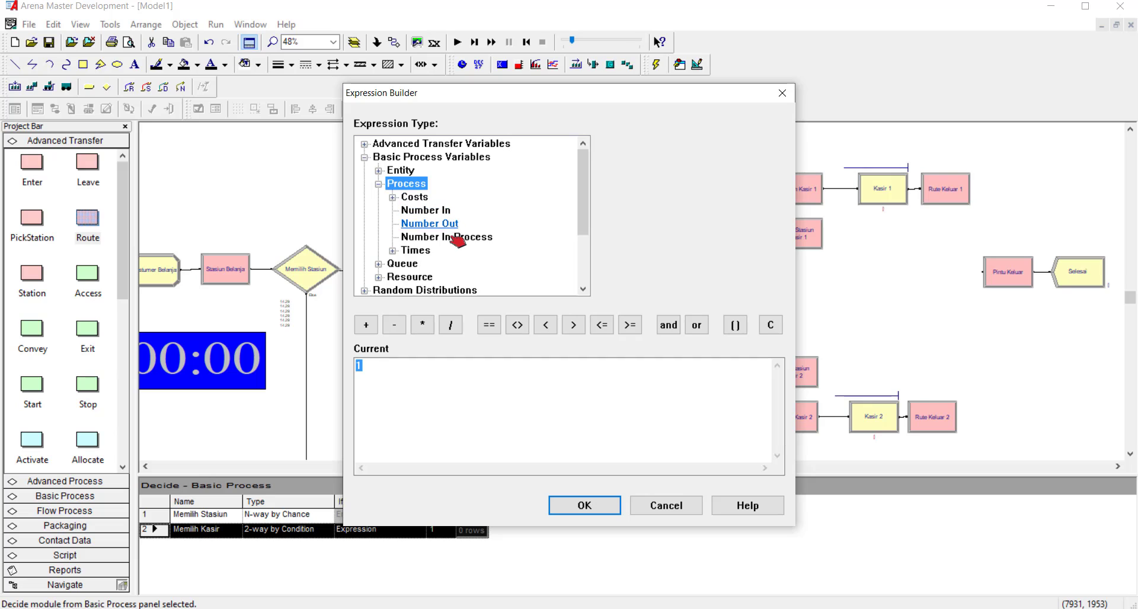
click(431, 239)
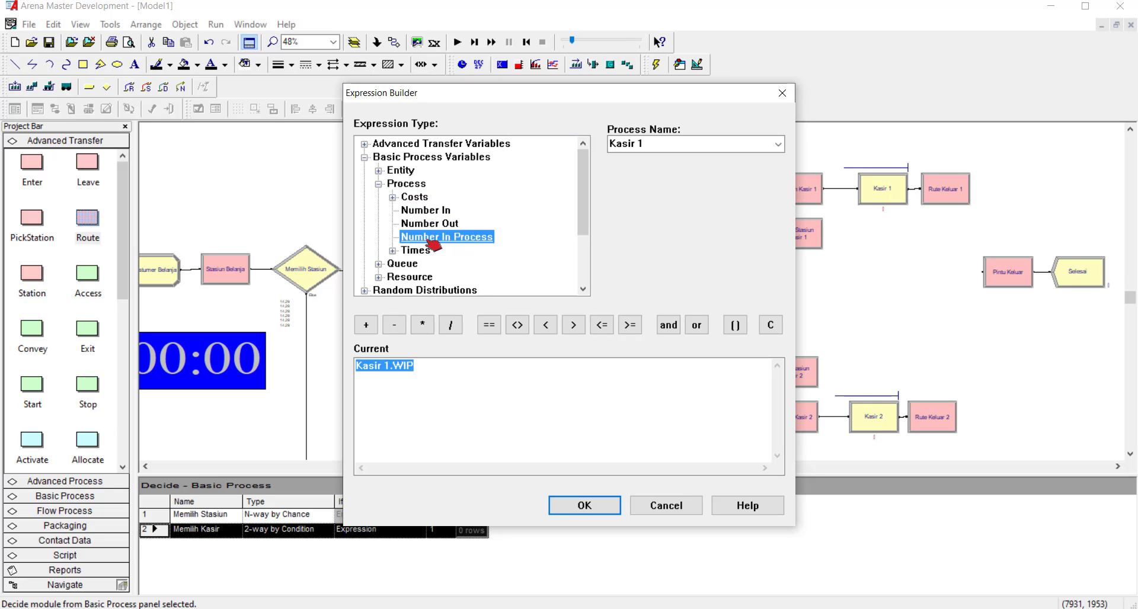
Step: Complete the Memilih Kasir condition as Kasir 1.WIP == 0 and accept the expression and decision settings
click(778, 145)
click(778, 145)
click(425, 379)
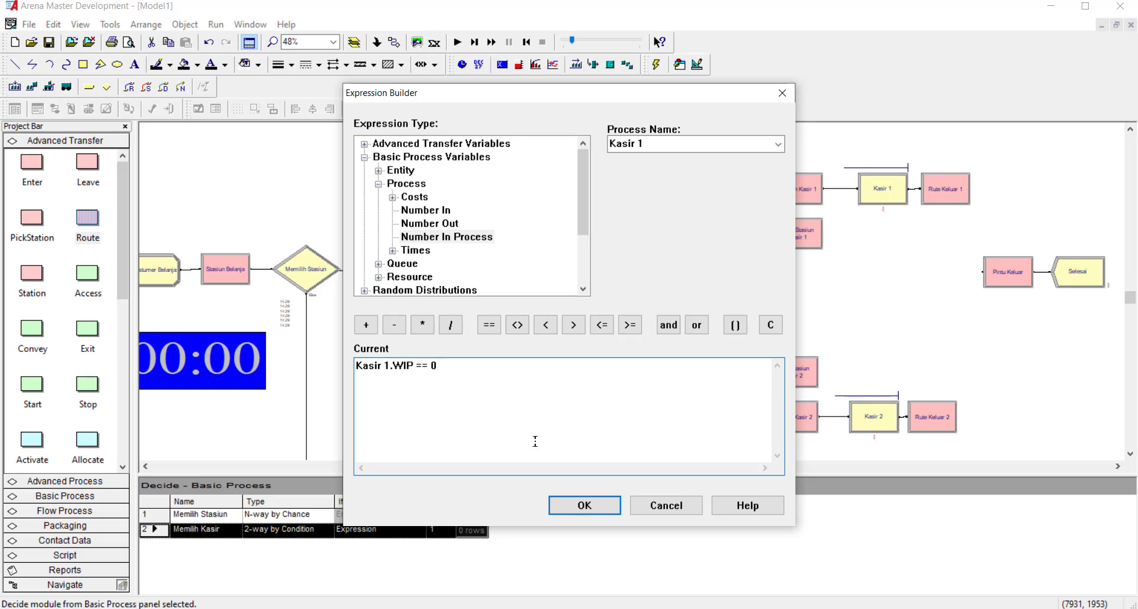
click(584, 506)
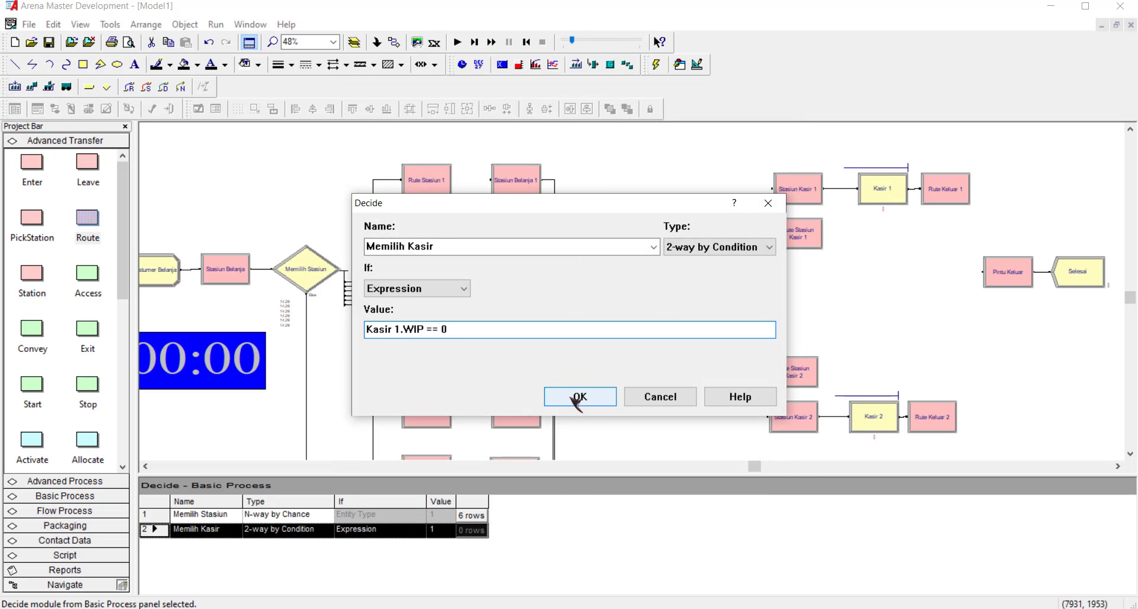
click(572, 404)
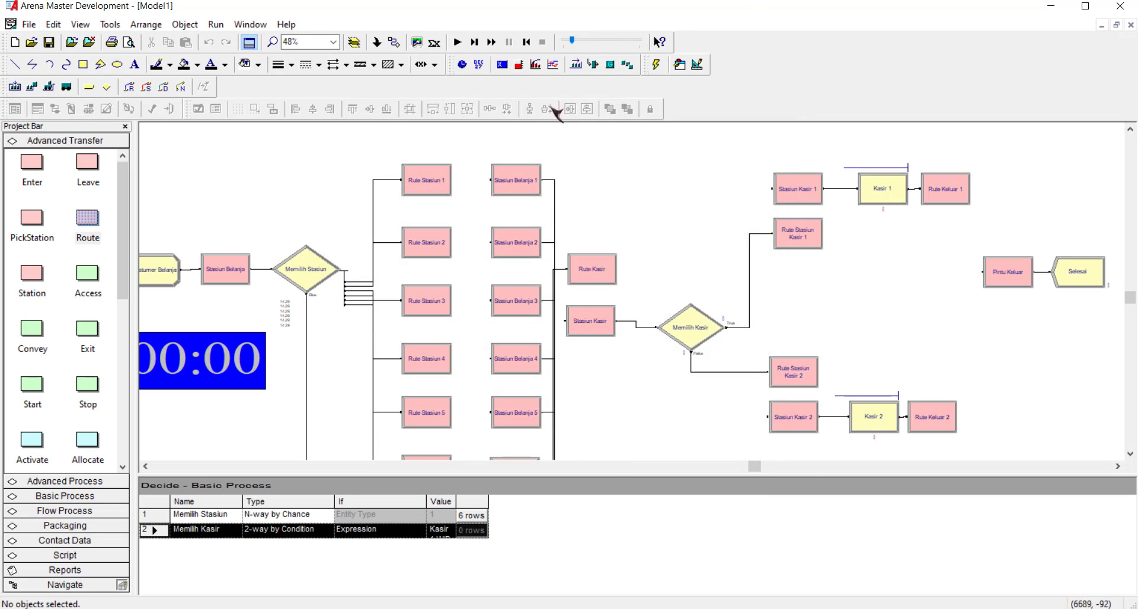
Step: Run the simulation to observe customers choosing a cashier under the new condition, and end the run
click(457, 42)
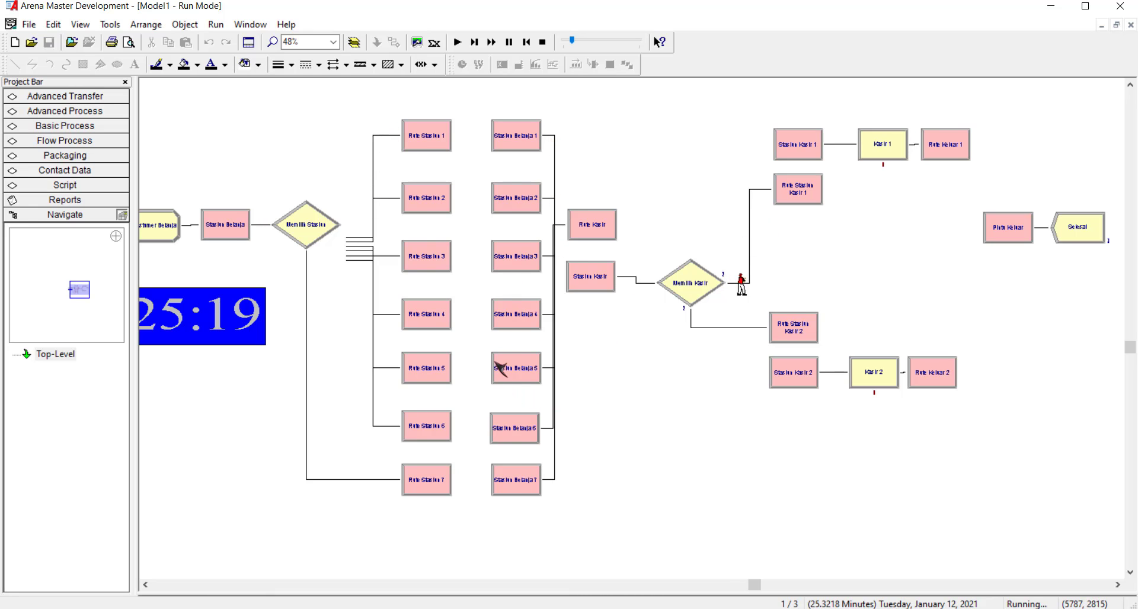
scroll(499, 360, left, 2)
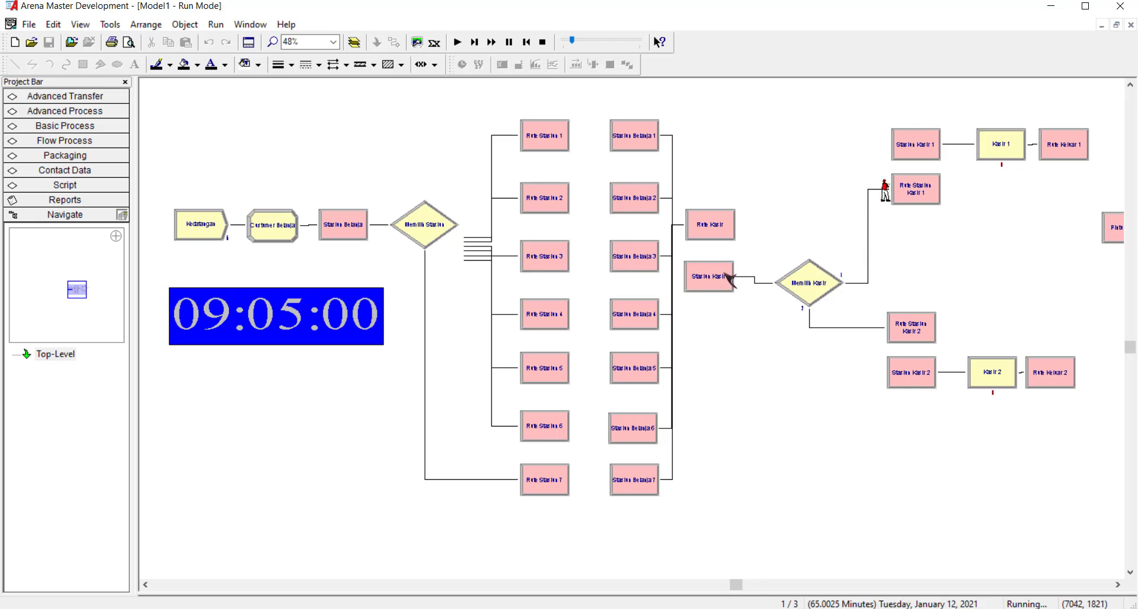
scroll(712, 281, right, 3)
scroll(704, 287, left, 3)
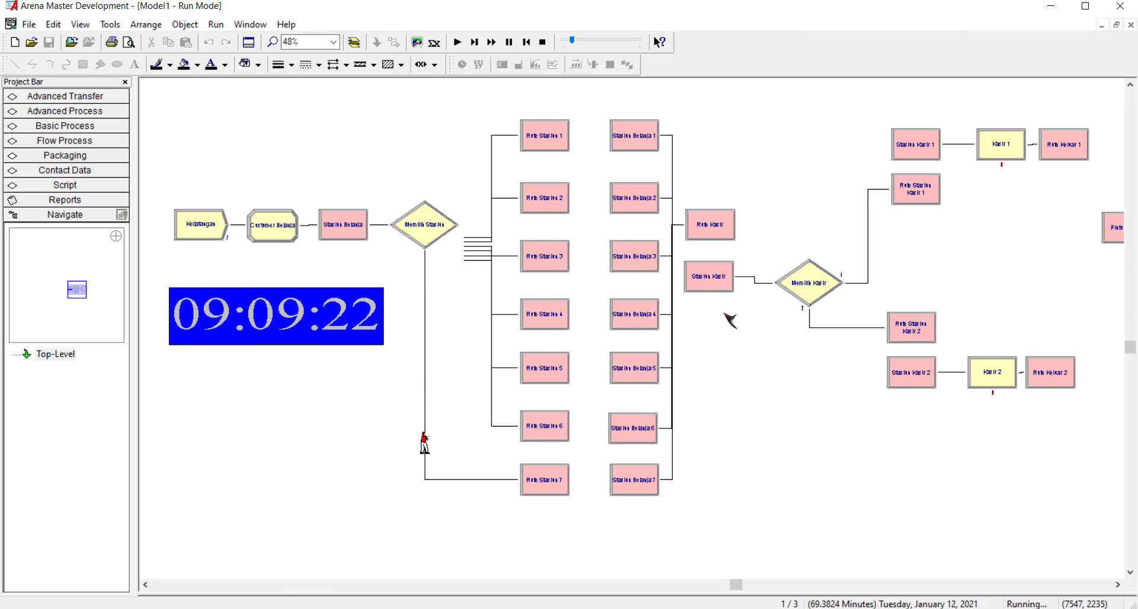
scroll(703, 299, right, 3)
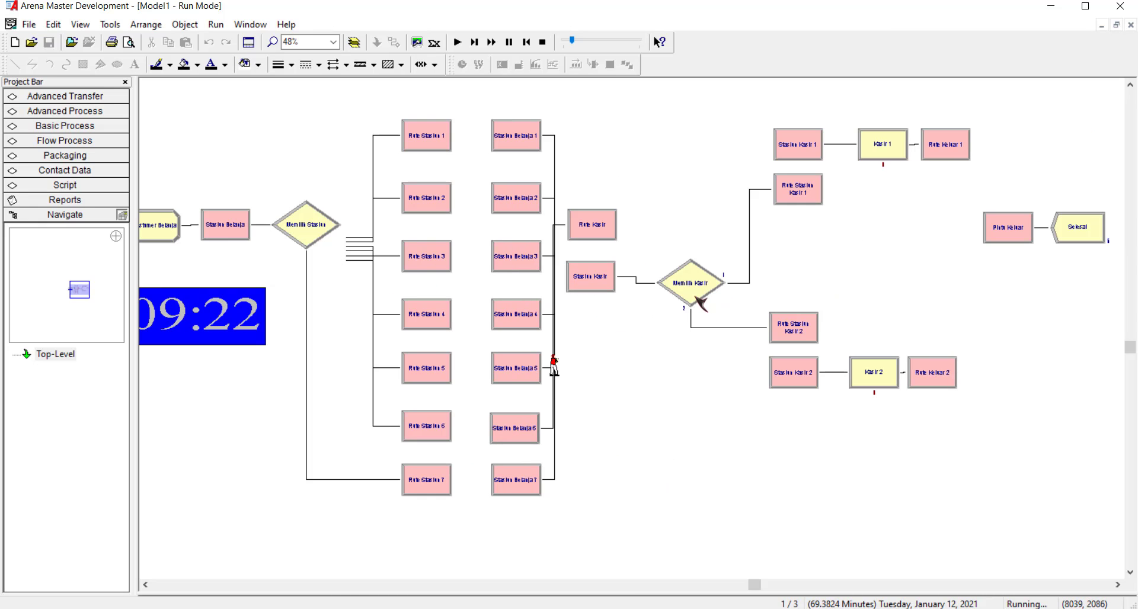
scroll(688, 301, left, 3)
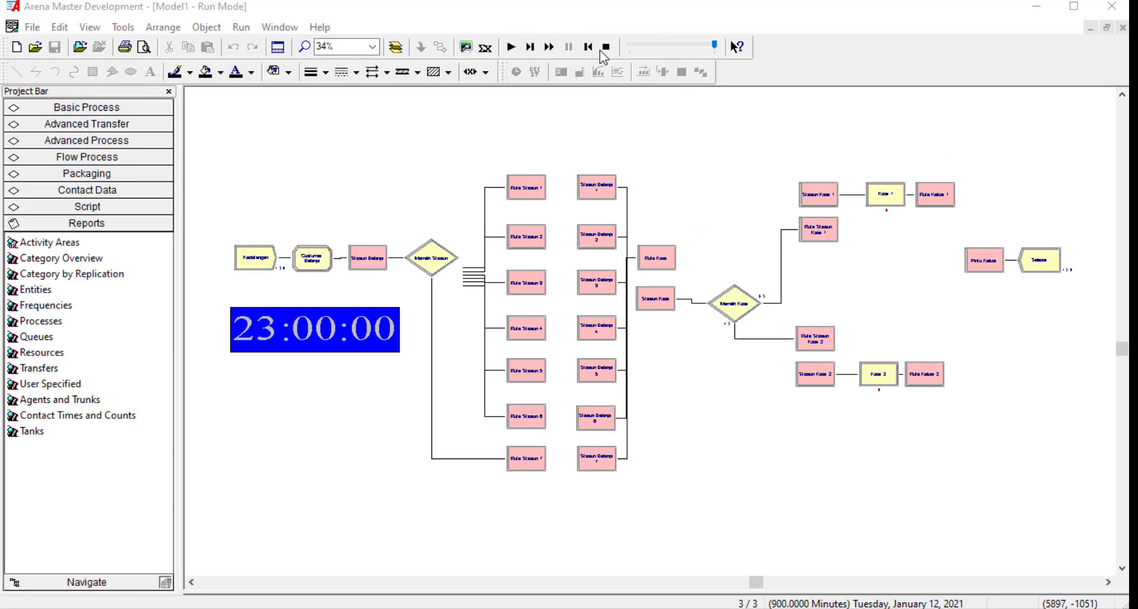
click(606, 47)
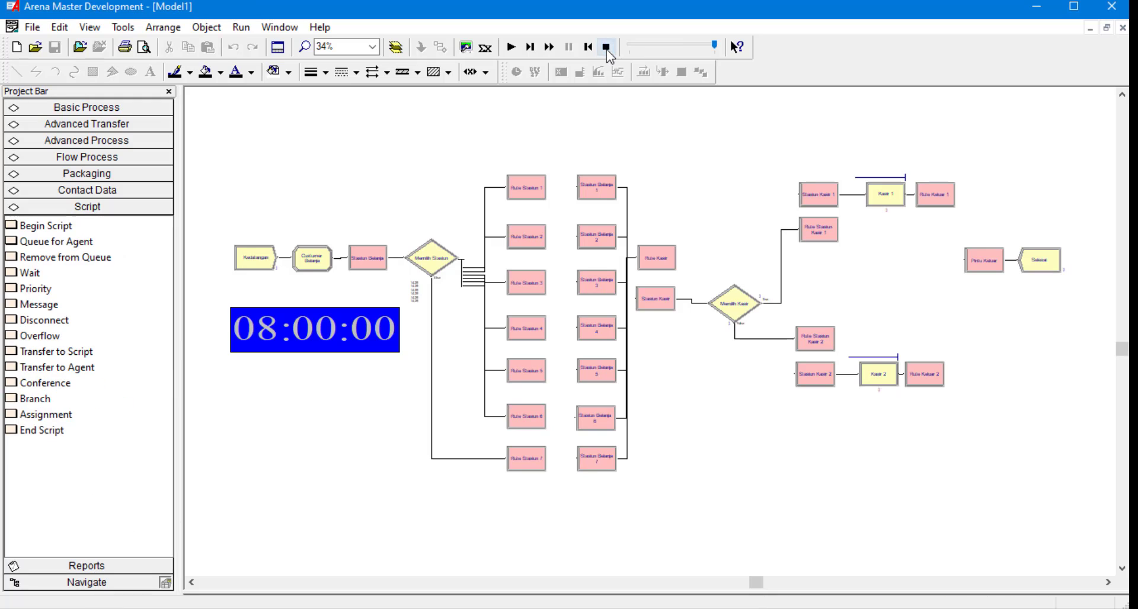
Step: Run the simulation to completion and review the entity times and counts in its Category Overview report
click(511, 47)
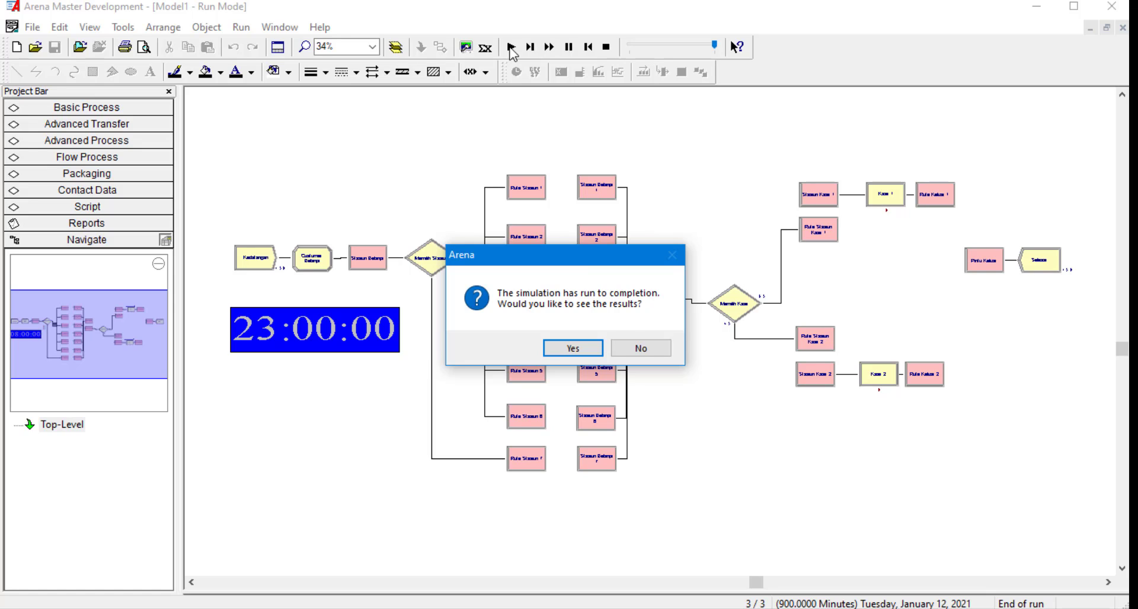
click(564, 348)
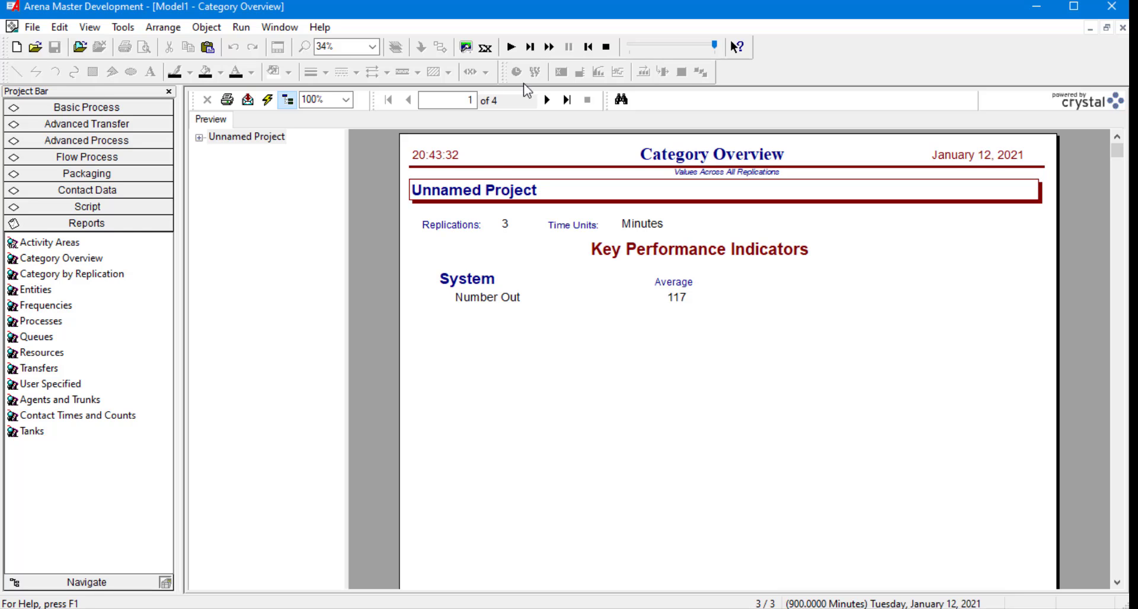
click(547, 100)
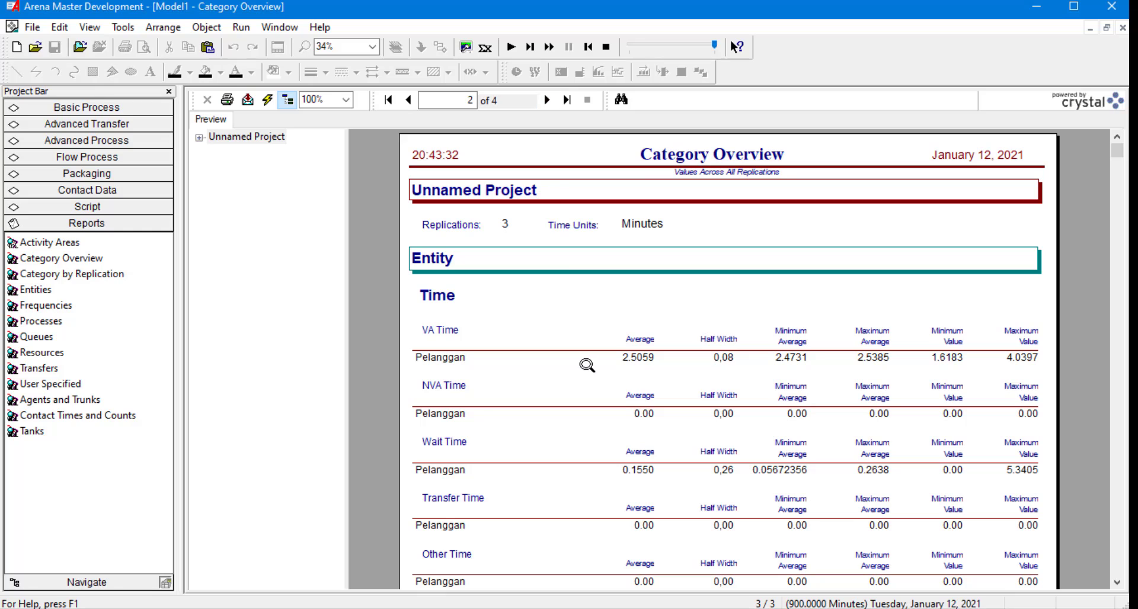
scroll(590, 371, down, 1)
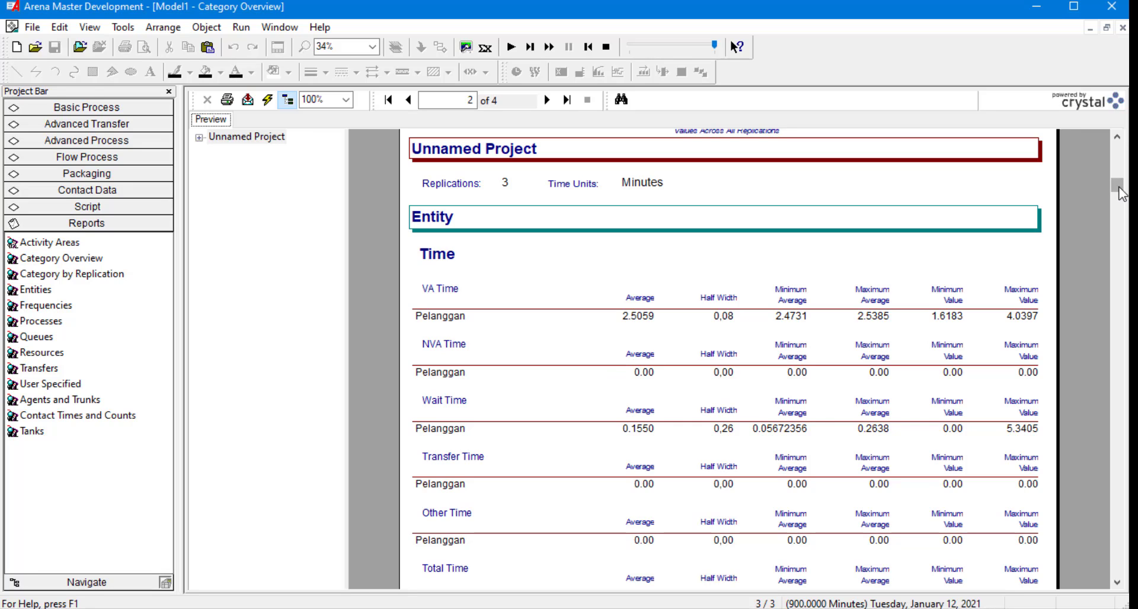
drag(1117, 186, 1122, 419)
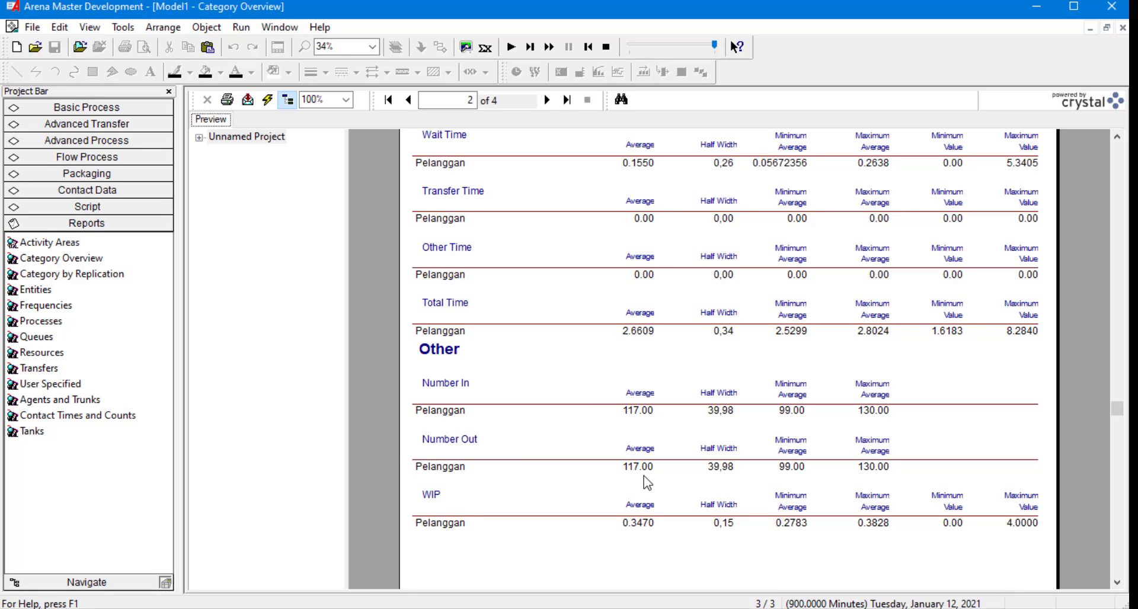
Step: Examine the report's queue waiting statistics for both cashiers and the usage figures and charts for Pegawai 1 and Pegawai 2
click(547, 101)
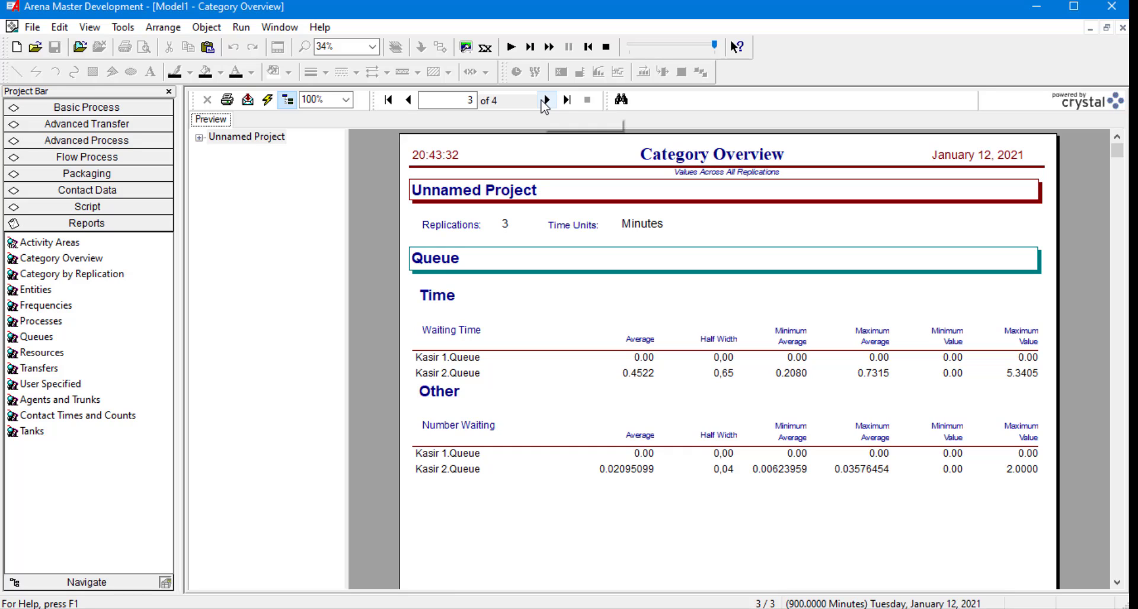
click(546, 100)
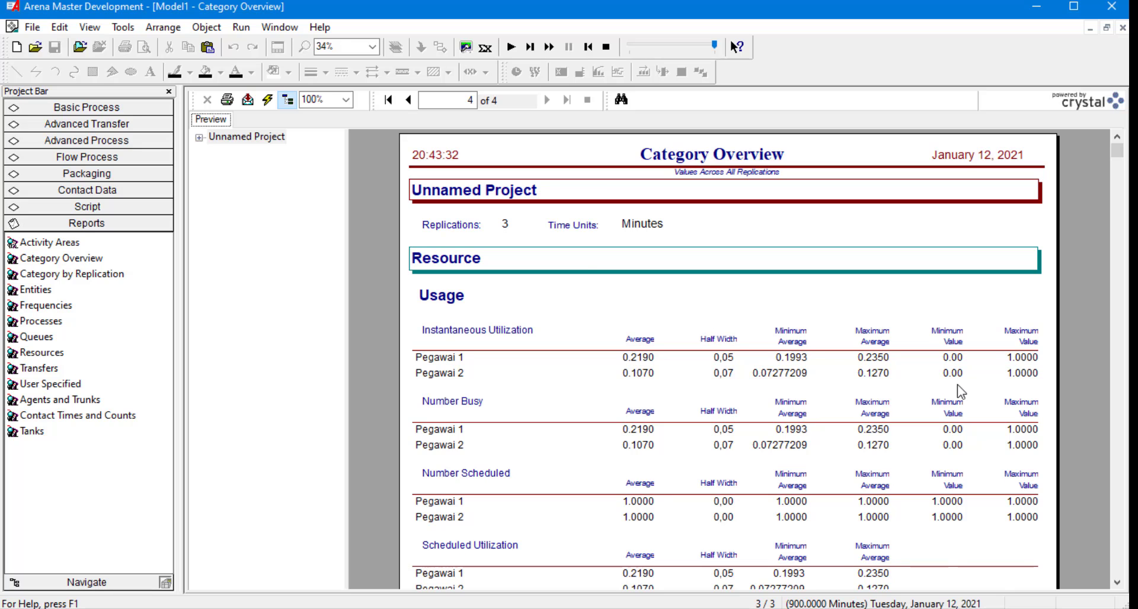
drag(1124, 156, 1123, 416)
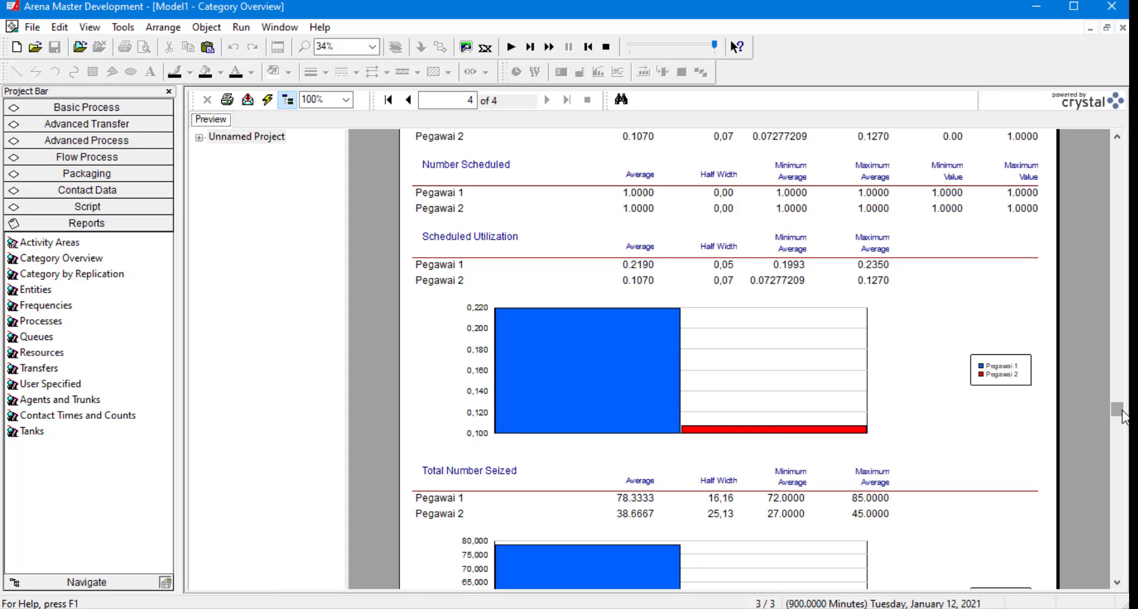
drag(1116, 415, 1107, 526)
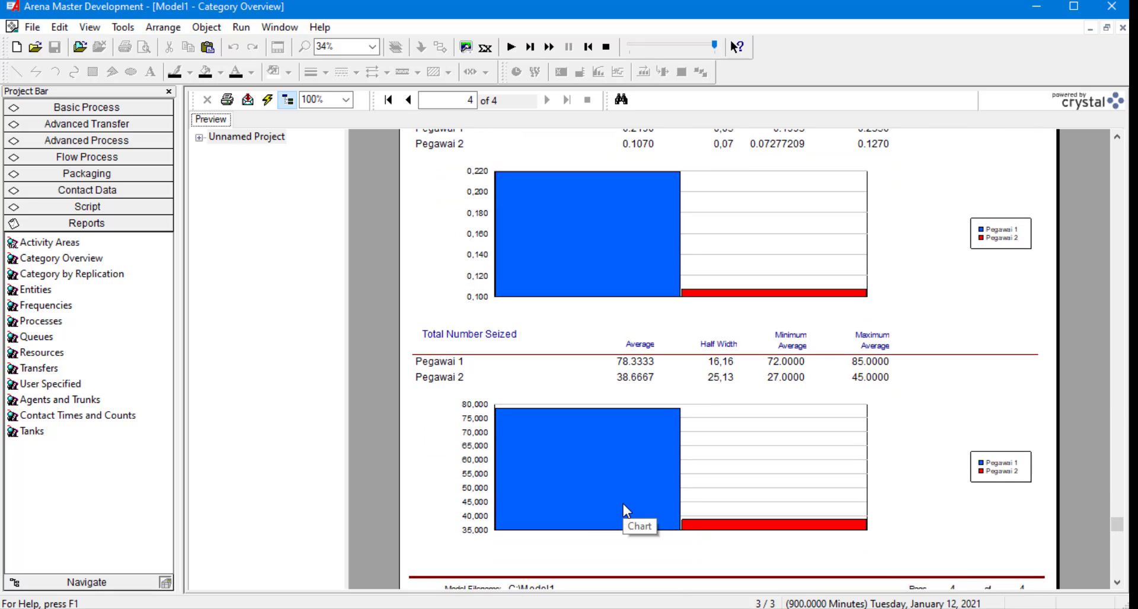
scroll(624, 505, down, 2)
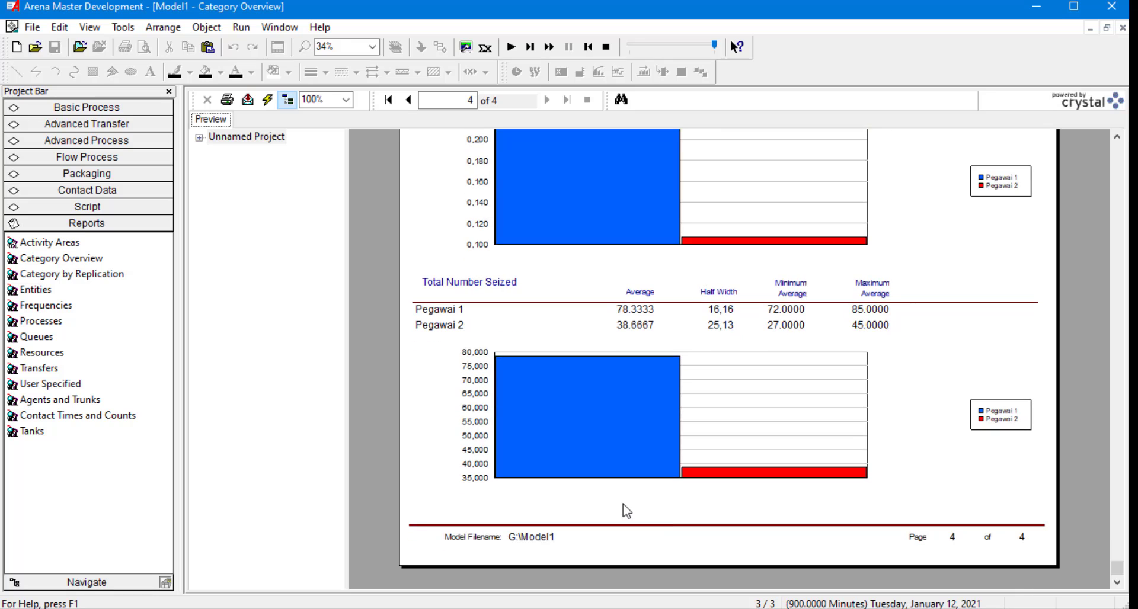
scroll(626, 511, up, 15)
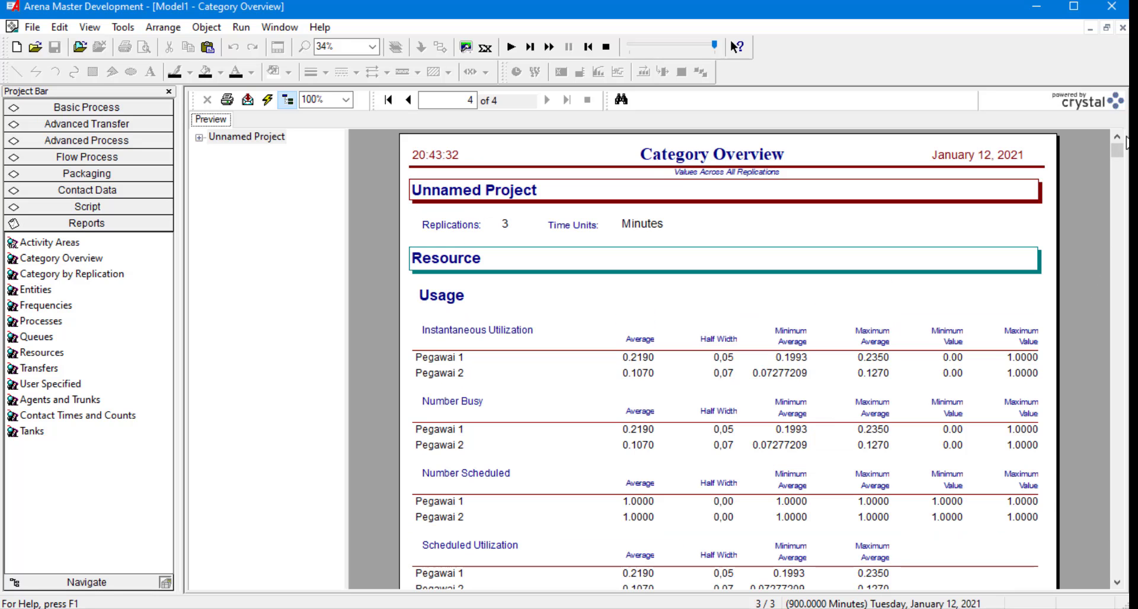
drag(1122, 151, 1119, 448)
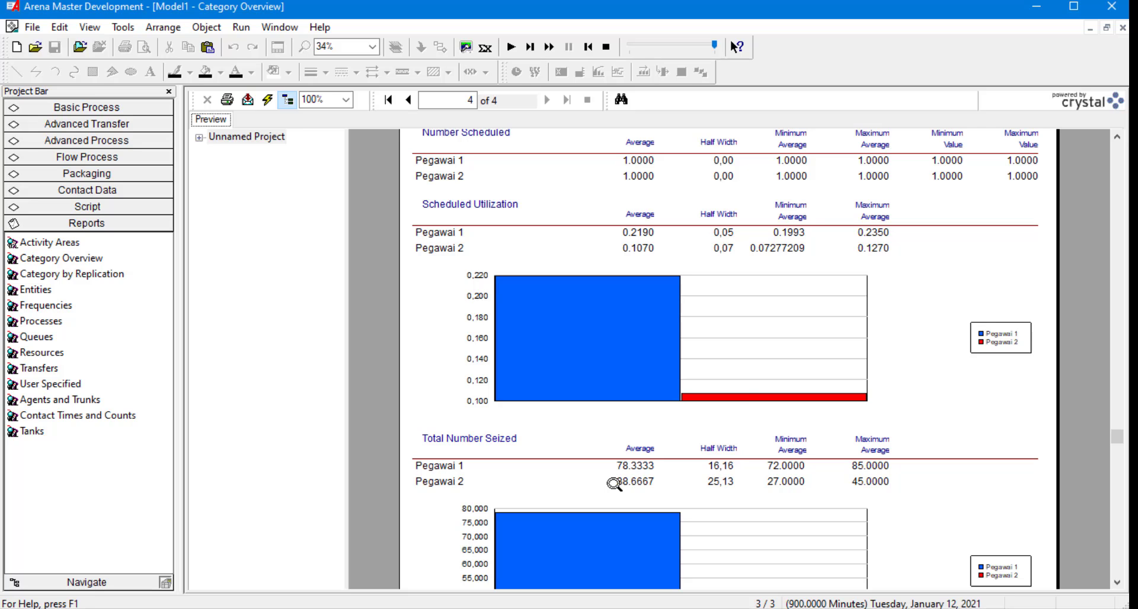
scroll(749, 401, up, 5)
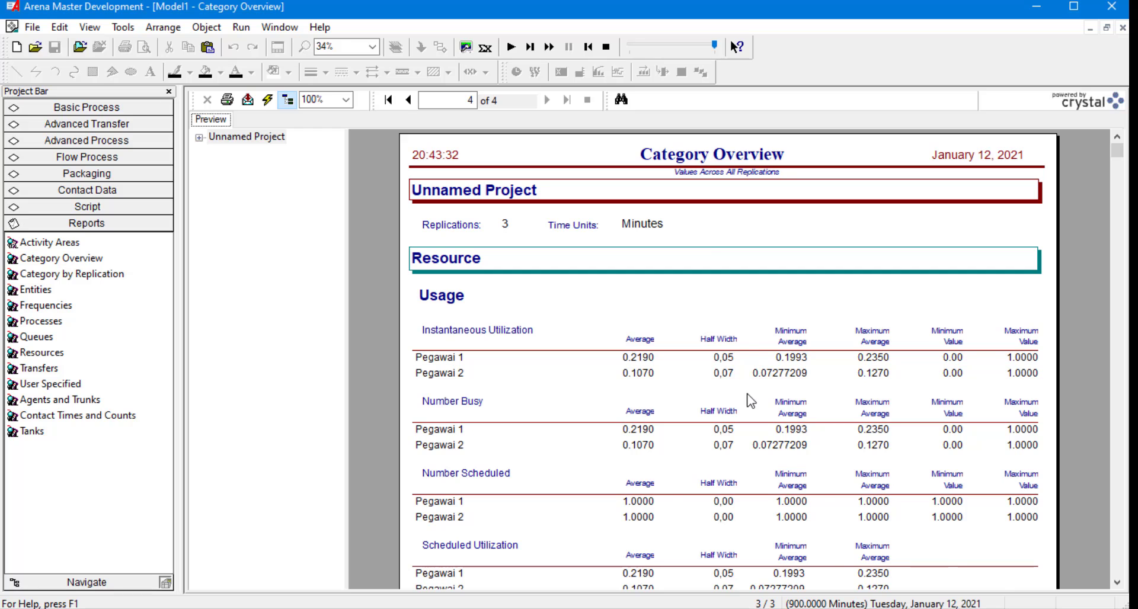